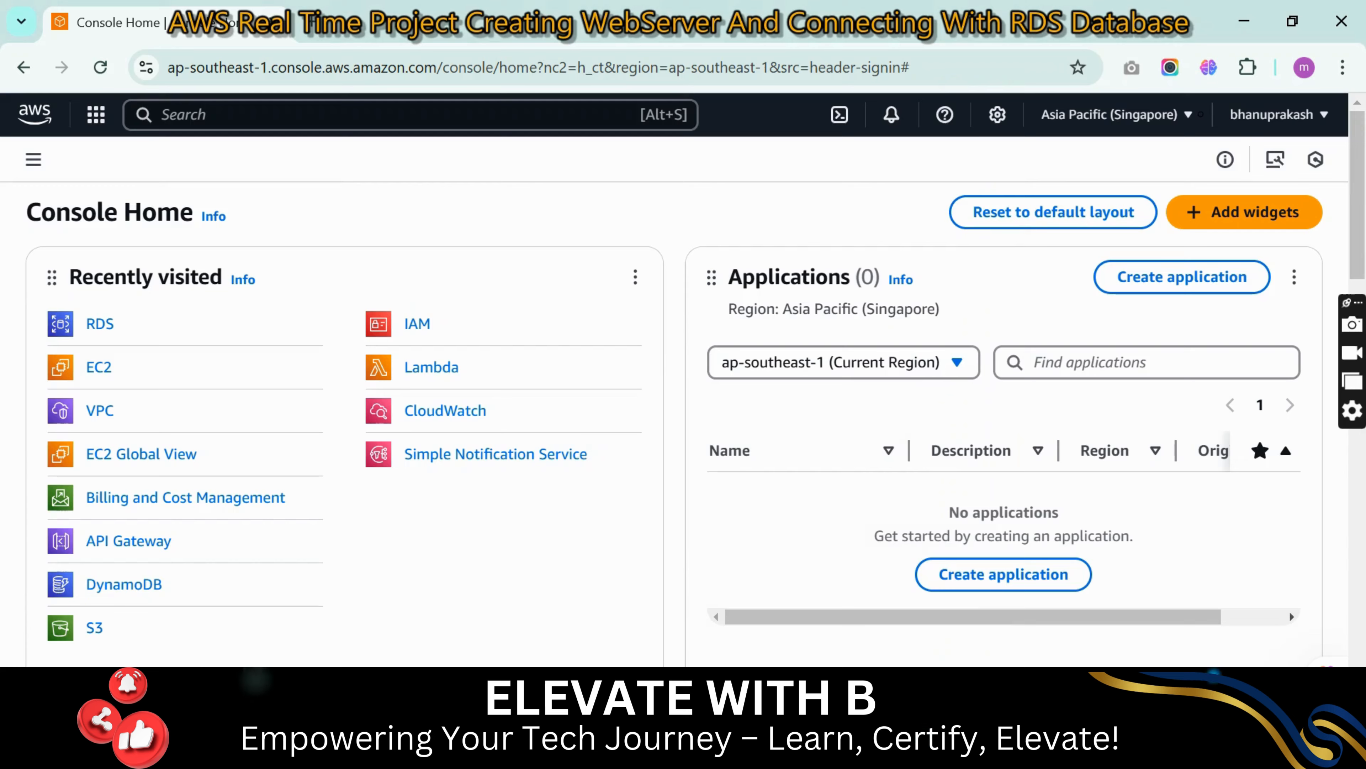
- Switch to the Word document and review the Step 1 instructions for creating a custom VPC
key(alt+Tab)
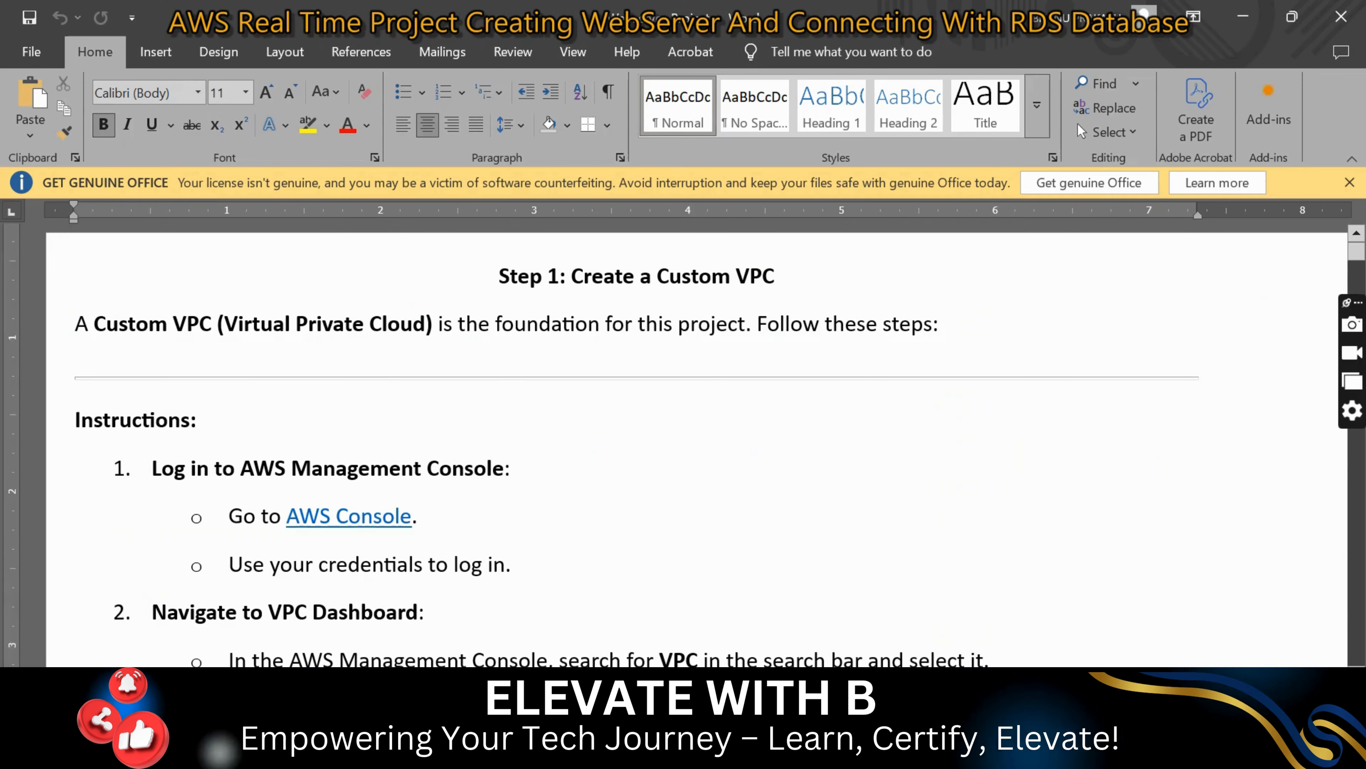
scroll(699, 447, down, 2)
scroll(700, 447, up, 2)
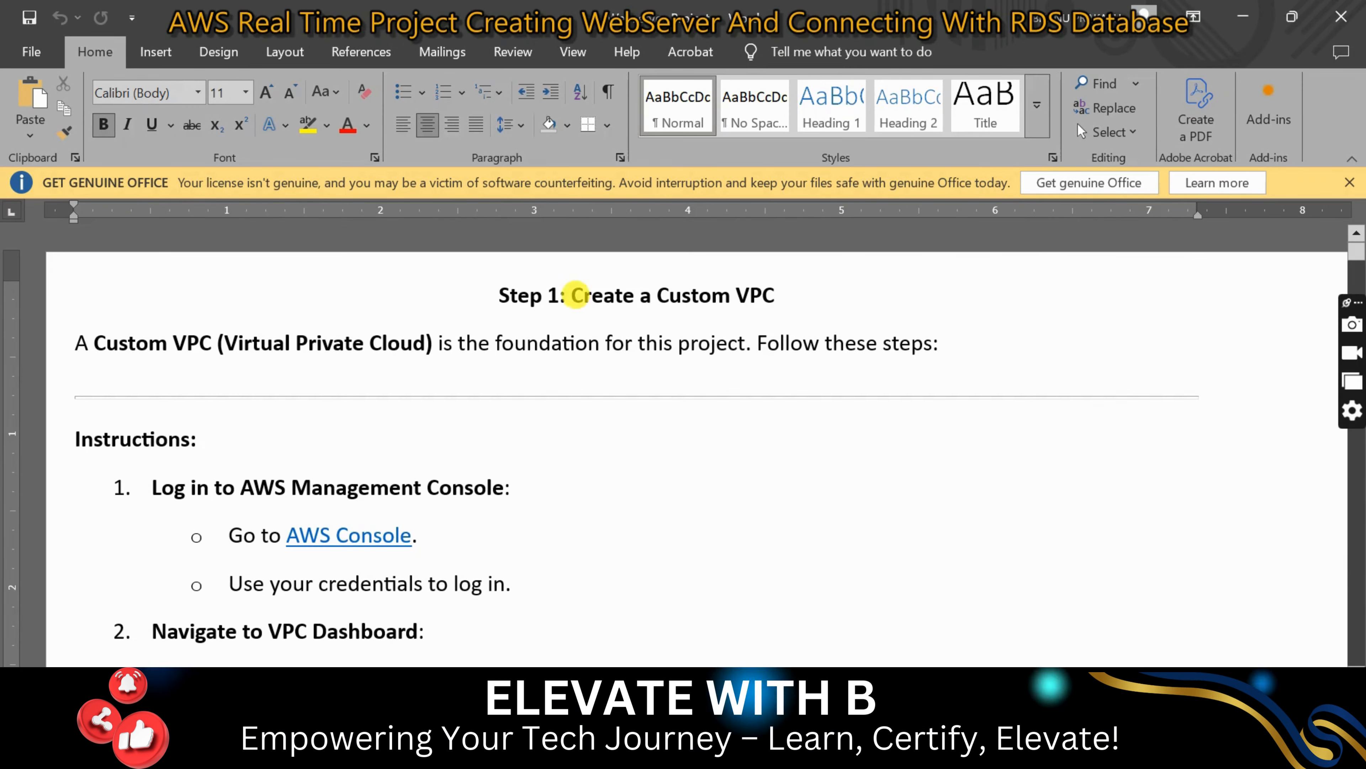
drag(571, 295, 771, 294)
click(693, 398)
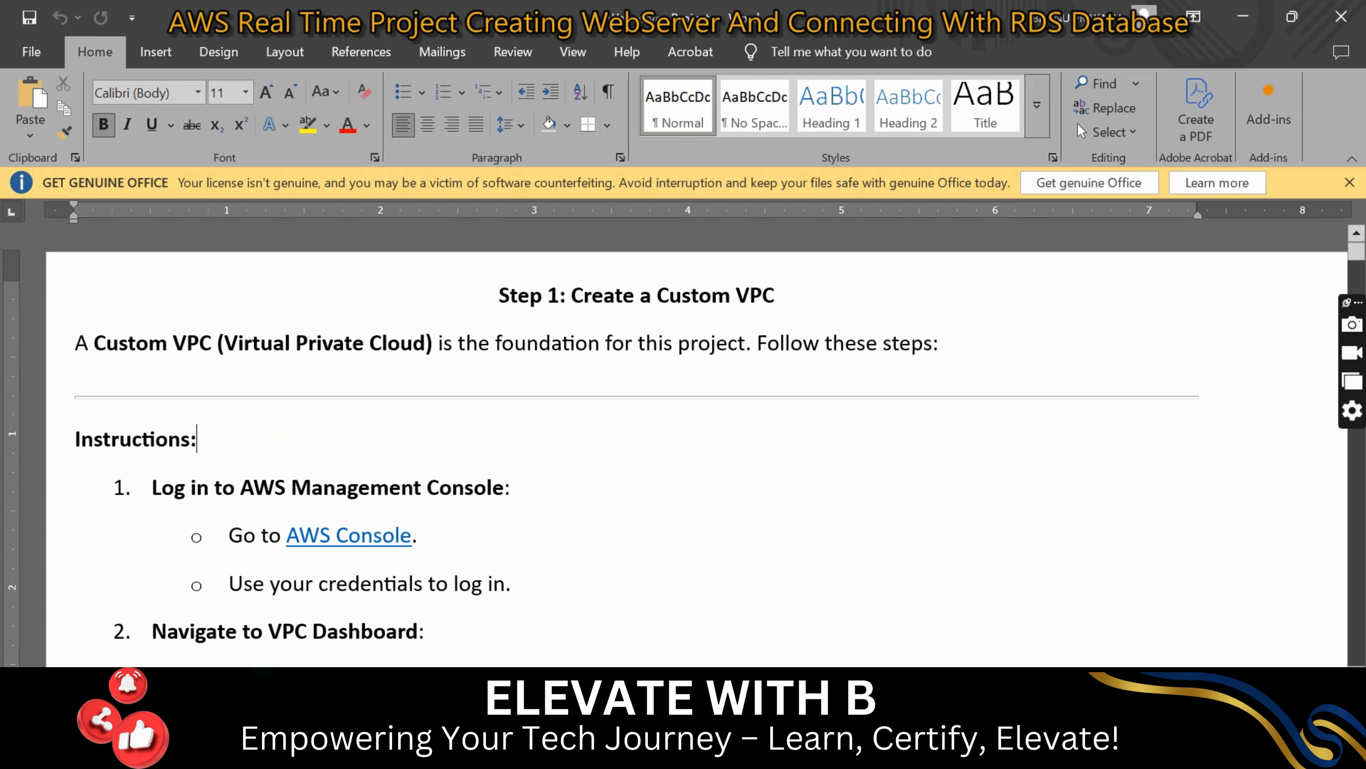
drag(639, 343, 721, 340)
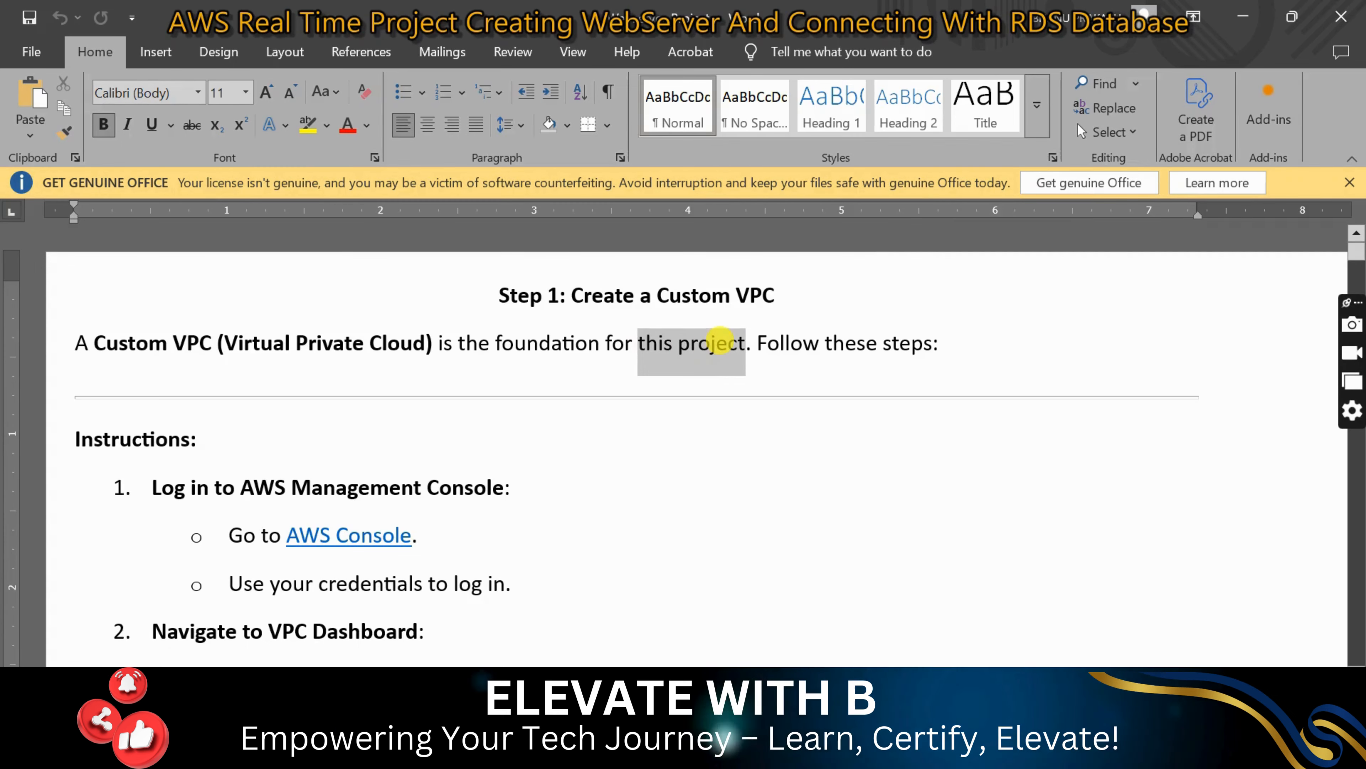
click(674, 421)
scroll(674, 420, down, 3)
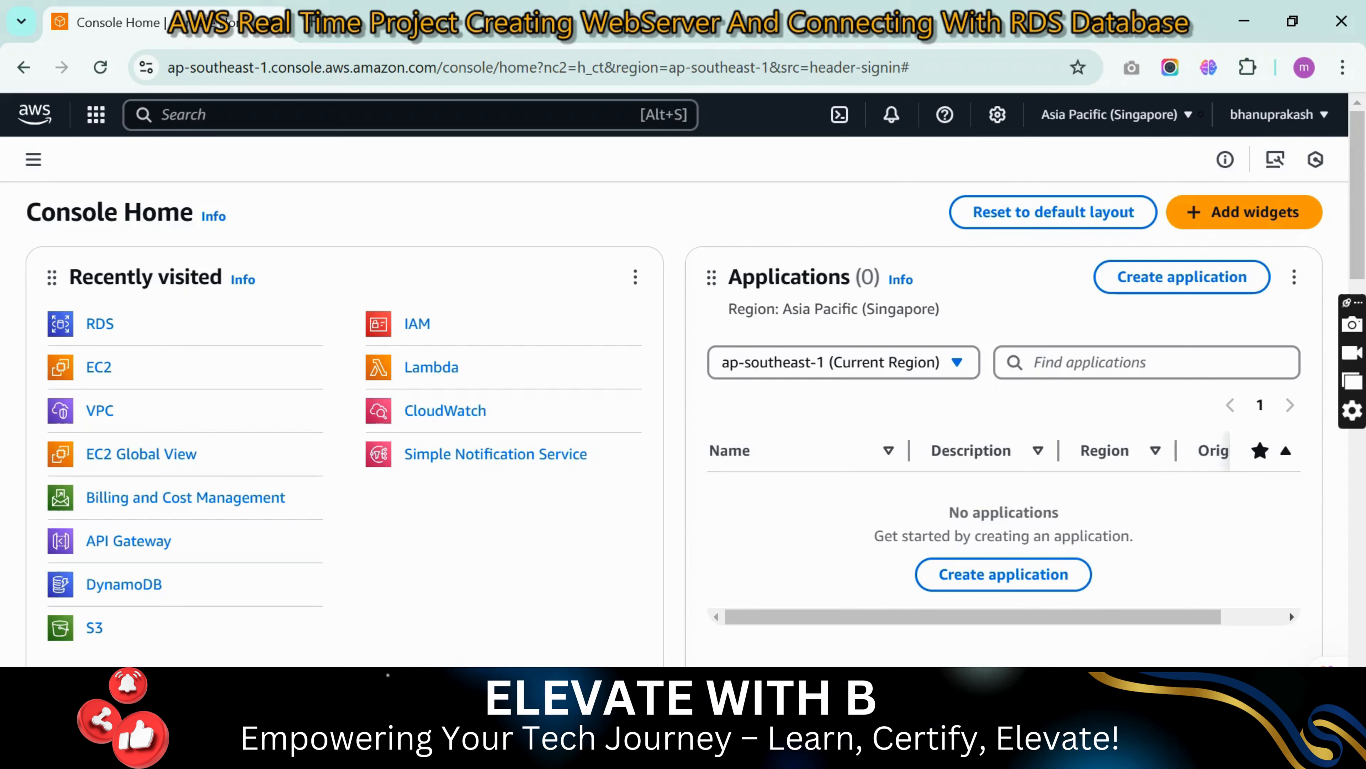
- Switch to the AWS console, open the VPC service and start a new VPC with the VPC only option
click(214, 114)
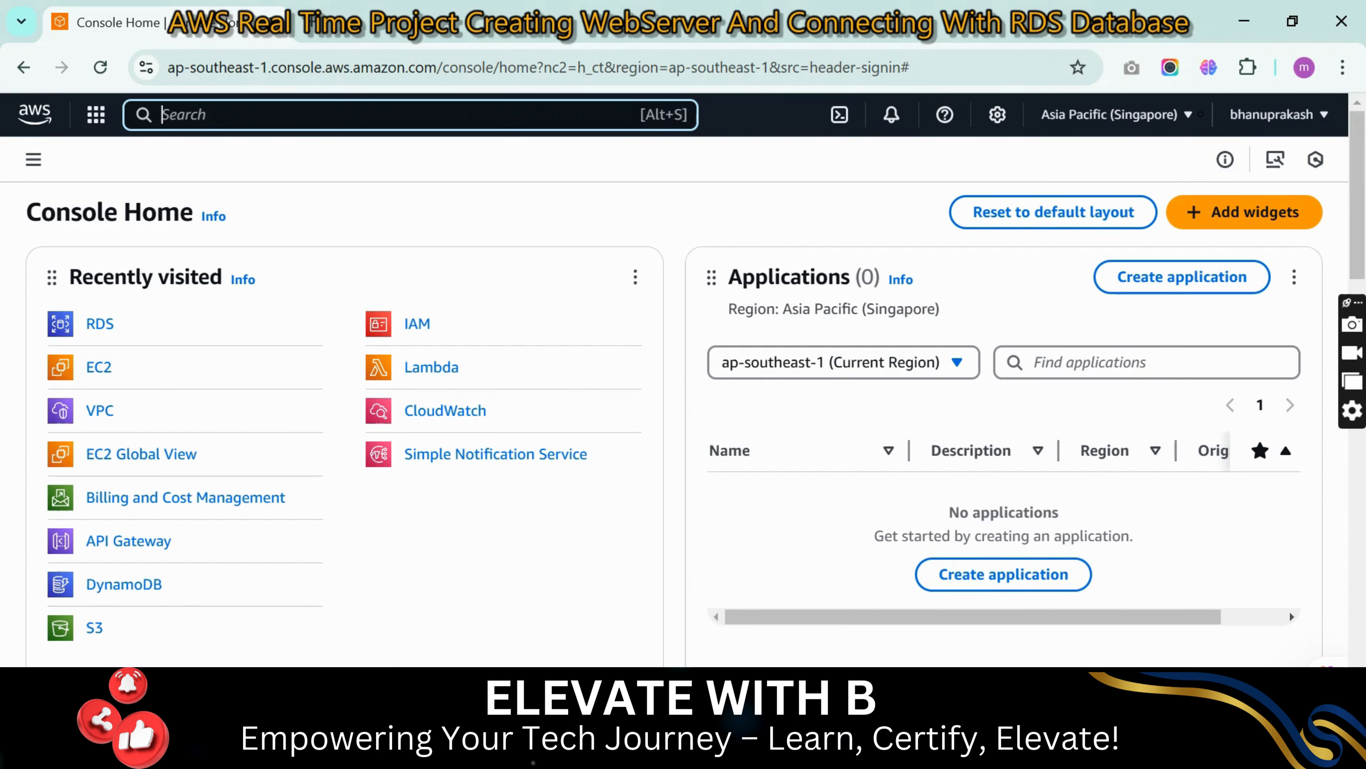
text(vpc)
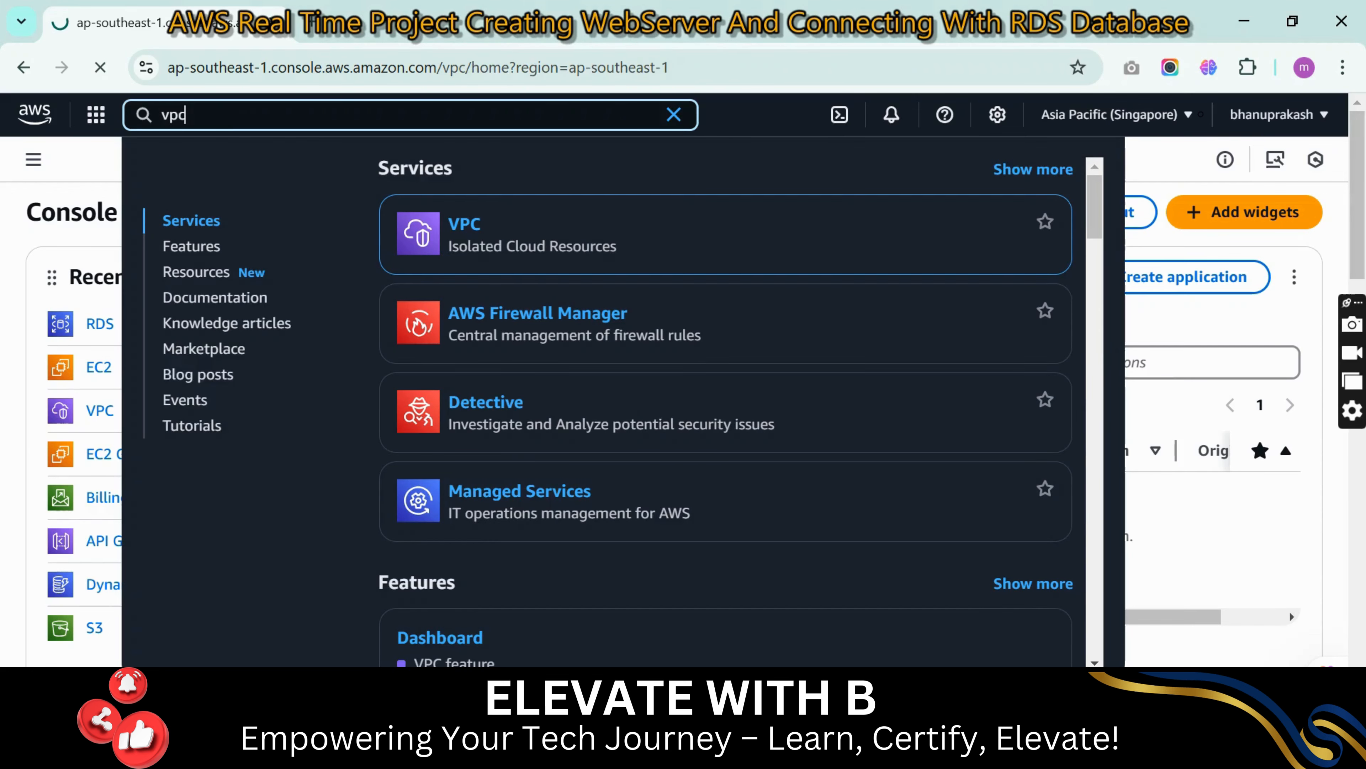
key(Return)
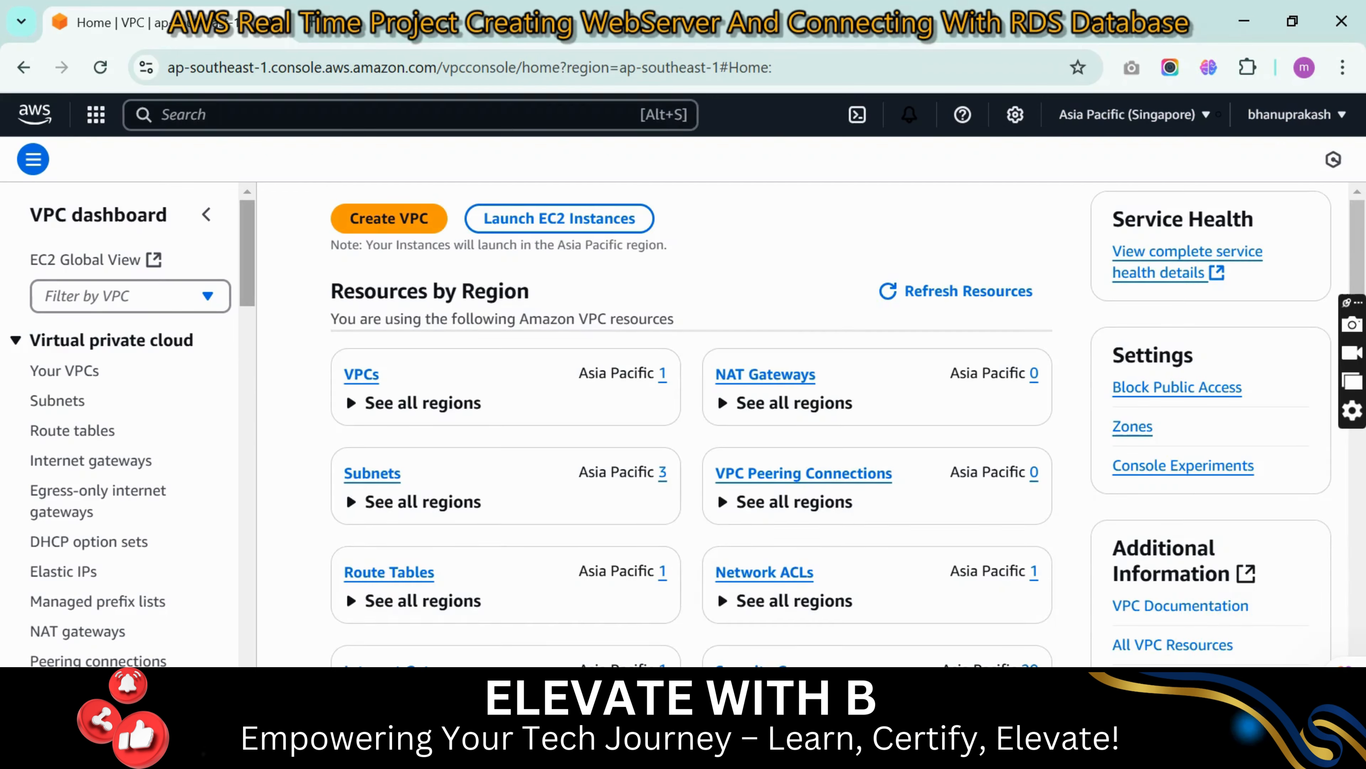
click(377, 221)
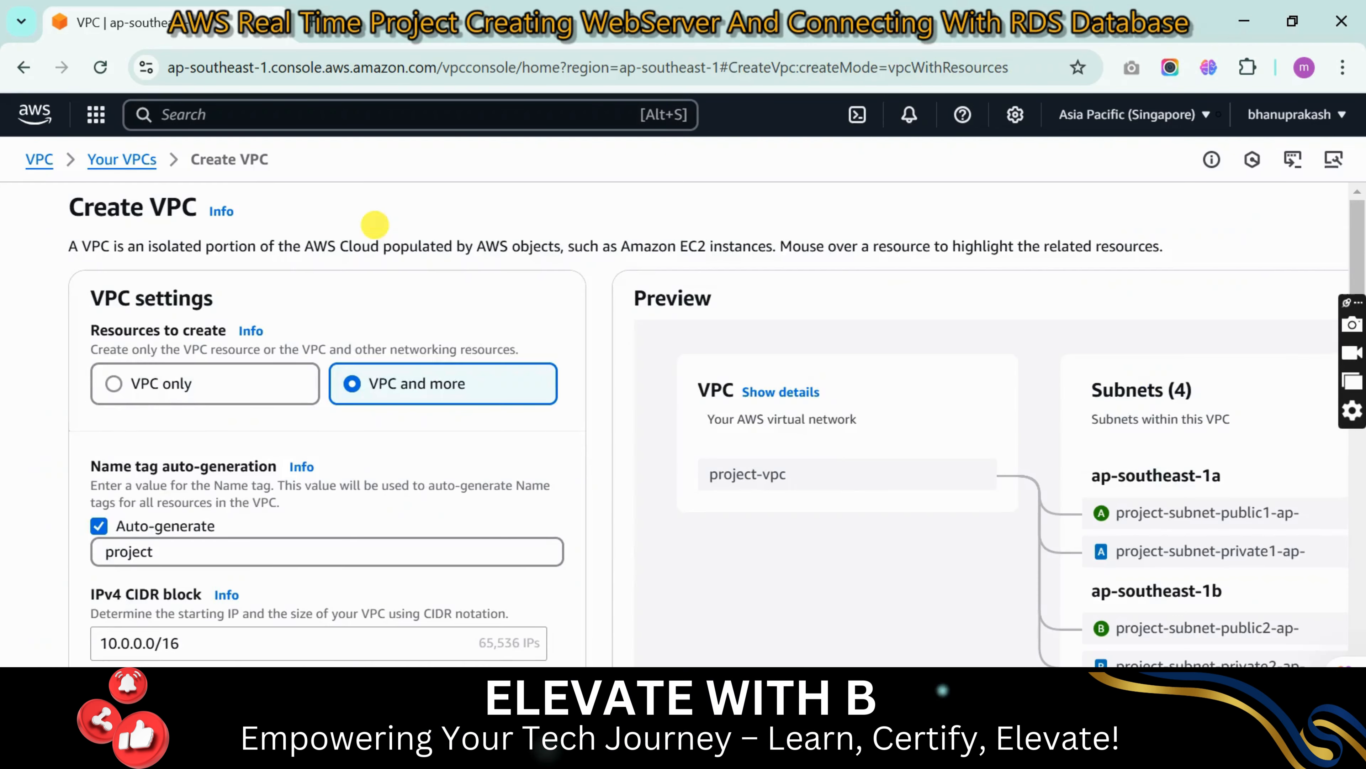
scroll(683, 431, down, 3)
scroll(683, 431, up, 3)
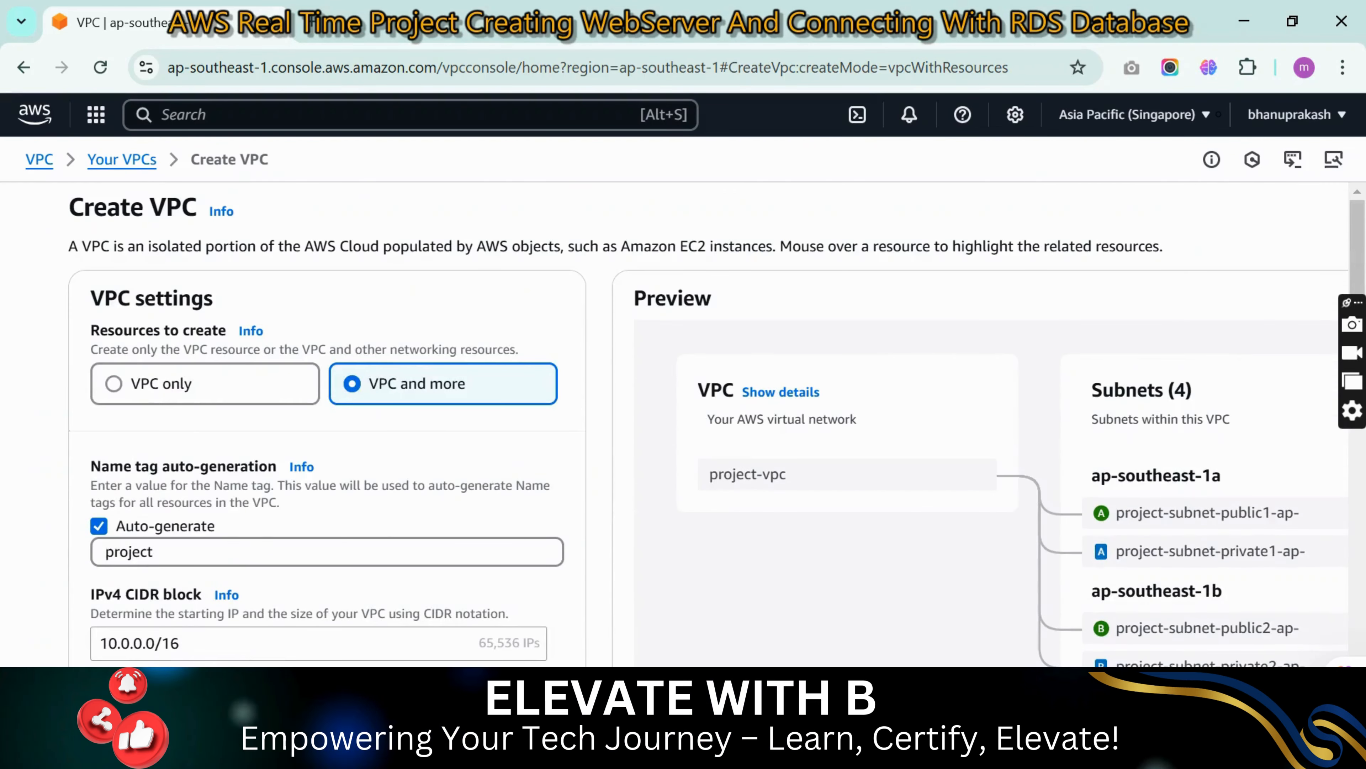
click(124, 383)
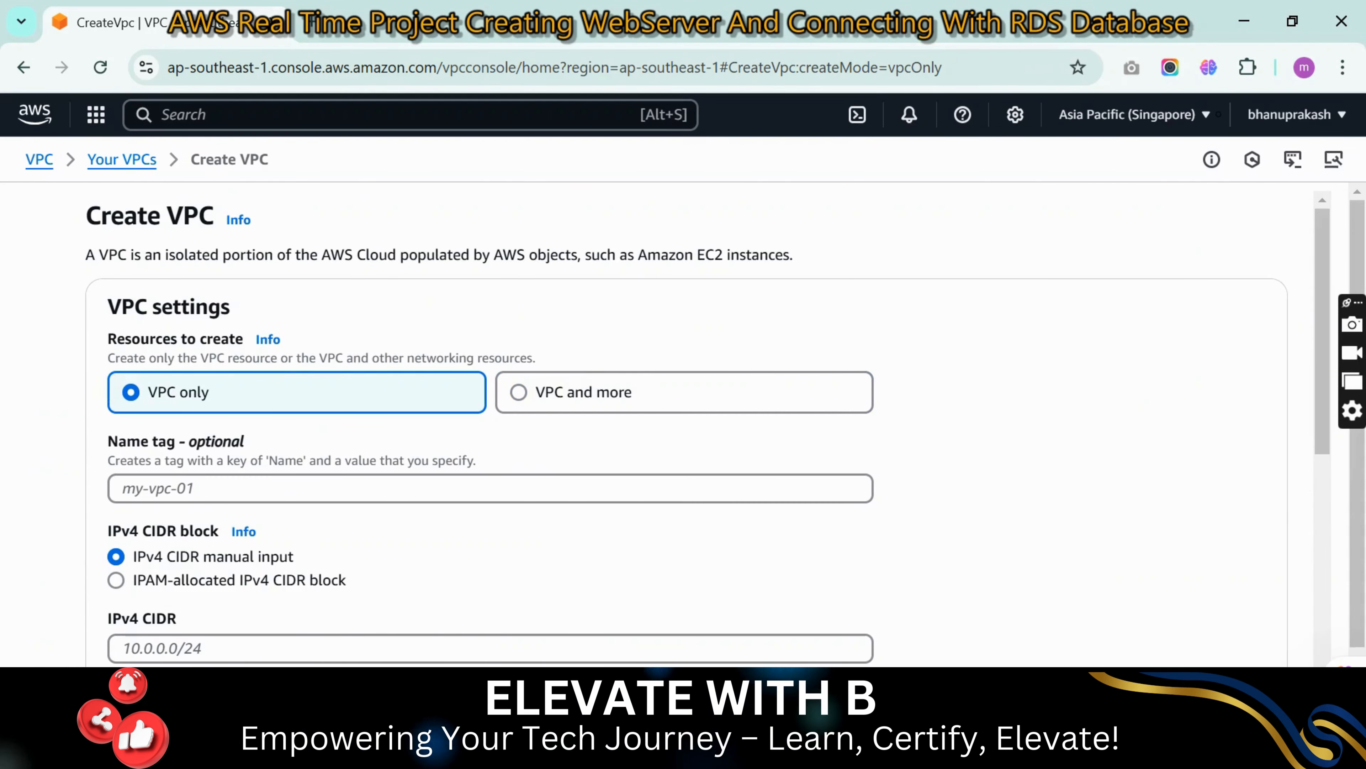
- Copy the name CustomVPC from the Word instructions and paste it as the new VPC's name tag
click(189, 484)
key(alt+Tab)
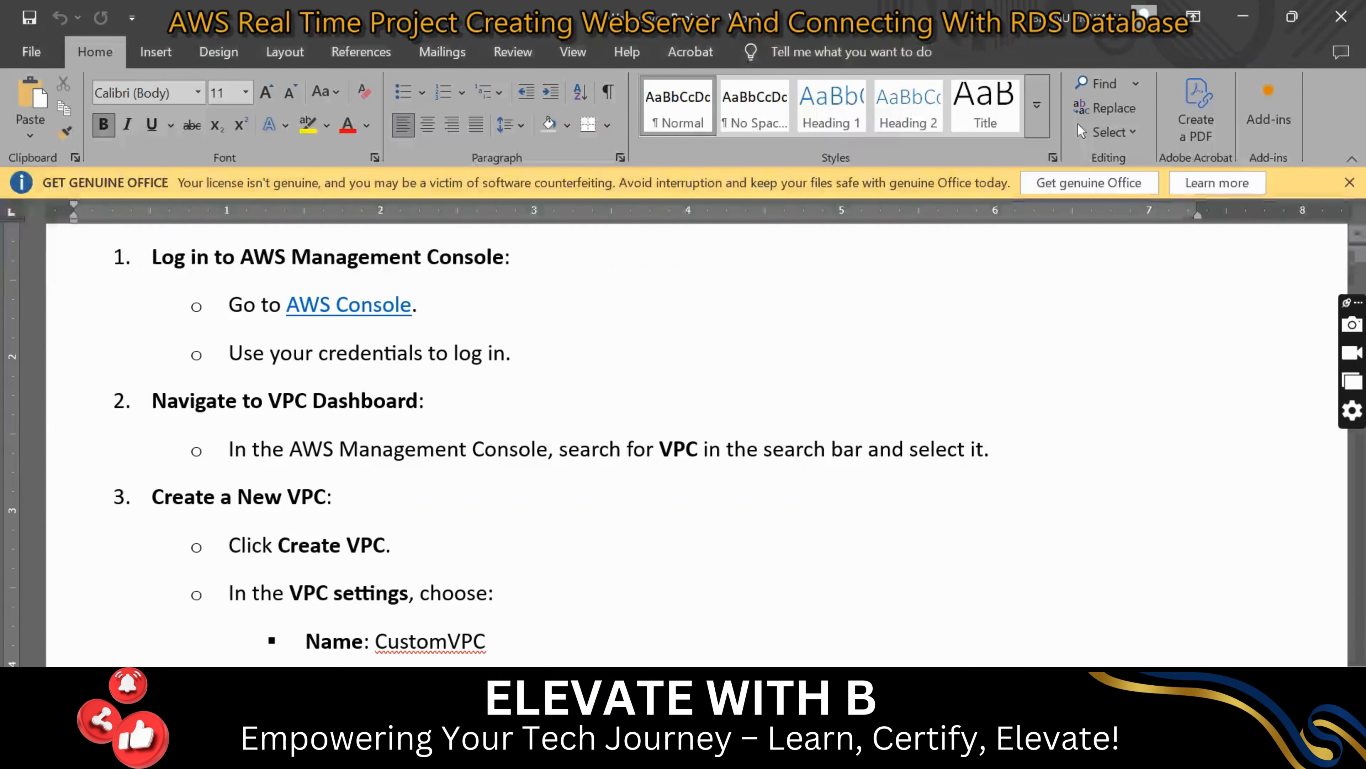
scroll(538, 431, down, 2)
click(379, 334)
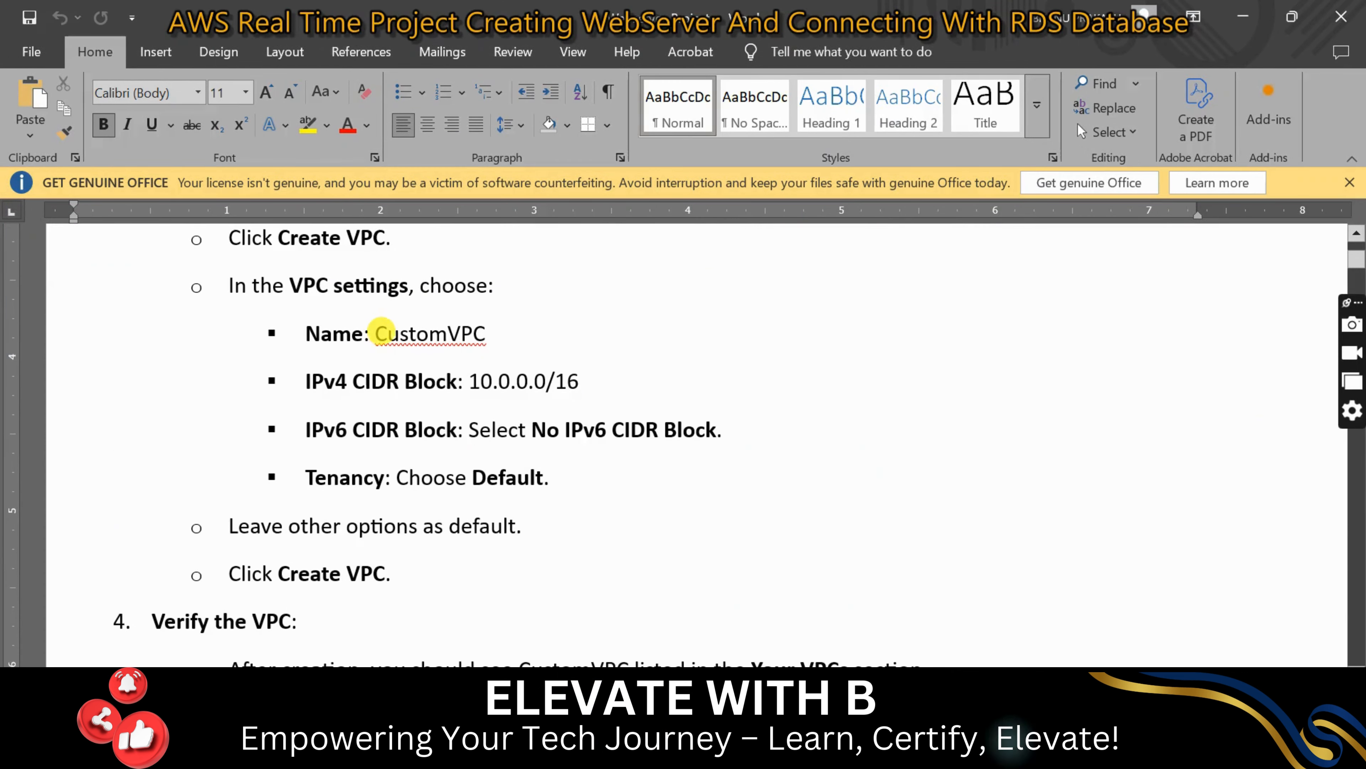
double_click(382, 332)
key(ctrl+c)
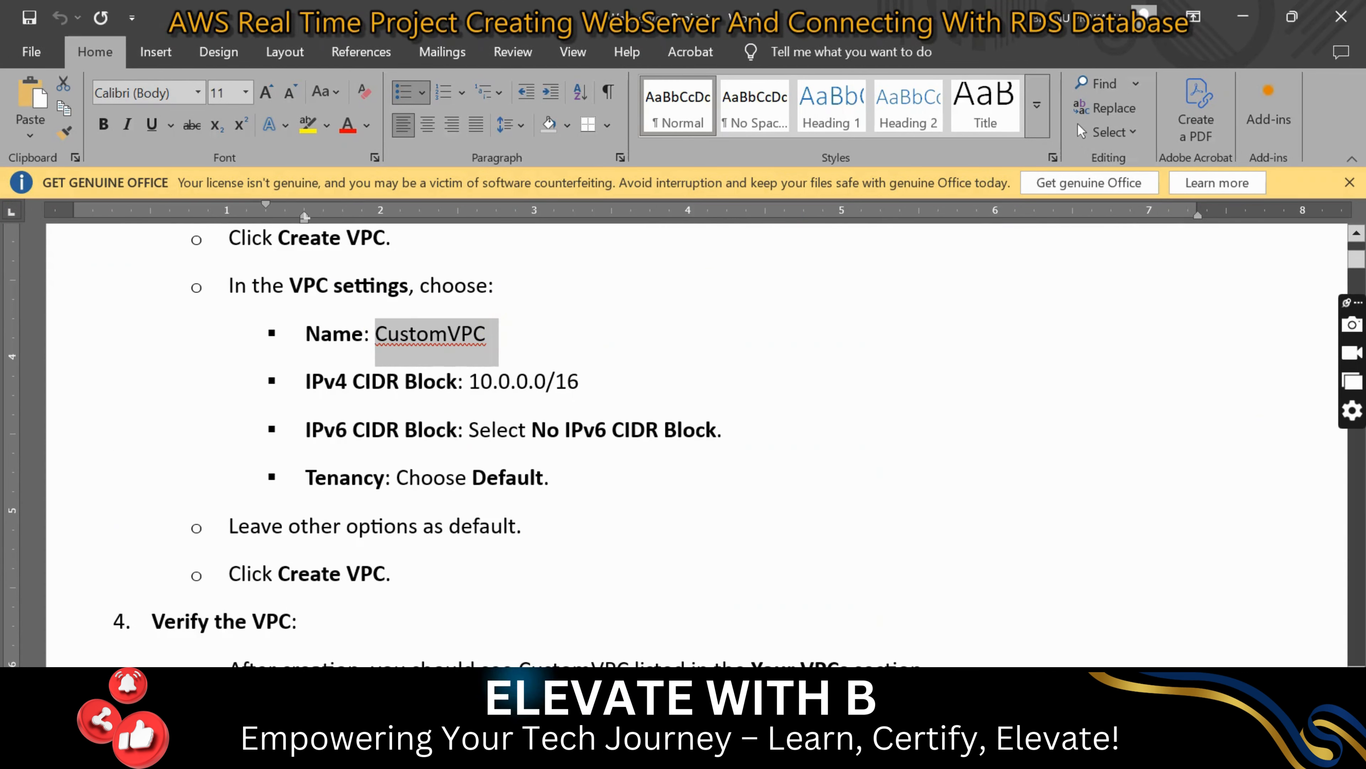
key(alt+Tab)
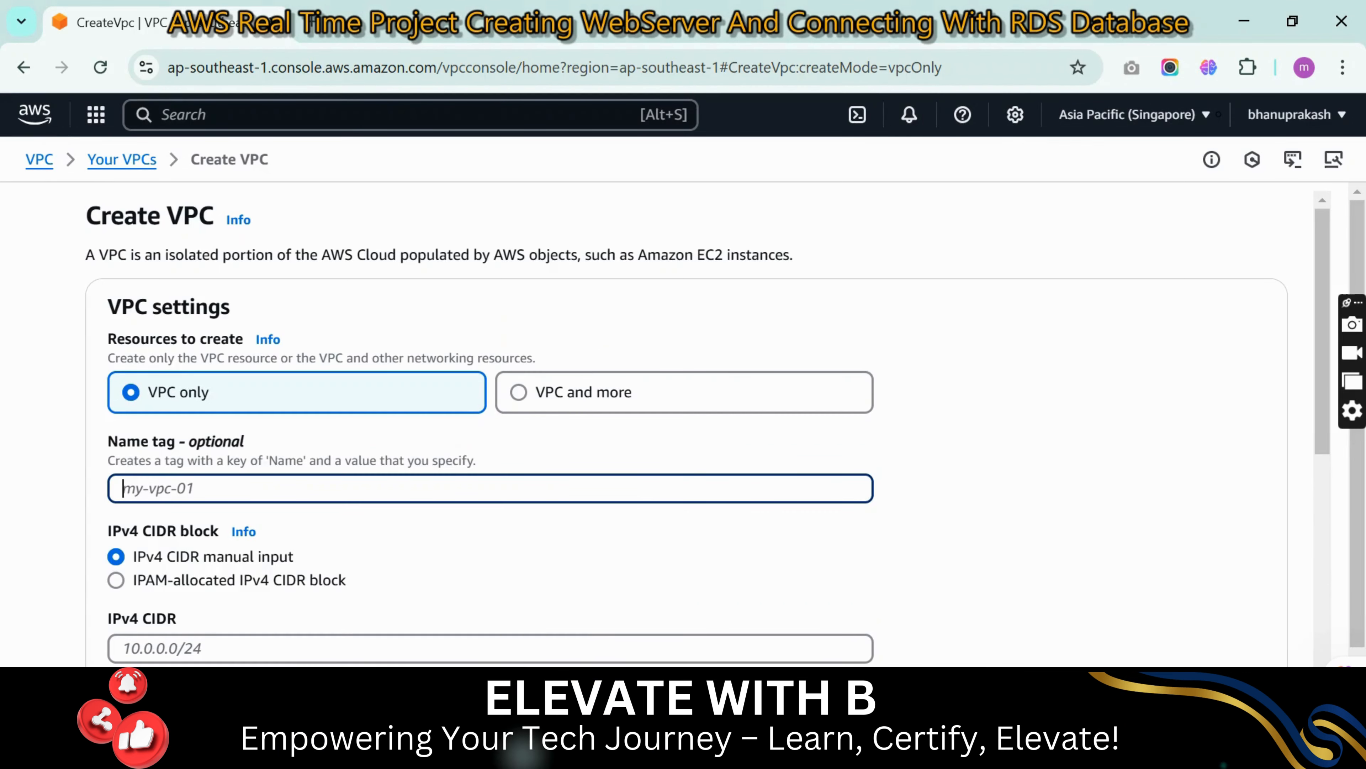
key(ctrl+v)
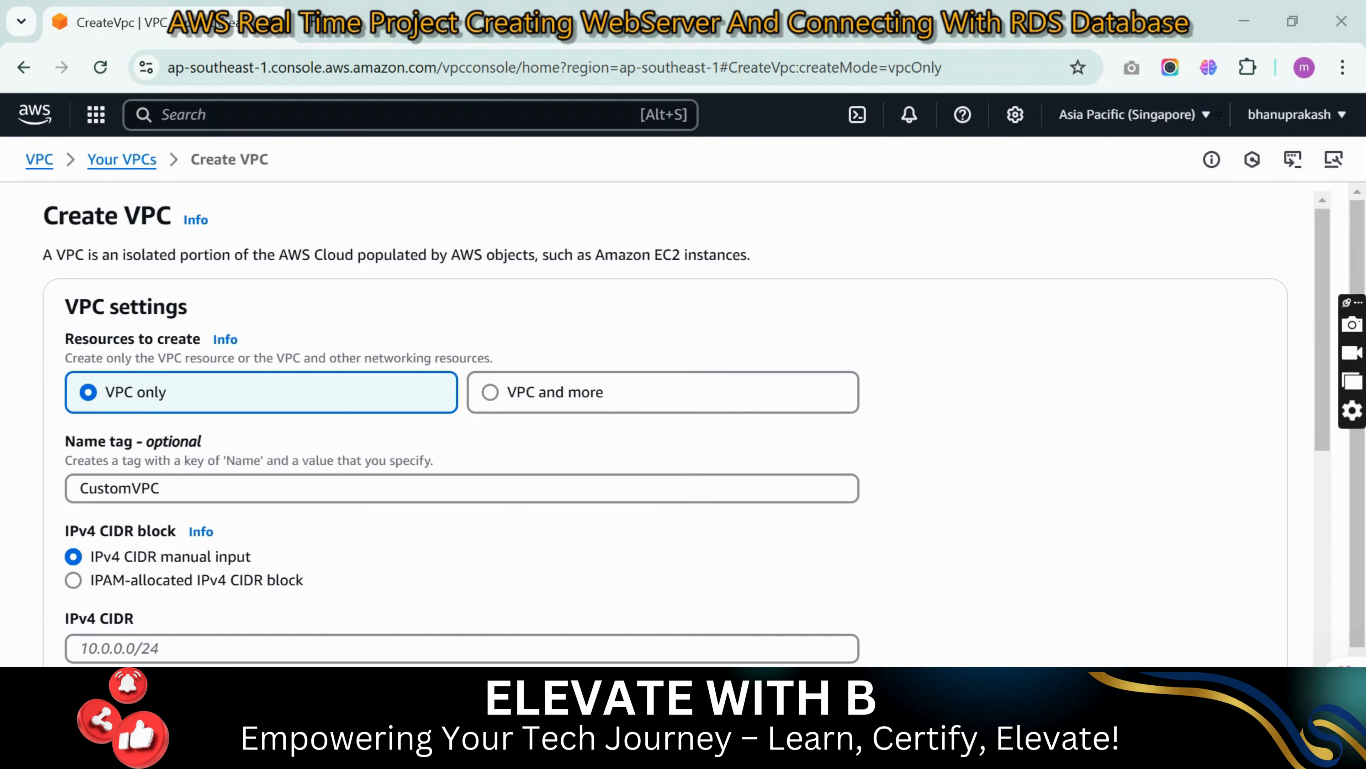
- Open Paint and draw a large outer rectangle filling most of the visible canvas
key(super)
text(paint)
key(Return)
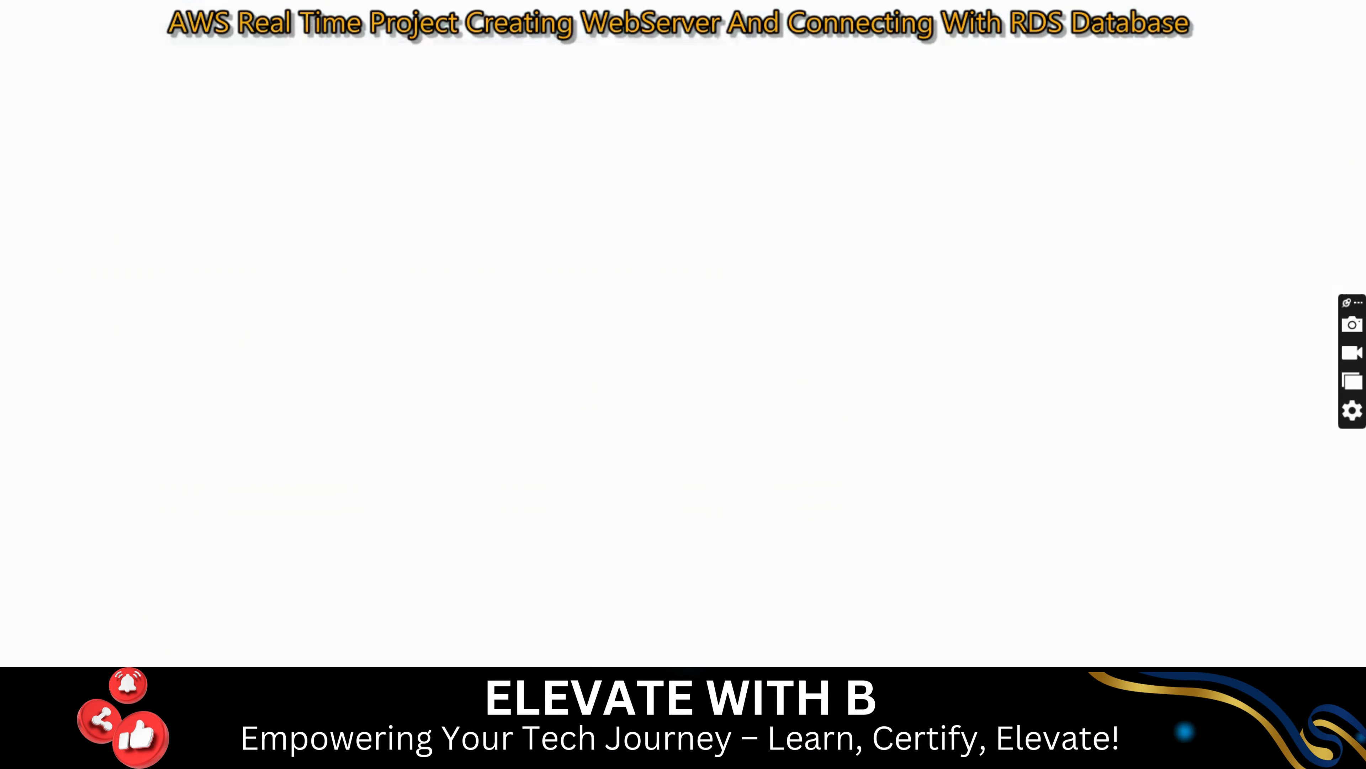
click(447, 67)
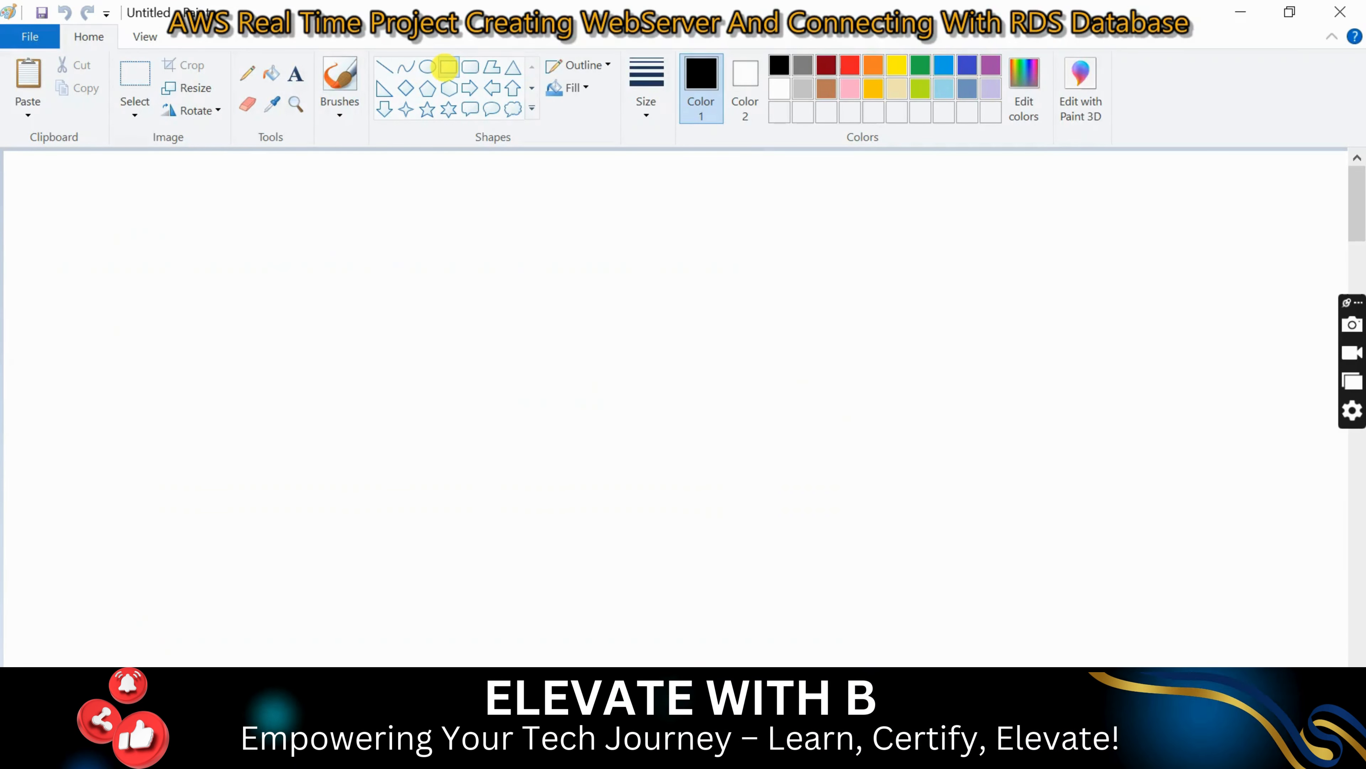
mouse_move(18, 182)
mouse_down()
mouse_move(1102, 635)
mouse_move(1329, 657)
mouse_up()
- Add the text label AWS just above the upper-left corner of the outer rectangle
click(291, 67)
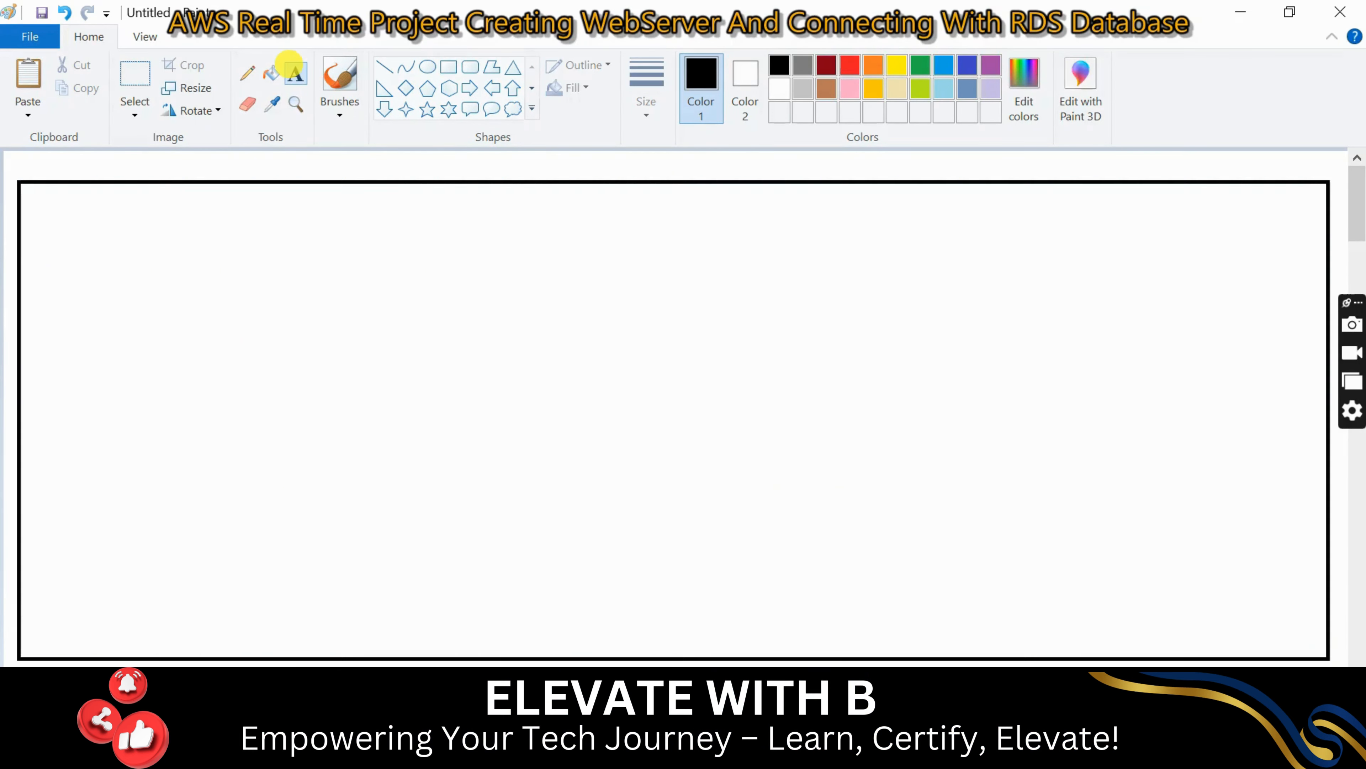
click(30, 162)
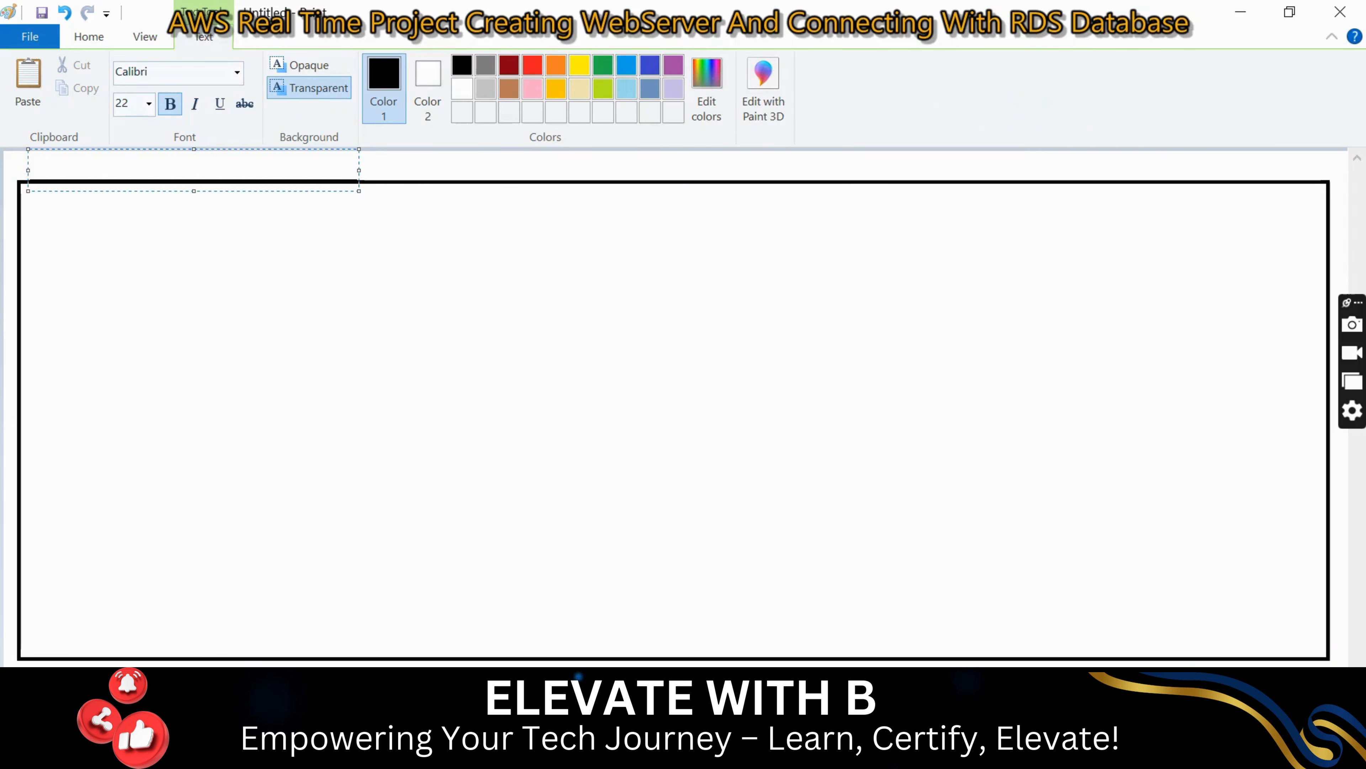
click(95, 273)
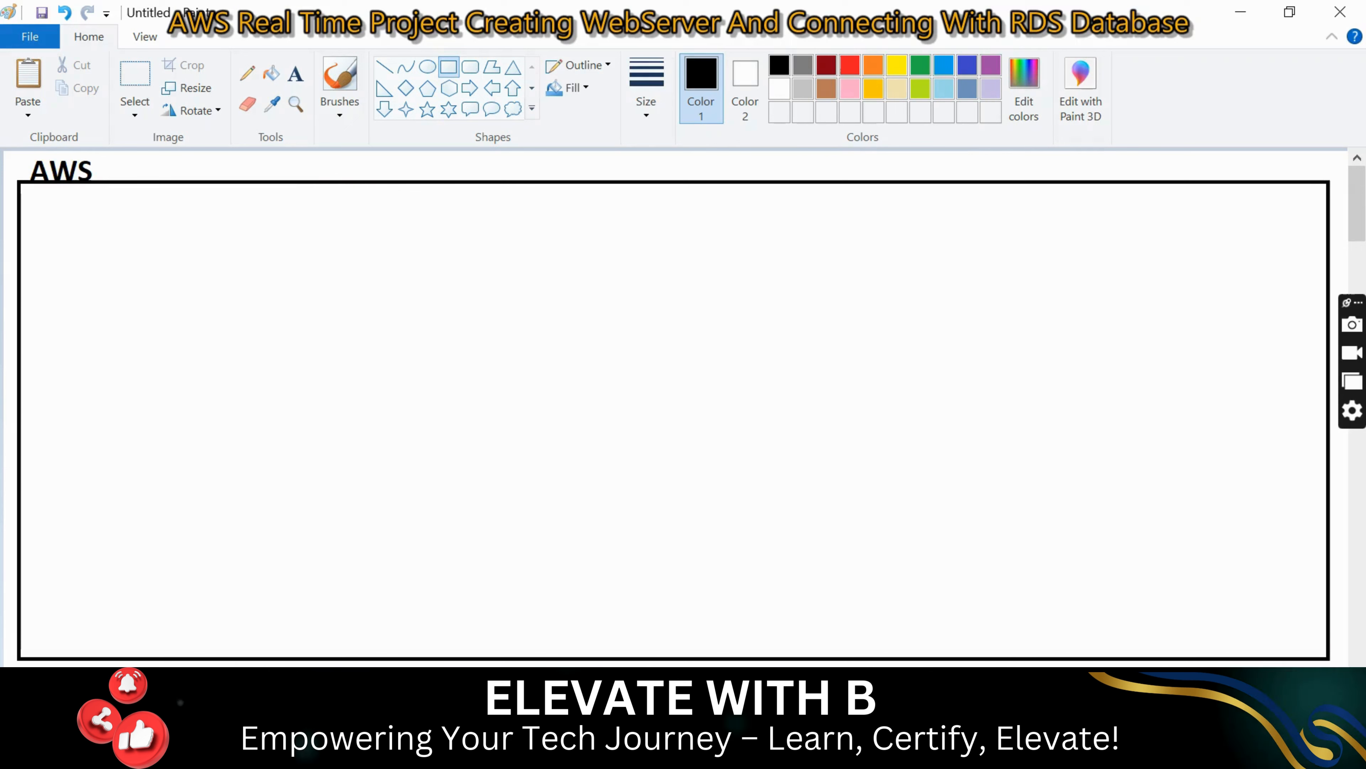
- Draw a second rectangle nested inside the AWS rectangle and label it Singapore Region above its upper-left corner
mouse_move(41, 225)
mouse_down()
mouse_move(545, 552)
mouse_move(1304, 643)
mouse_up()
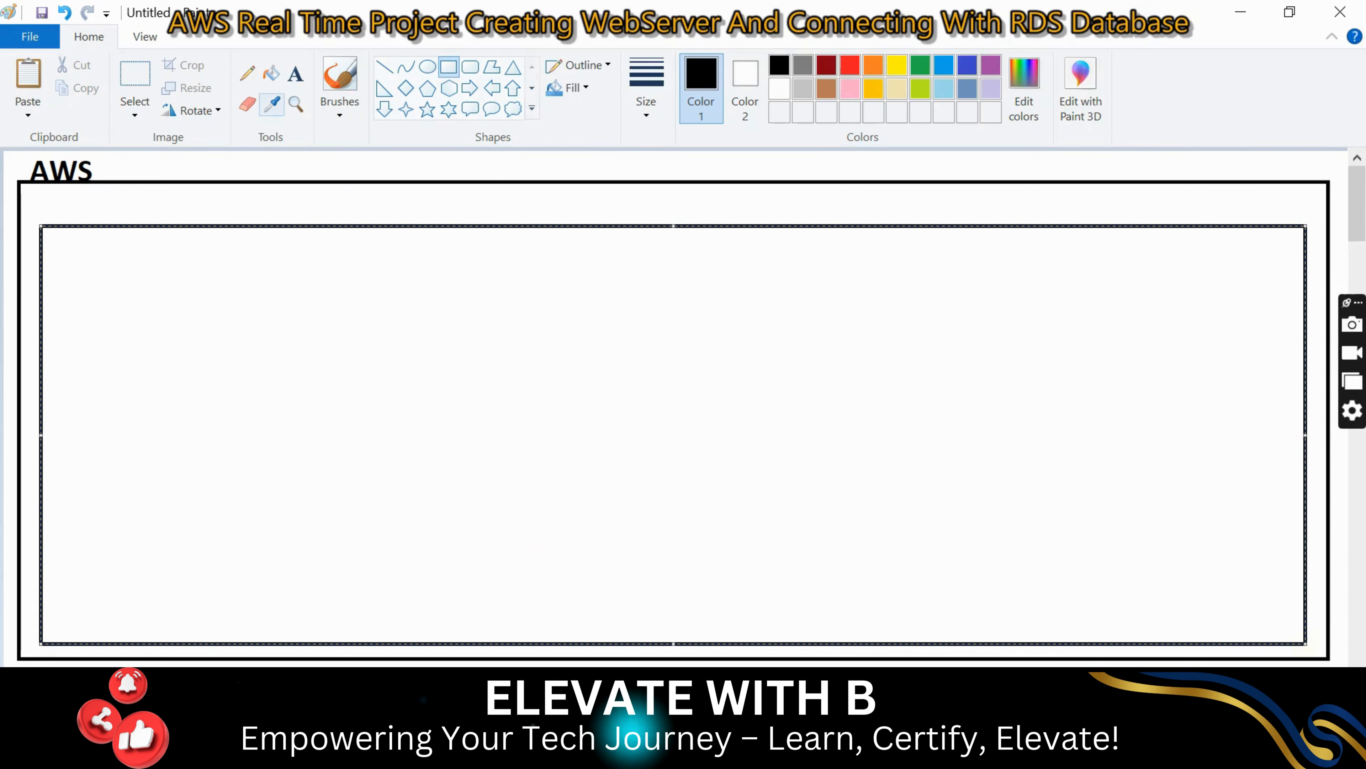
click(295, 73)
click(48, 207)
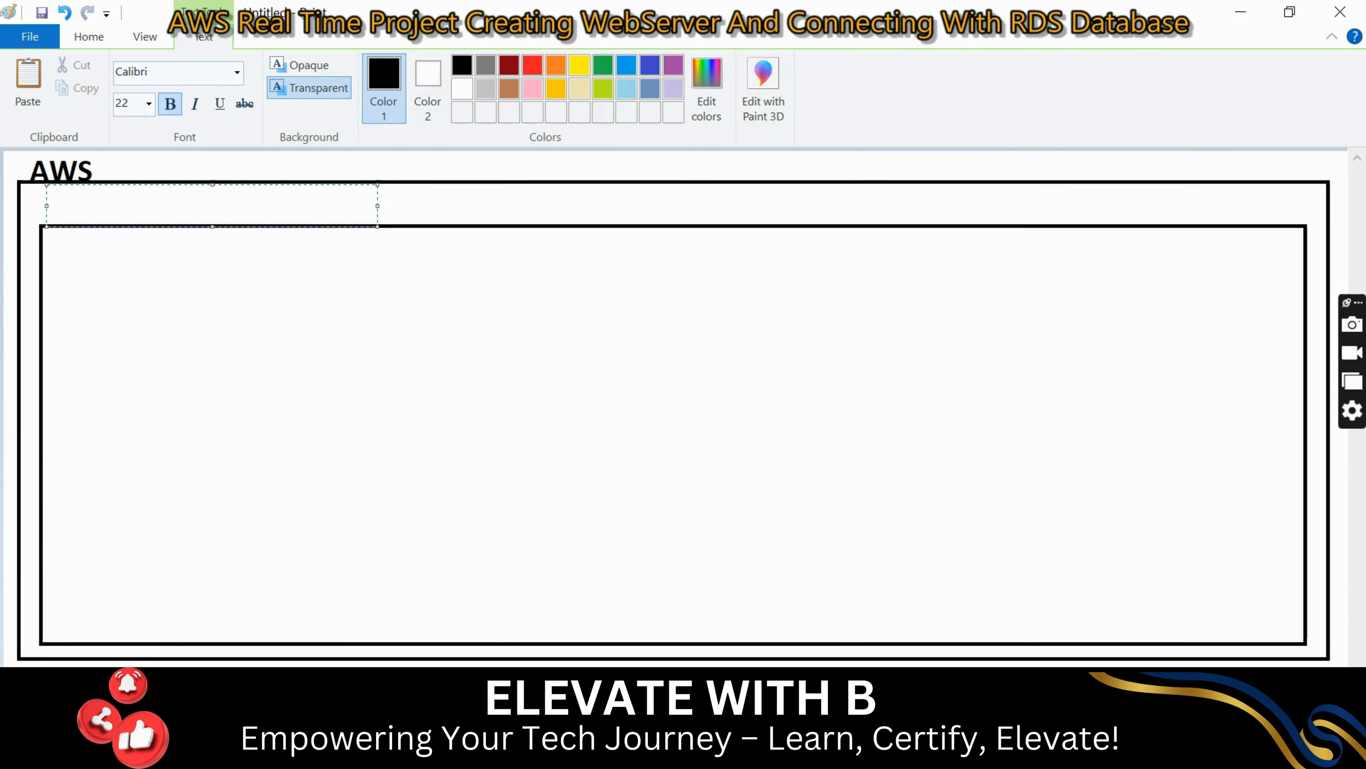
text(Singa)
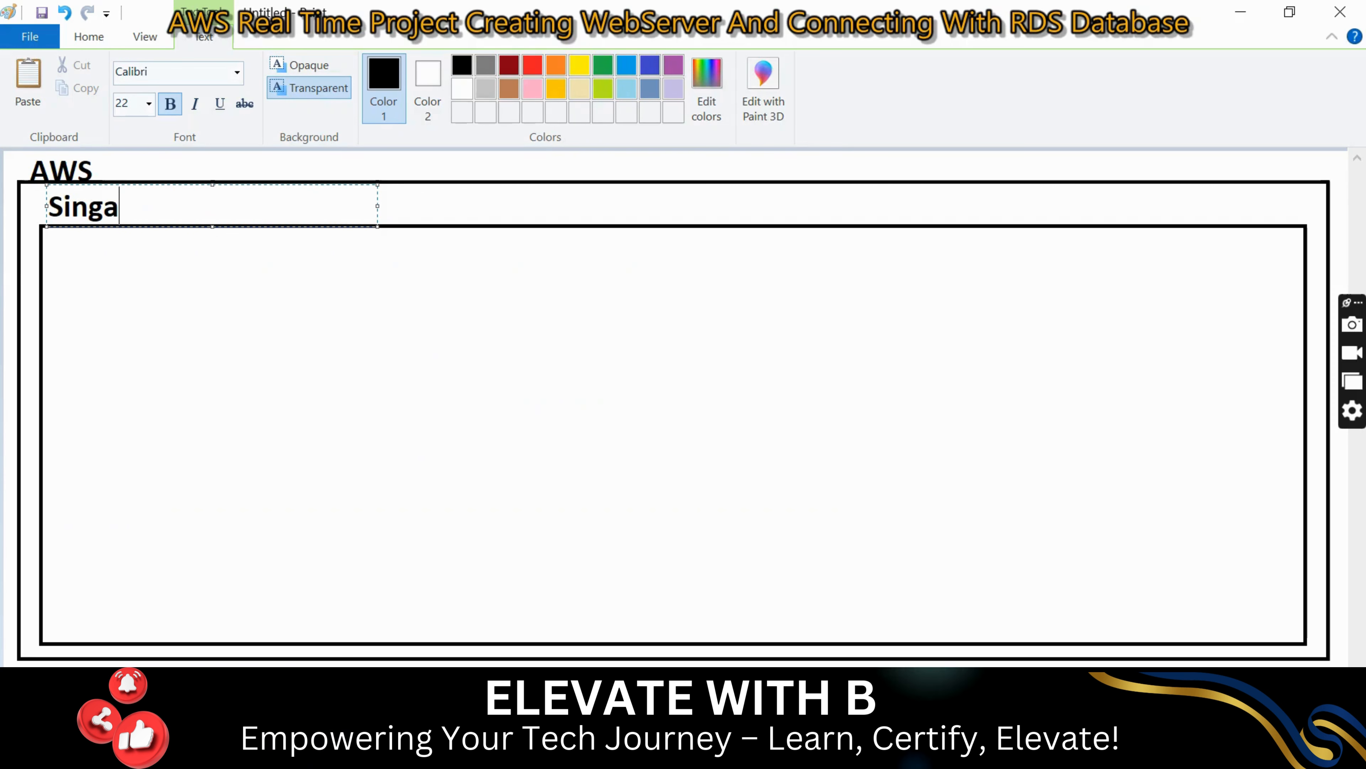
text(pore Region)
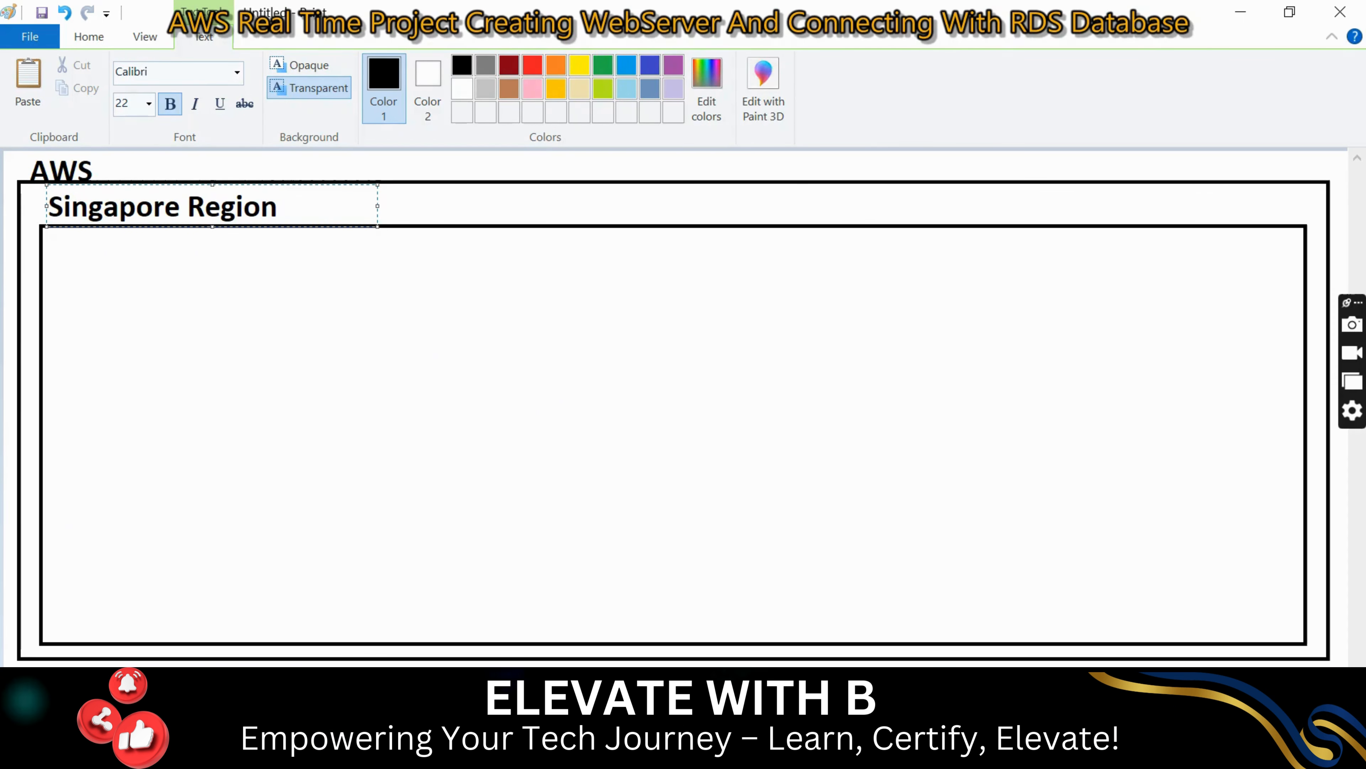
click(366, 369)
- Draw a third rectangle nested inside the Singapore Region rectangle and activate the Text tool
click(447, 66)
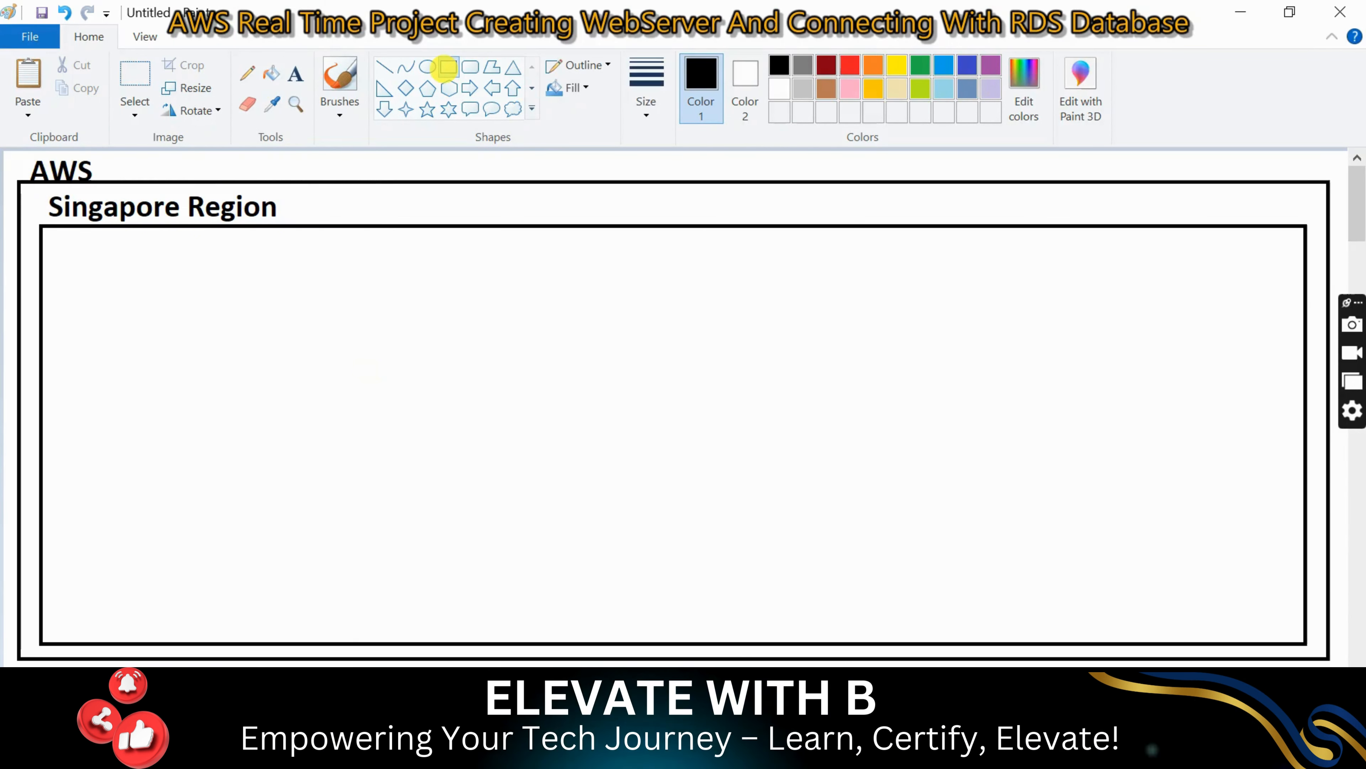
drag(60, 268, 1286, 630)
click(295, 73)
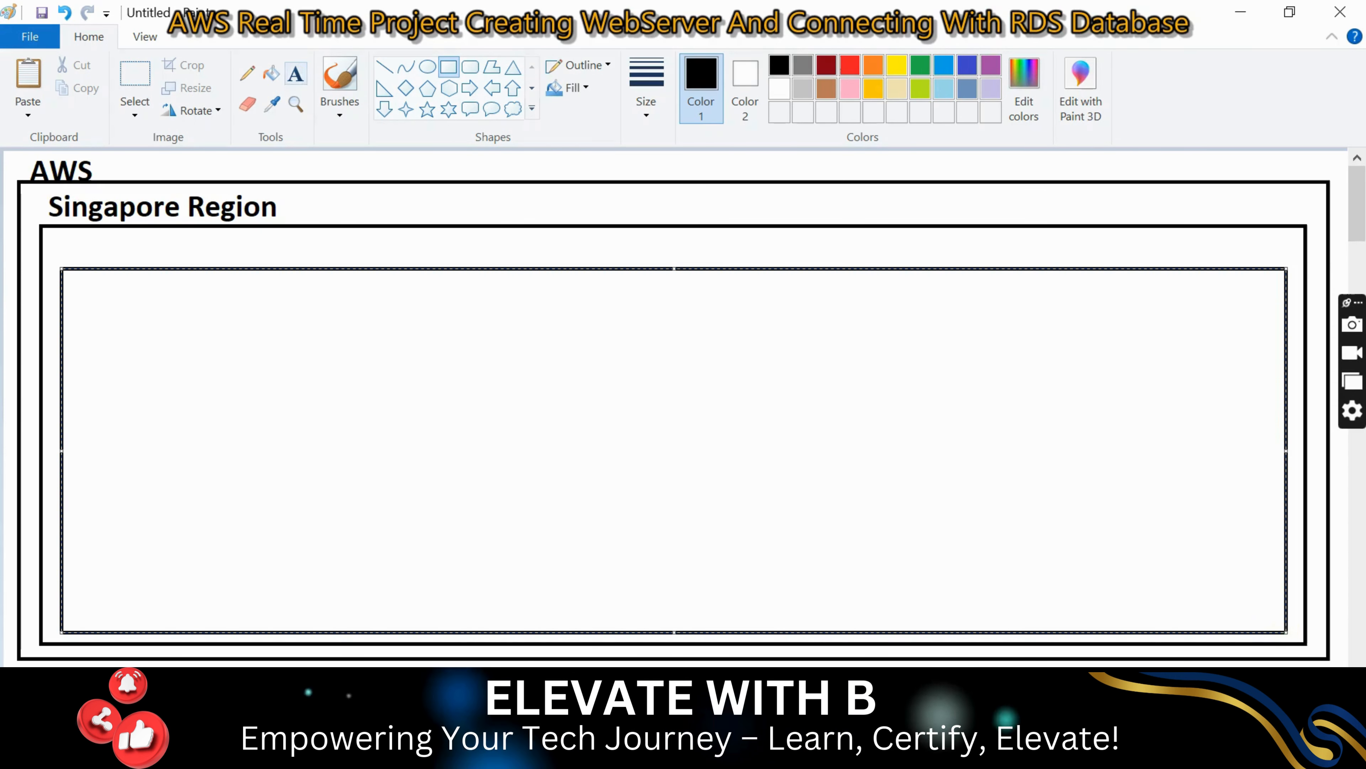
click(63, 243)
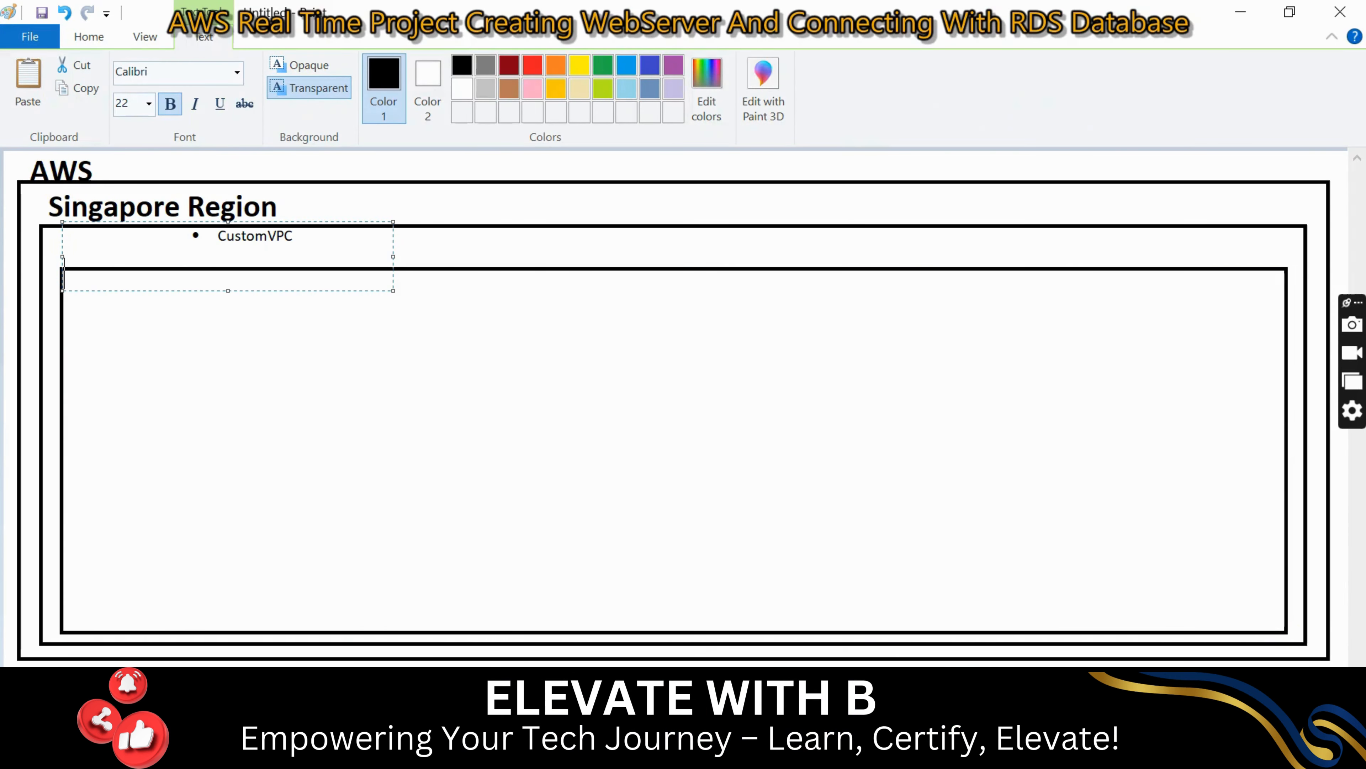
key(BackSpace)
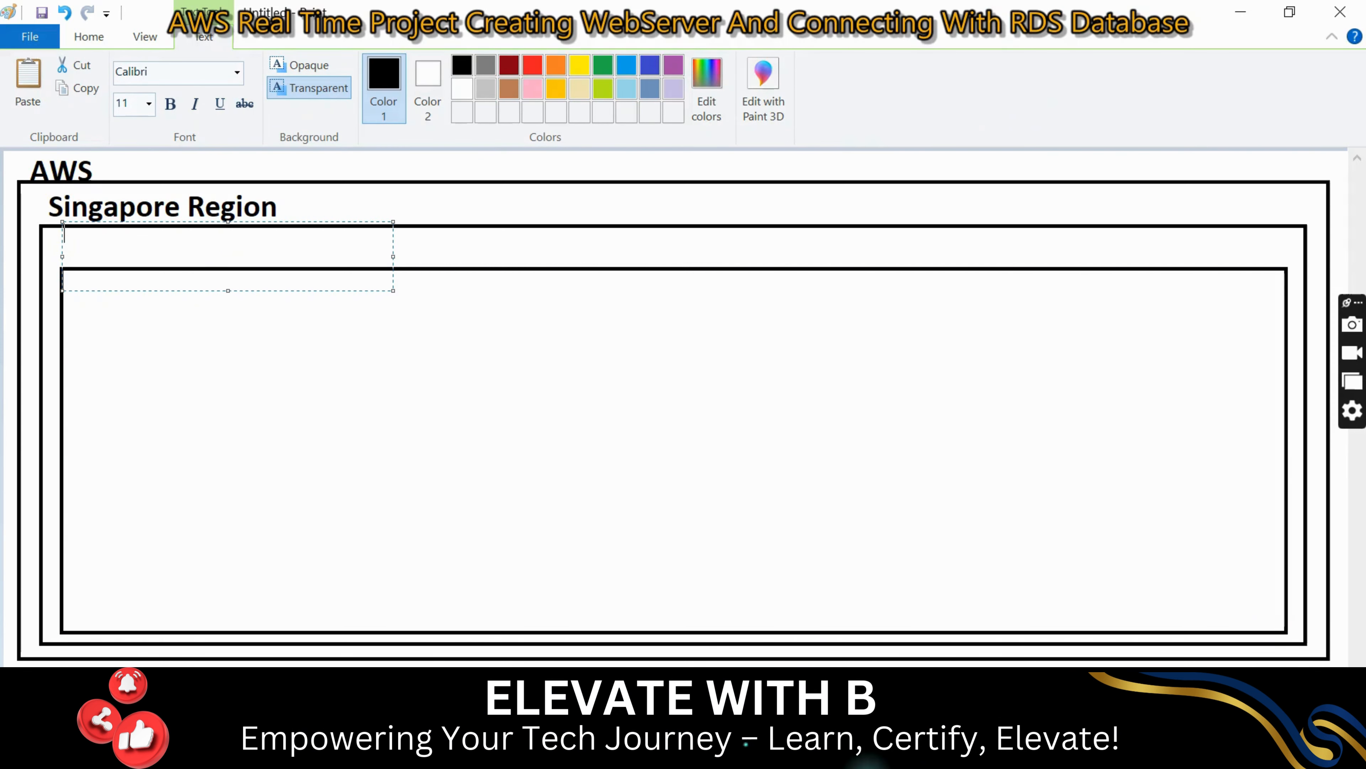
click(262, 373)
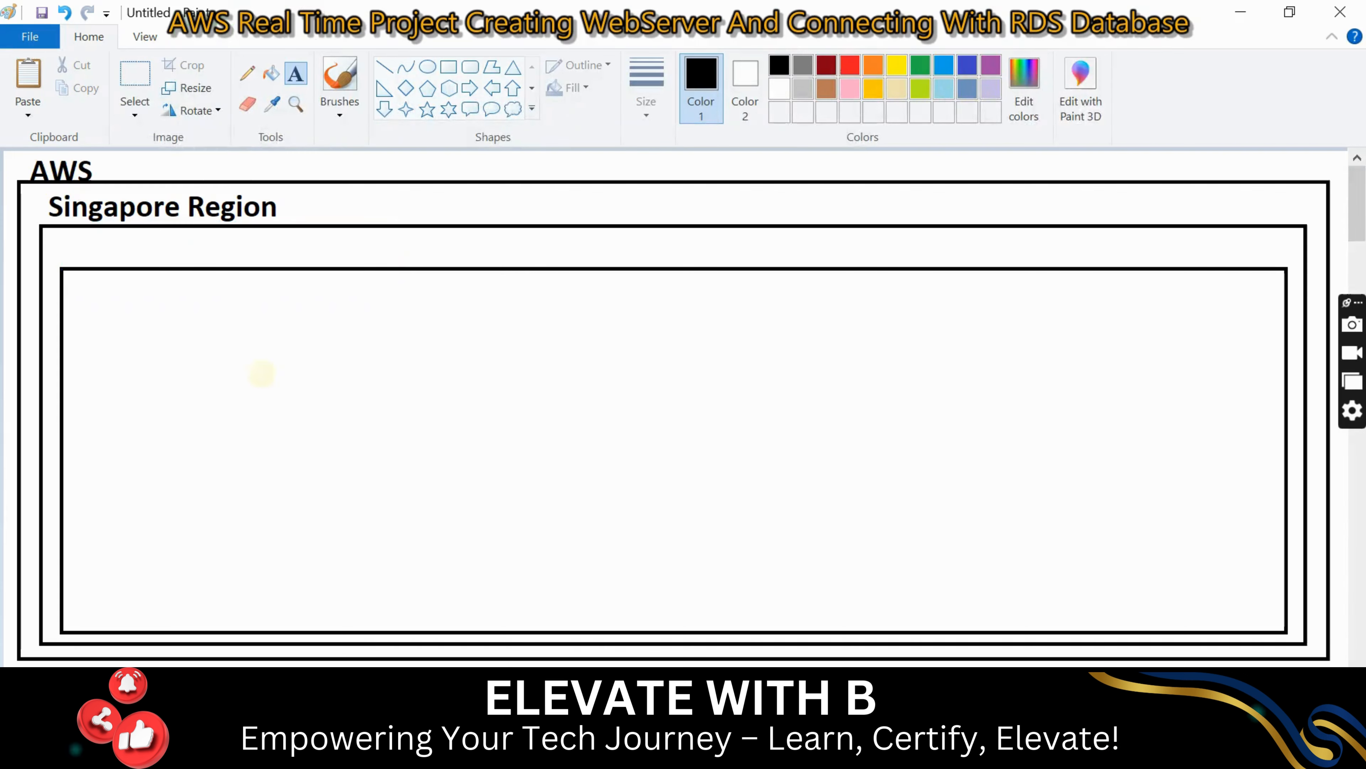
- Label the innermost rectangle Custom Vpc 10.0.0.0/16 above its upper-left corner, using font size 20
click(74, 237)
click(149, 104)
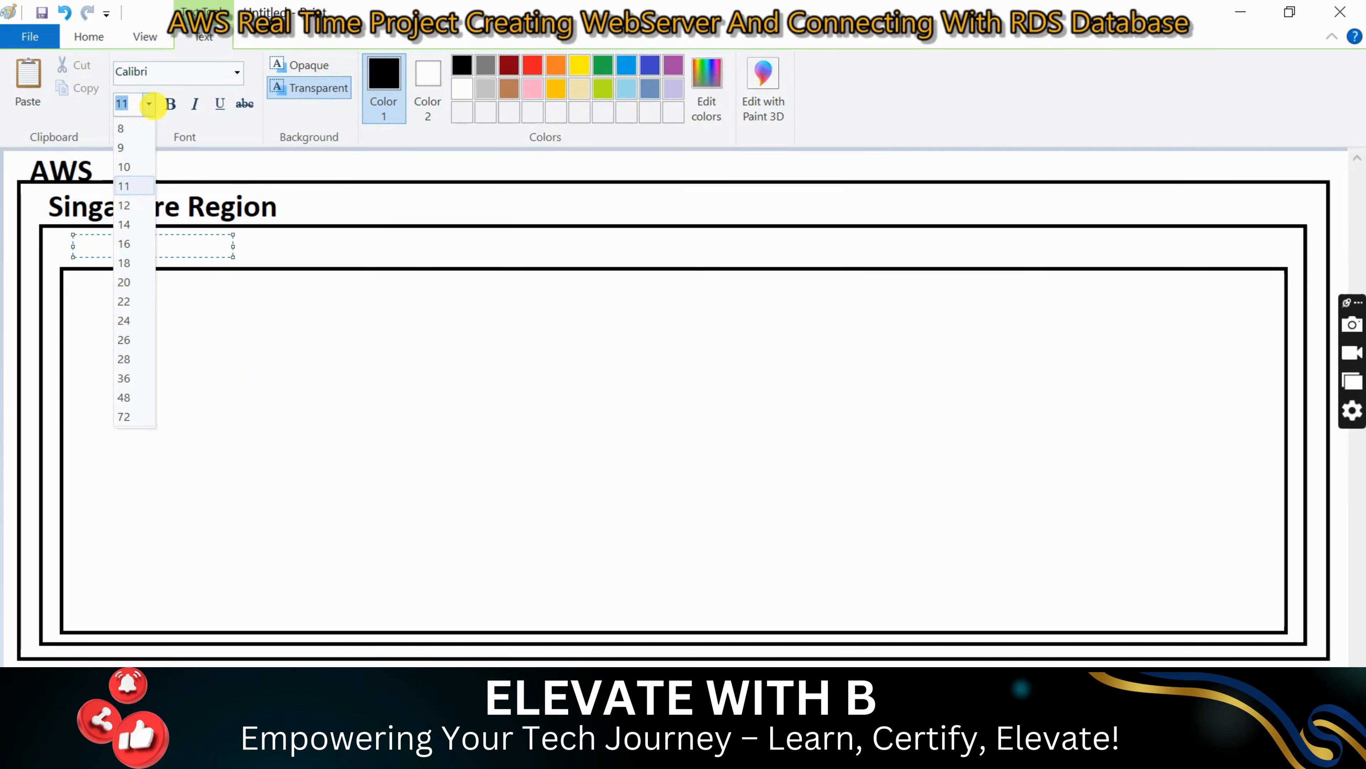
click(131, 283)
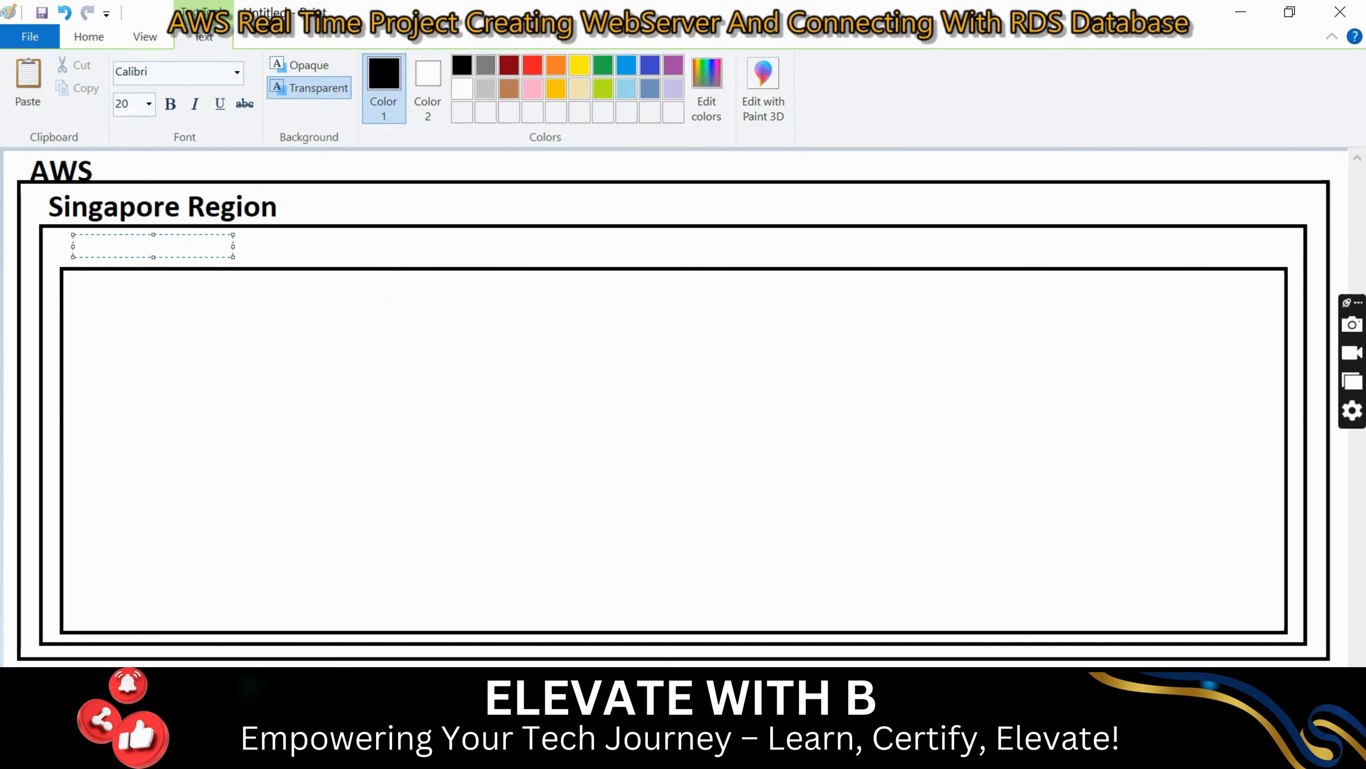
text(Cus)
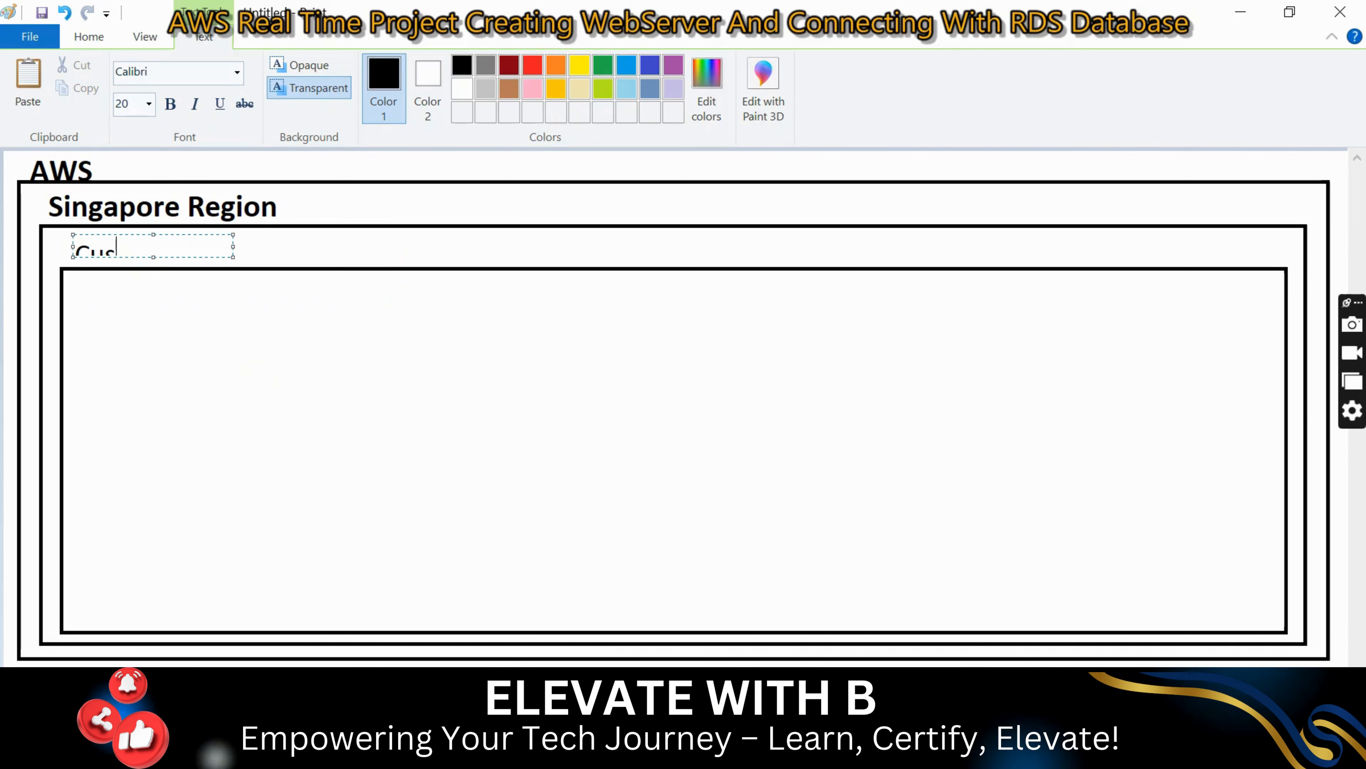
text(tom Vpc)
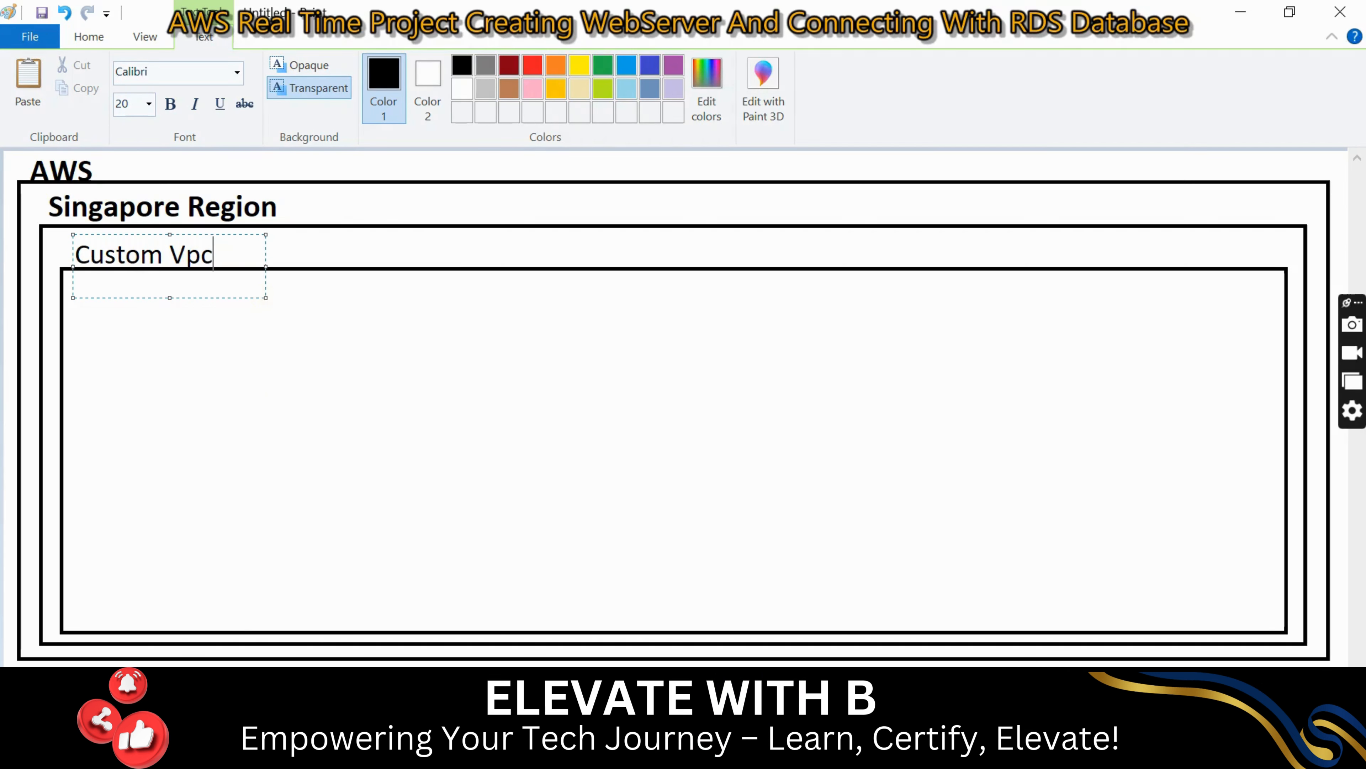
drag(266, 266, 456, 278)
text(10.0.)
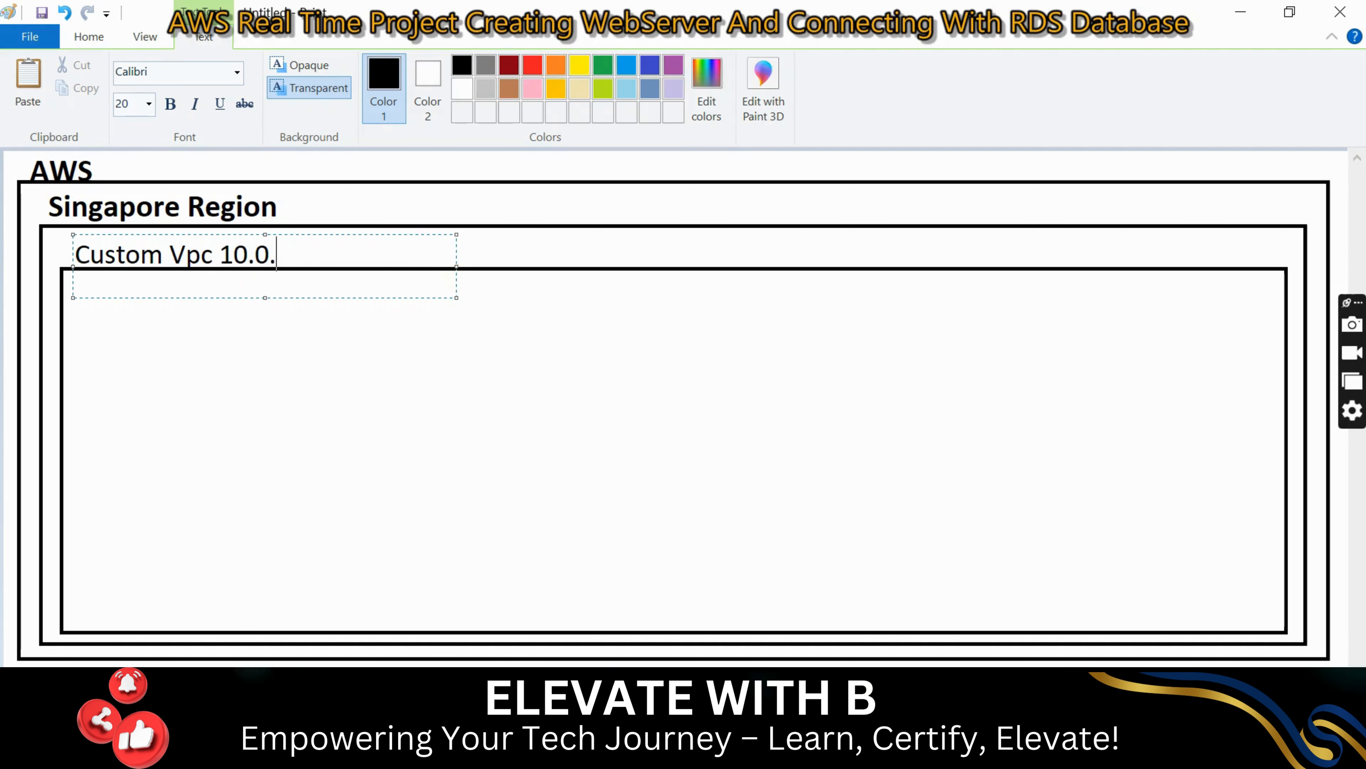
text(0.0/)
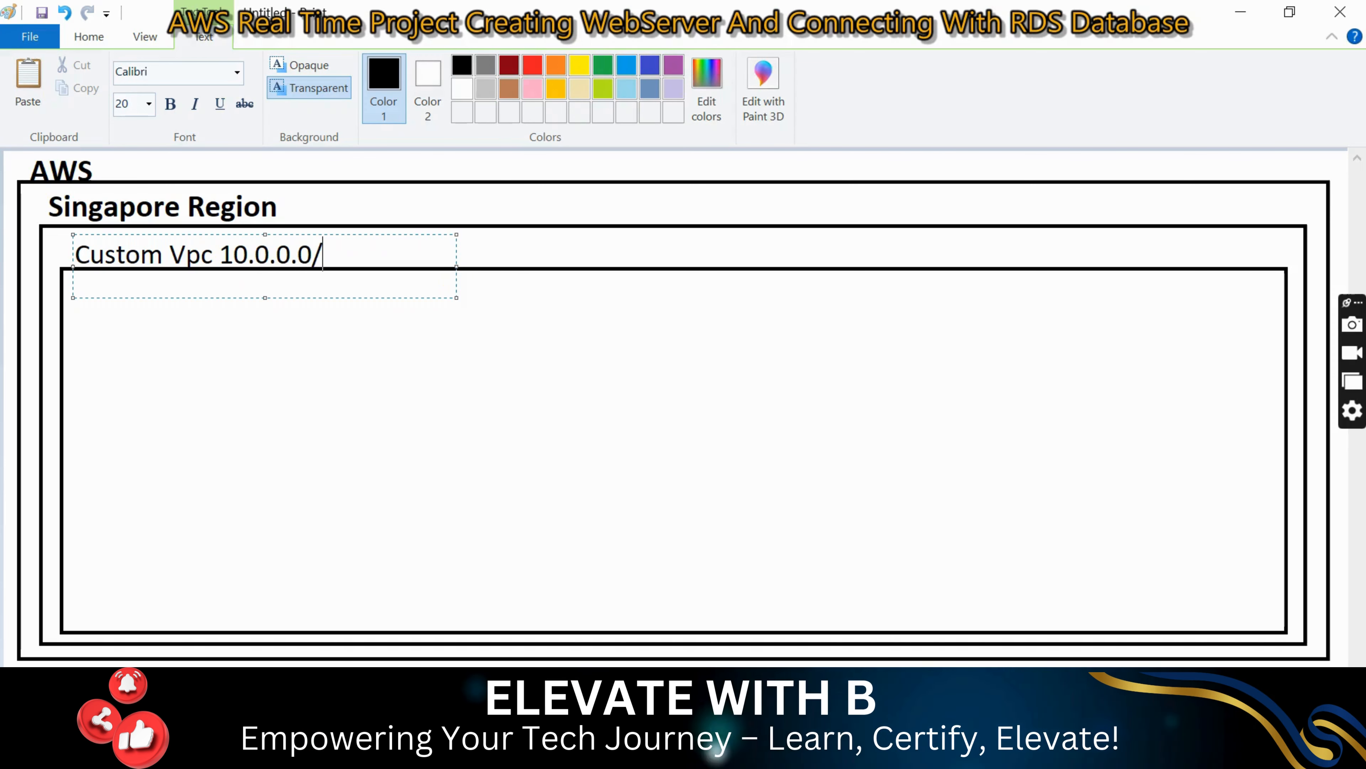
text(16)
click(446, 430)
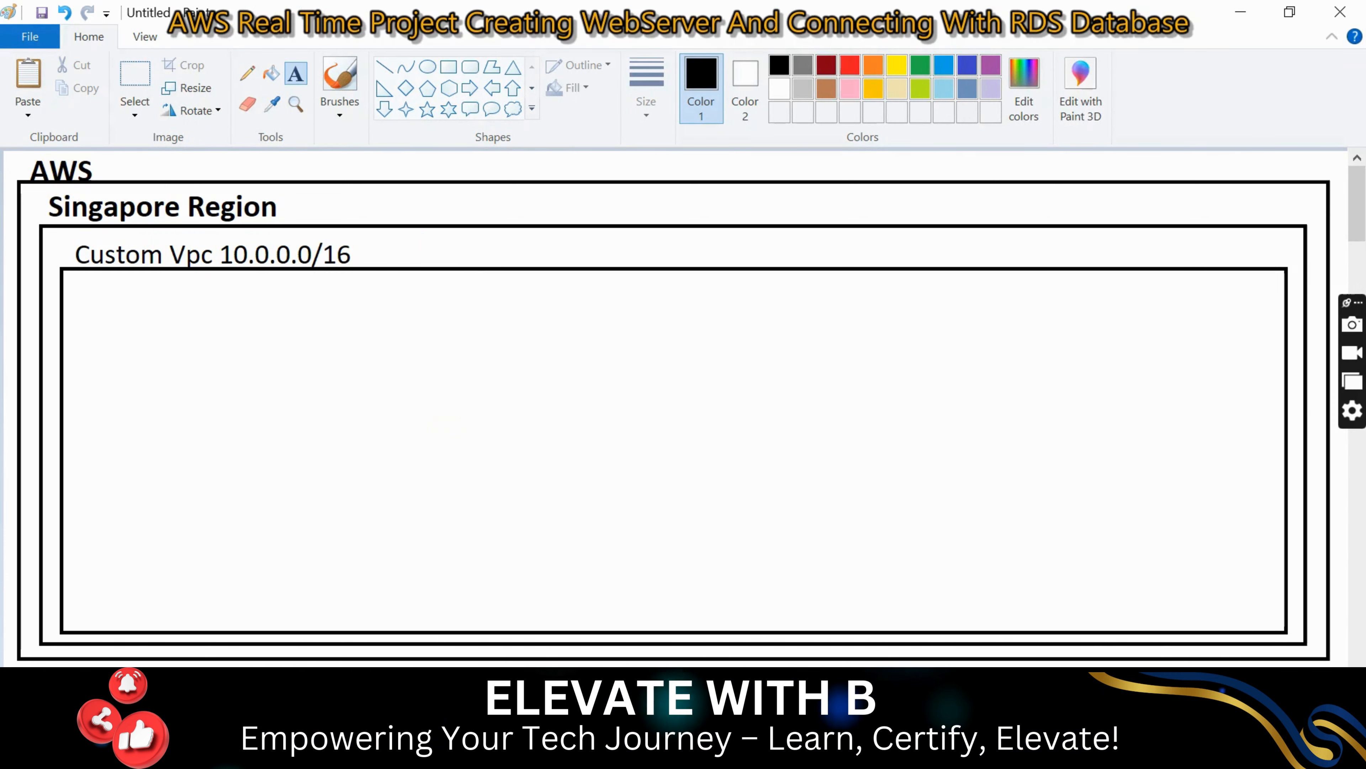
- Draw a nearly square box at the left end inside the Custom Vpc rectangle and place two copies beside it in an evenly spaced row
click(448, 67)
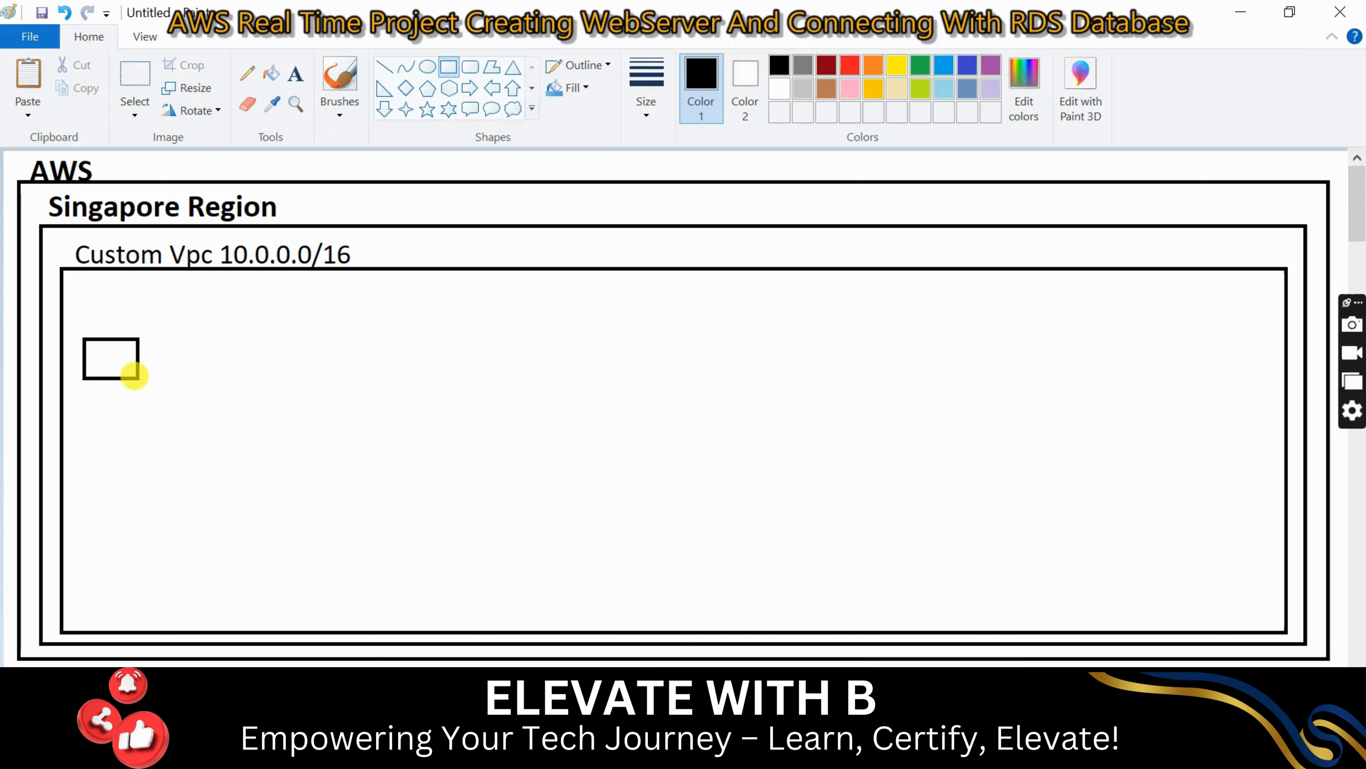
drag(134, 375, 375, 606)
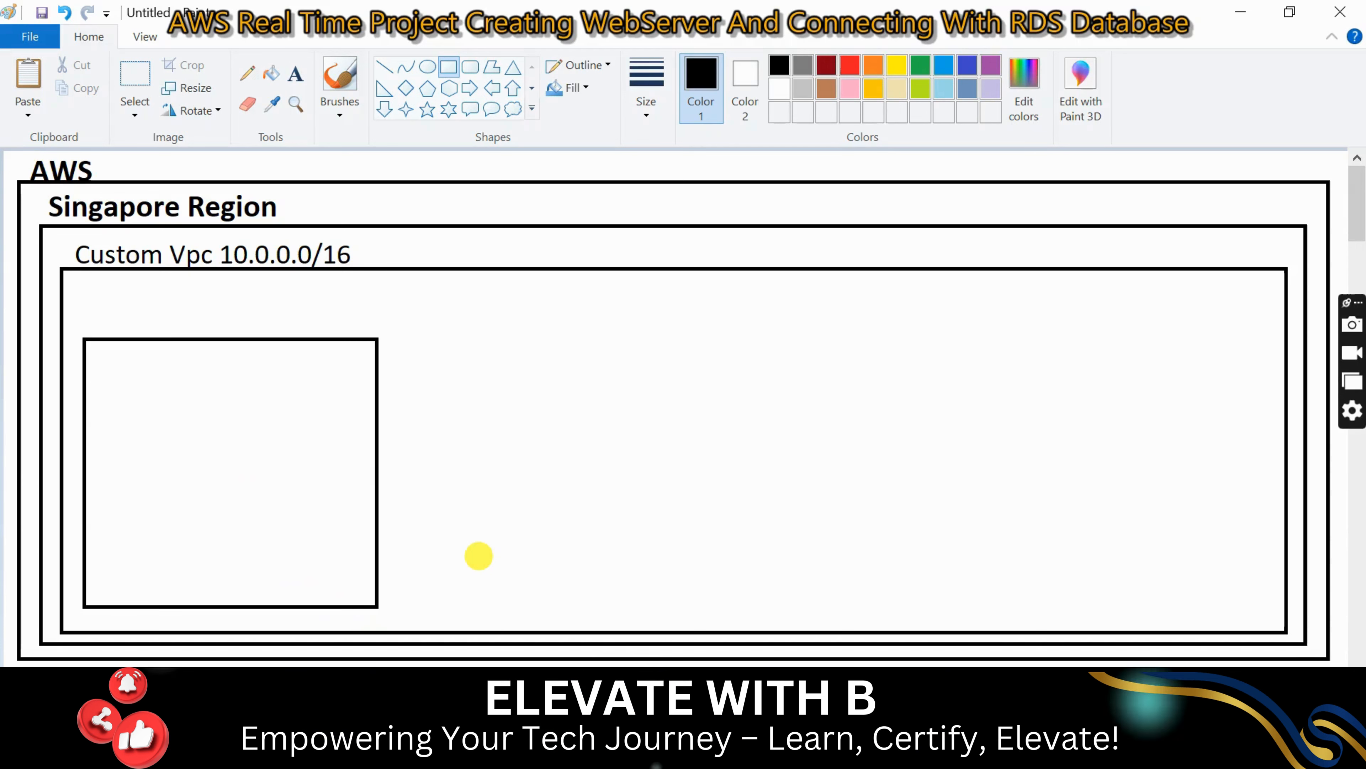
click(71, 328)
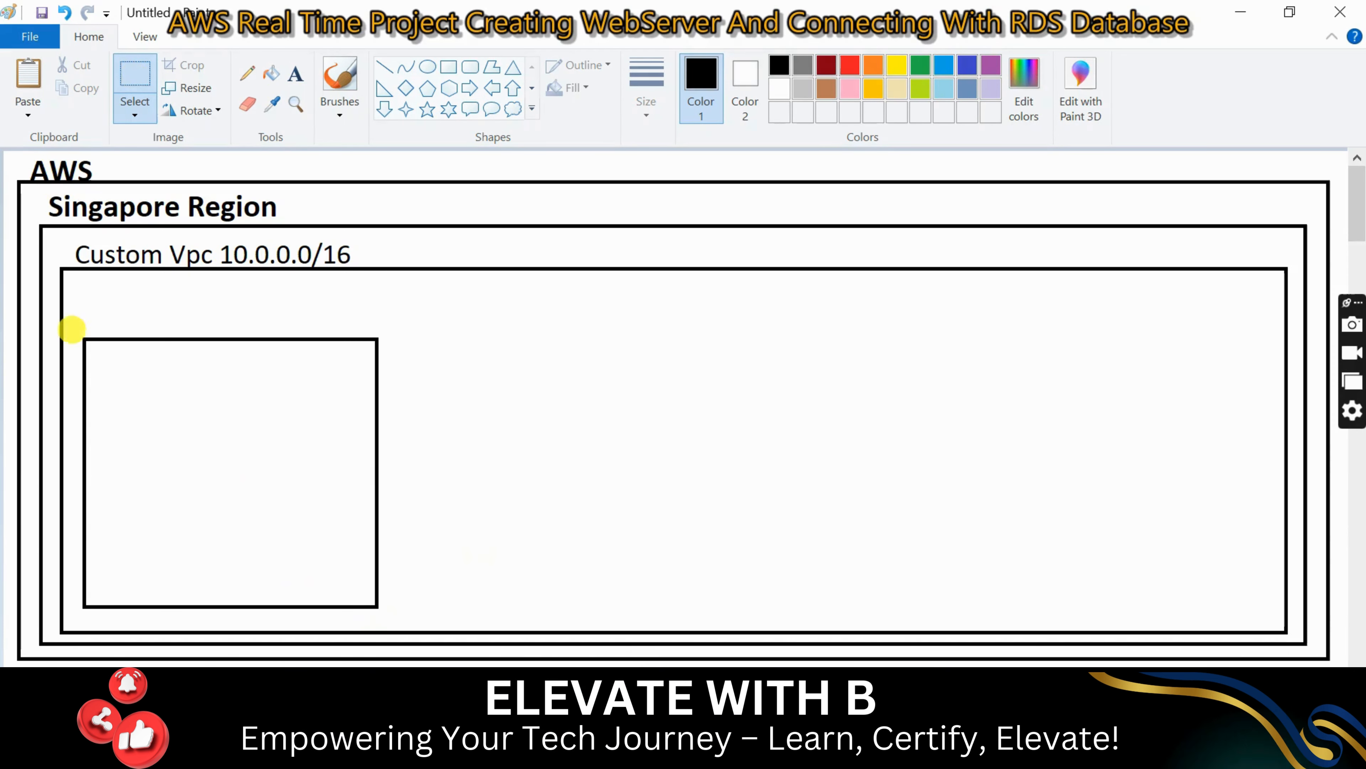
drag(381, 576, 416, 619)
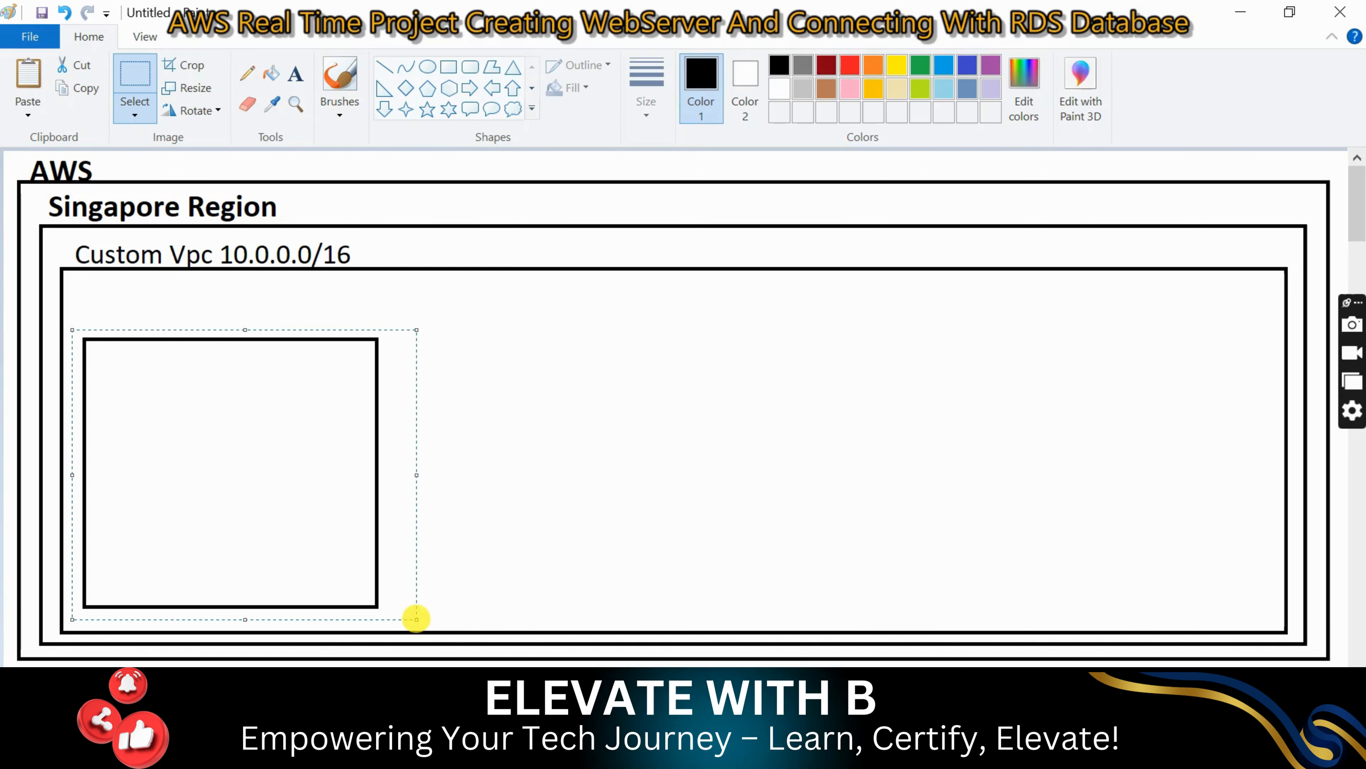
click(134, 115)
click(138, 305)
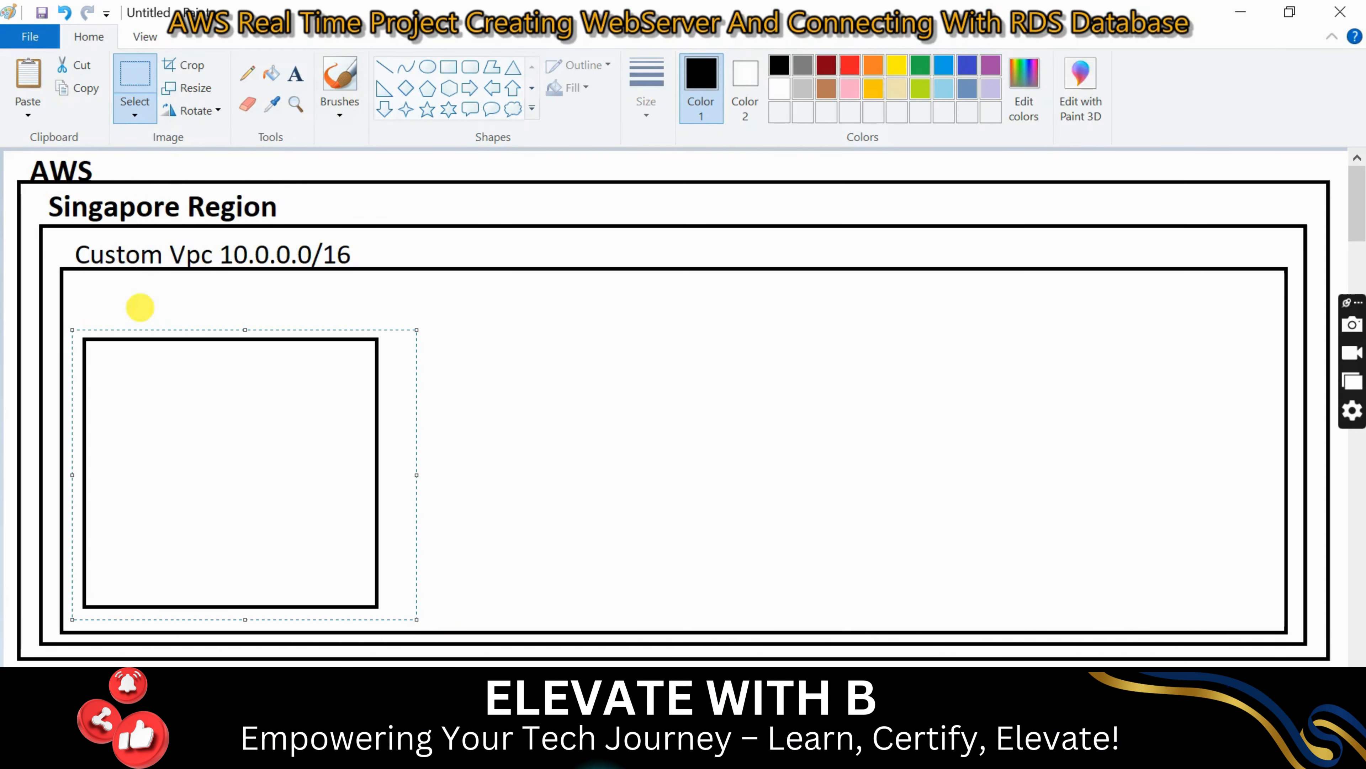
key(ctrl+c)
key(ctrl+v)
drag(214, 297, 681, 473)
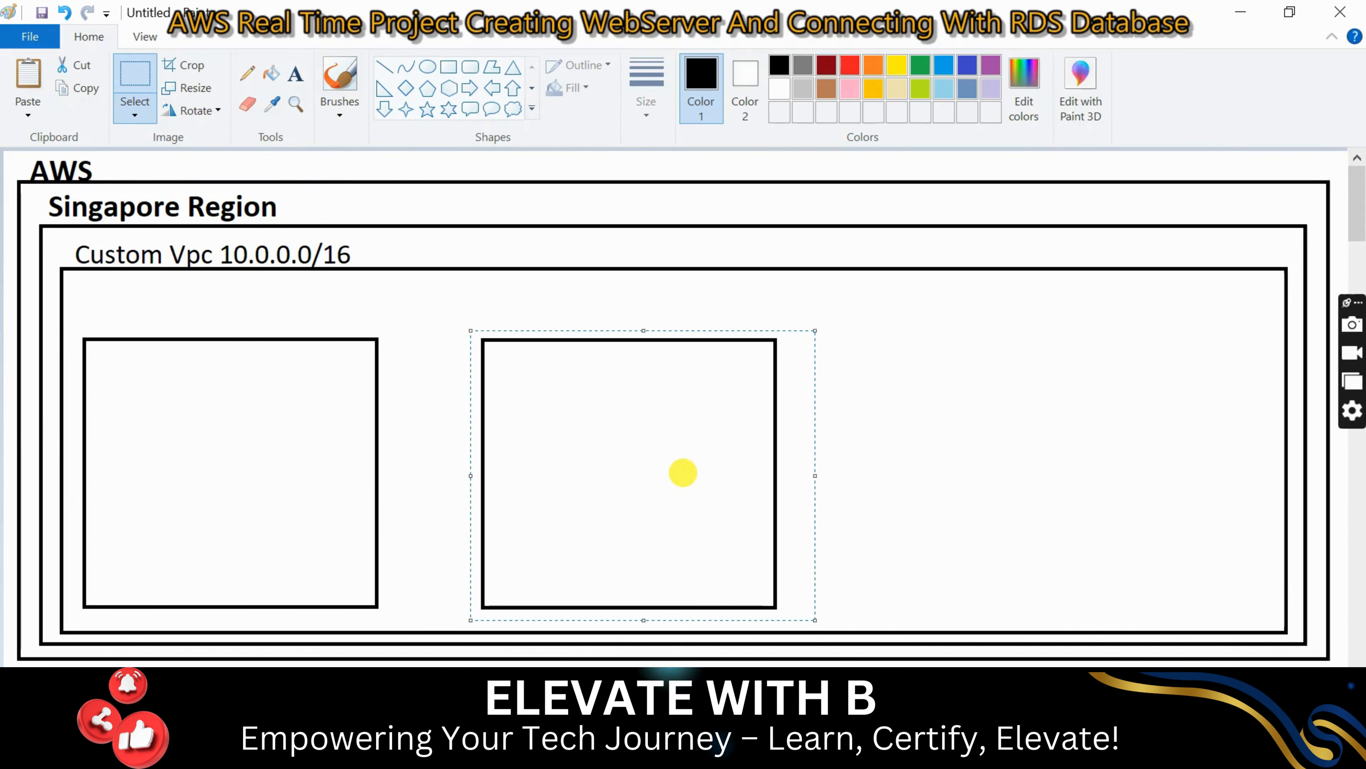
key(ctrl+v)
drag(207, 268, 1067, 450)
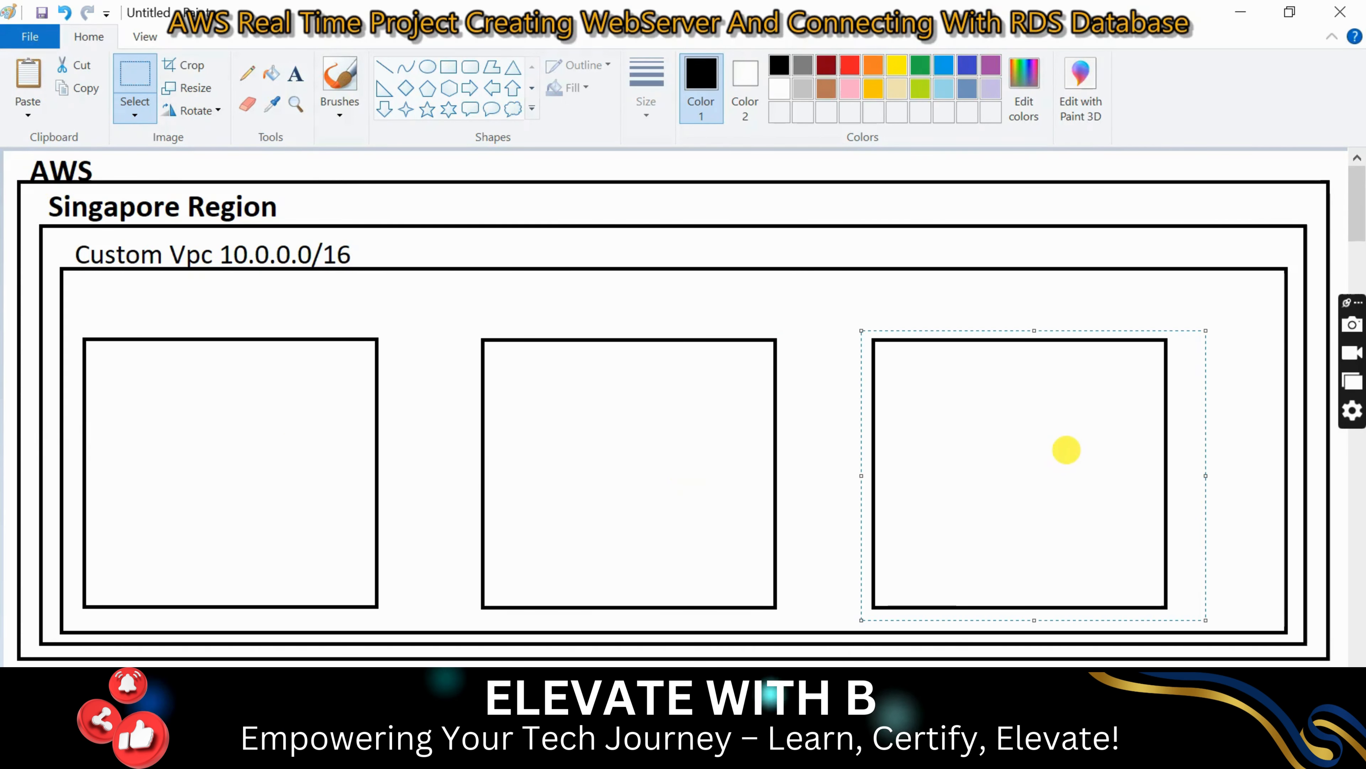
- Add the text label Public Subnet 10.0.0.0/24 above the first box in the row
click(295, 73)
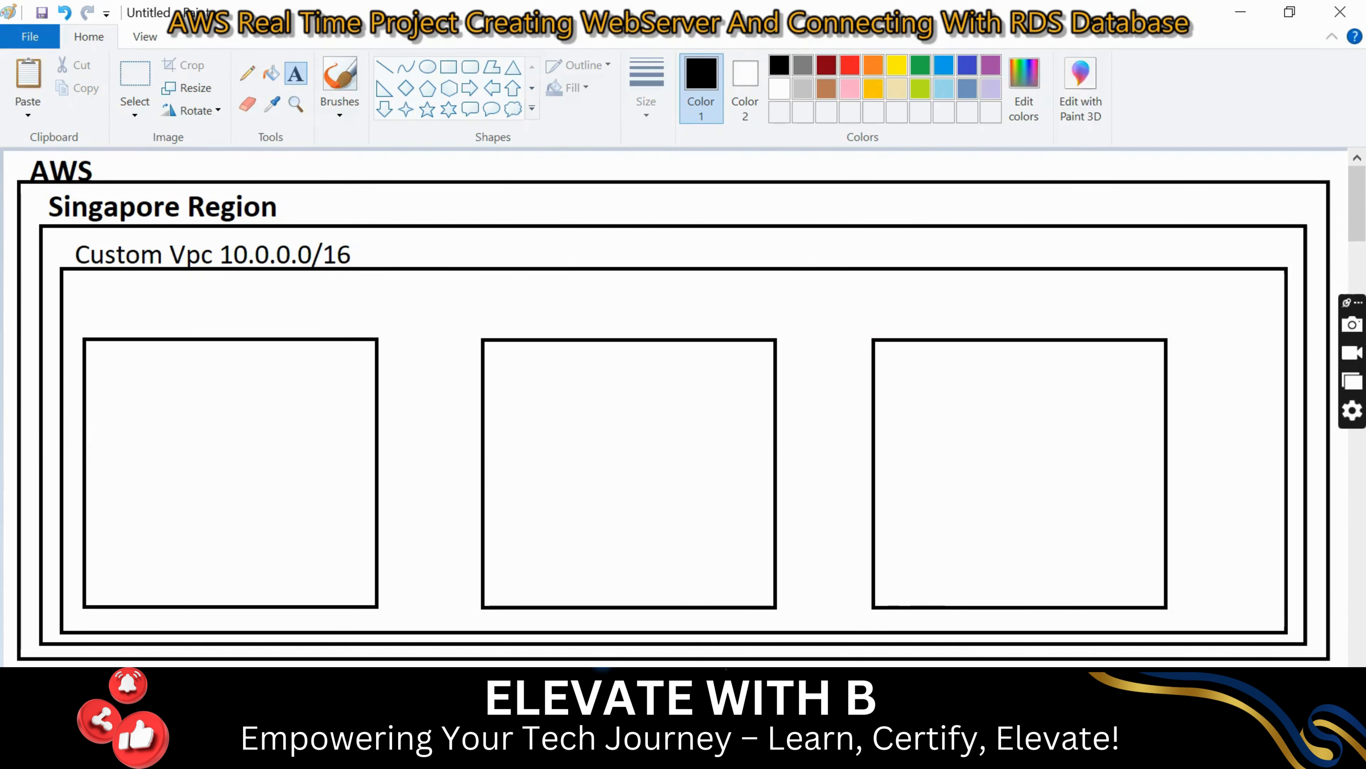
click(107, 306)
text(Publ)
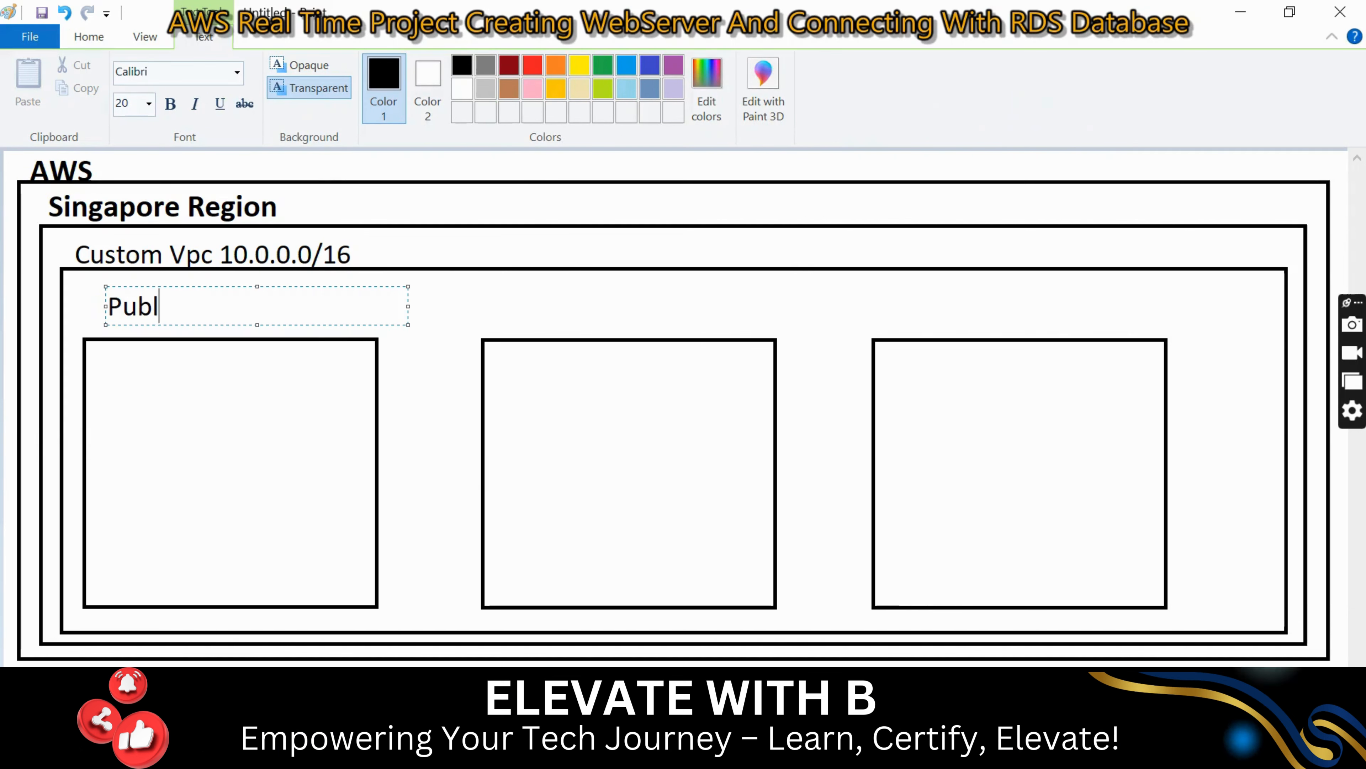
text(ic Suu)
key(BackSpace)
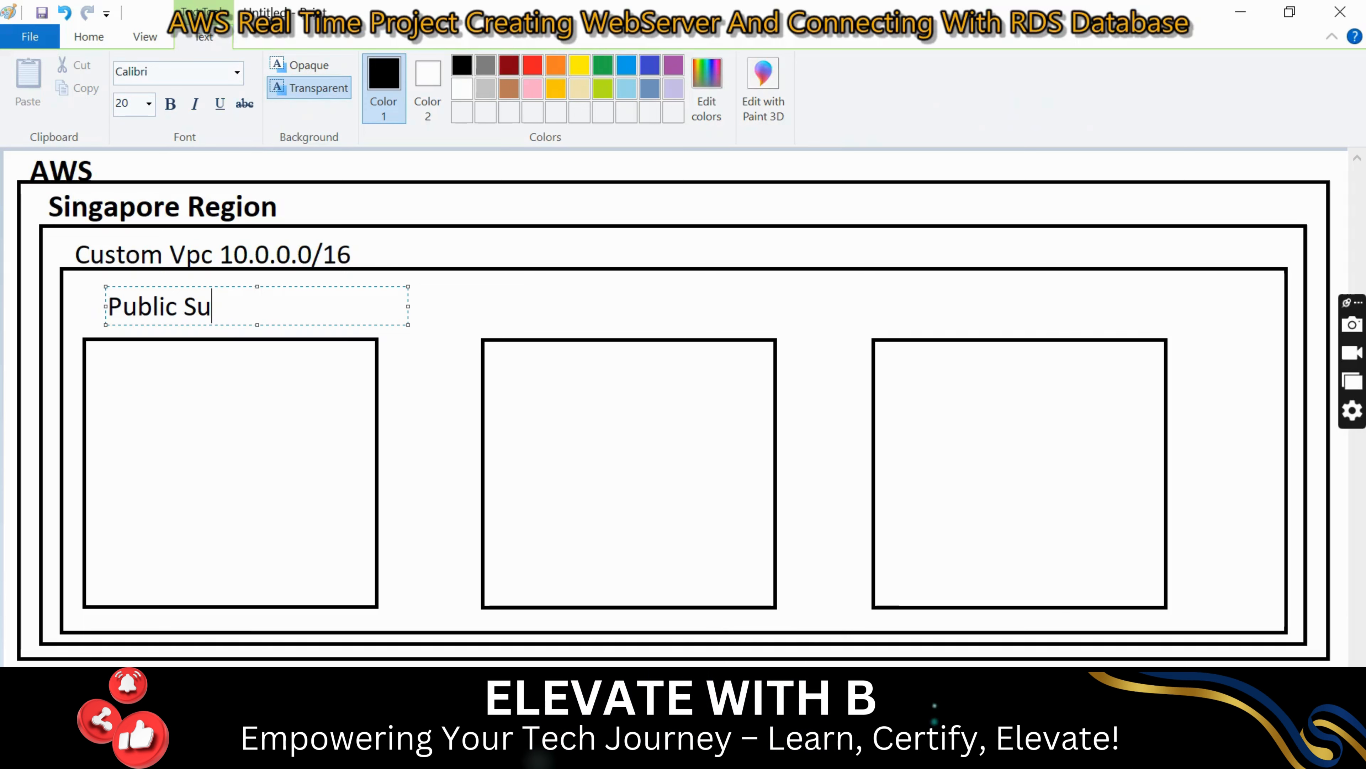
text(bne)
key(BackSpace)
text(net)
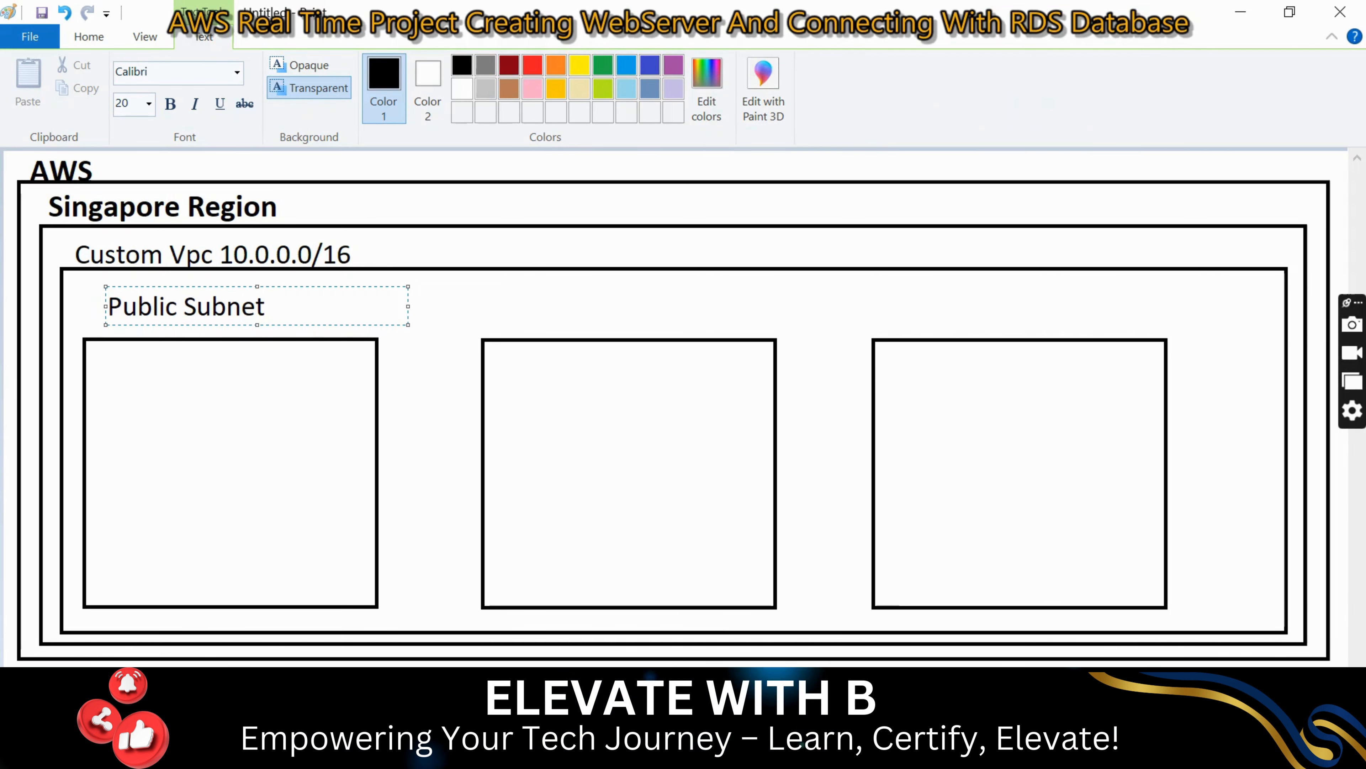
text( 10.0.0.0/24)
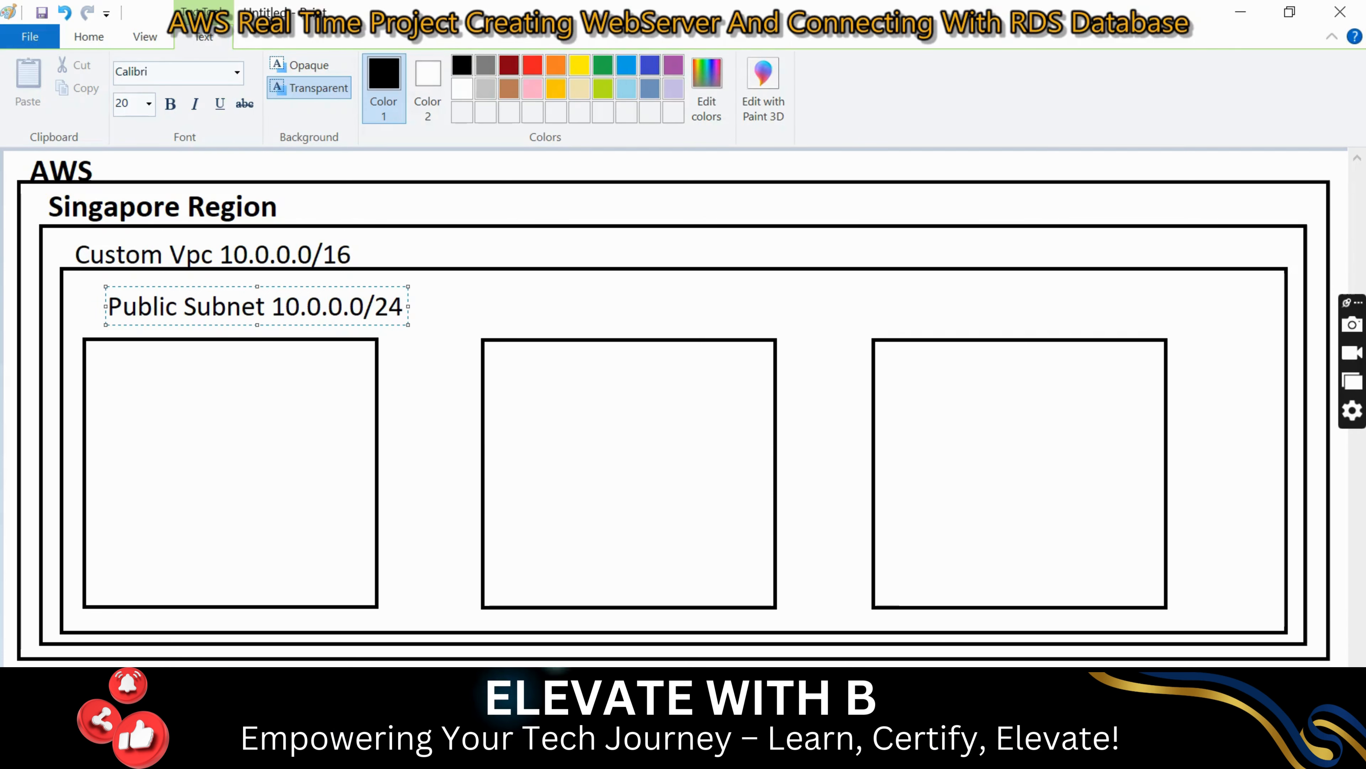
click(482, 306)
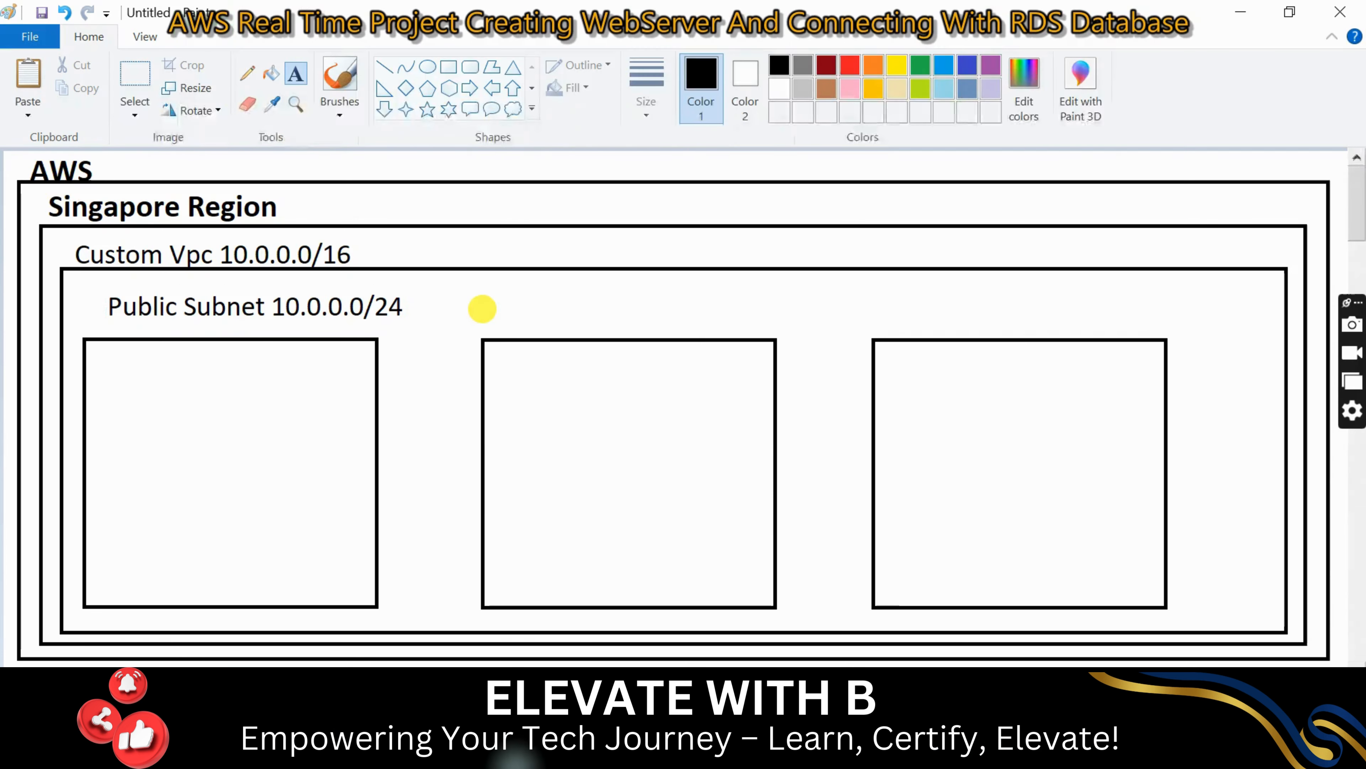
- Add the label Private Subnet -1 10.0.1.0/24 above the middle box, widening the text frame to fit one line
click(482, 309)
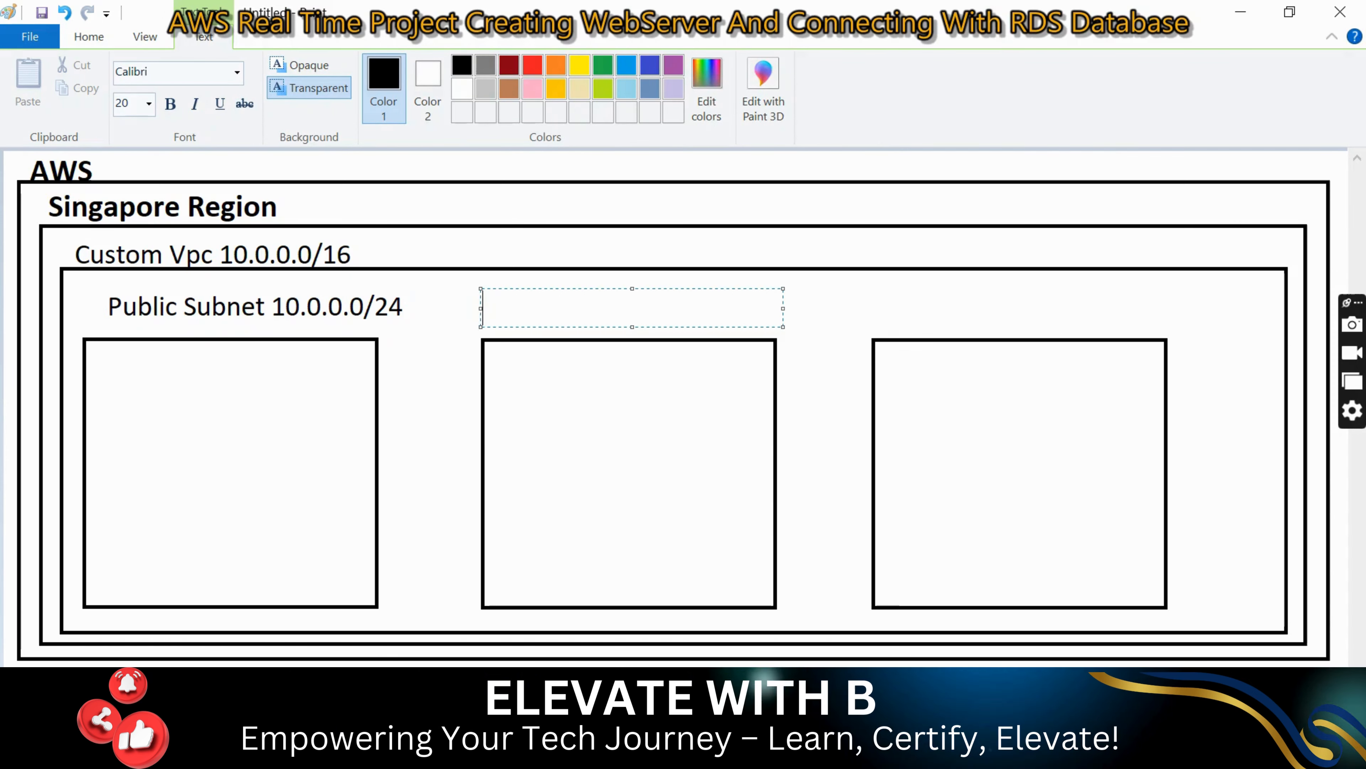
text(Private )
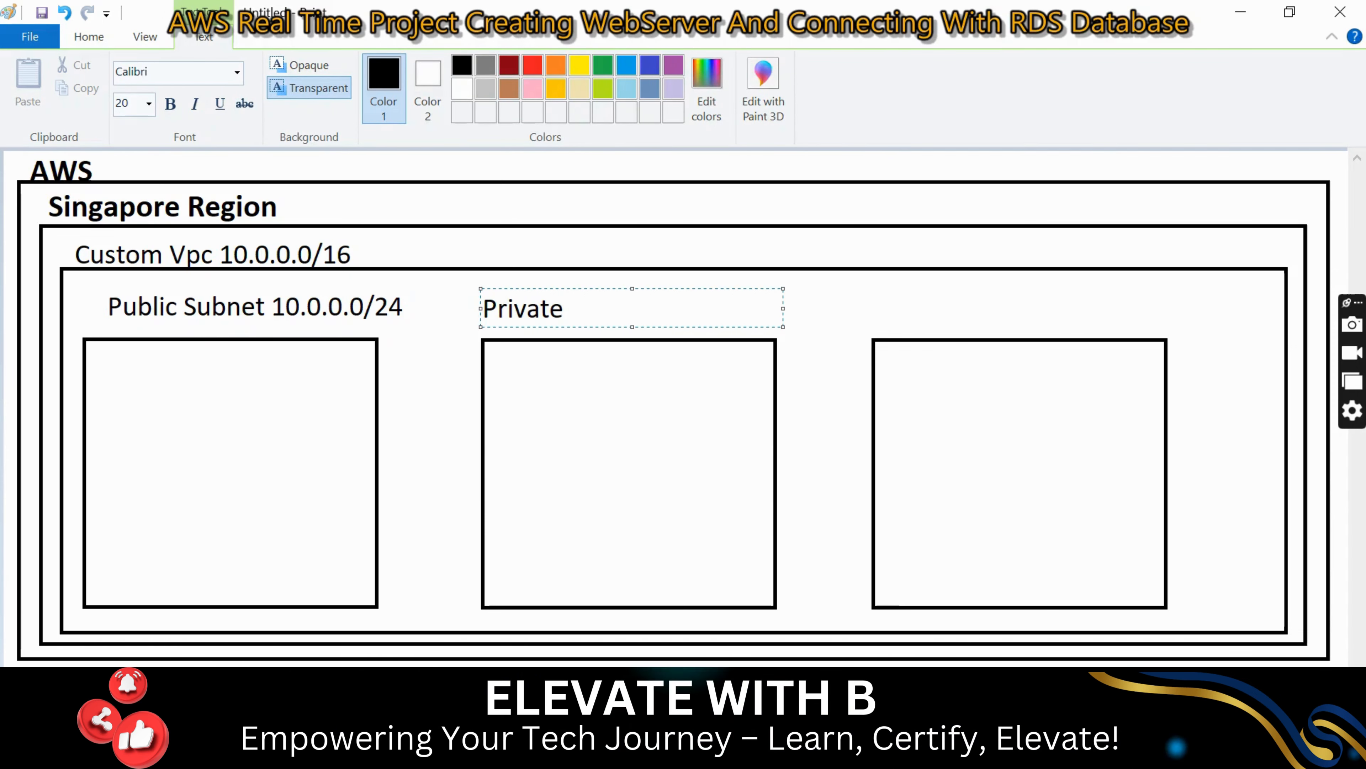
text(Subnet)
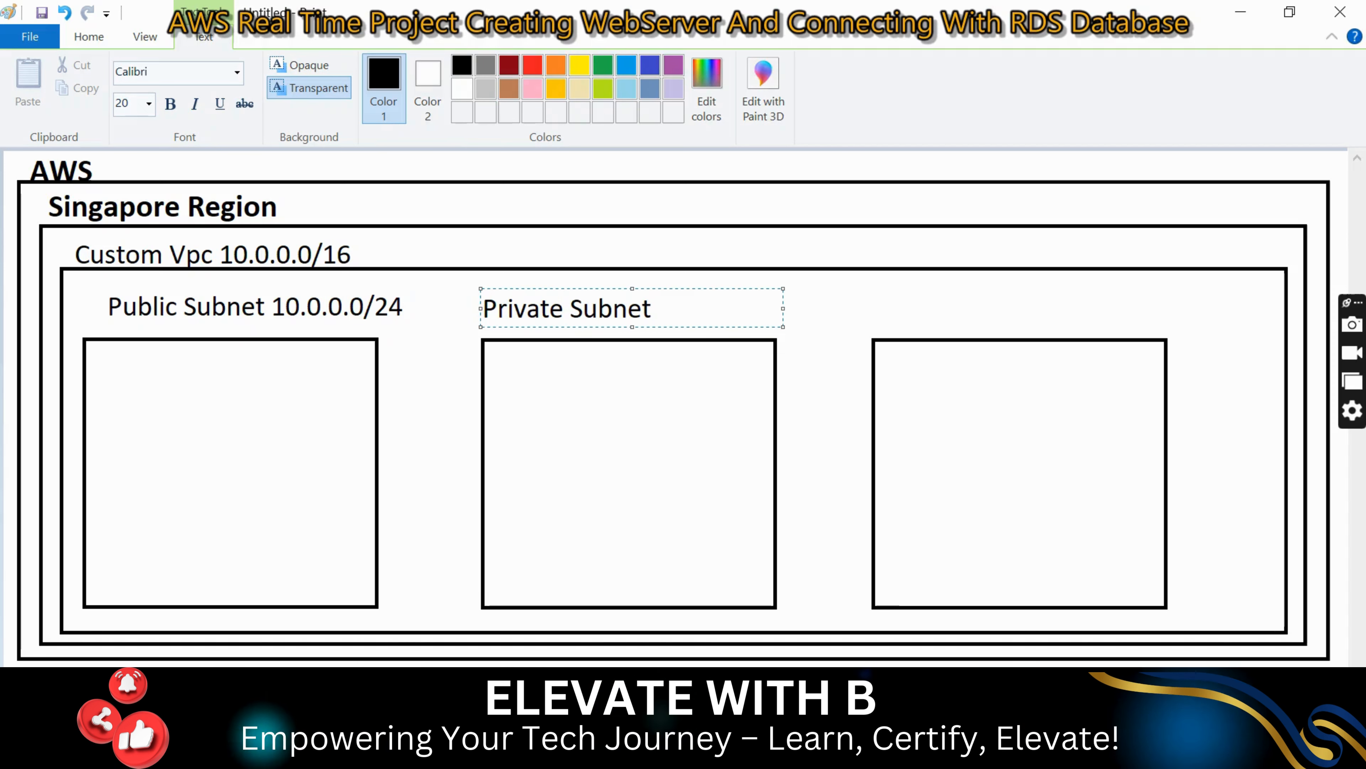
text( -1 )
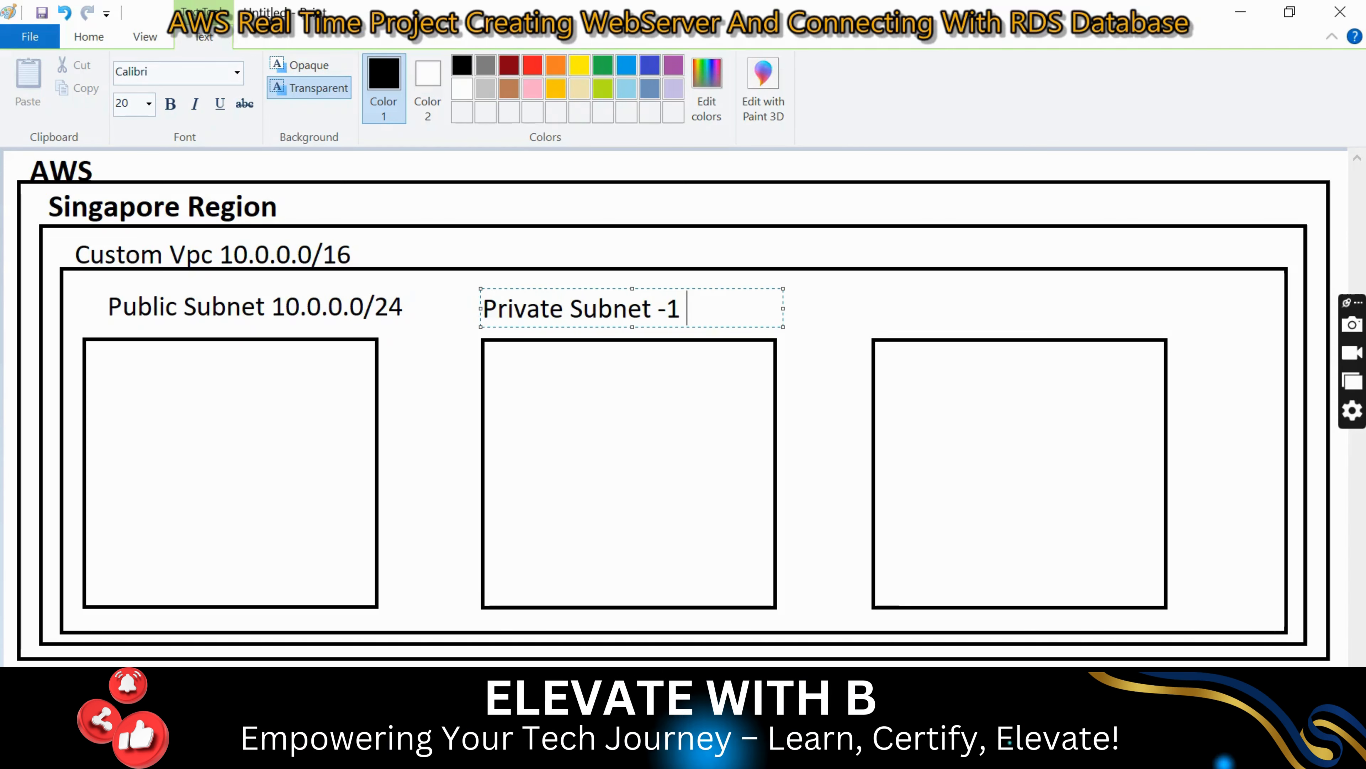
text(10.0.)
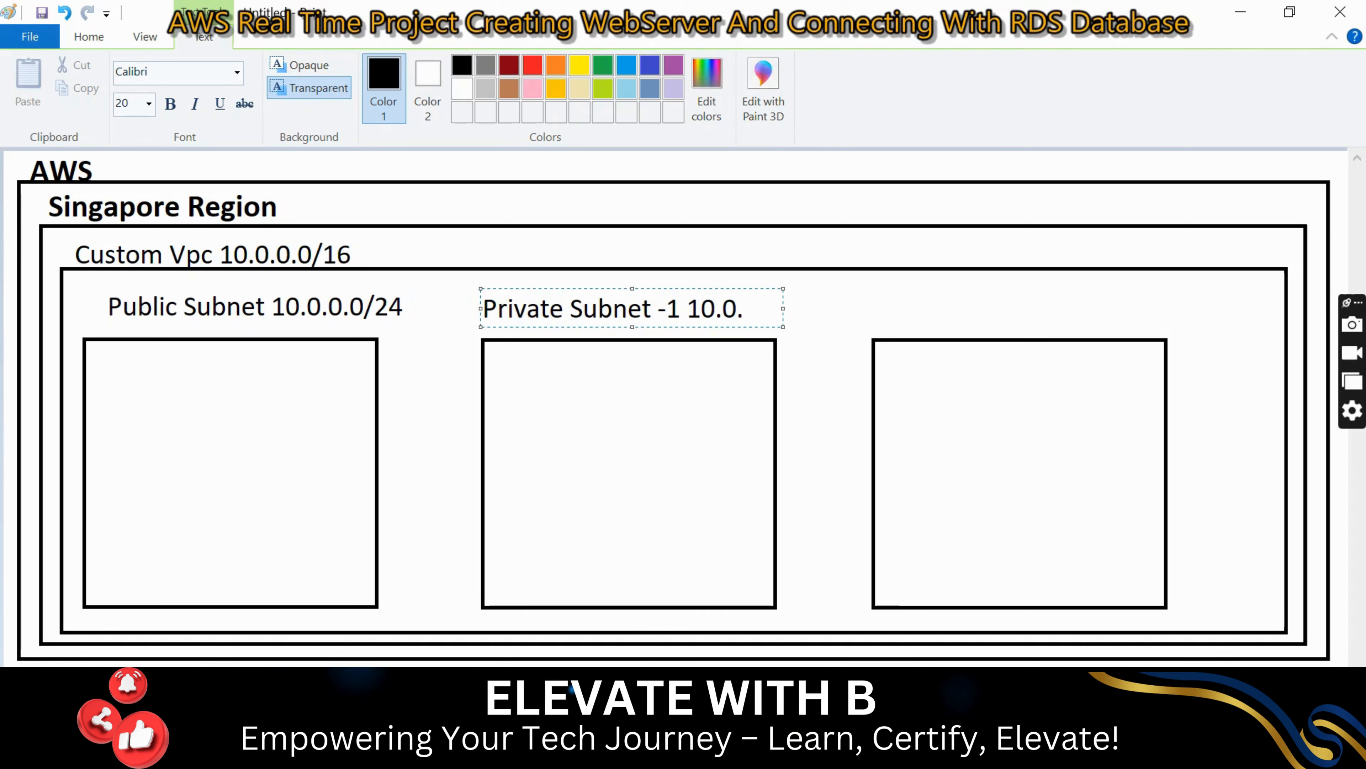
text(1.0/24)
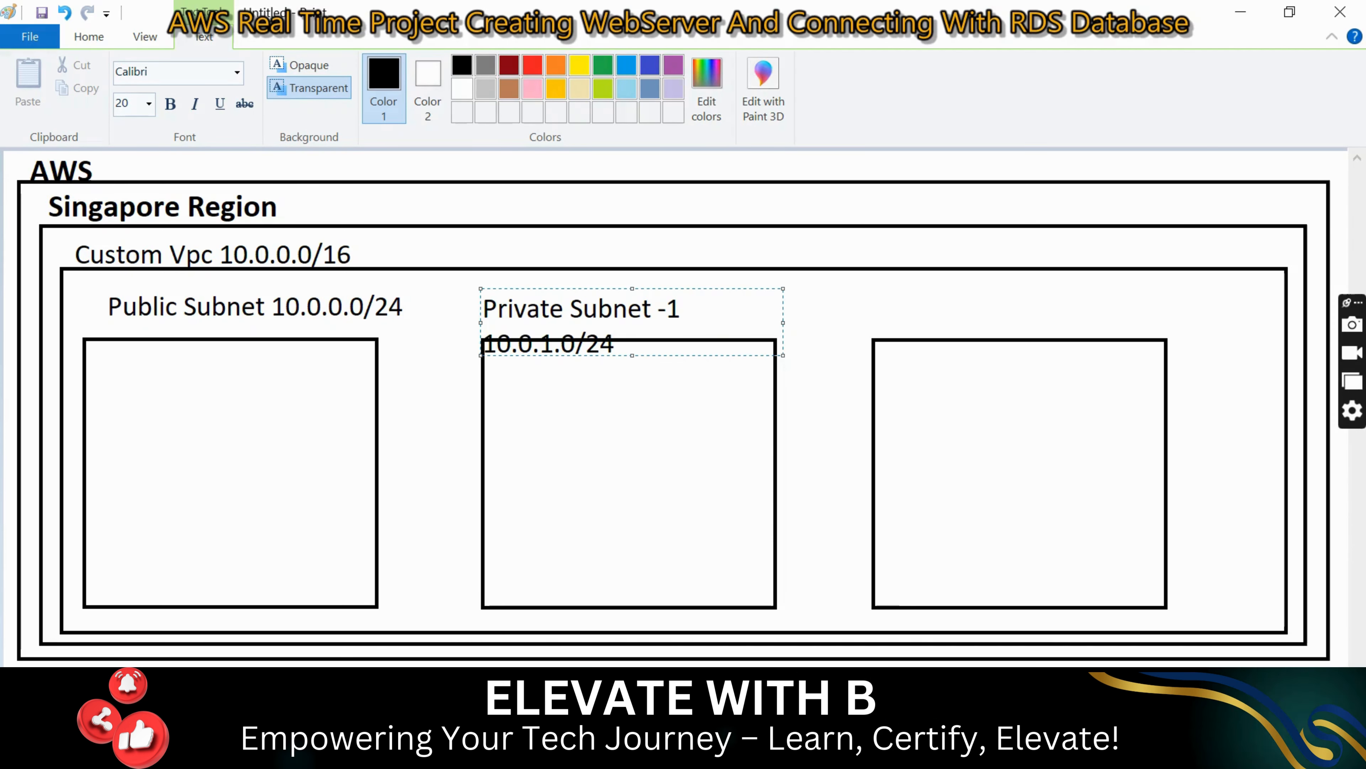
drag(783, 322, 476, 303)
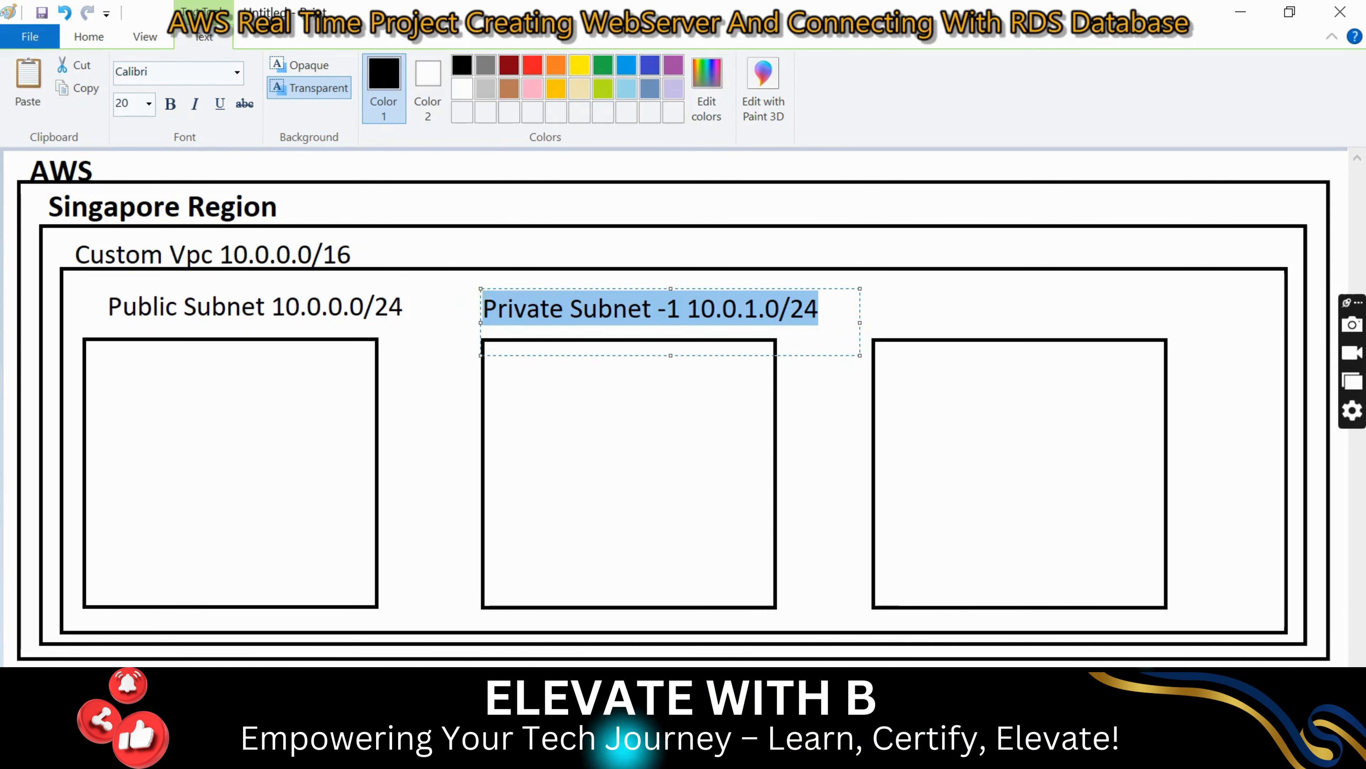
click(921, 314)
- Paste the private subnet label above the third box and edit it to read Private Subnet -2 10.0.2.0/24
click(870, 307)
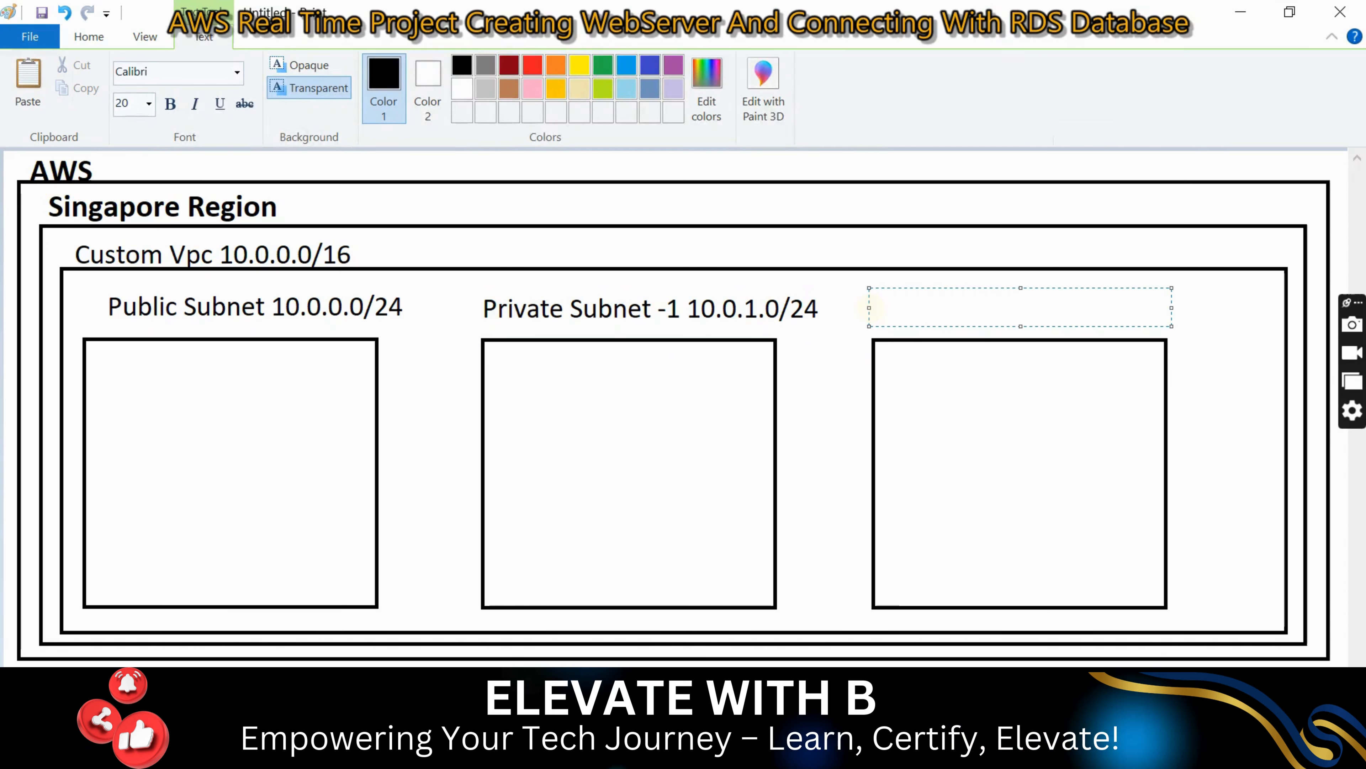
key(ctrl+v)
drag(1172, 321, 1174, 322)
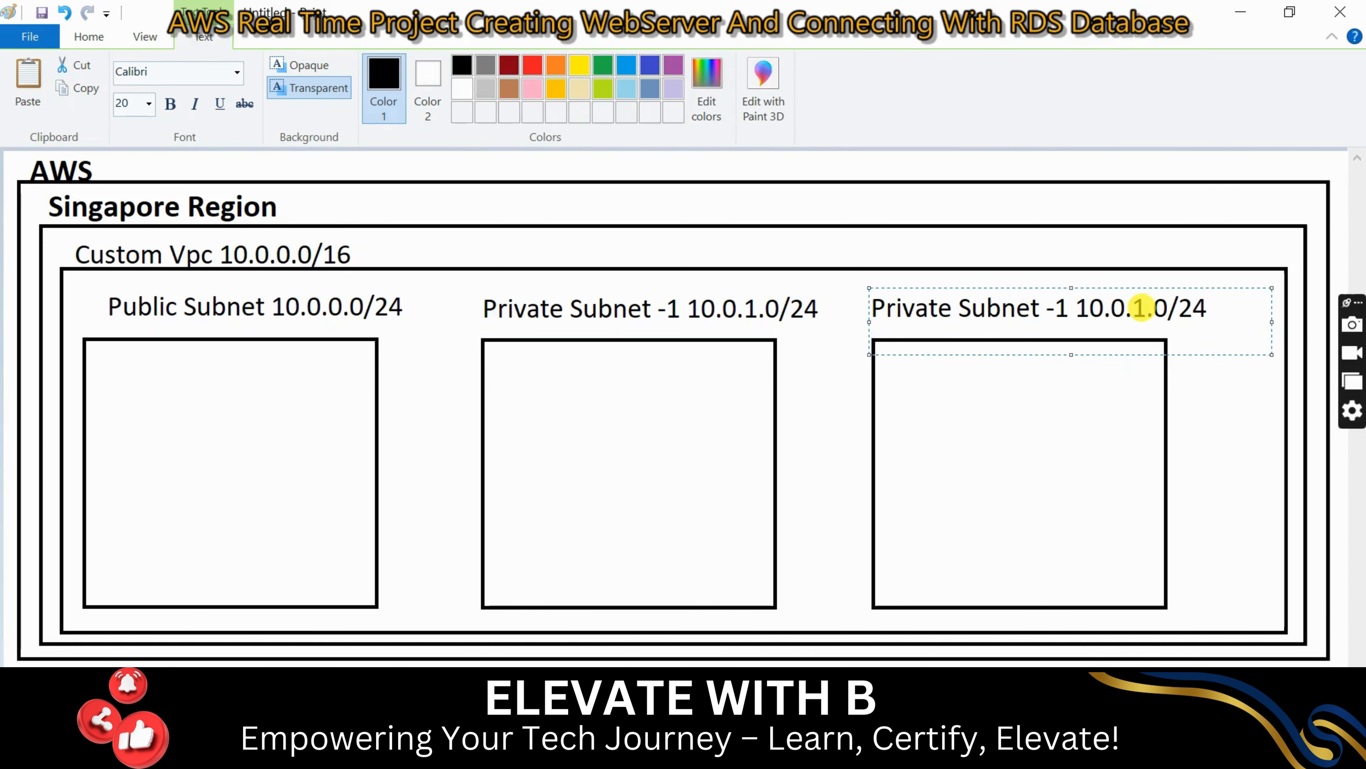
click(1075, 308)
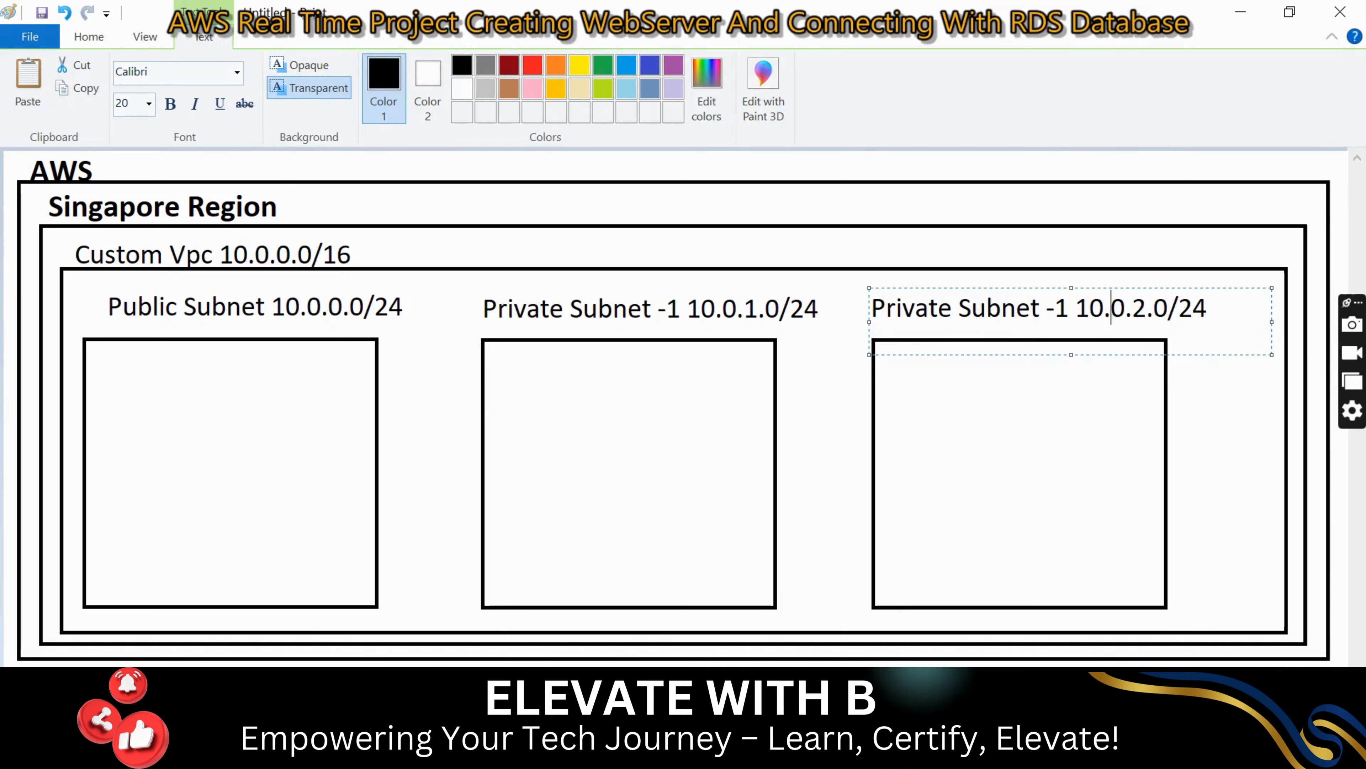
key(BackSpace)
text(2)
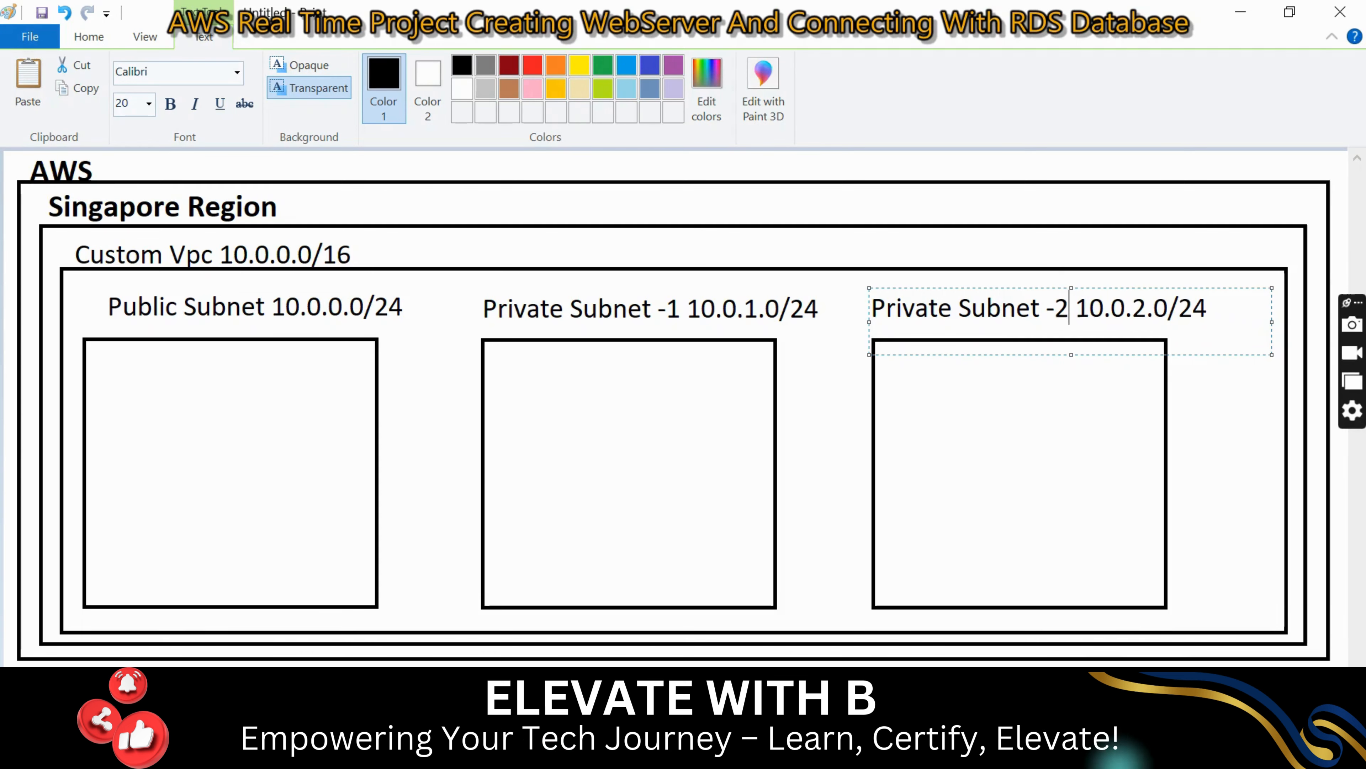
drag(1069, 308, 871, 308)
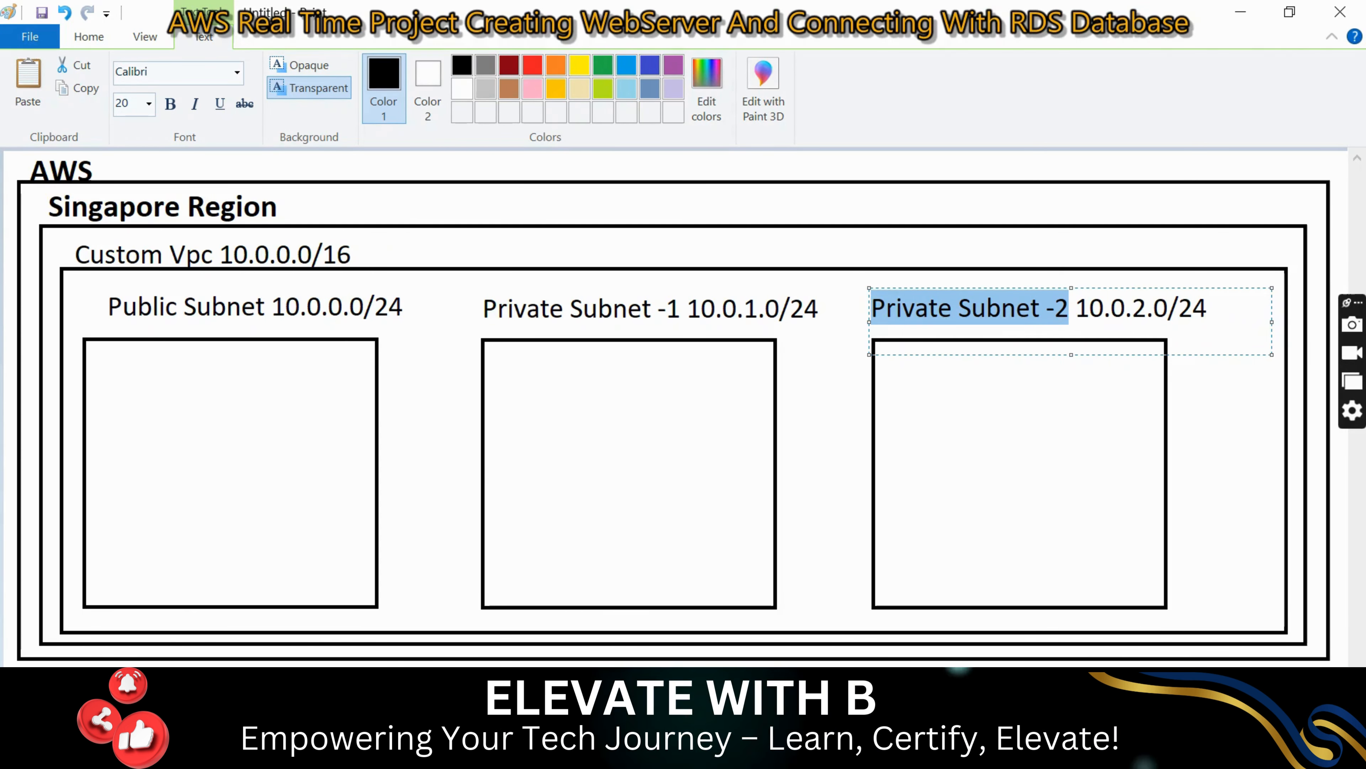
click(830, 397)
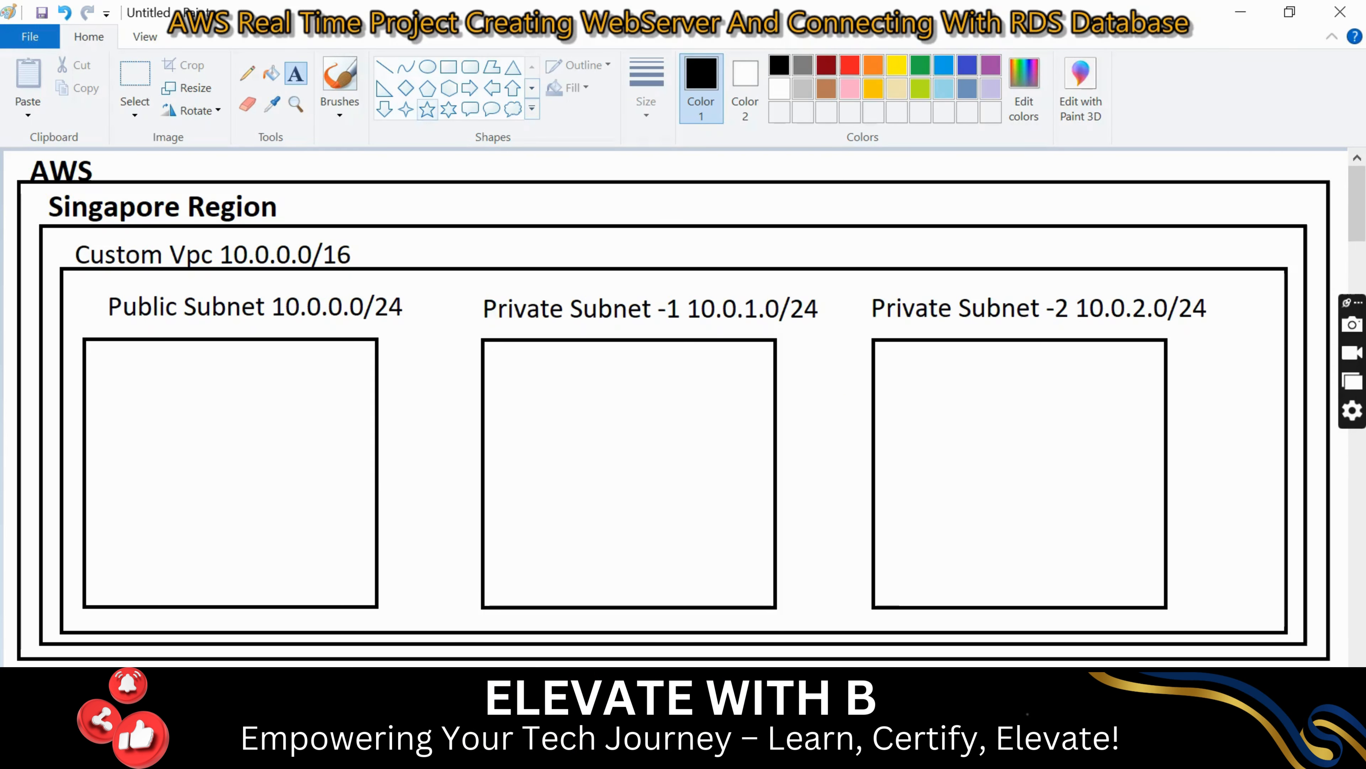
- Draw a tall rectangle inside the Public Subnet box and label it web server on two lines
drag(107, 369, 269, 581)
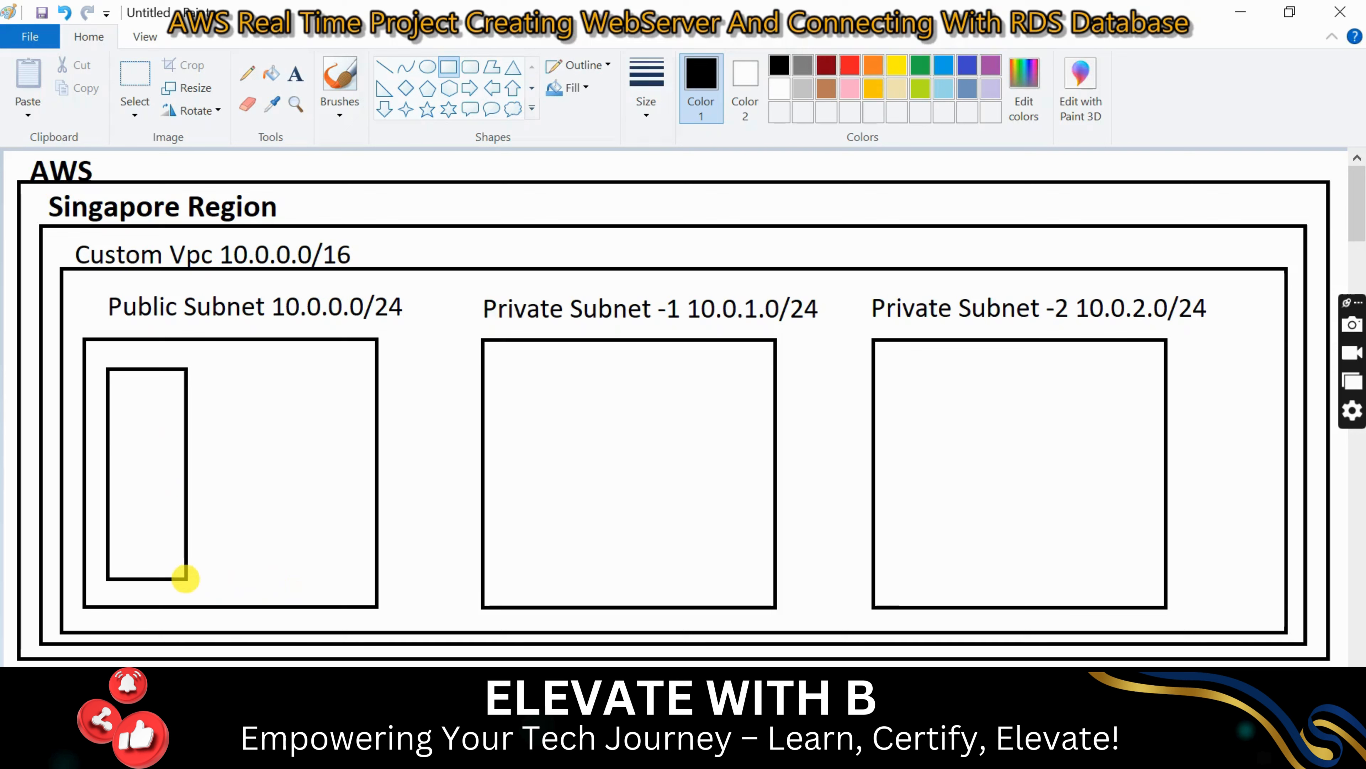
drag(181, 575, 211, 571)
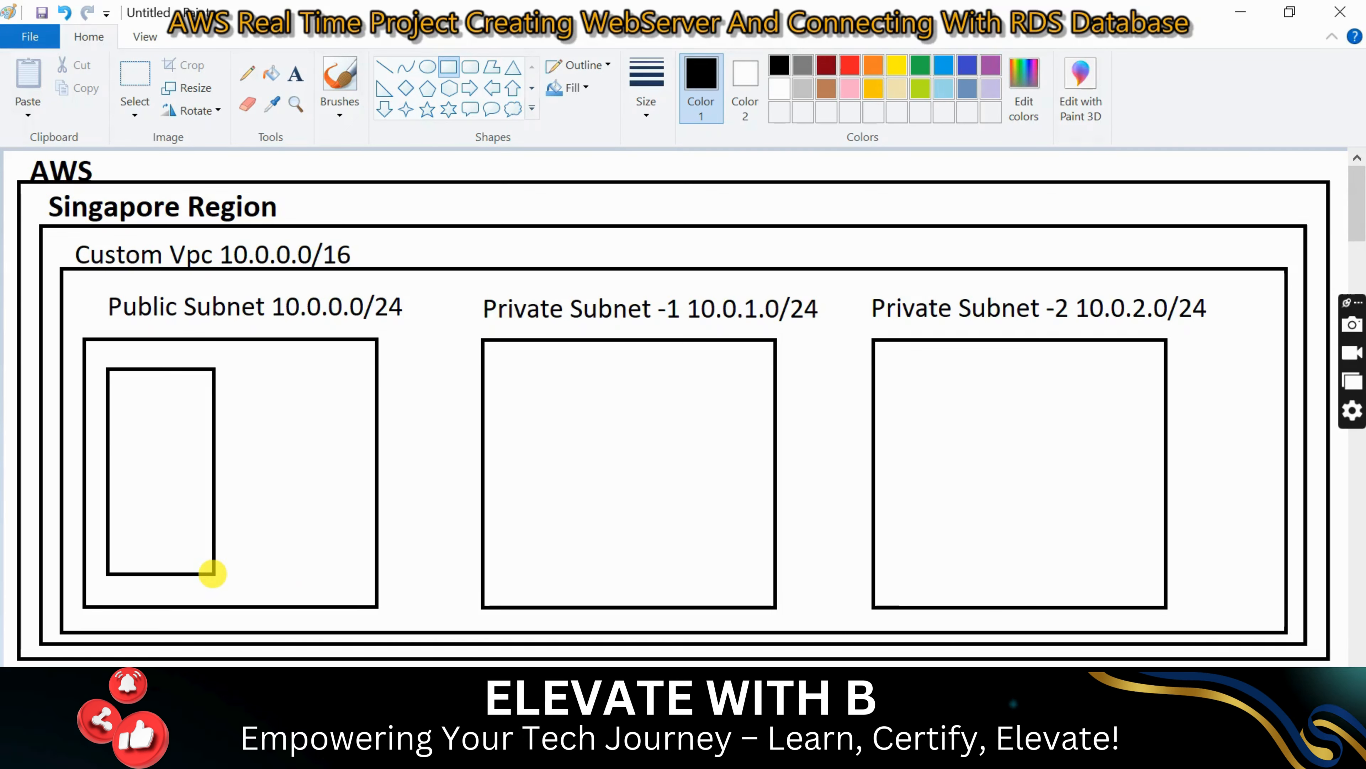
click(296, 75)
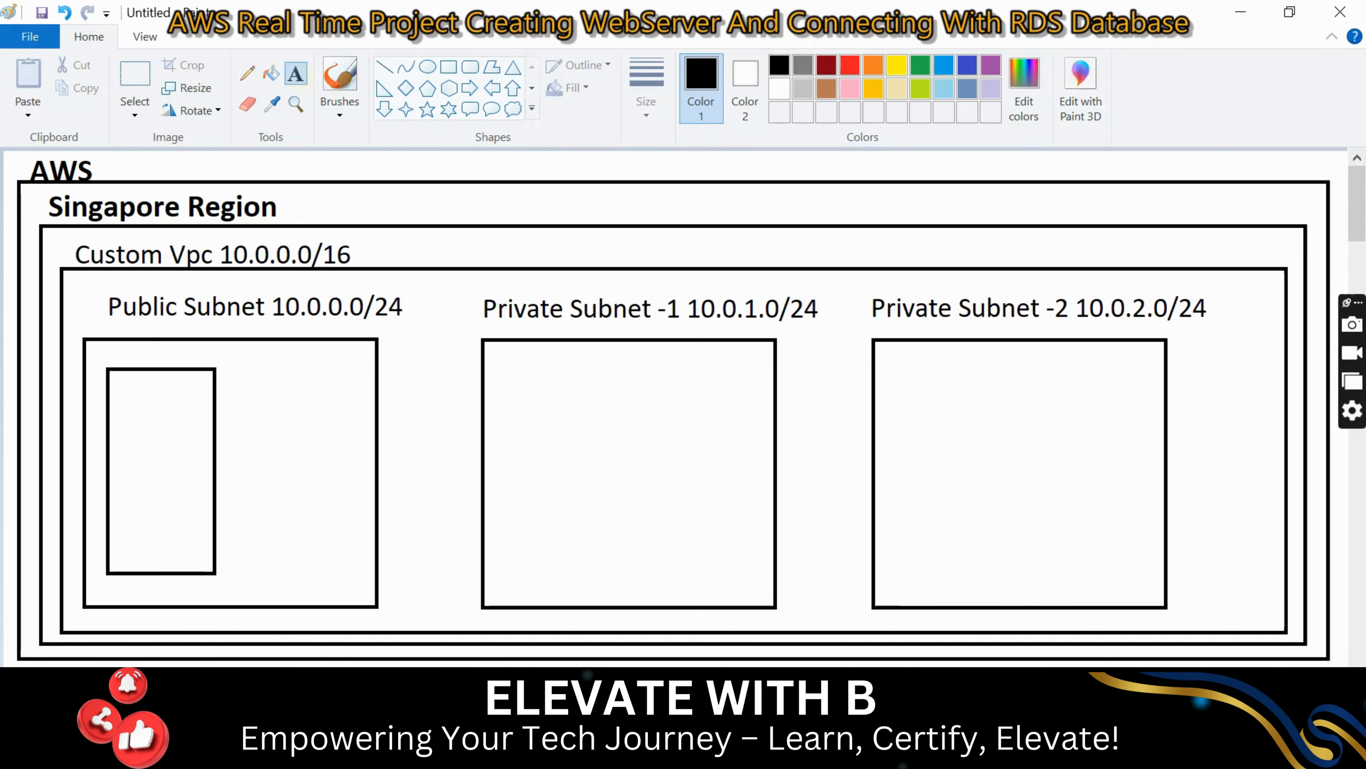
click(113, 400)
text(web)
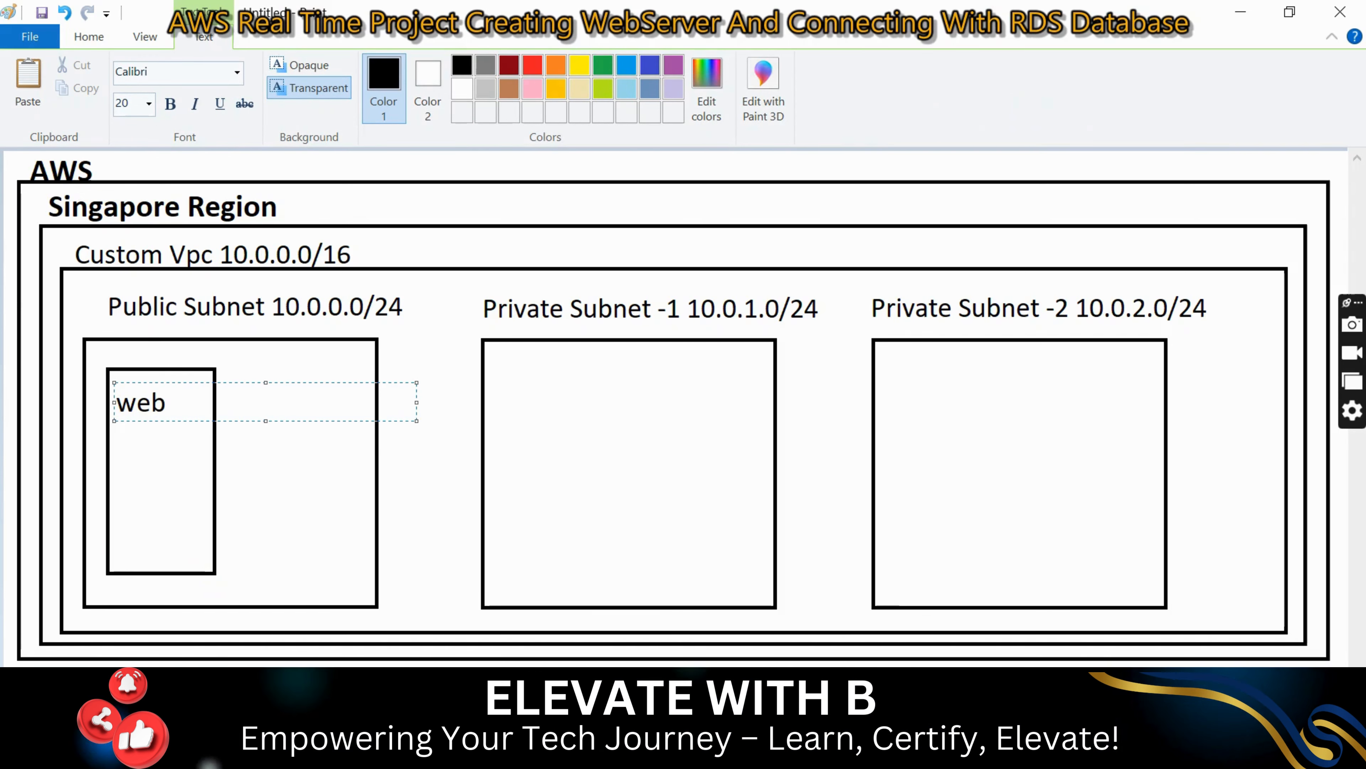
key(Return)
text(server)
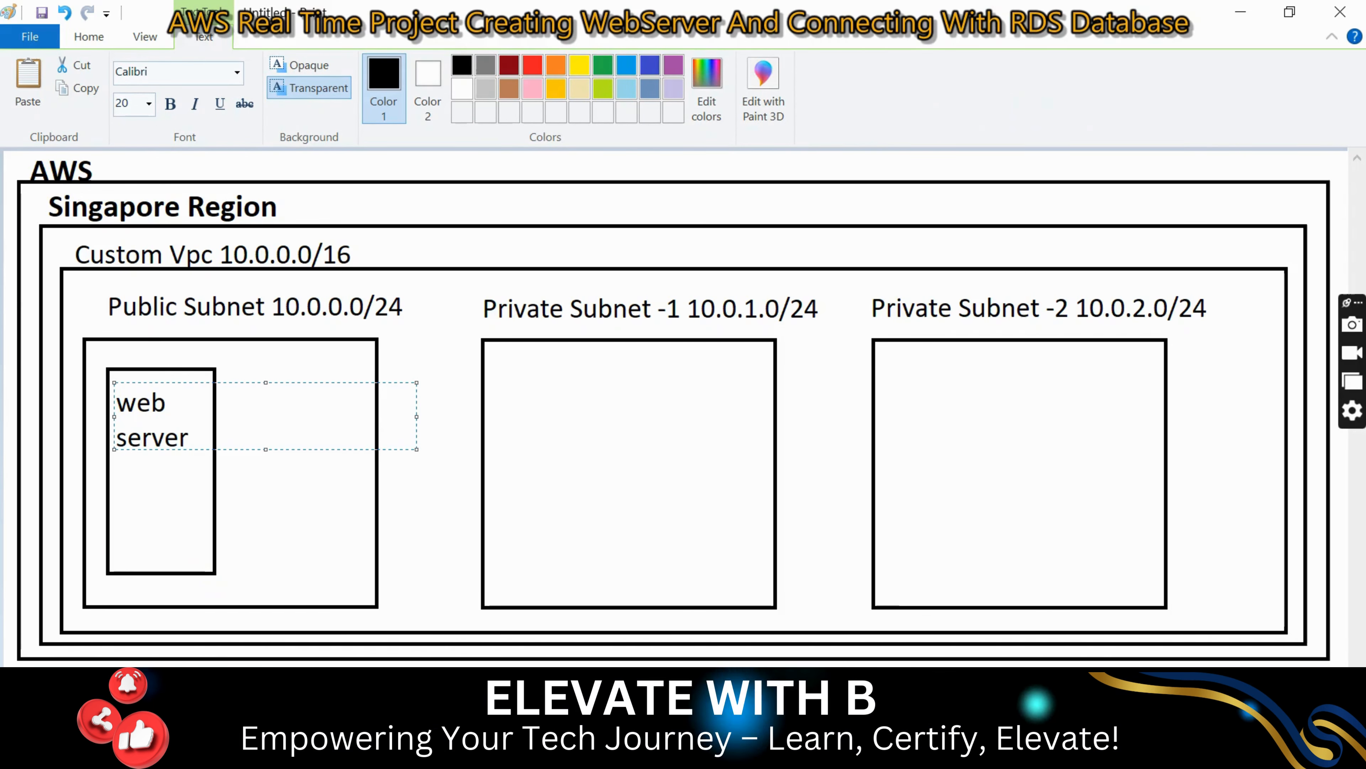
click(317, 506)
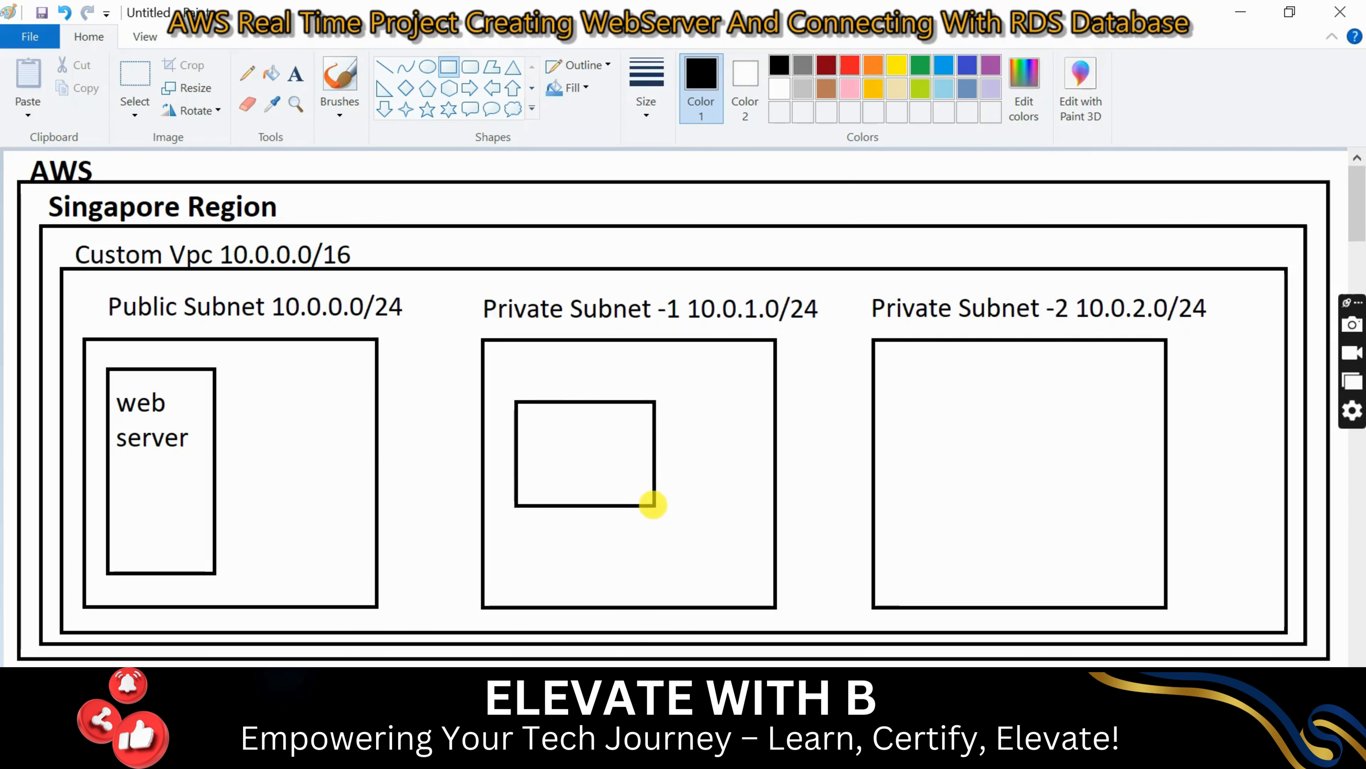
- Draw a wide rectangle inside each of the two private subnet boxes
drag(653, 504, 683, 519)
click(909, 410)
drag(1060, 516, 1072, 521)
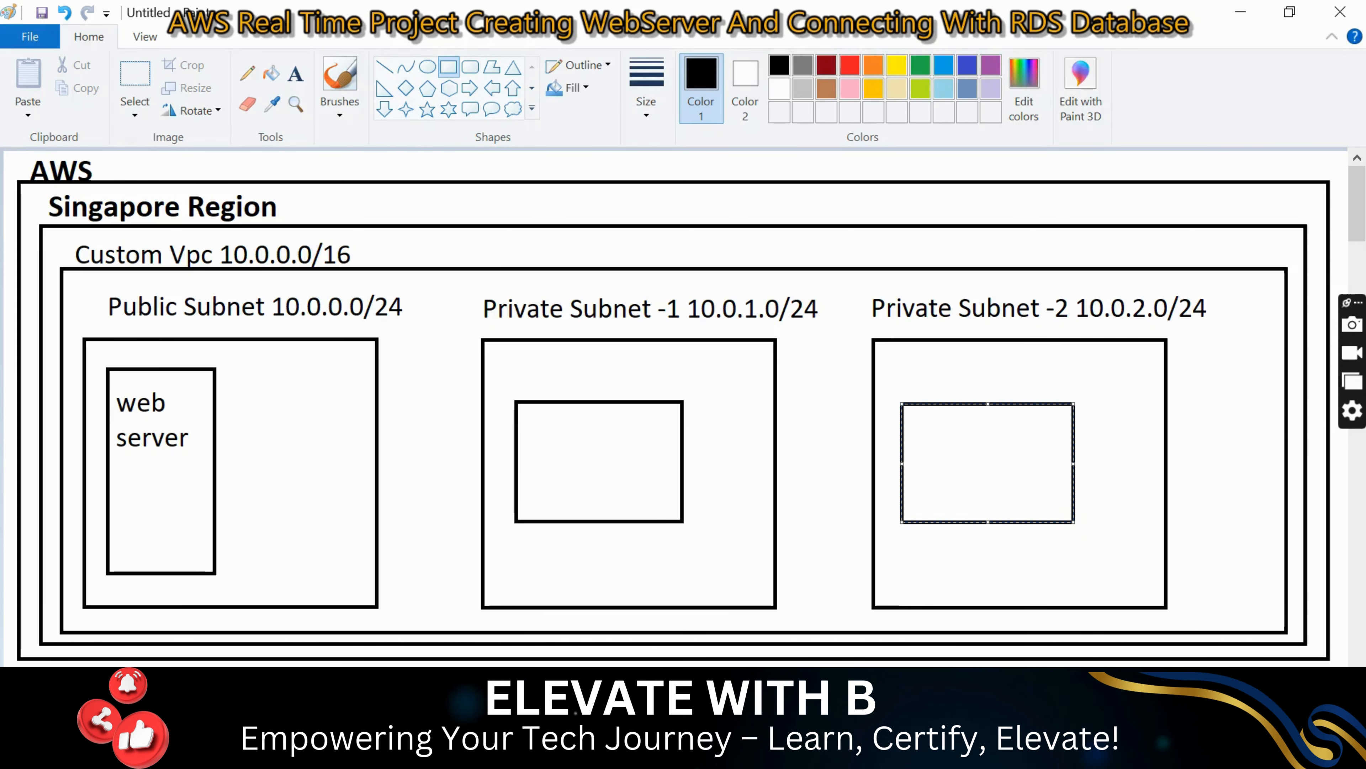
click(814, 425)
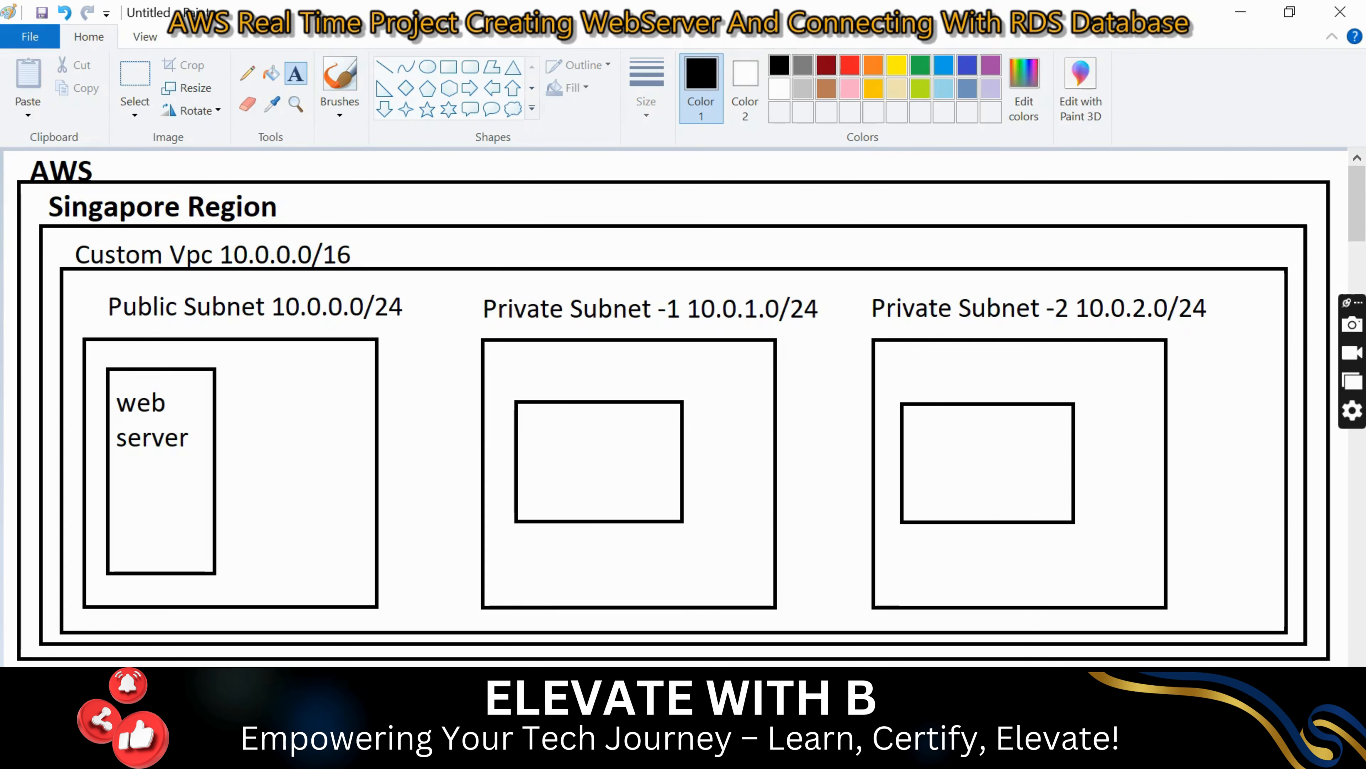
- Add the label RDS above the inner rectangle of Private Subnet -1 and open a text frame above the one in Private Subnet -2
click(522, 358)
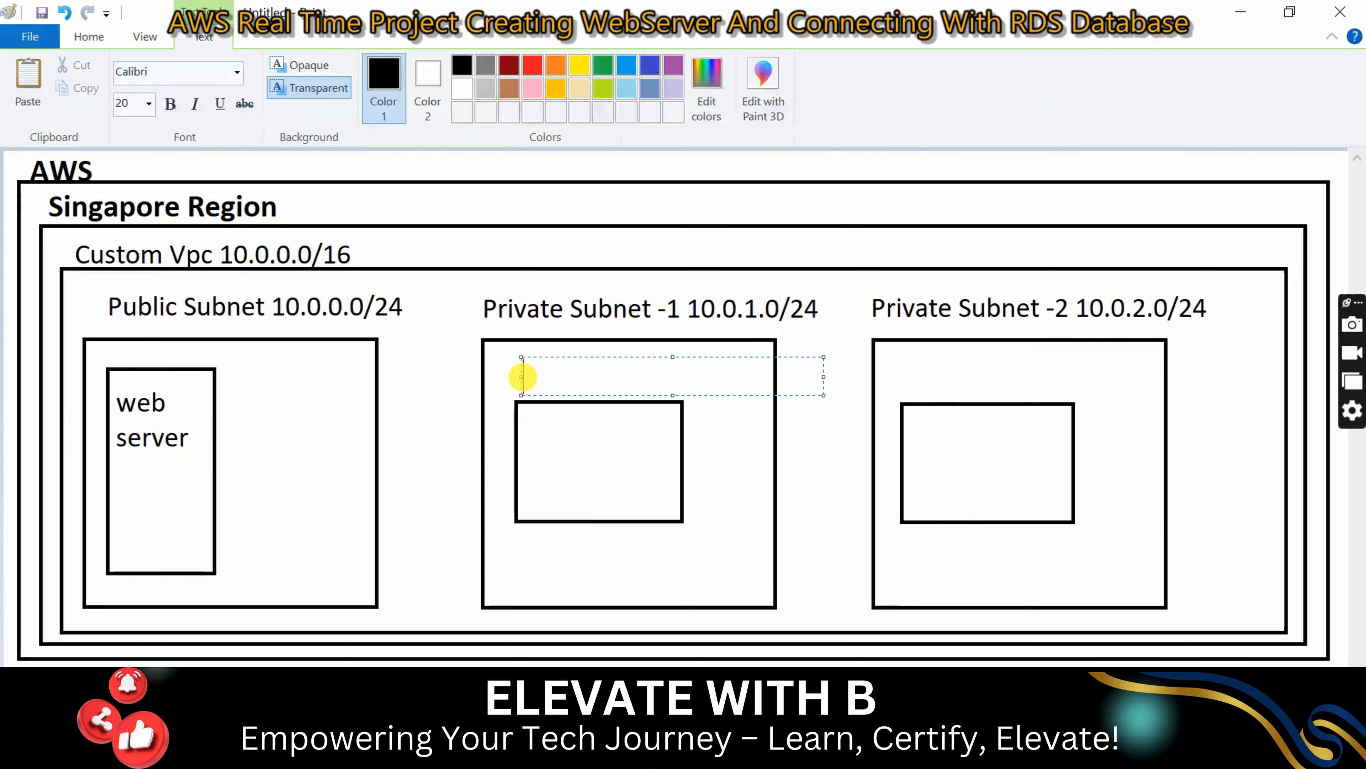
text(RDS)
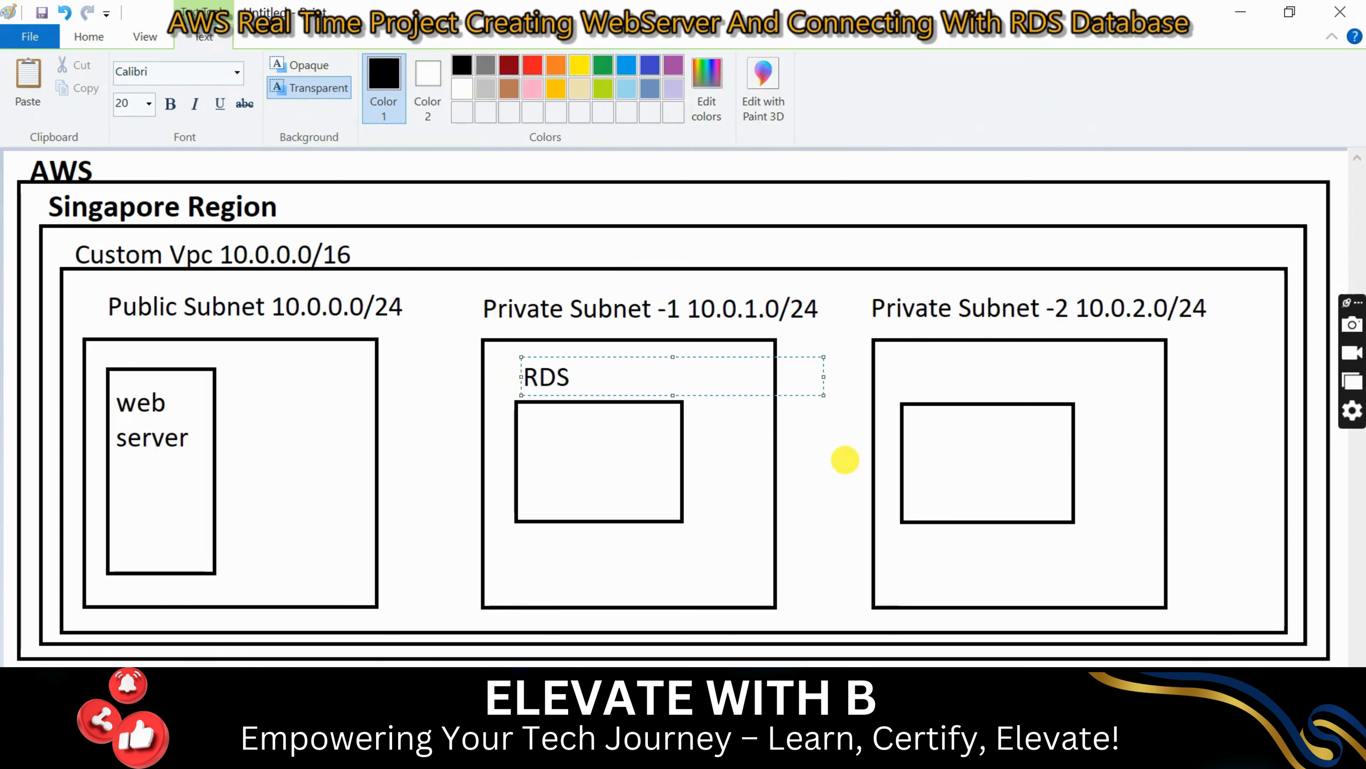
click(845, 461)
click(908, 360)
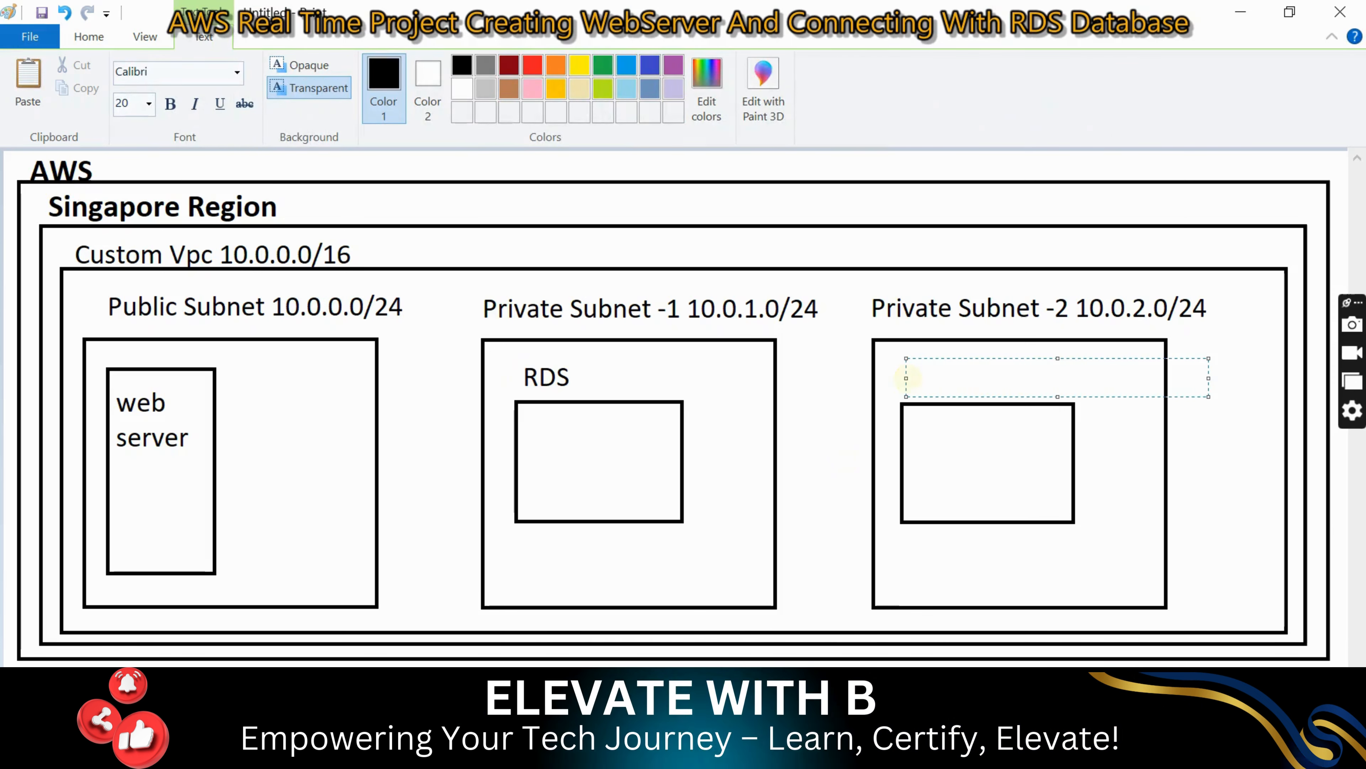
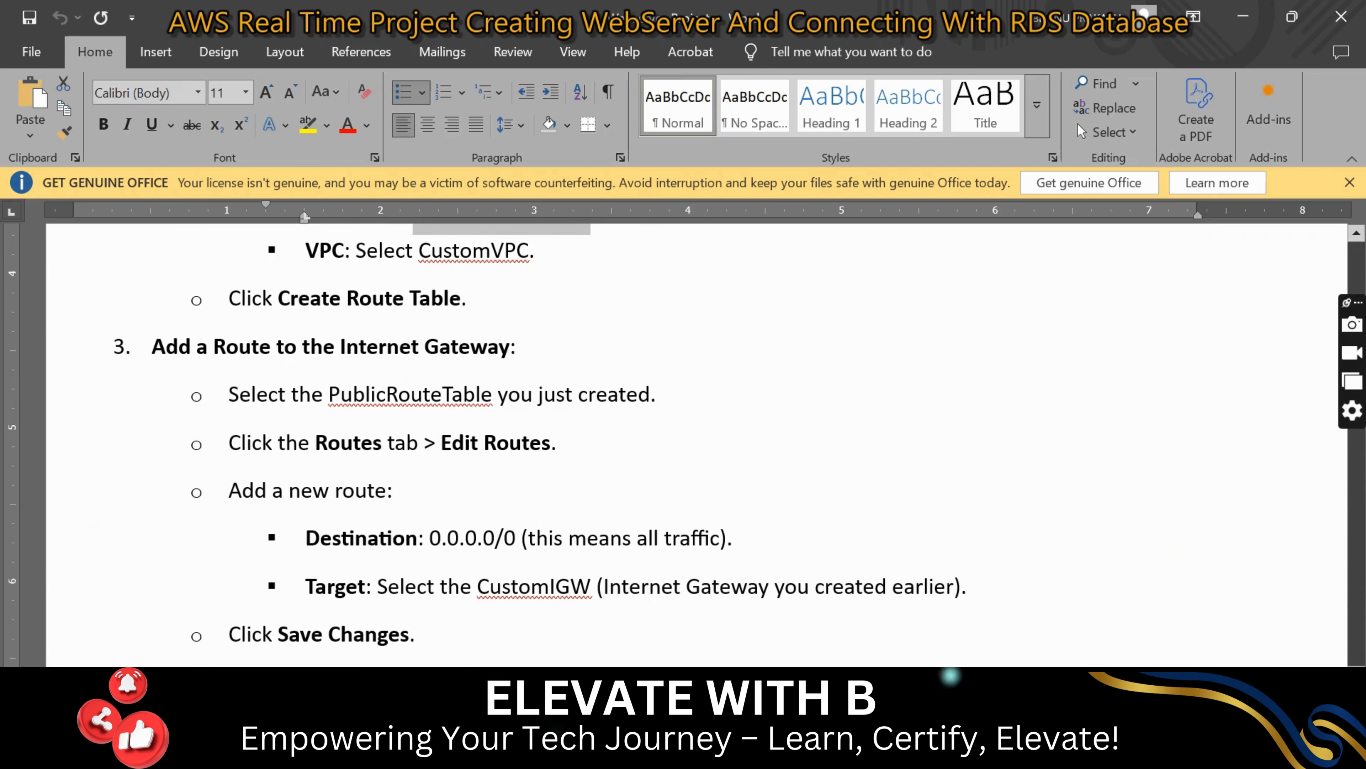
- Read the Word guide's instructions on editing routes and adding the 0.0.0.0/0 destination
drag(441, 442, 599, 443)
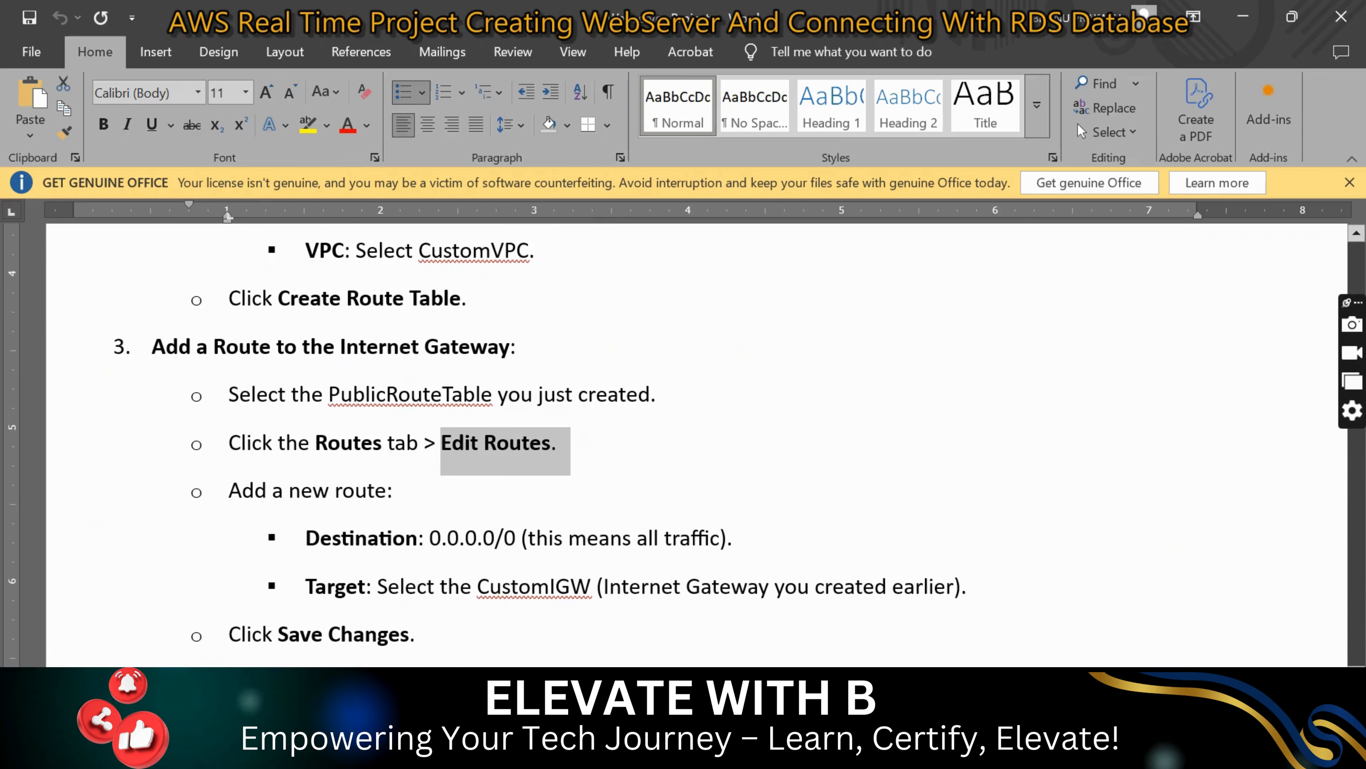
drag(419, 538, 518, 549)
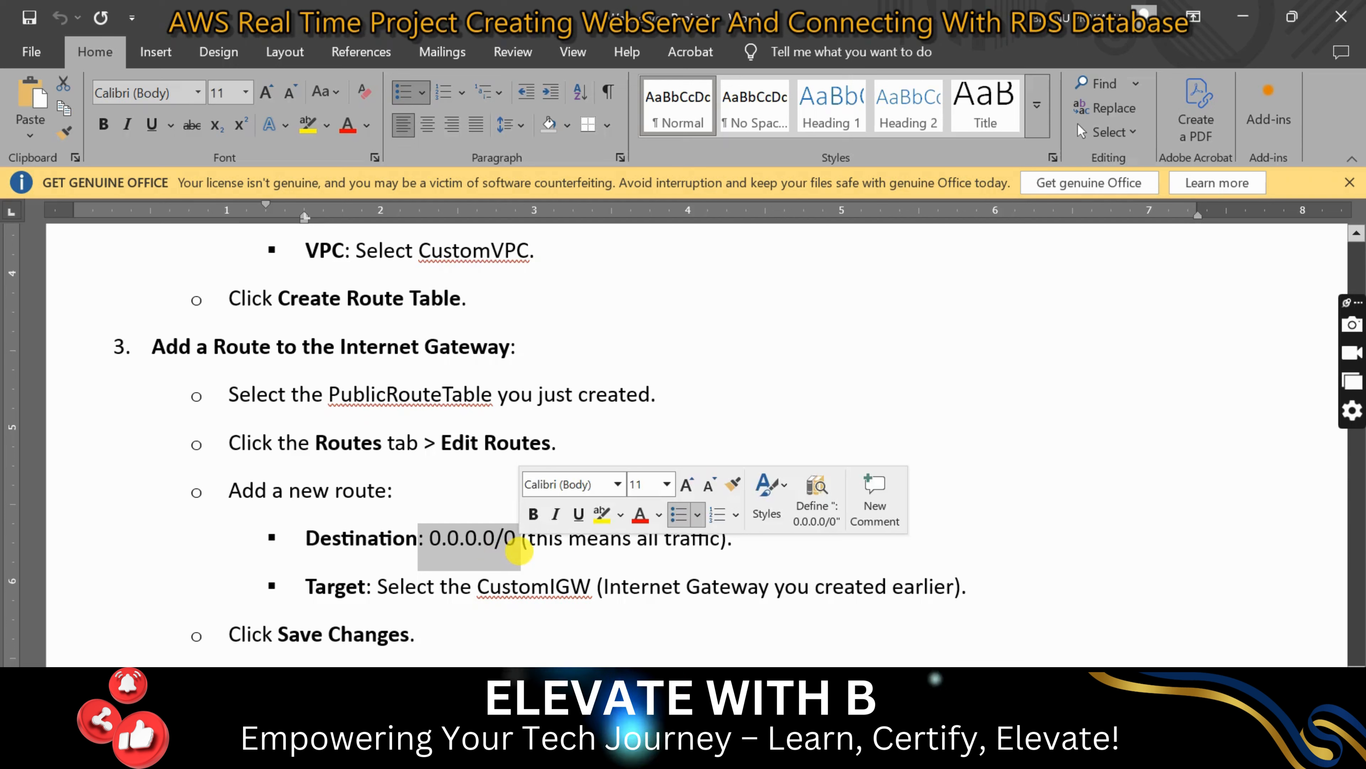
click(543, 550)
drag(717, 539, 717, 538)
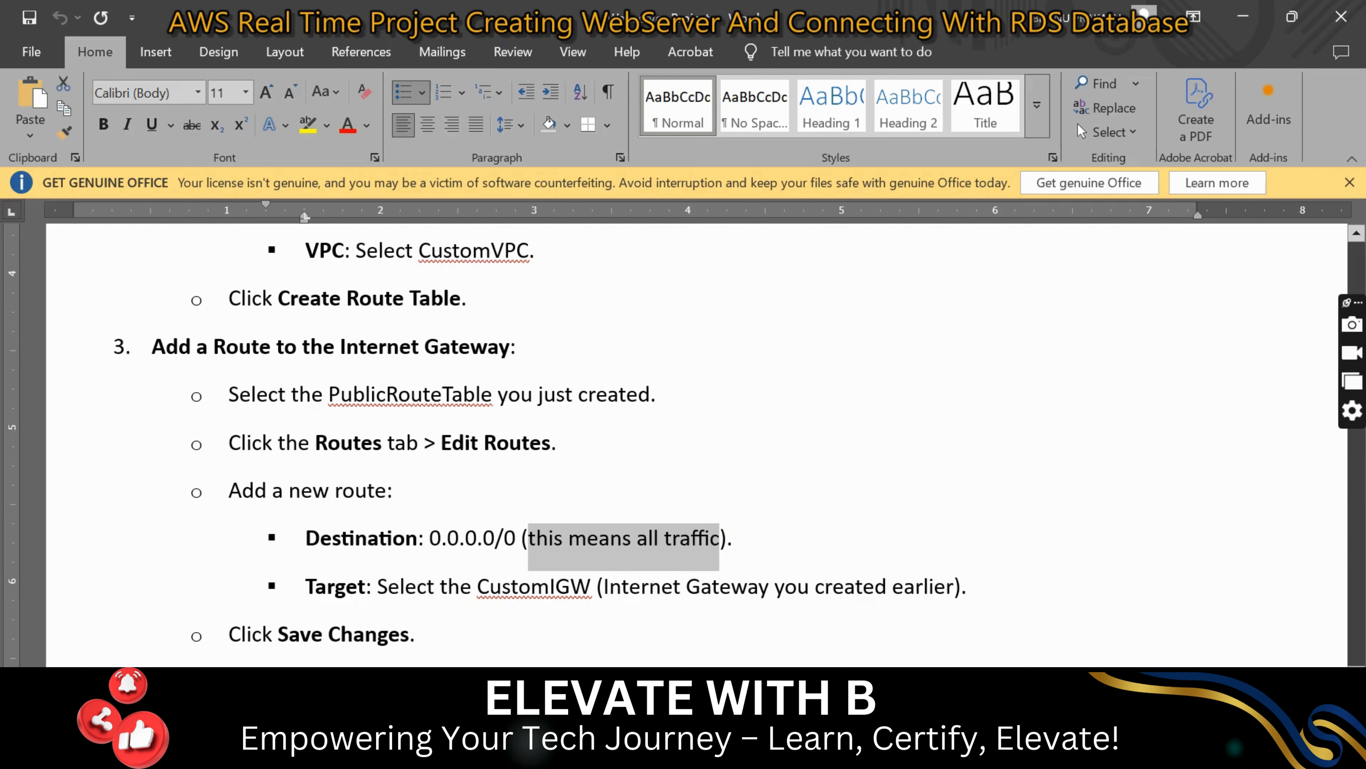
- Switch to the AWS console and add a route with destination 0.0.0.0/0 to PublicRouteTable
key(alt+Tab)
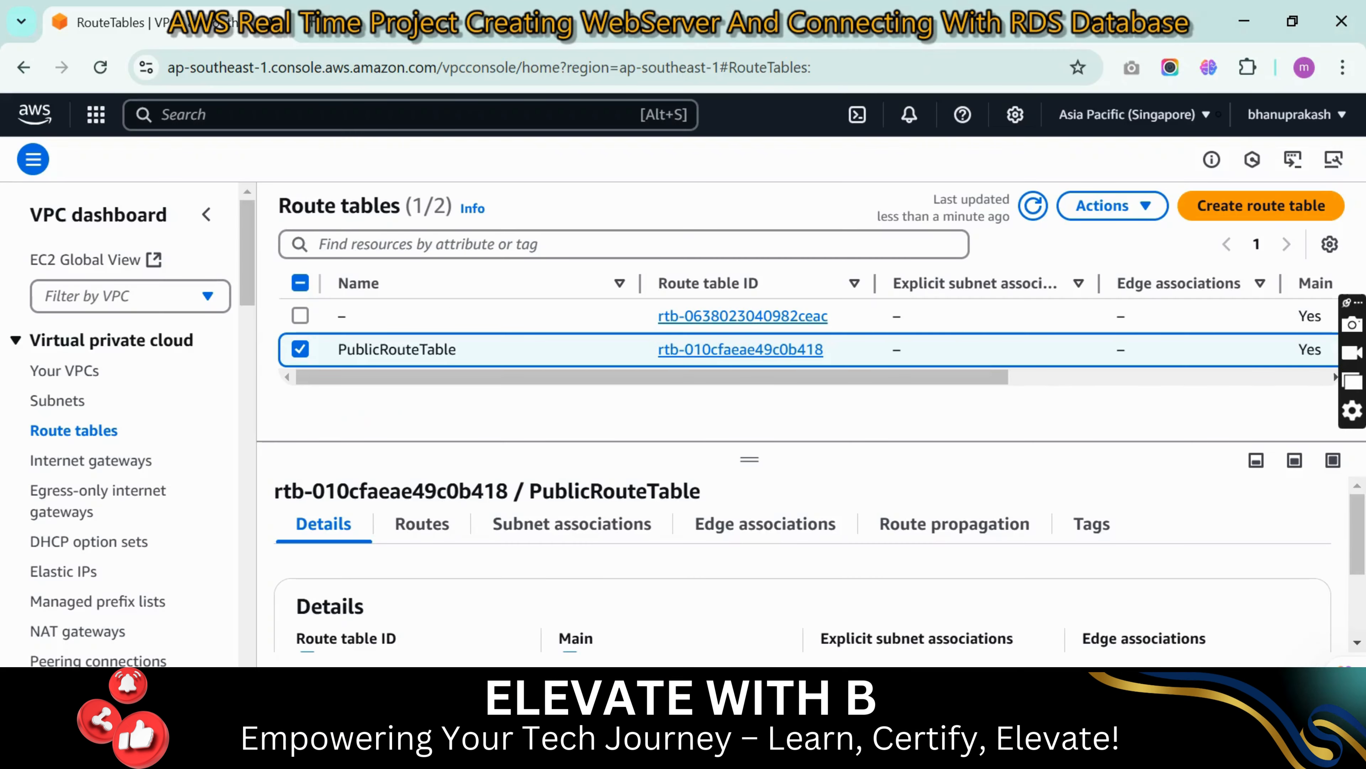
click(1103, 205)
click(1075, 401)
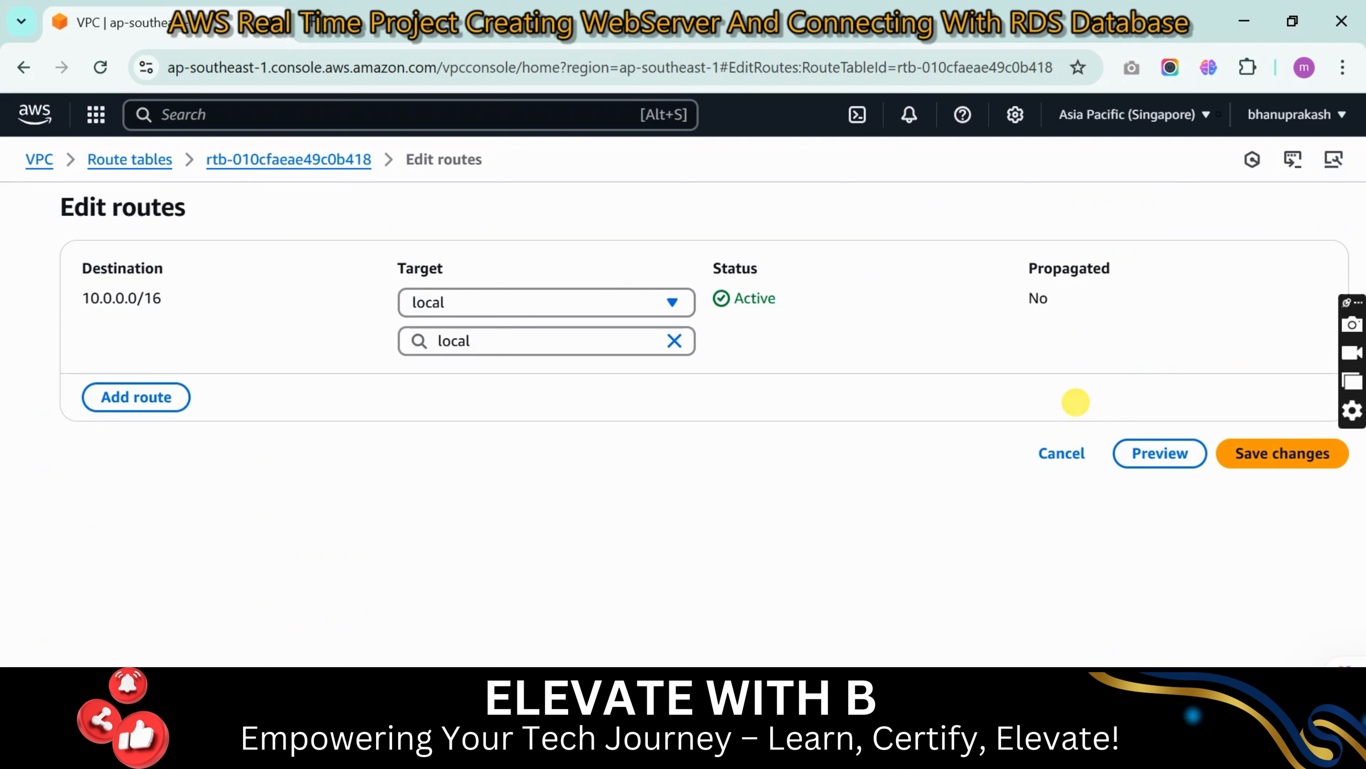
click(145, 411)
click(162, 382)
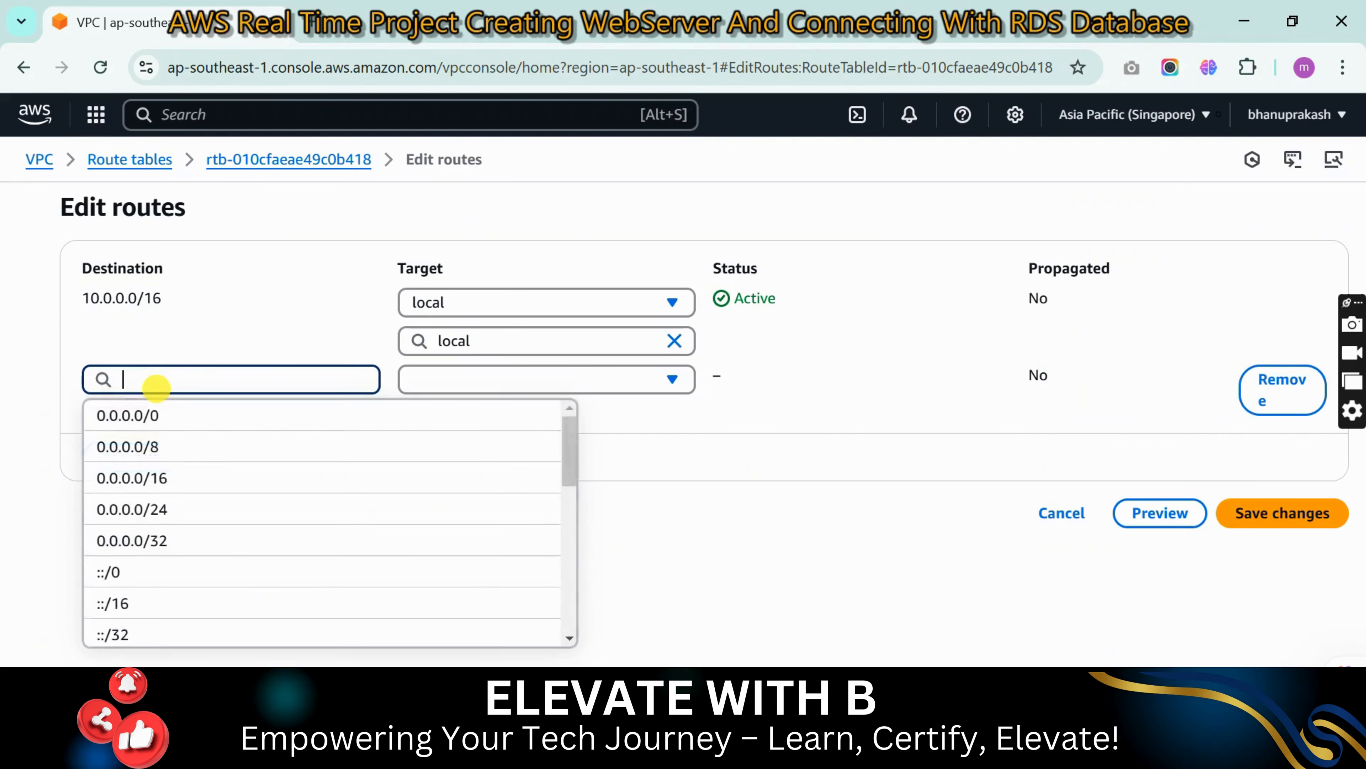
click(161, 408)
click(242, 406)
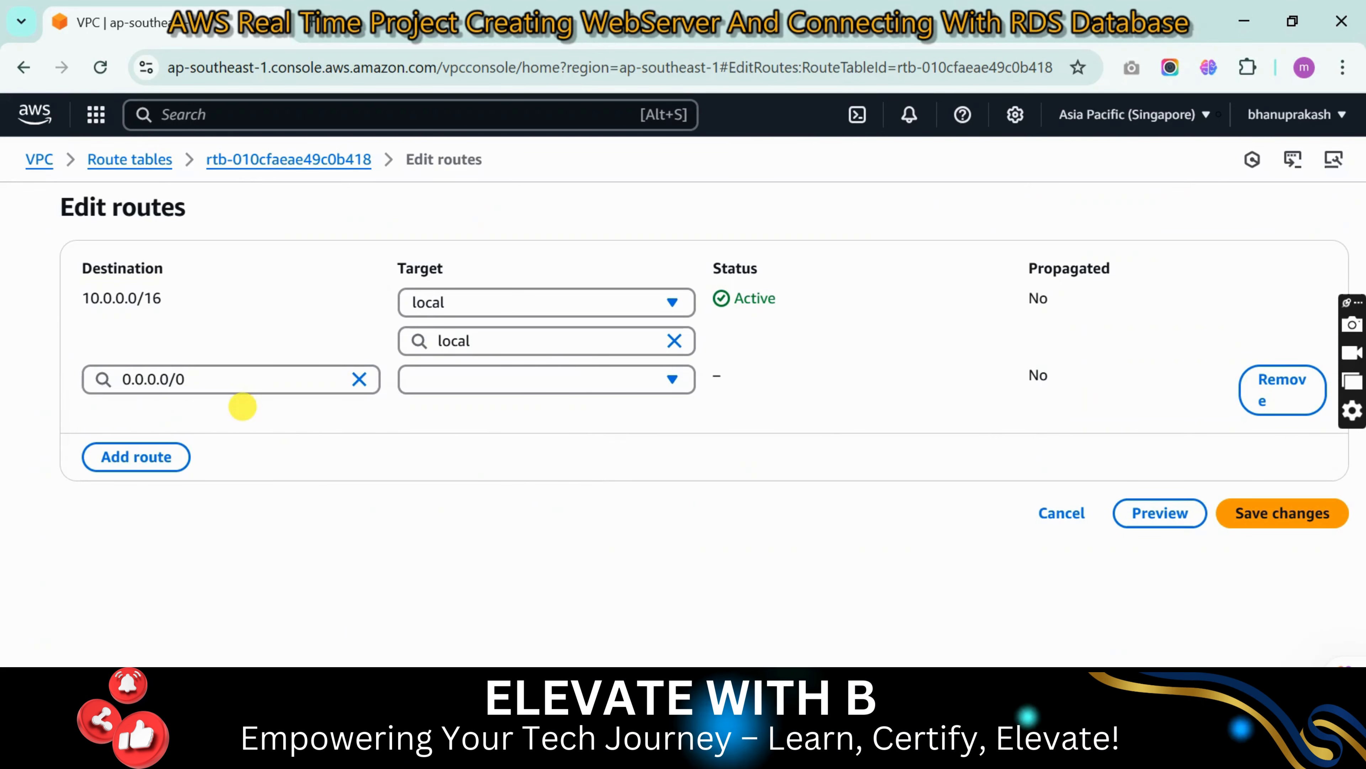
- Set the new route's target to the Internet Gateway CustomIGW and save the route changes
click(439, 378)
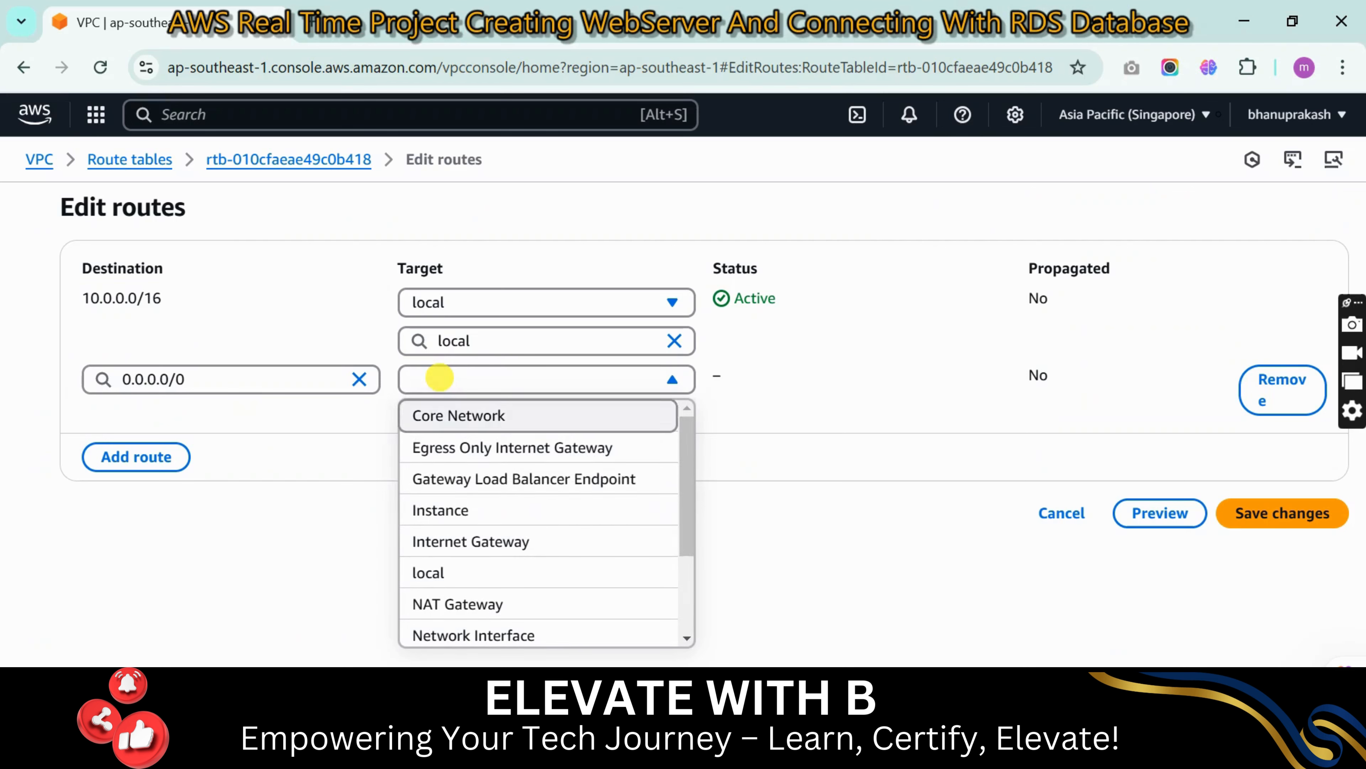
click(453, 539)
click(512, 419)
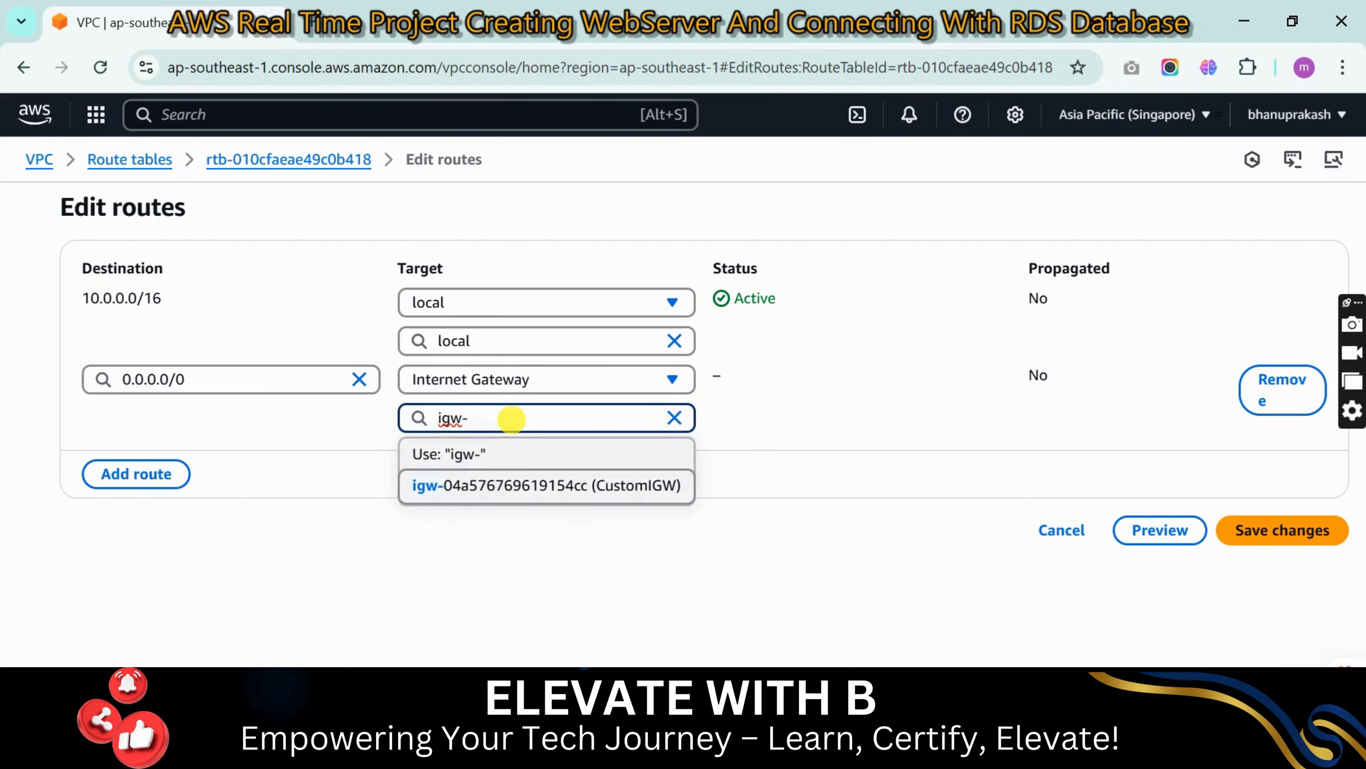
click(521, 479)
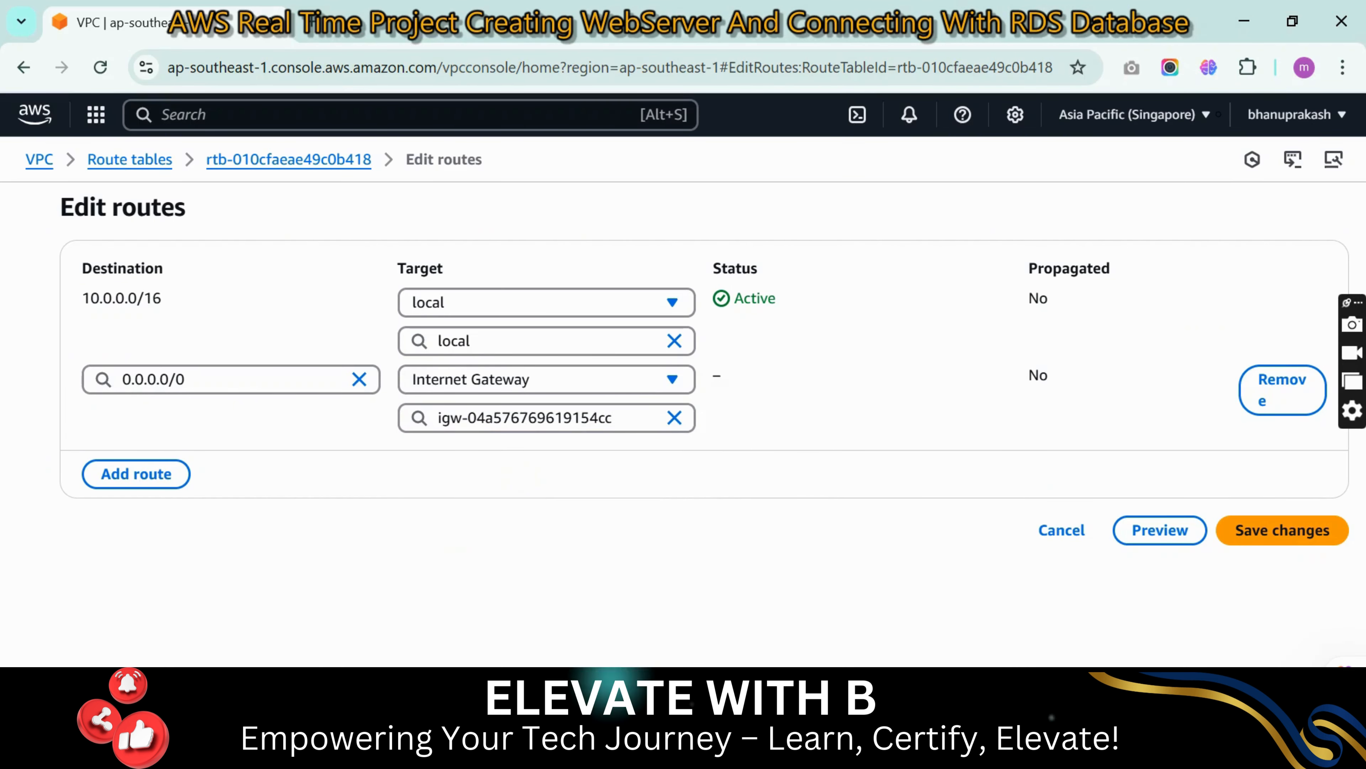
click(1283, 533)
- Associate PublicSubnet with PublicRouteTable and save the subnet associations
click(1307, 276)
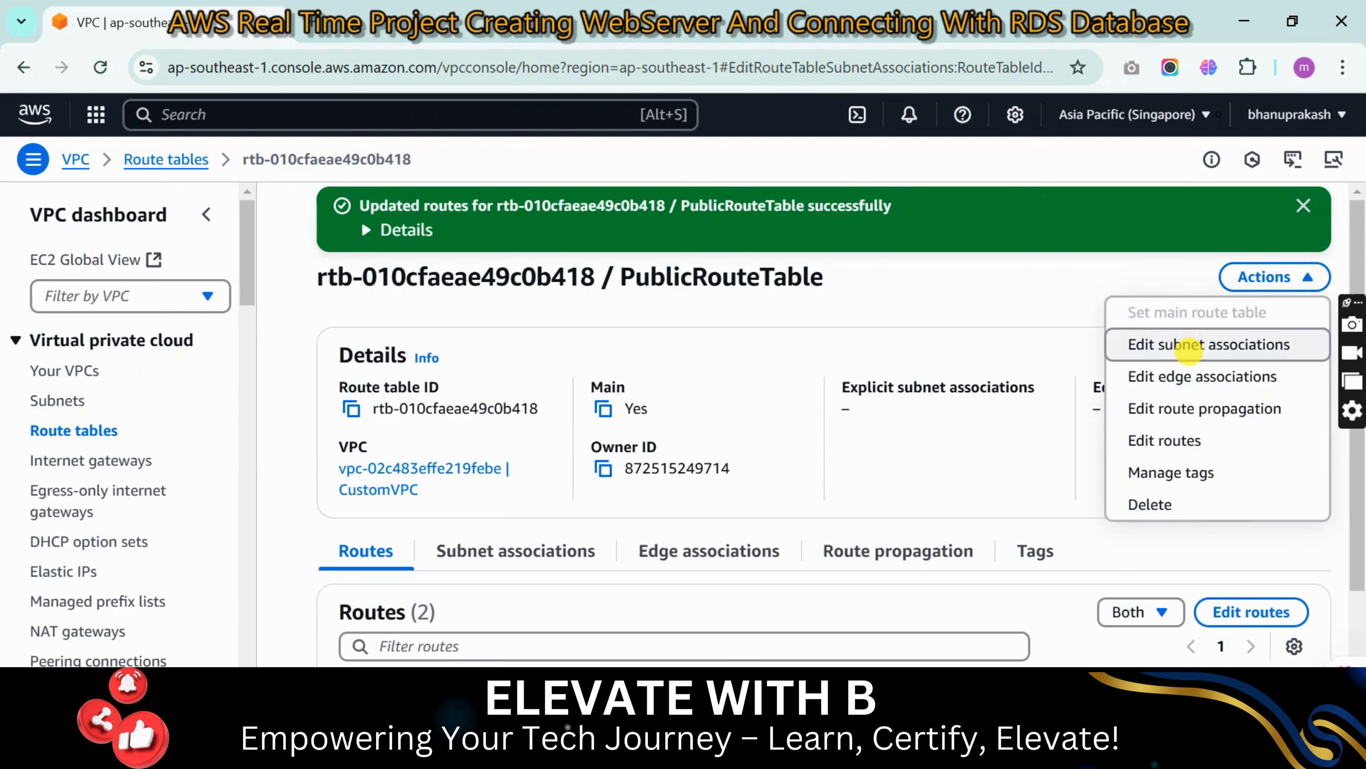
click(1165, 343)
click(103, 387)
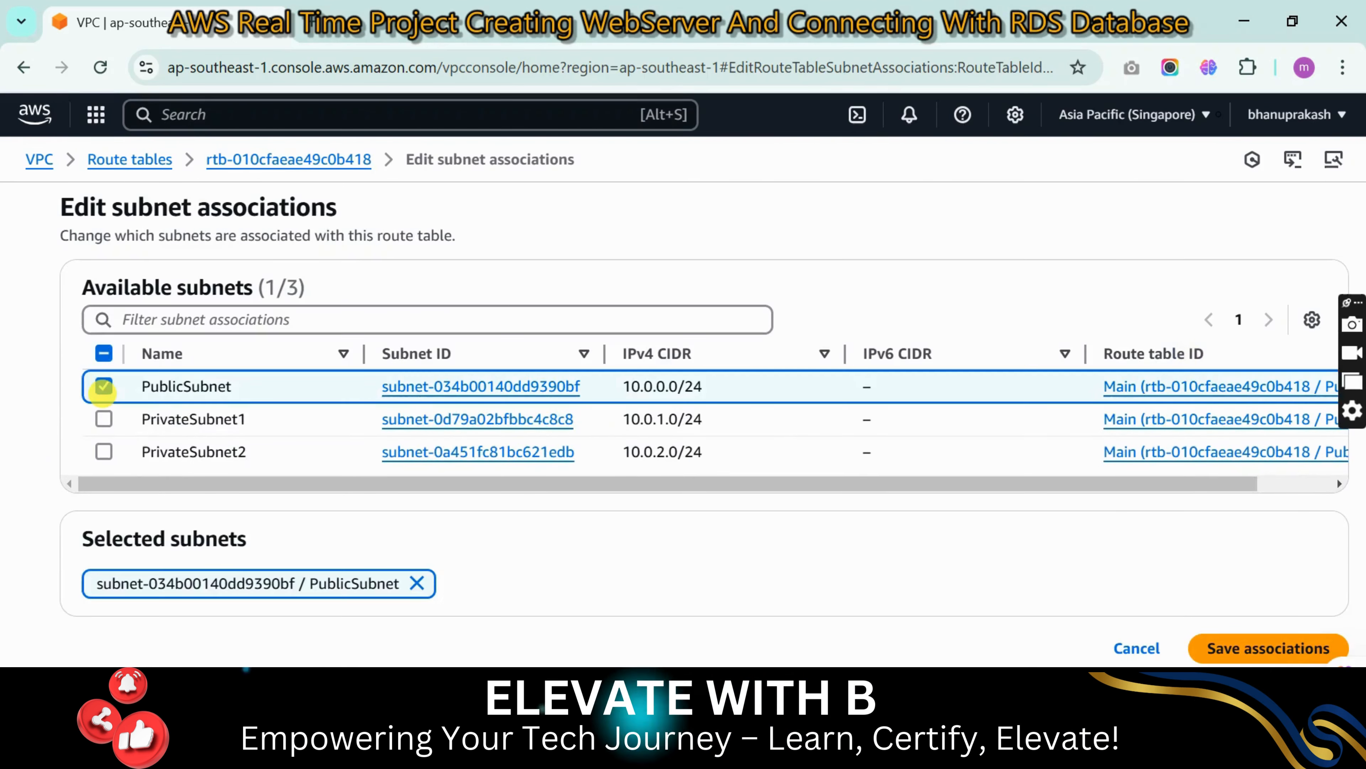
click(1267, 648)
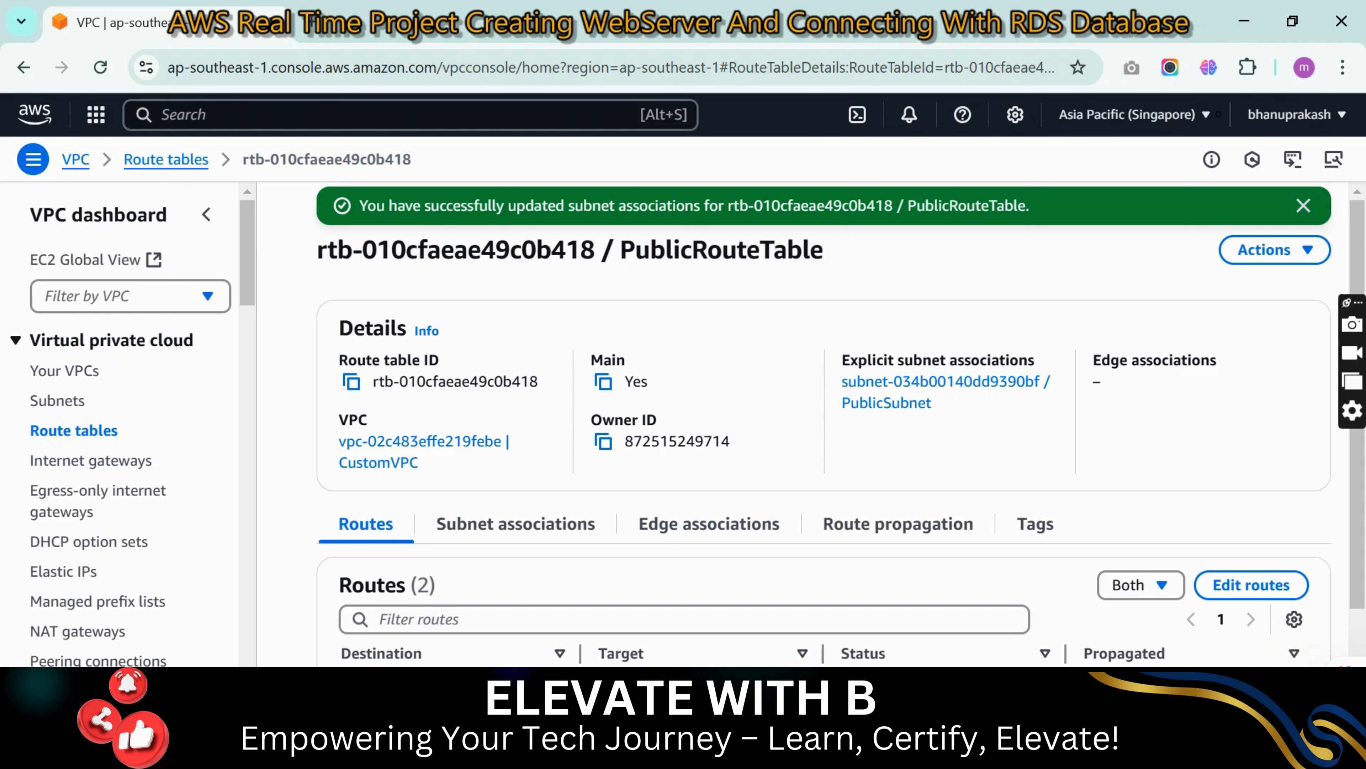
- Switch to the Word guide and read the section on verifying the route table configuration
key(alt+Tab)
scroll(699, 447, down, 3)
scroll(699, 447, down, 9)
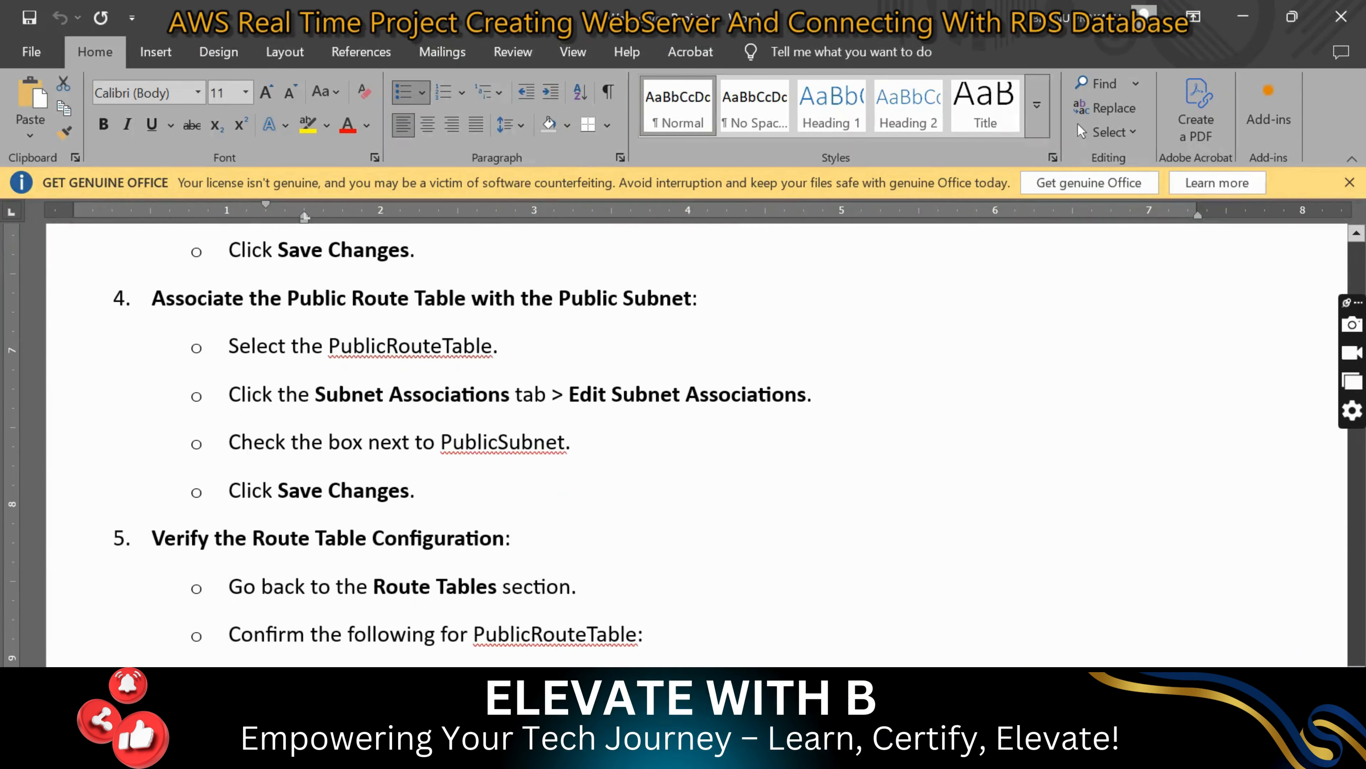
drag(152, 307, 514, 311)
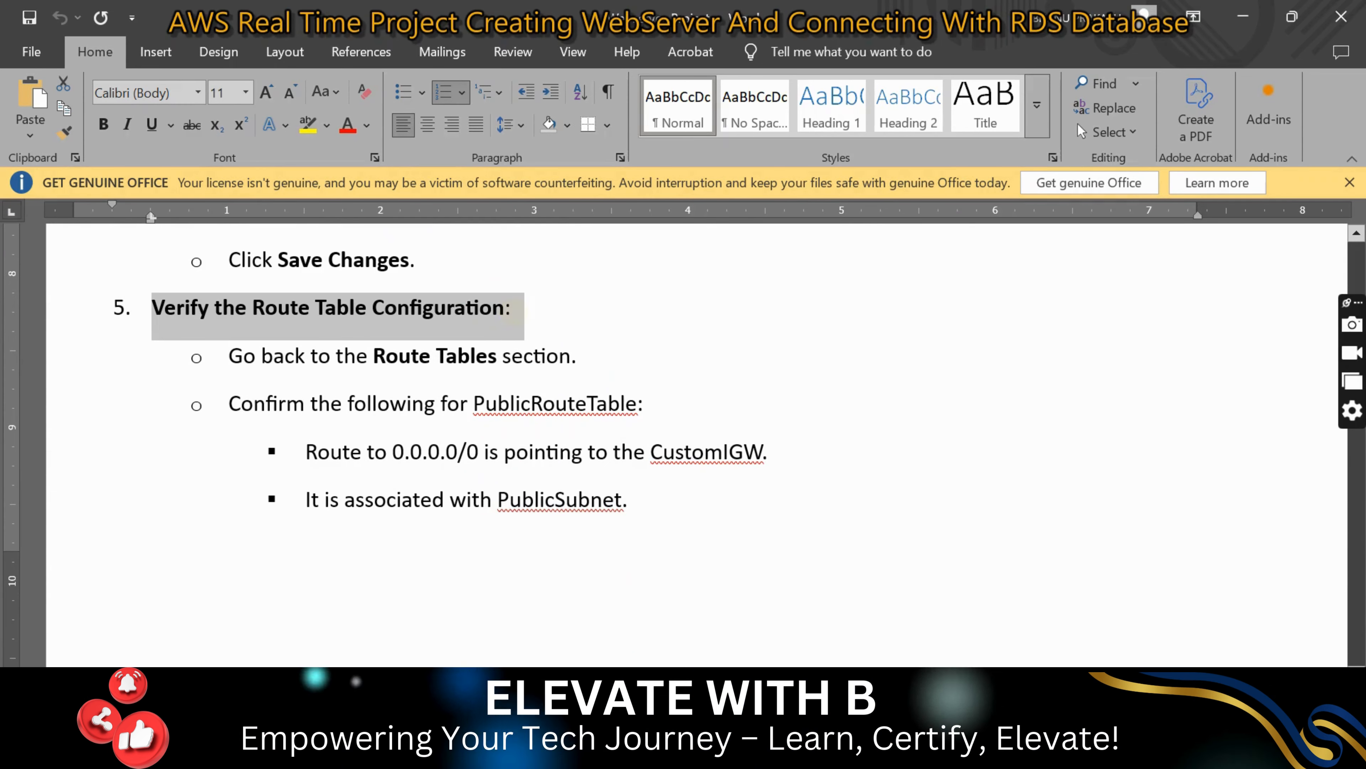
drag(262, 356, 559, 360)
drag(311, 403, 643, 405)
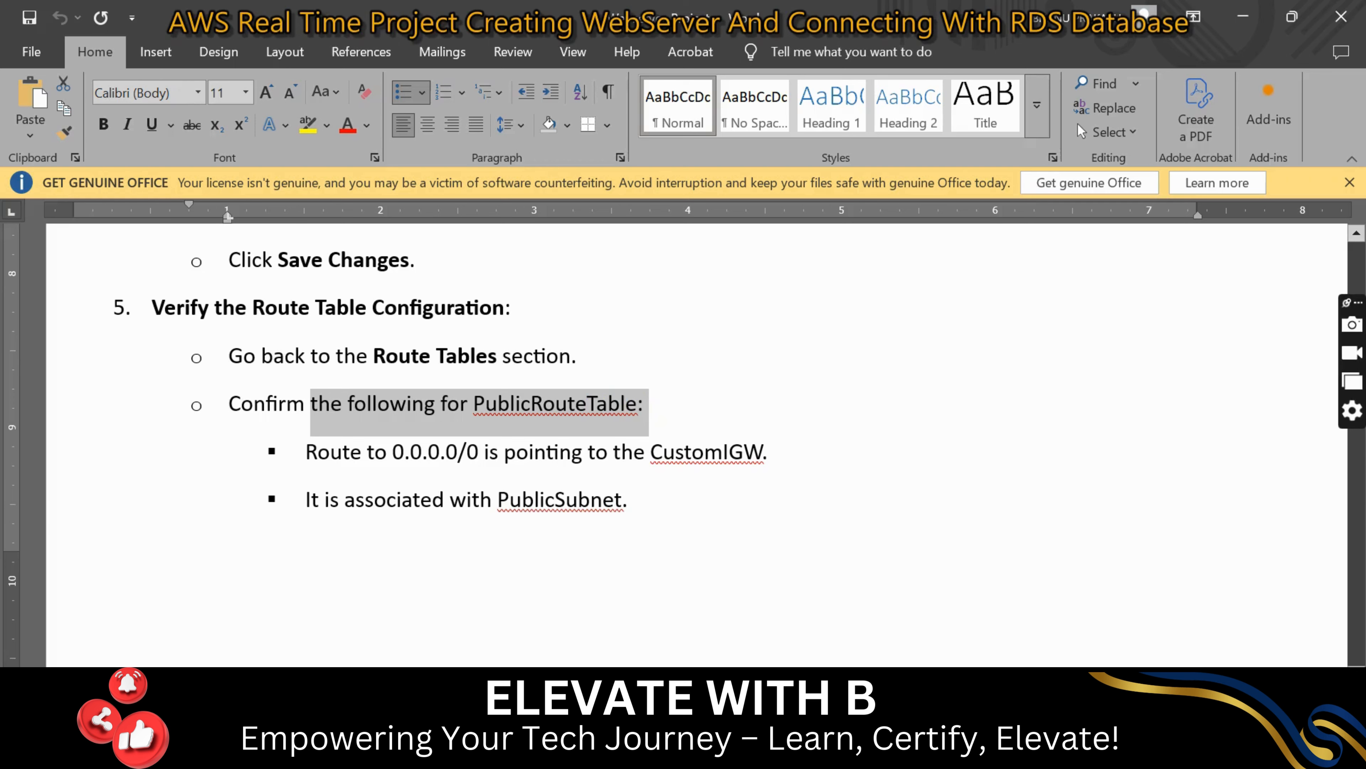
drag(614, 452, 811, 454)
click(765, 535)
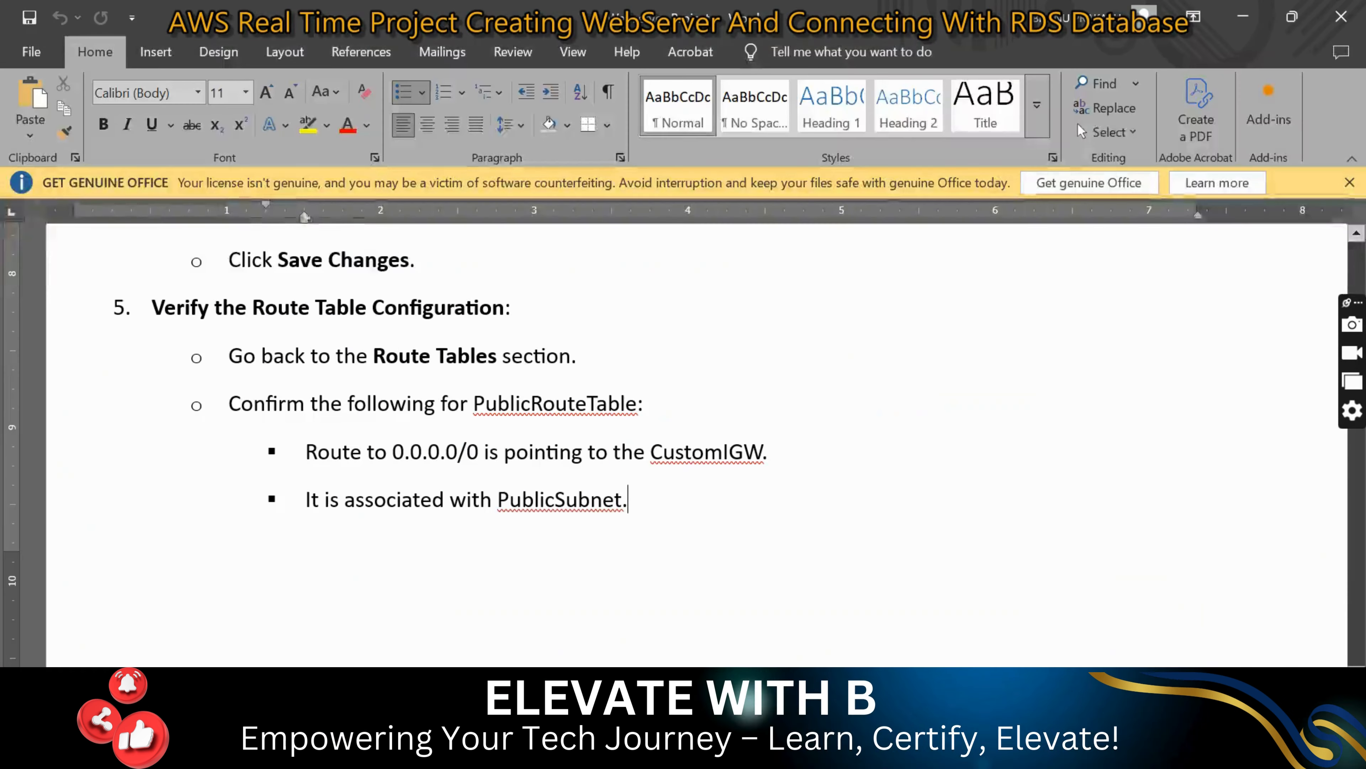
- Read the guide's notes for Step 4 on why the route table matters and which errors to avoid
scroll(697, 442, down, 5)
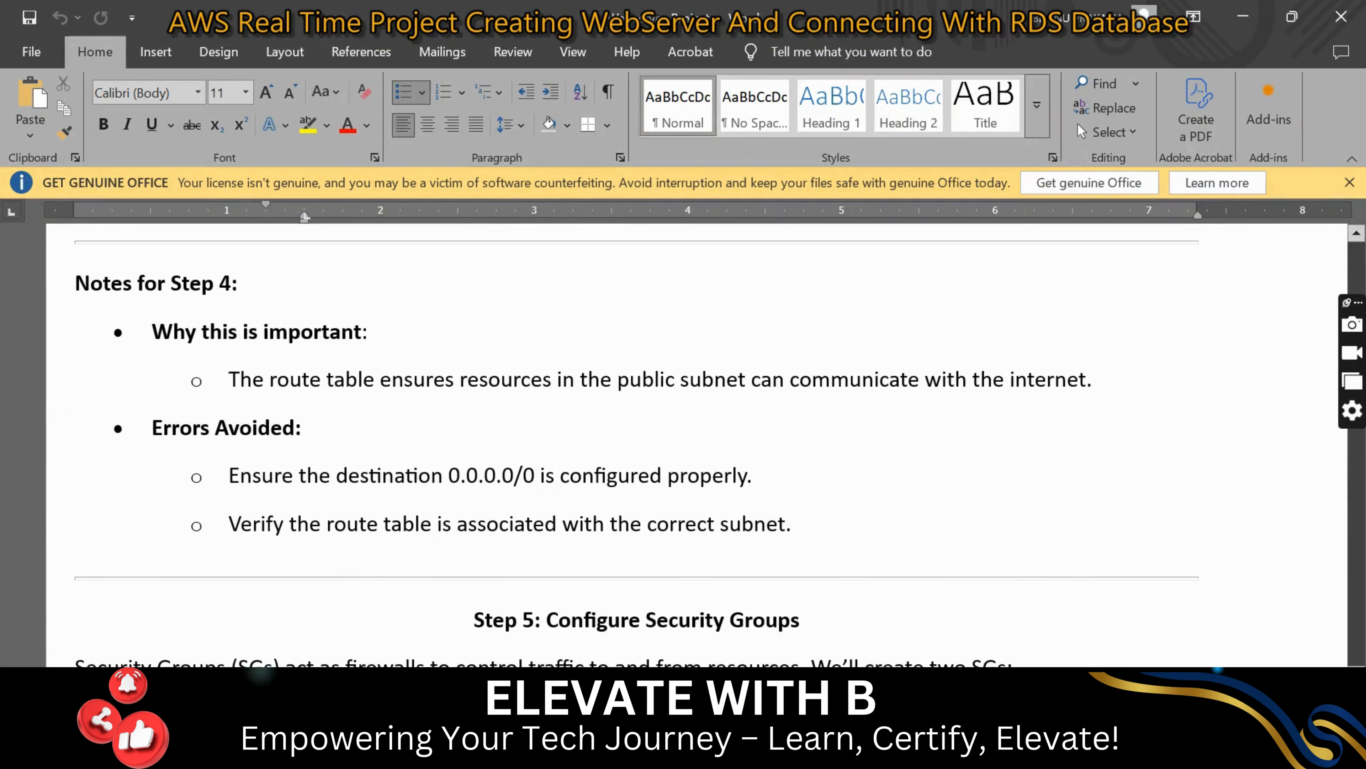
drag(77, 287, 292, 283)
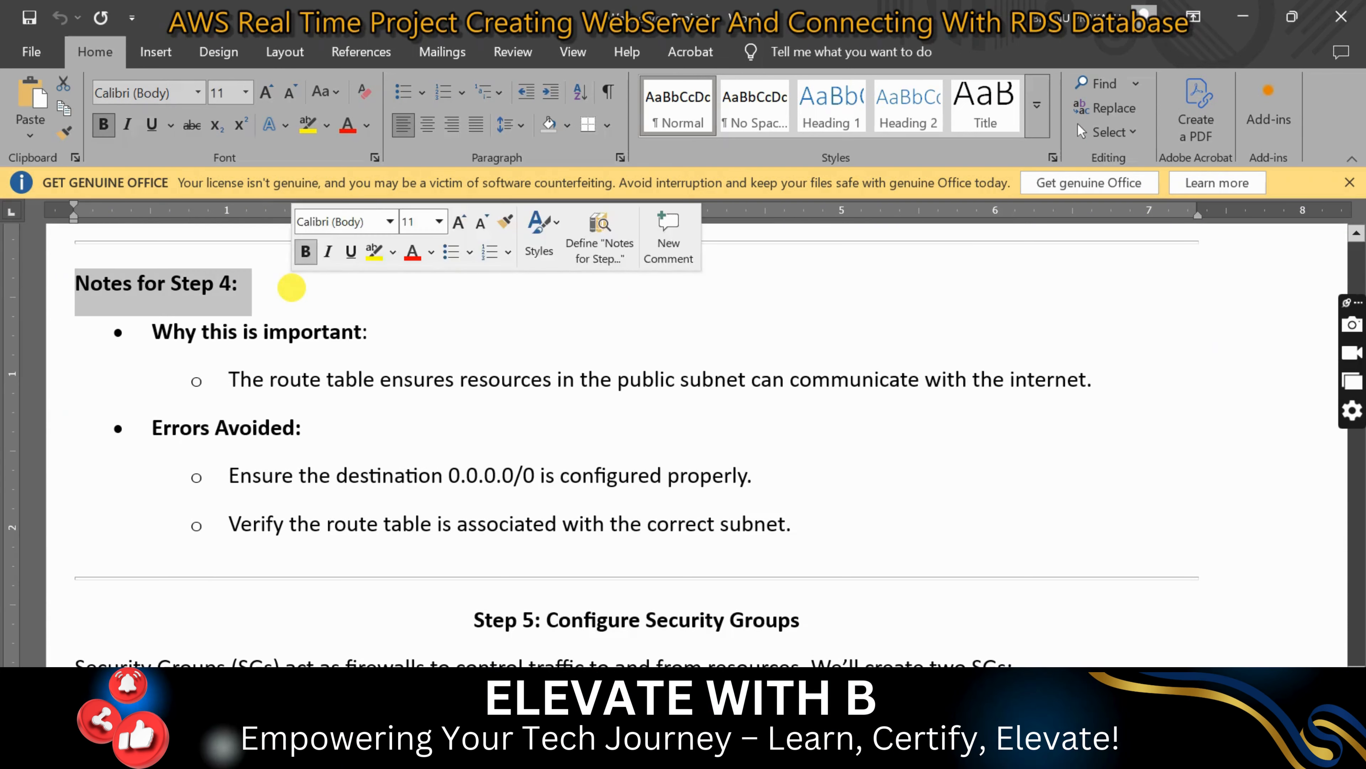
drag(191, 330, 366, 331)
click(390, 387)
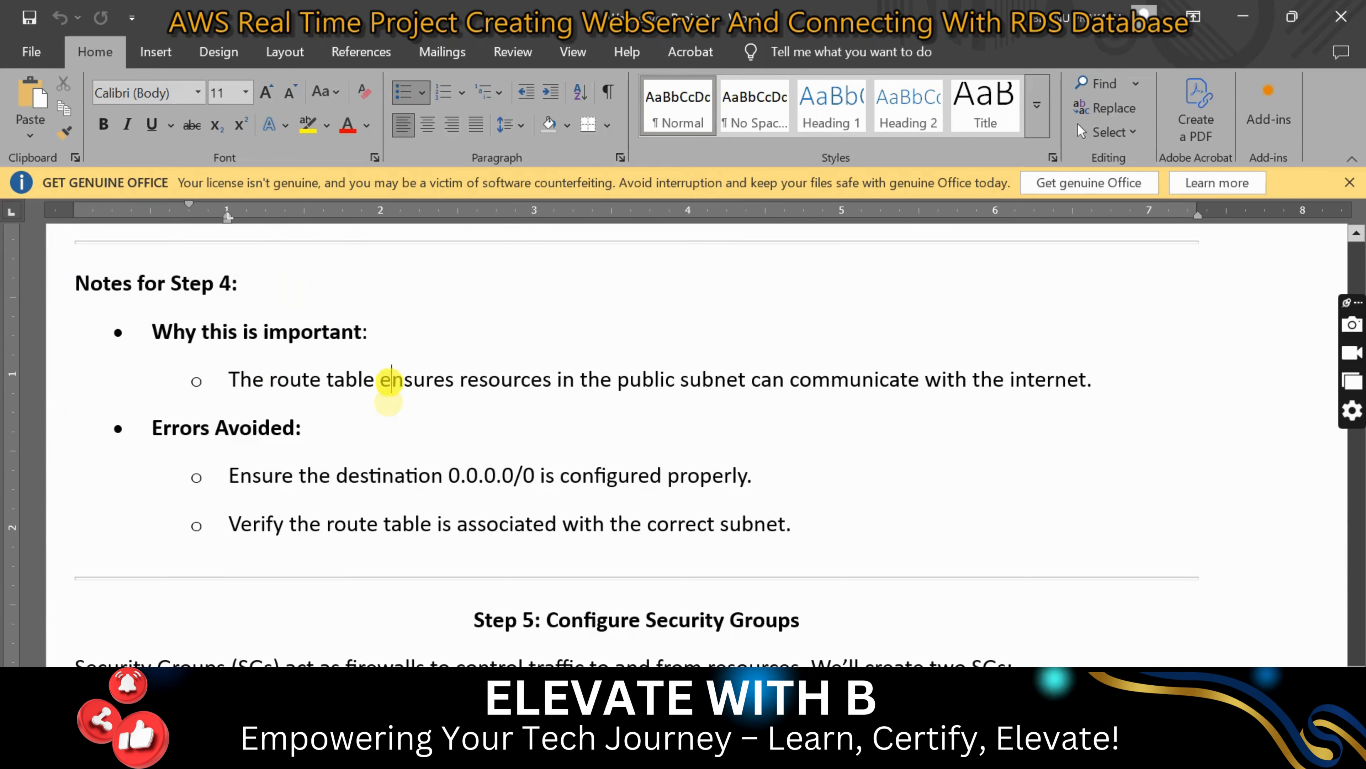
drag(270, 380, 466, 380)
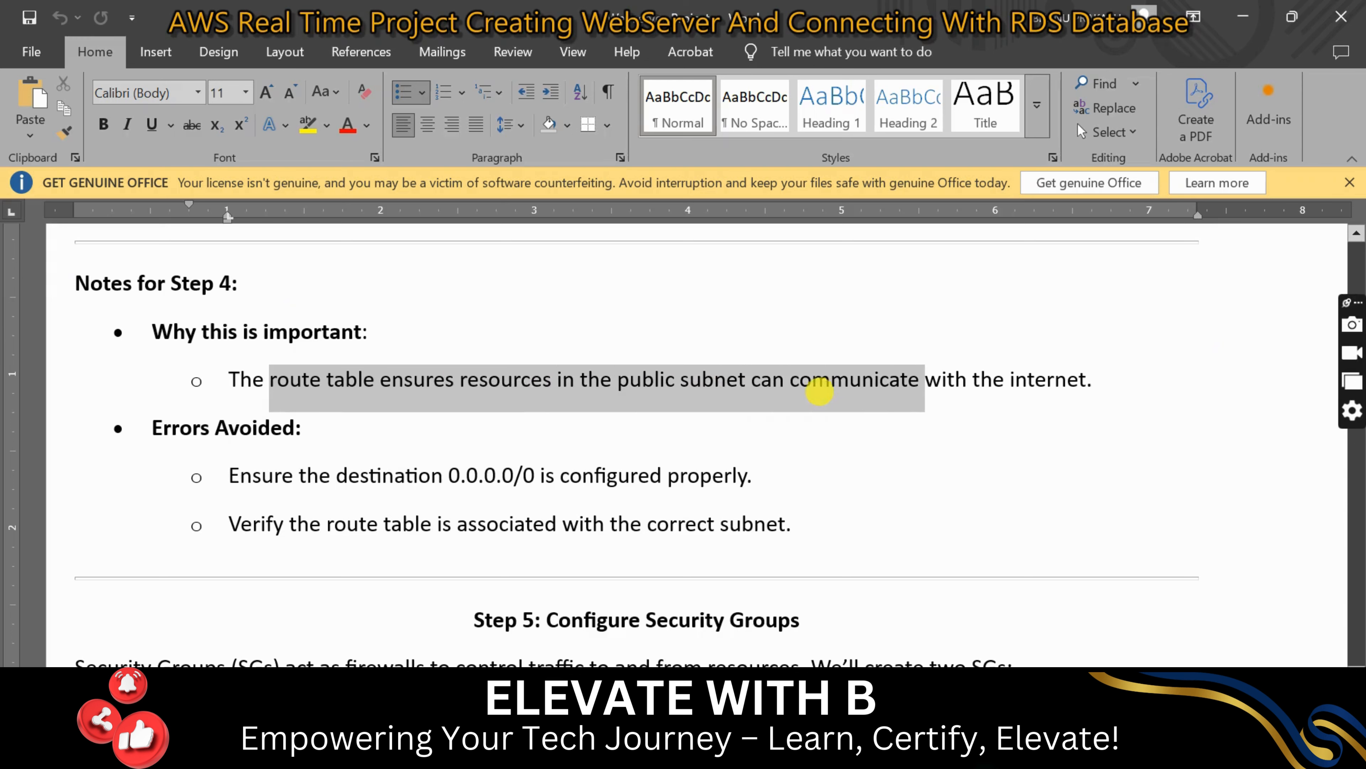
drag(766, 391, 1095, 407)
triple_click(259, 428)
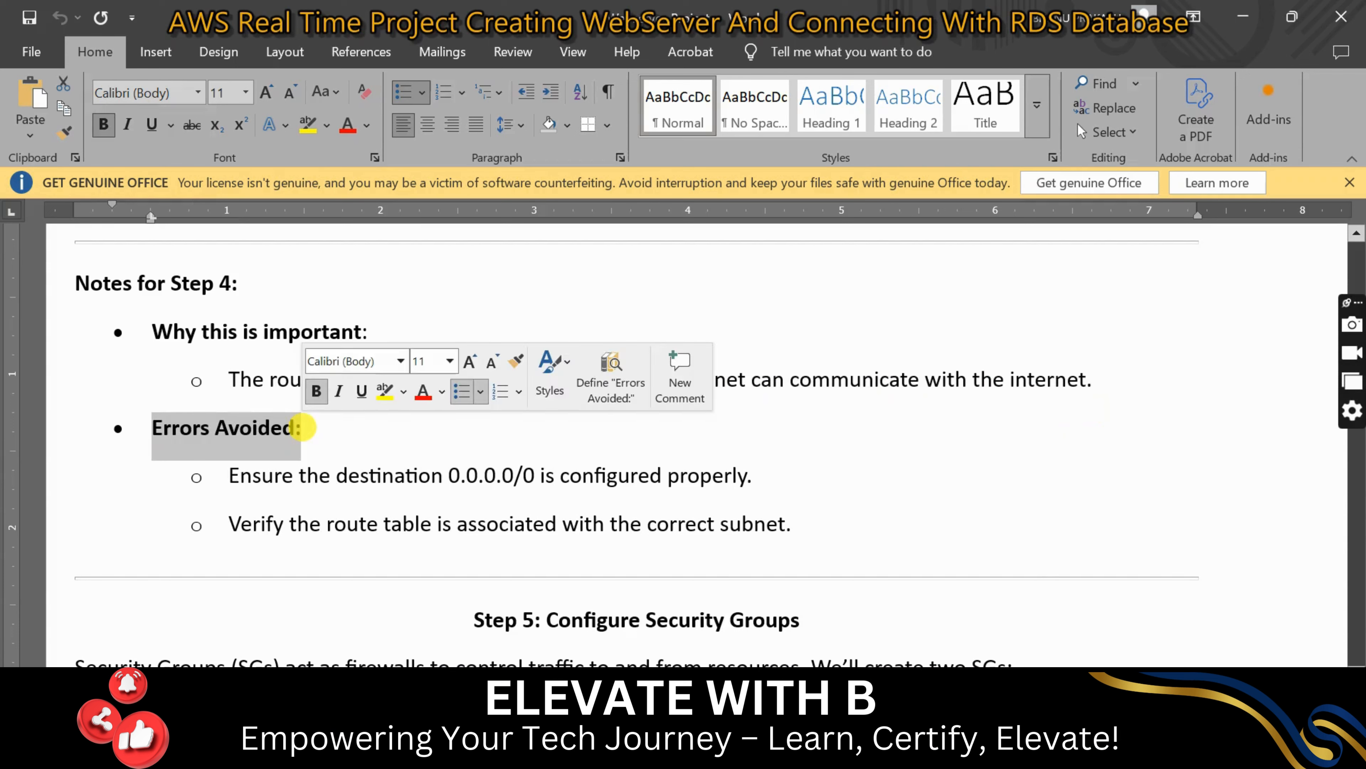
click(450, 476)
key(shift+Home)
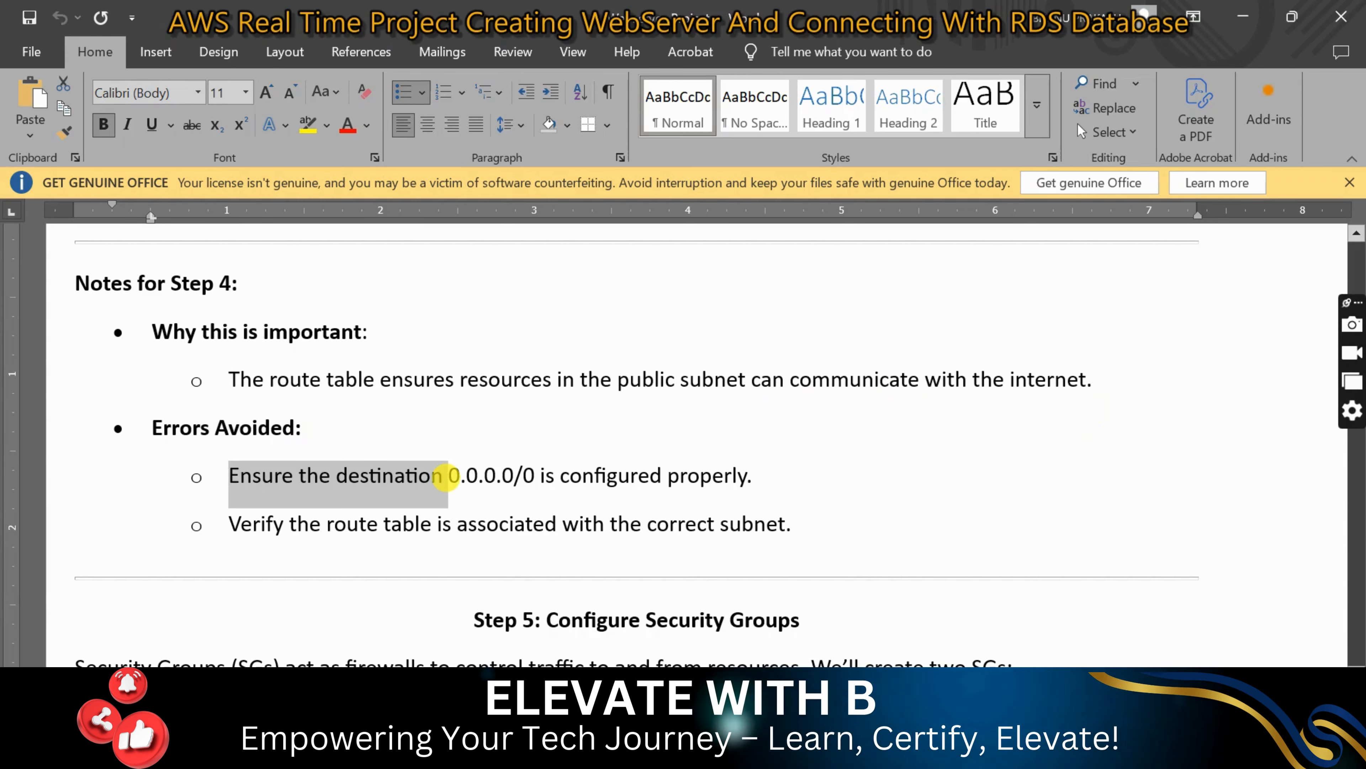
drag(447, 476, 442, 479)
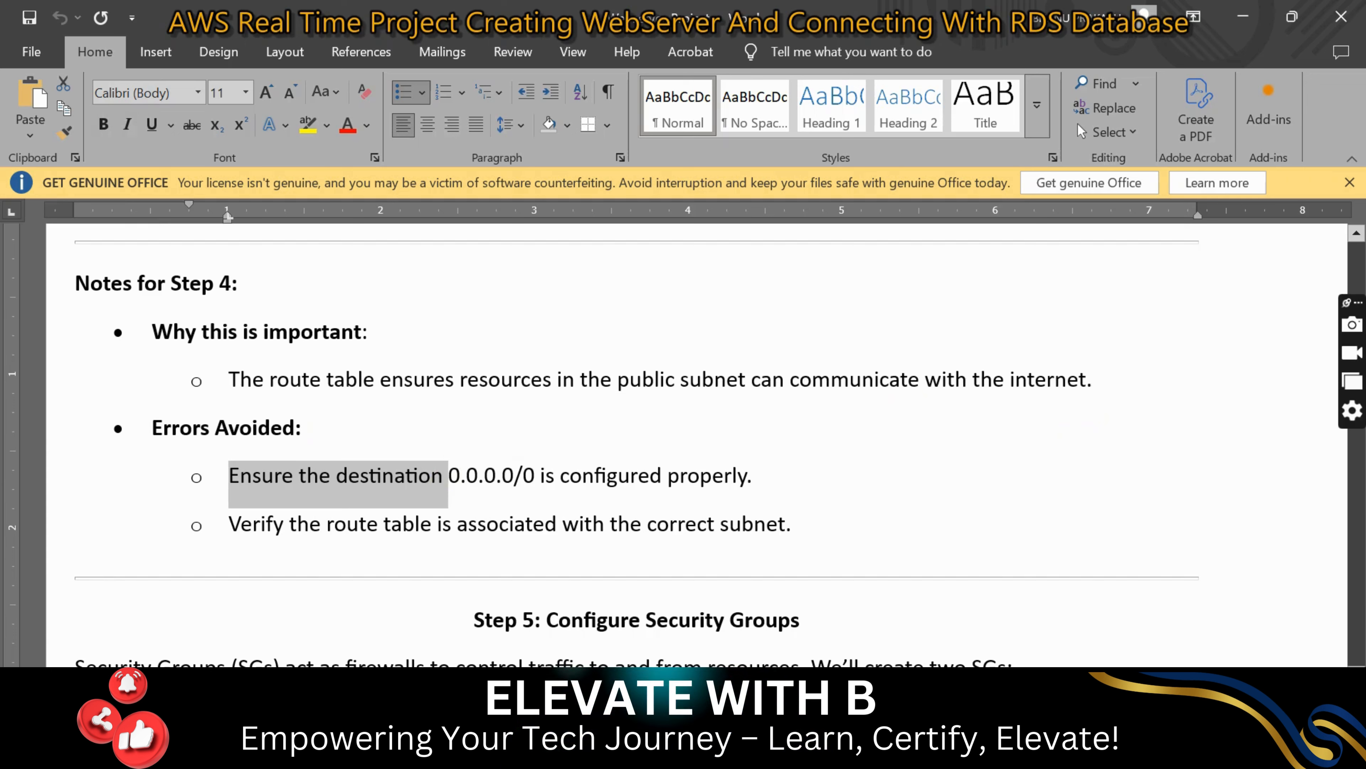
drag(225, 520, 817, 537)
click(817, 532)
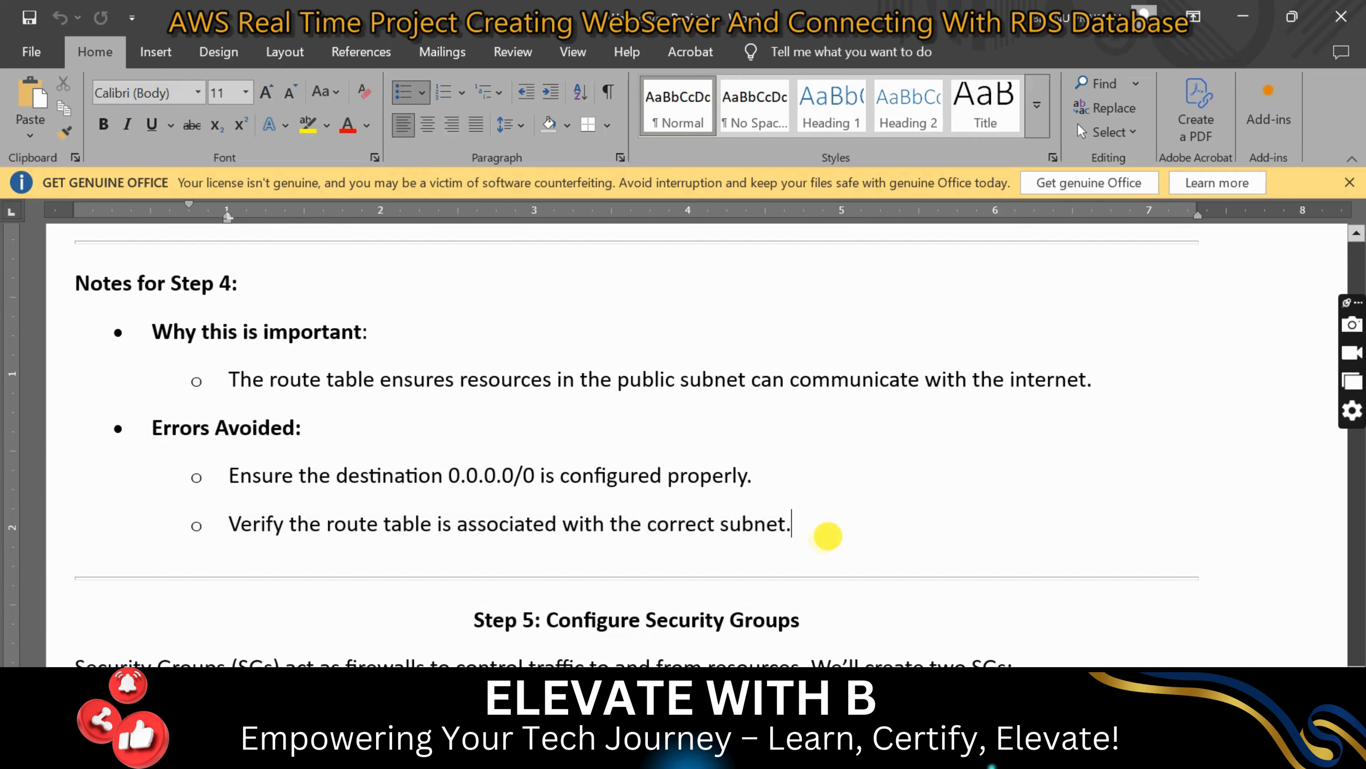
- Read the introduction of Step 5: Configure Security Groups, covering the WebServerSG and DatabaseSG groups
scroll(817, 532, down, 3)
scroll(699, 447, down, 3)
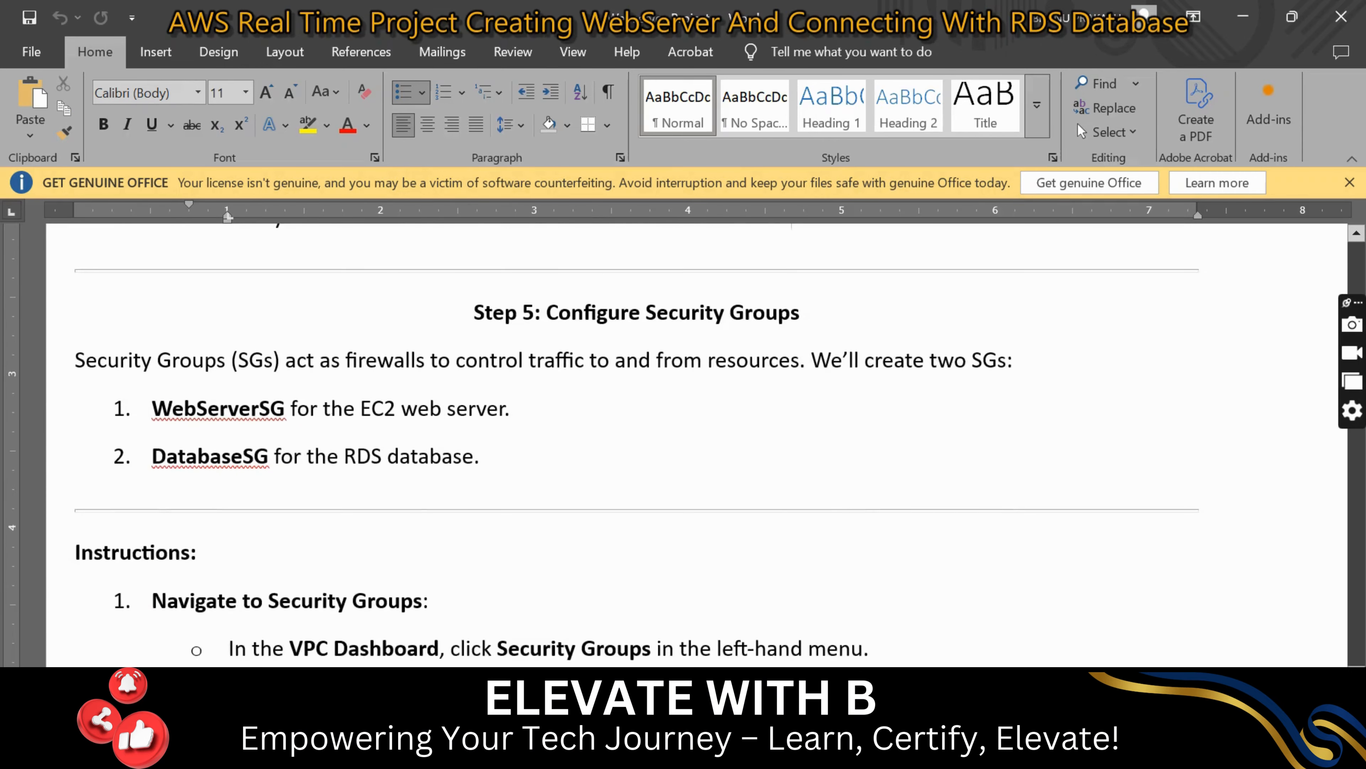
drag(468, 236, 818, 235)
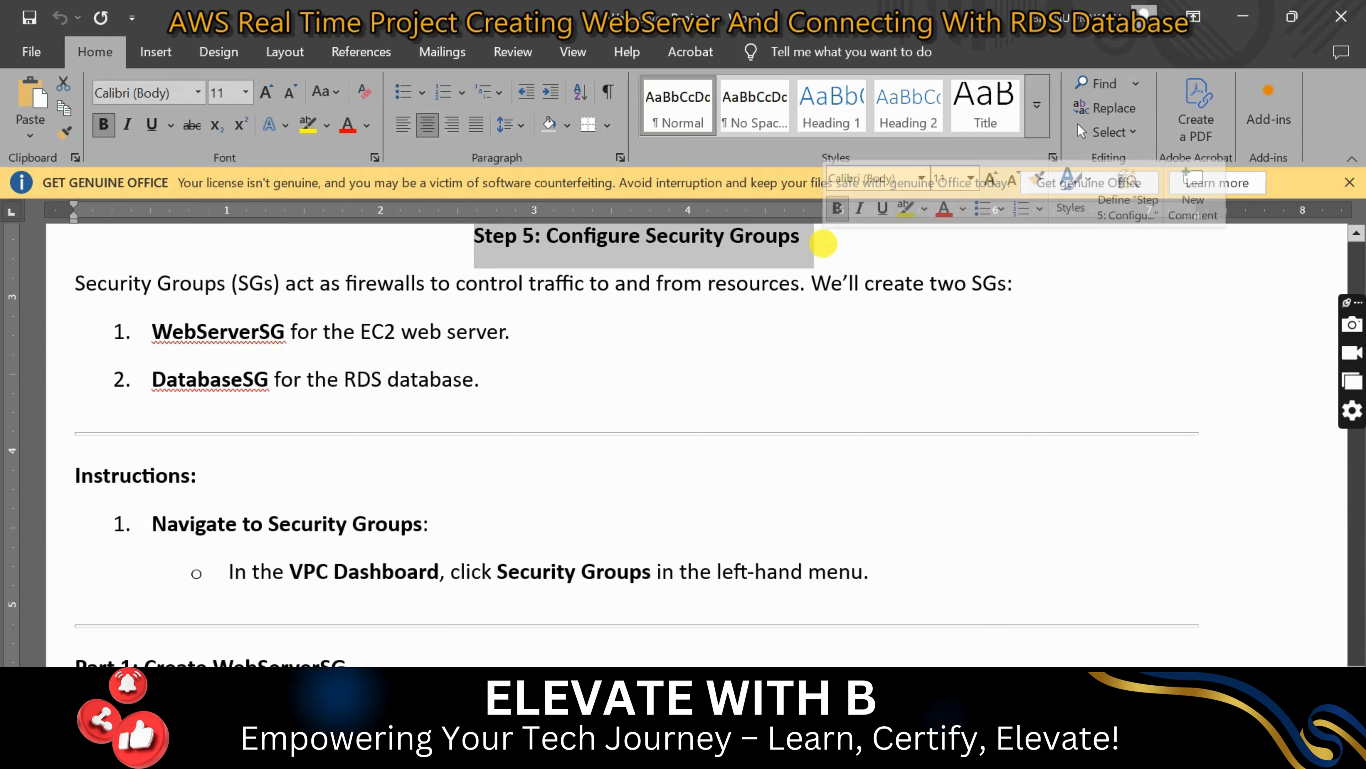
click(724, 390)
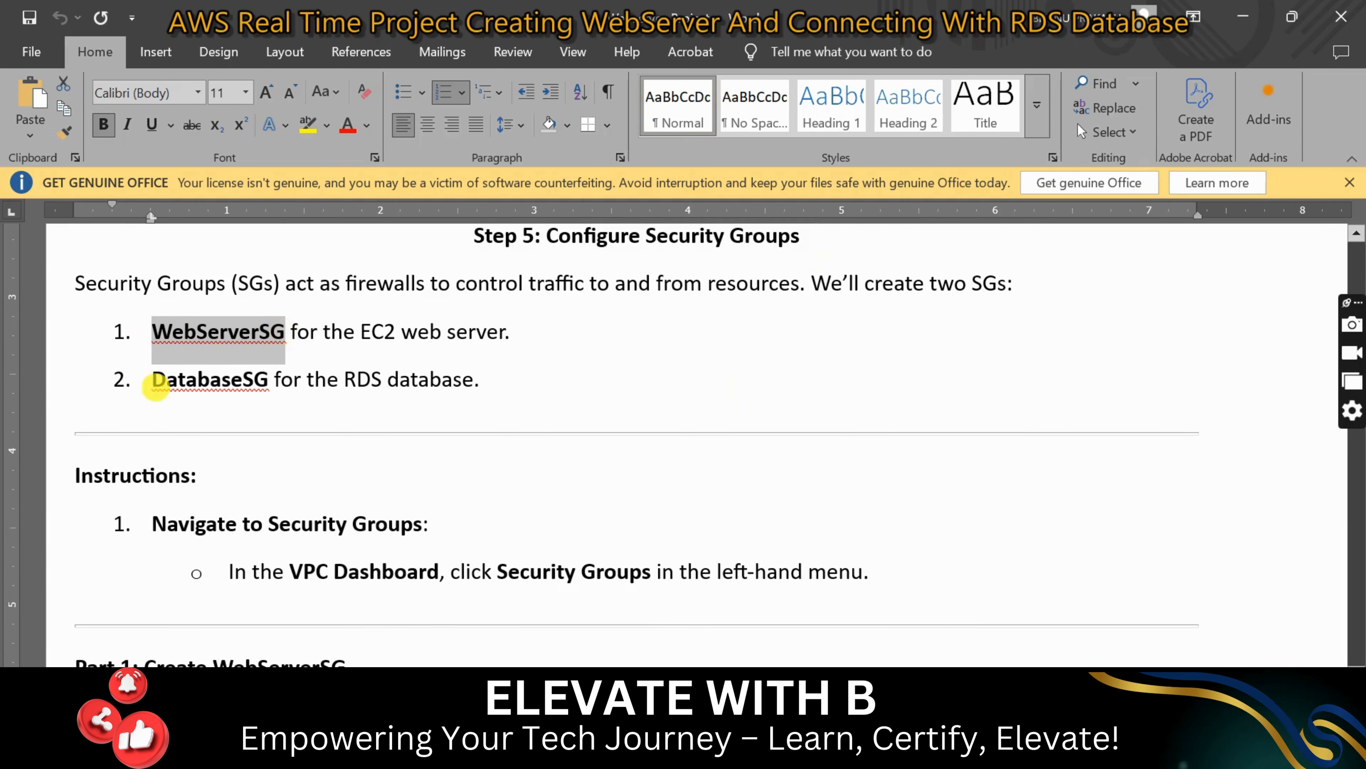
drag(153, 380, 259, 396)
click(337, 411)
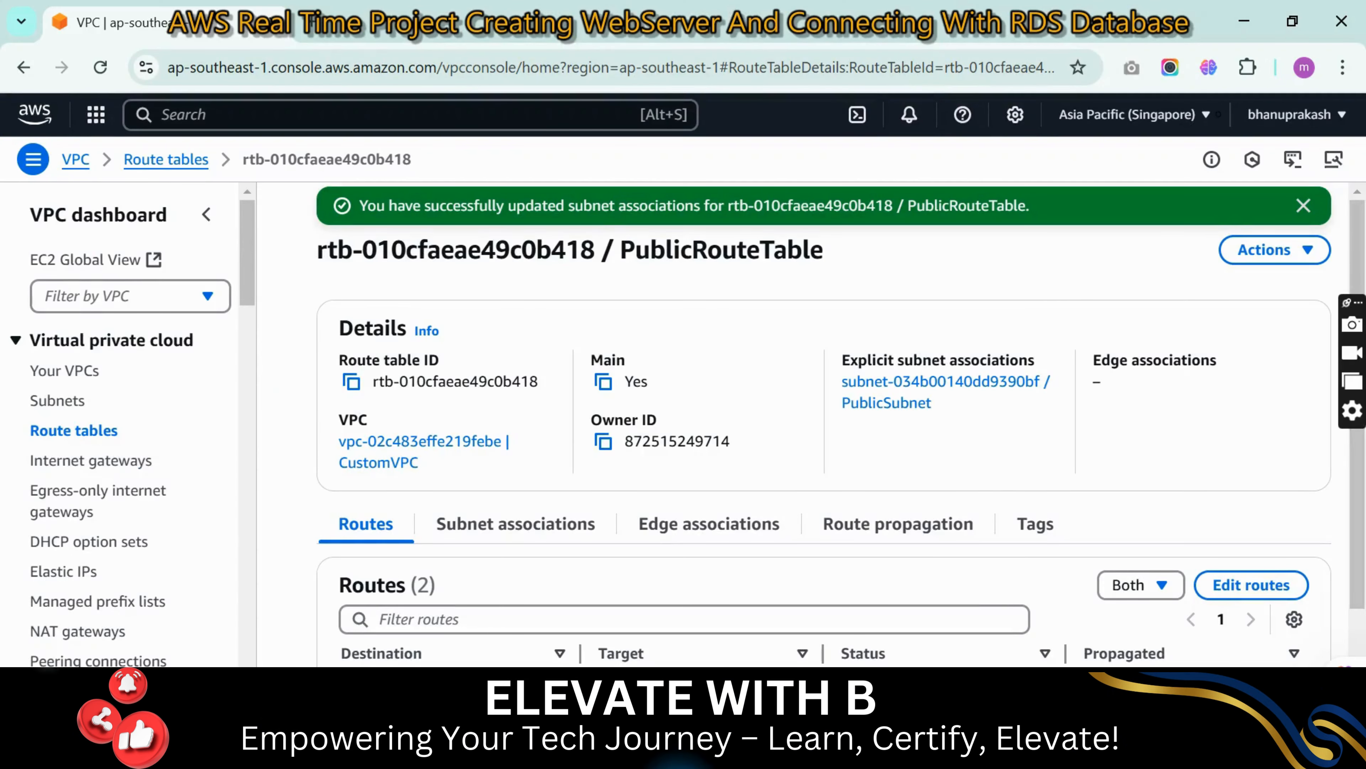
- Switch to the AWS console and start creating a new security group from the VPC's Security Groups page
scroll(119, 425, down, 6)
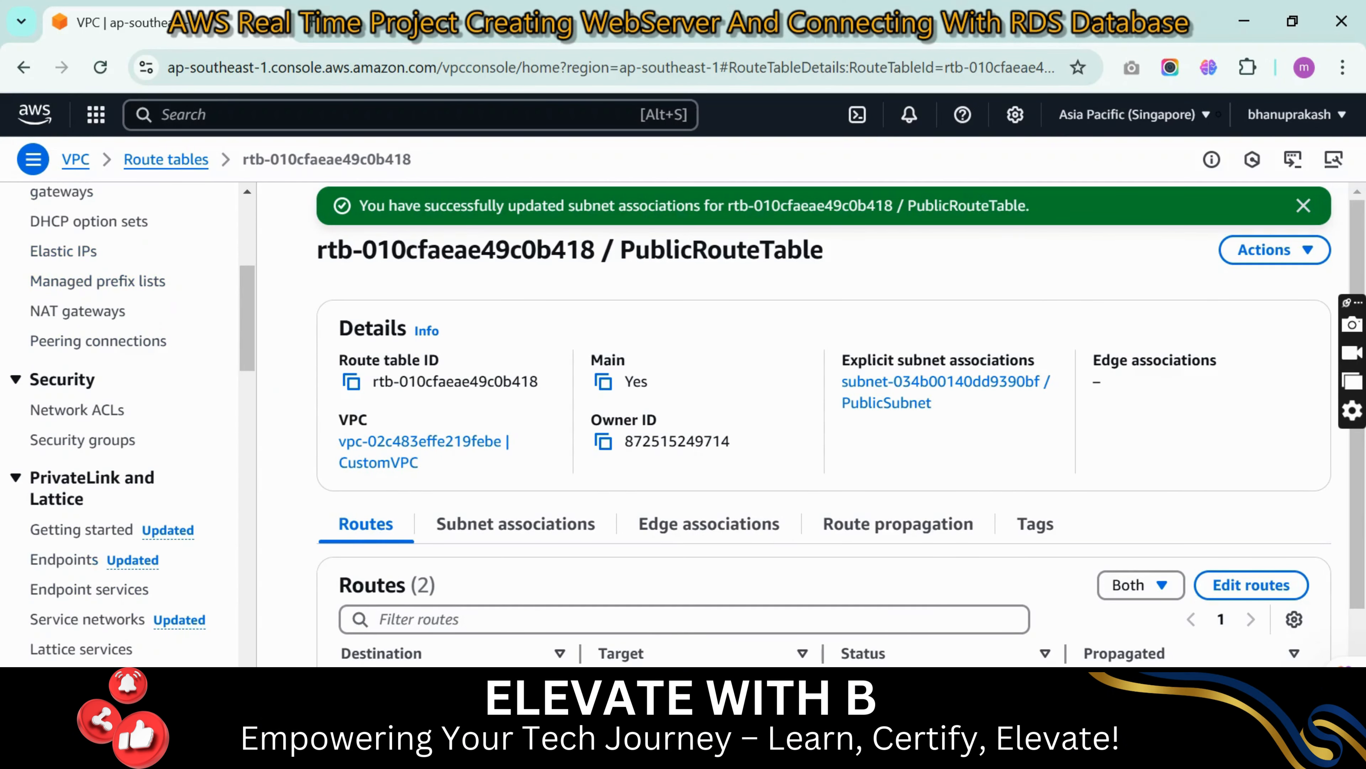
scroll(119, 425, down, 10)
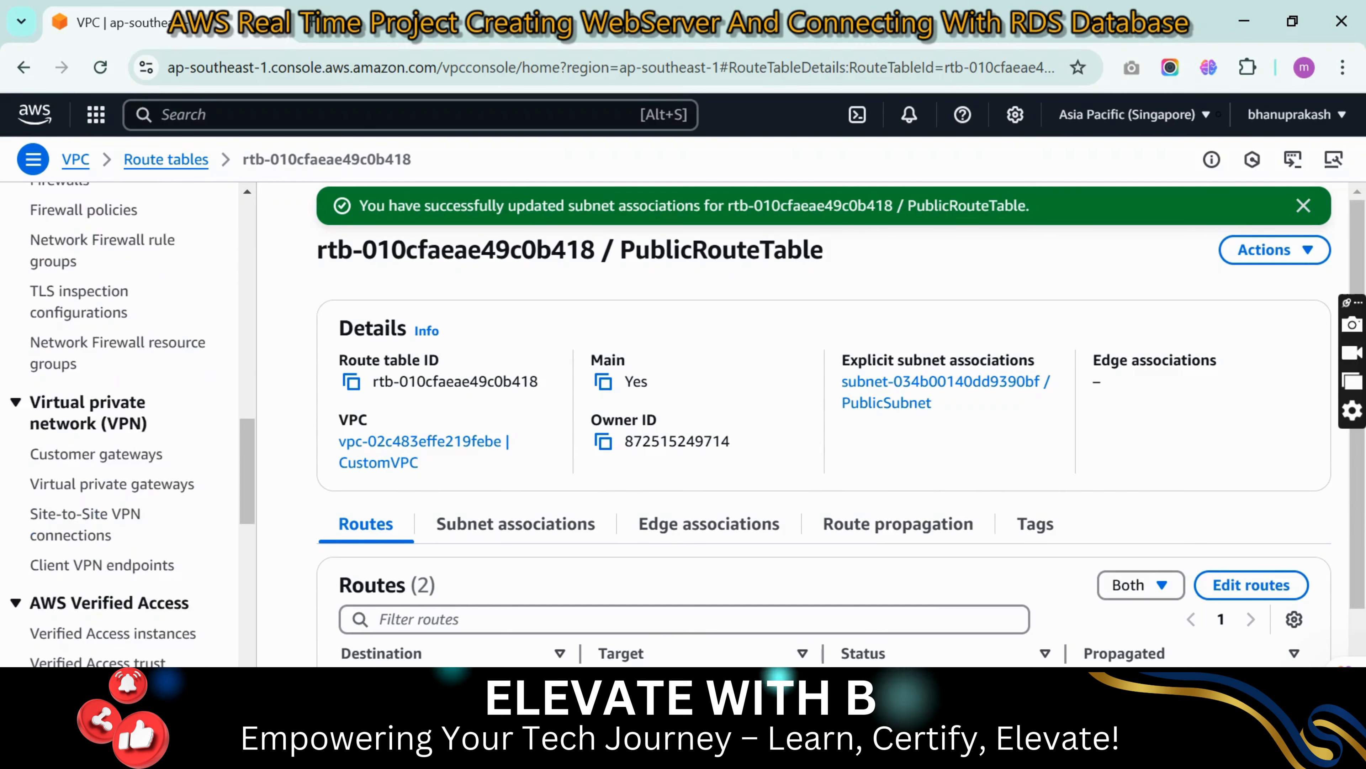
scroll(119, 425, down, 6)
scroll(119, 425, up, 10)
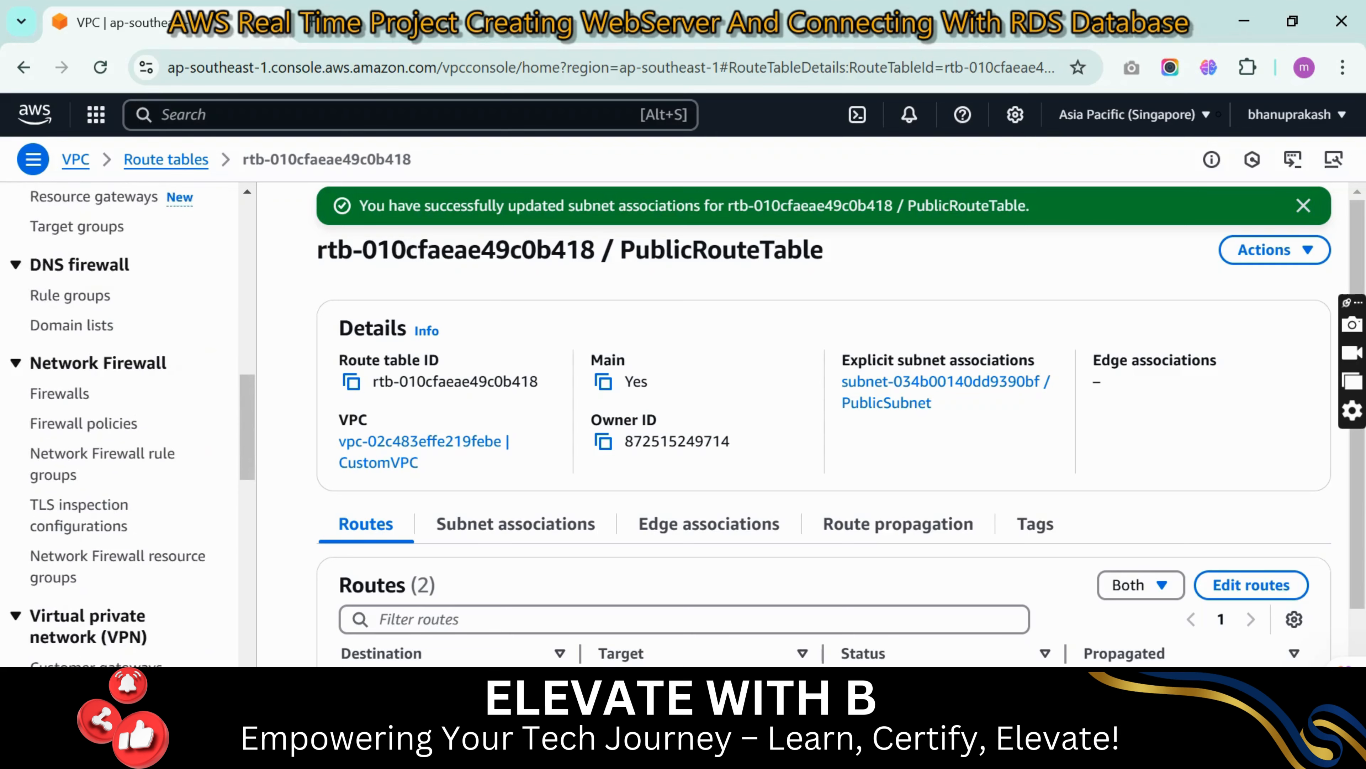
scroll(118, 425, up, 10)
scroll(118, 425, down, 2)
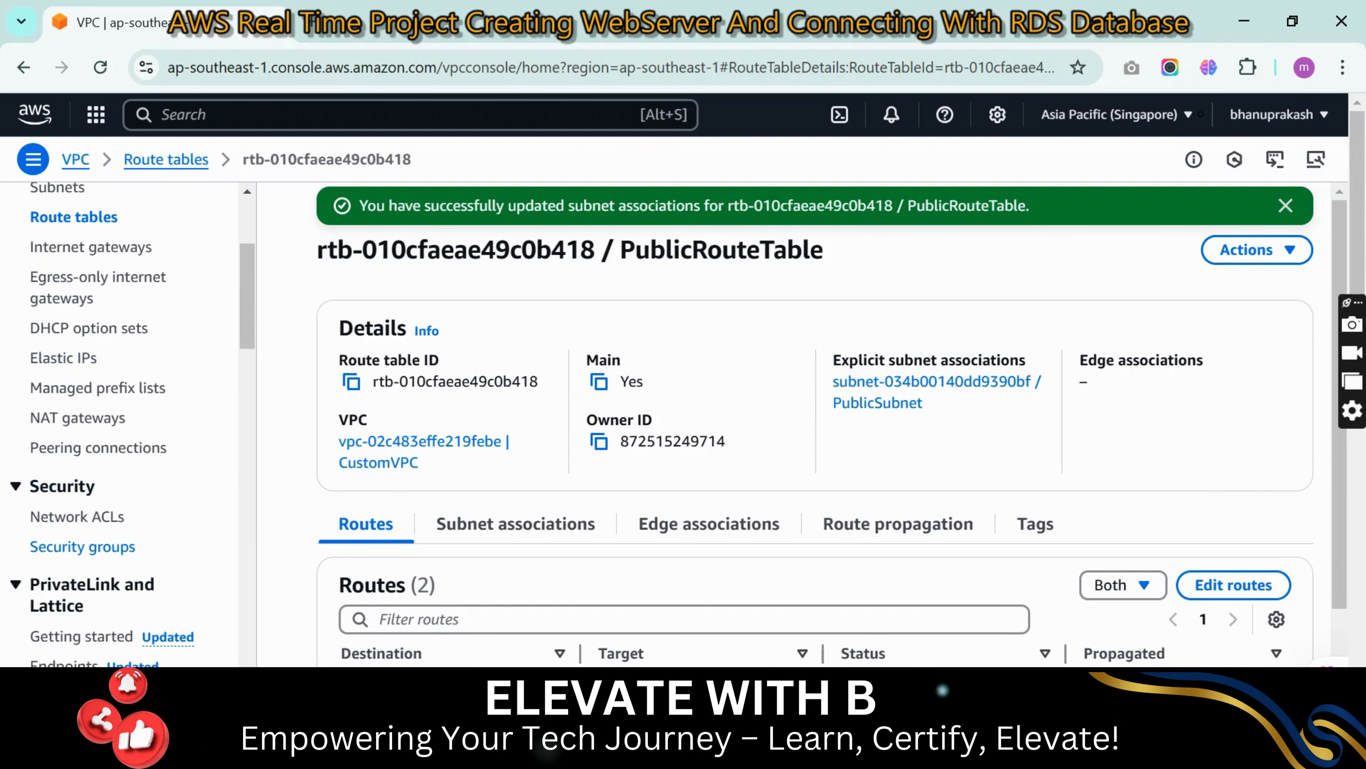
click(52, 549)
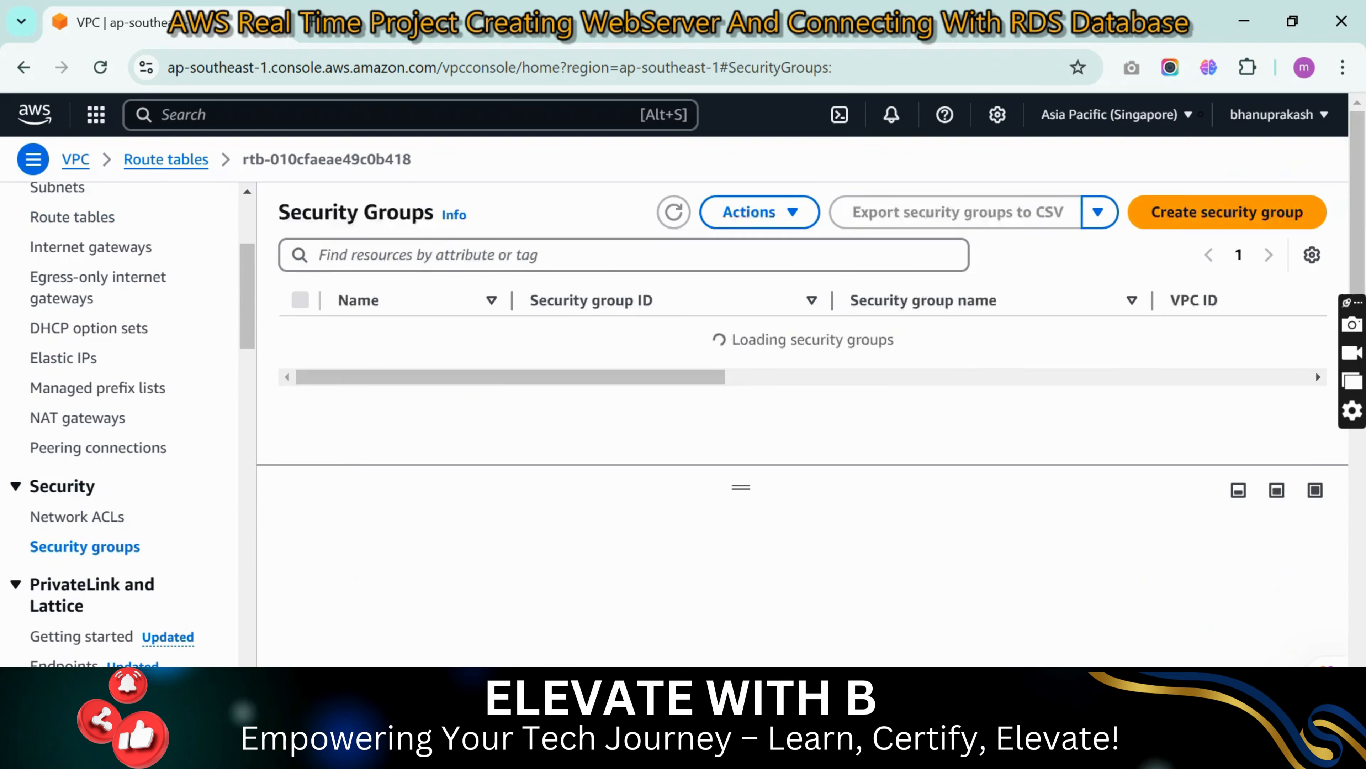
click(1193, 214)
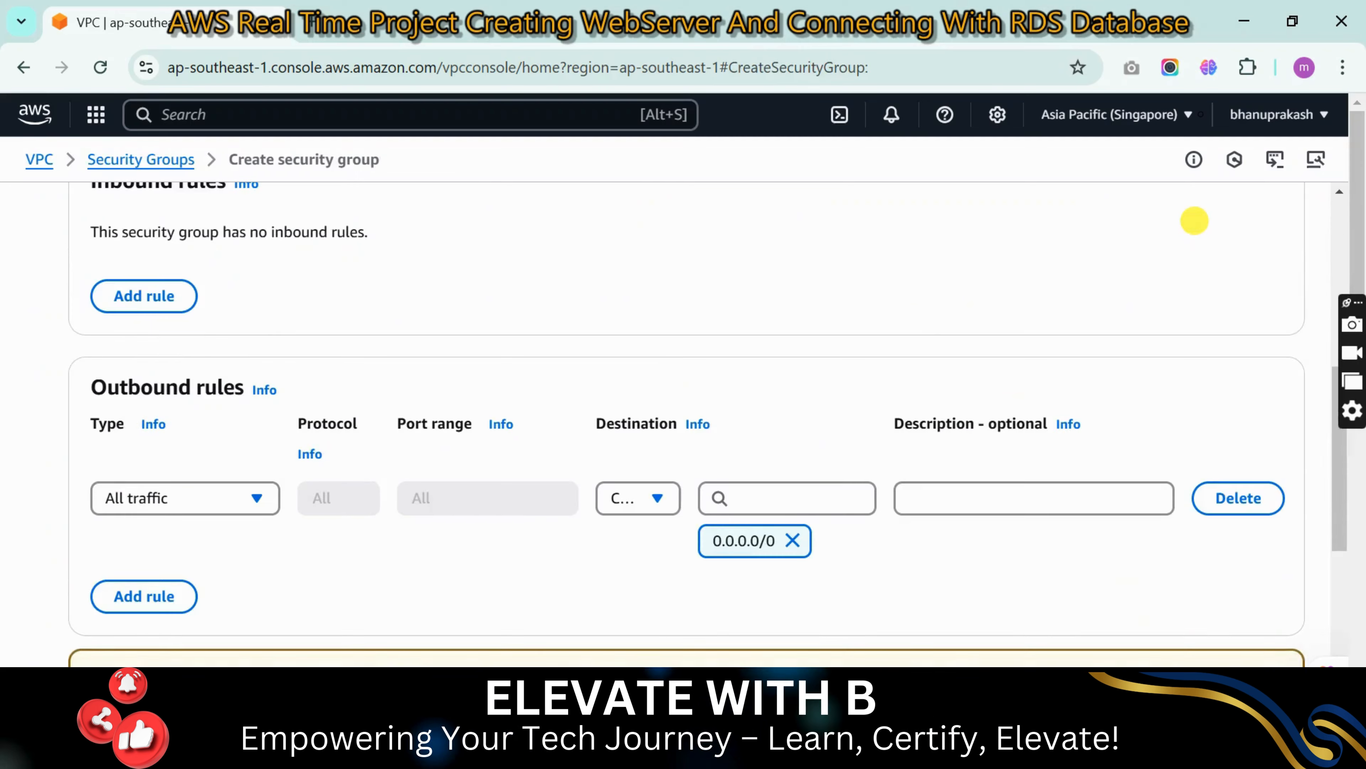
- Name the new security group WebServerSG
scroll(1195, 220, up, 8)
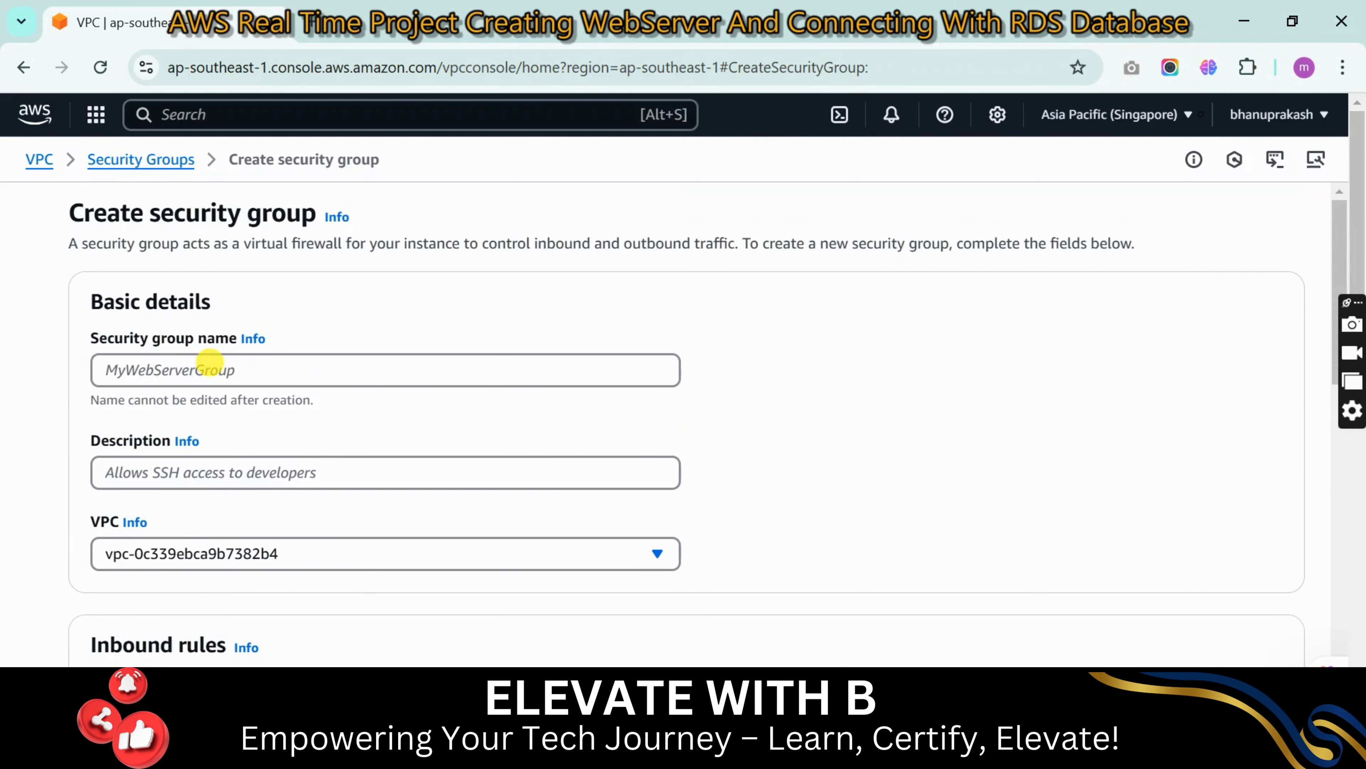
text(1.	WebServerSG)
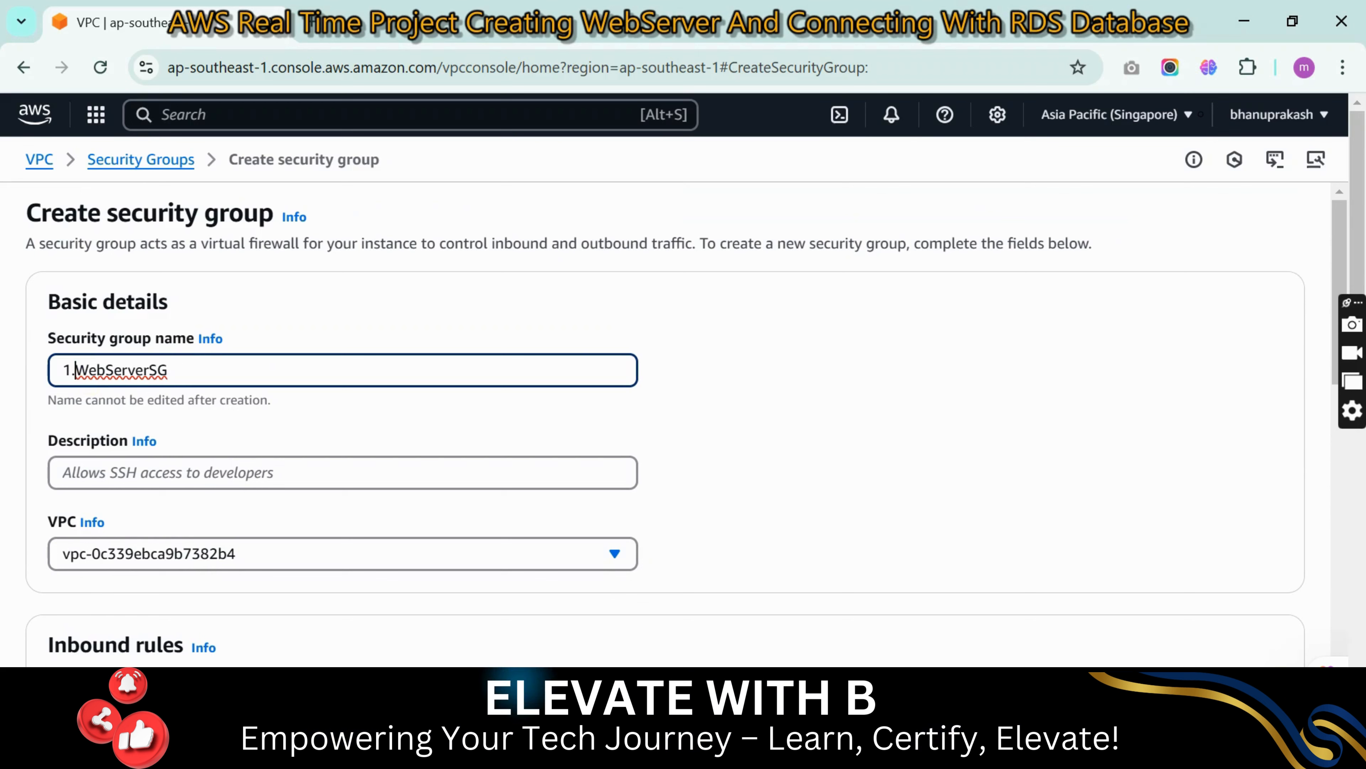
click(208, 483)
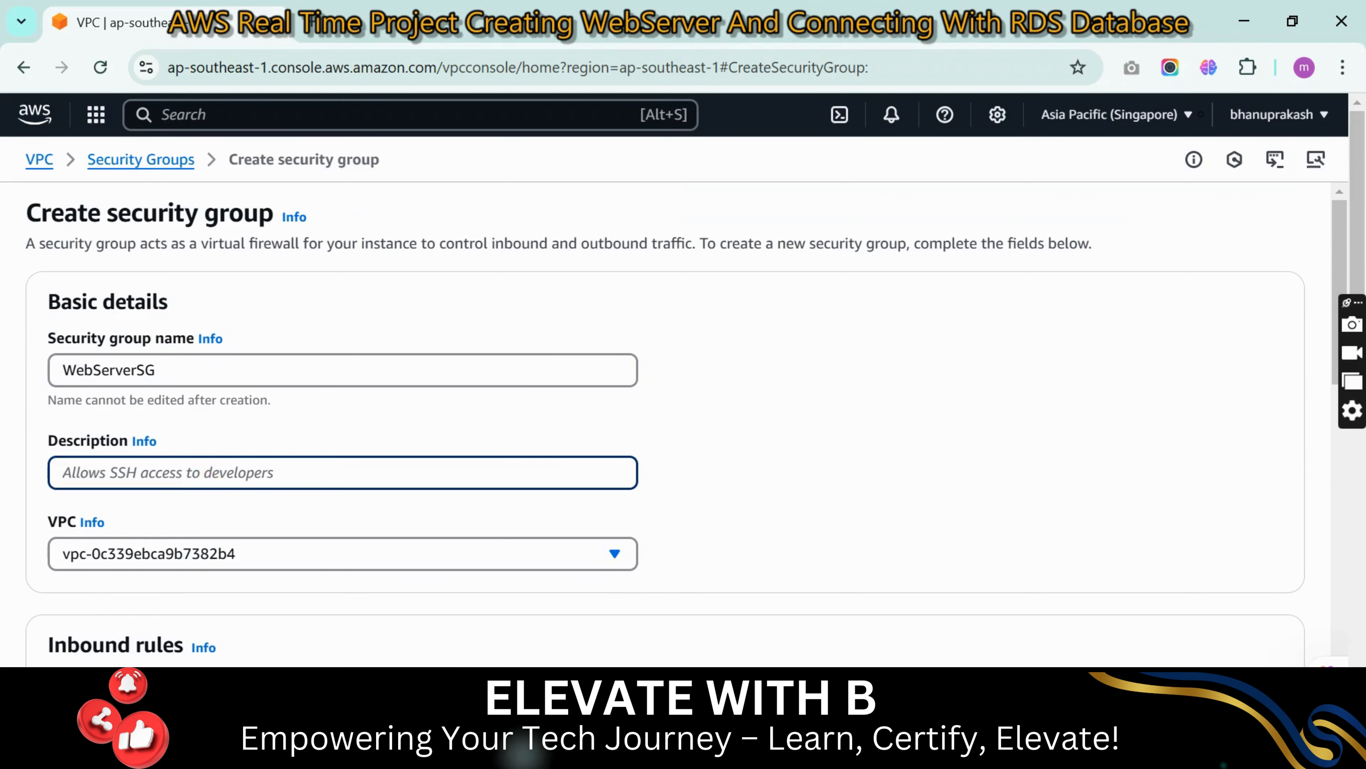
- Copy the description "Security group for web server" from the Word guide into the AWS form and choose CustomVPC as the VPC
key(alt+Tab)
scroll(694, 431, down, 10)
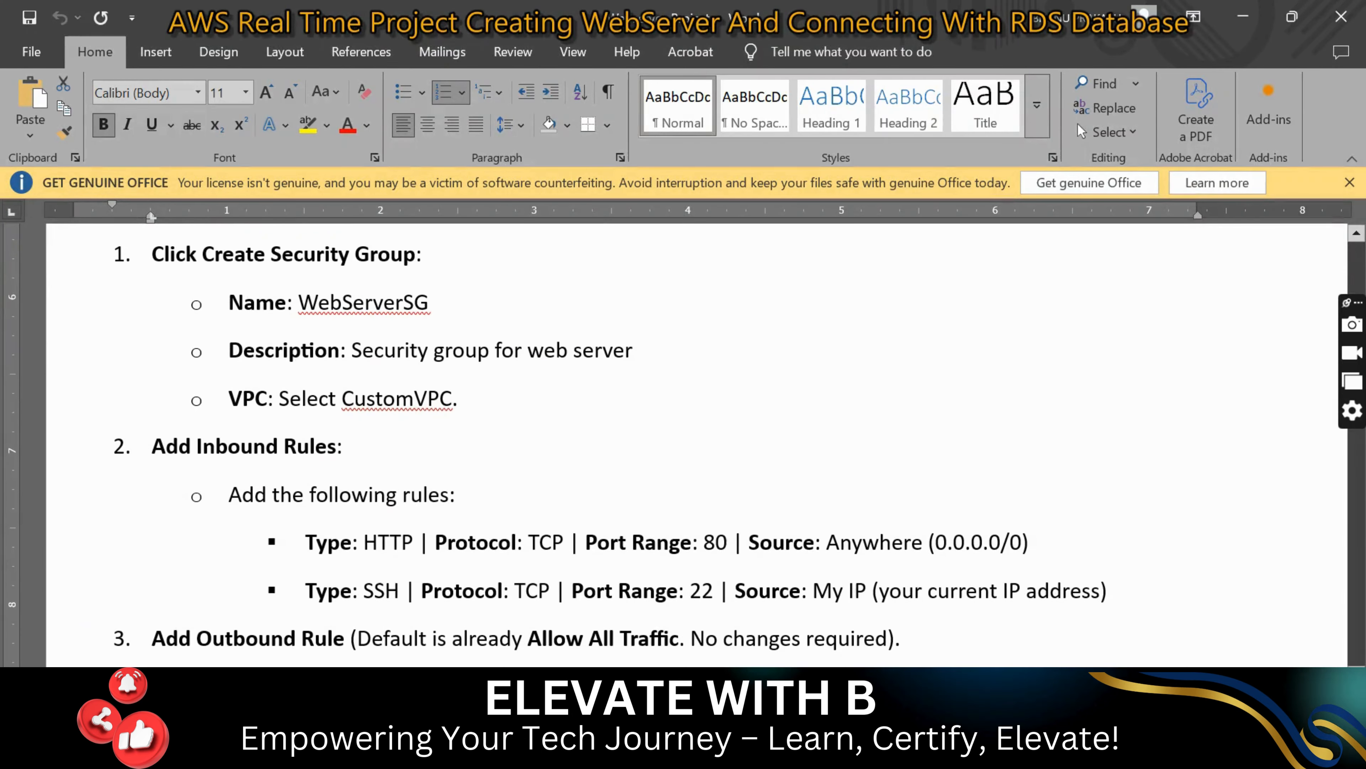
drag(352, 351, 618, 352)
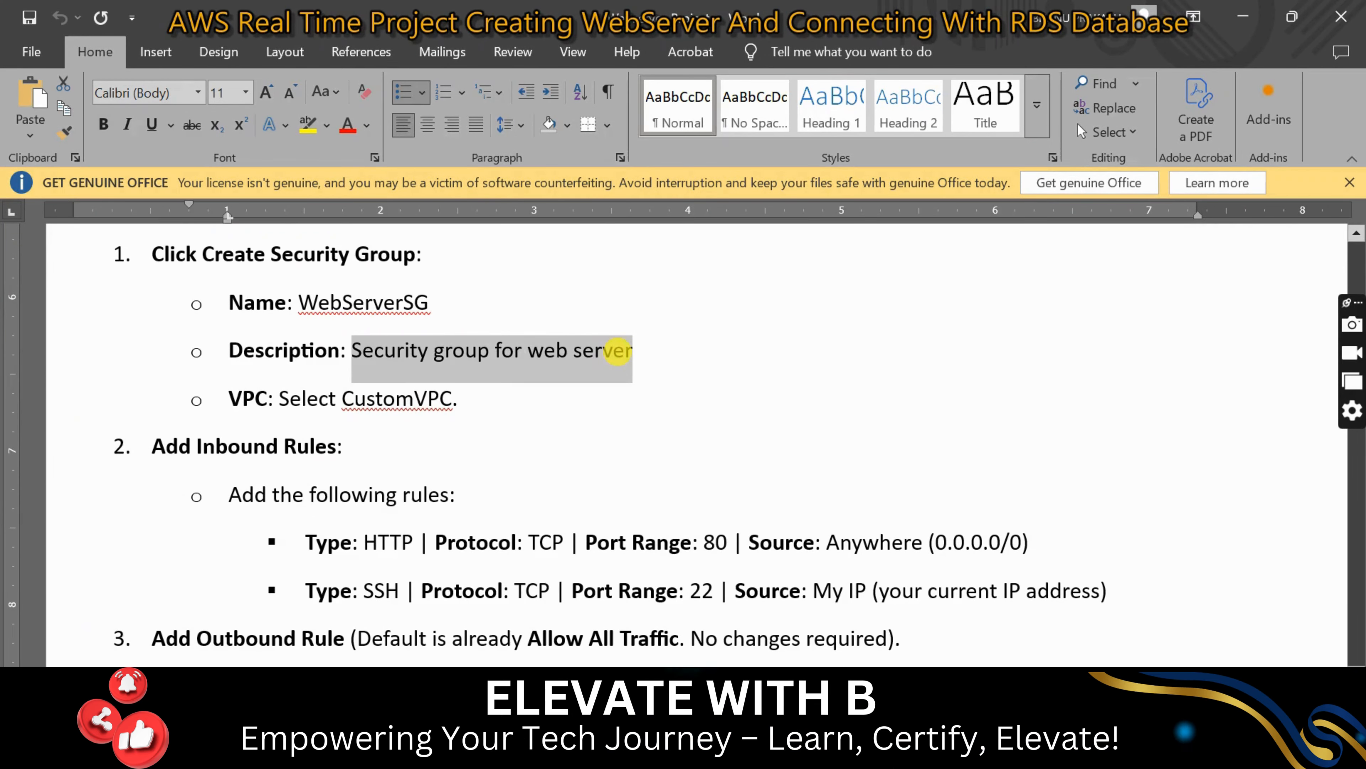
key(ctrl+c)
key(alt+Tab)
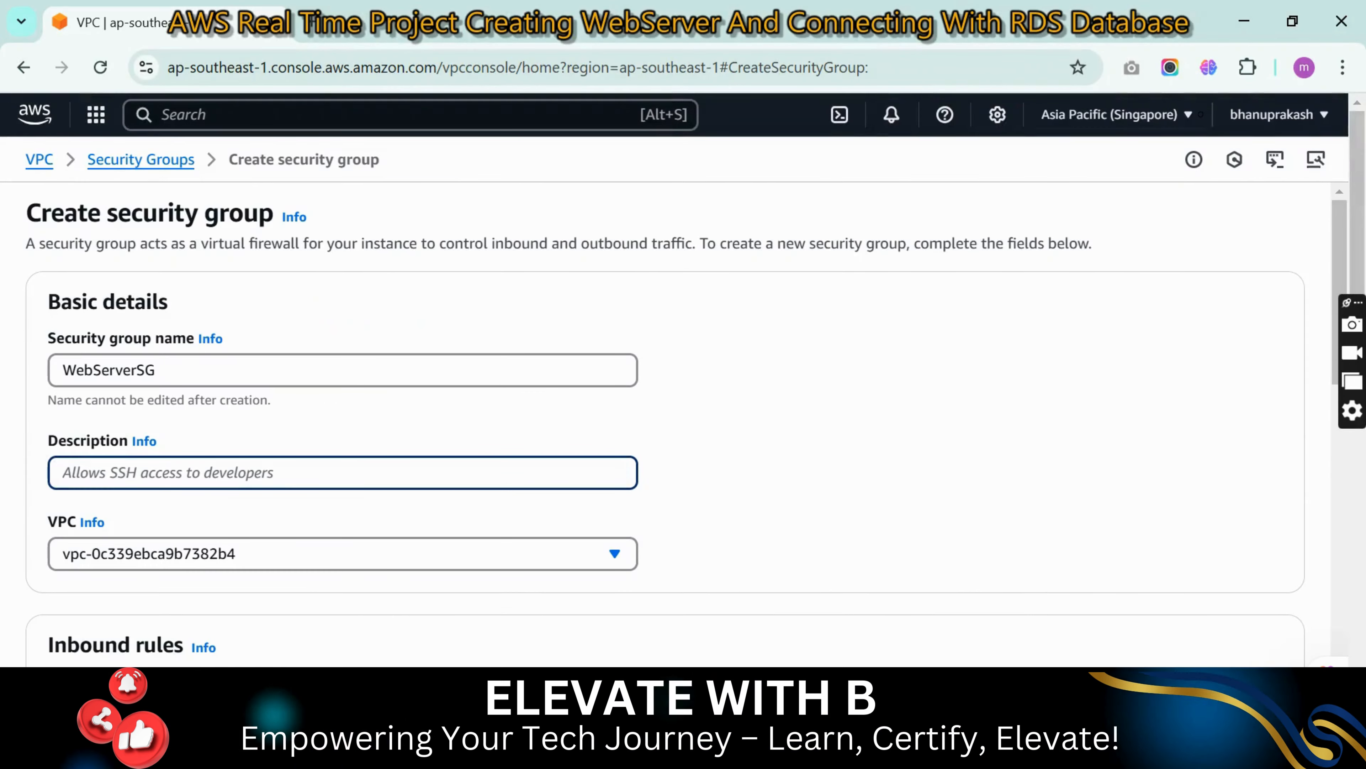
key(ctrl+v)
click(281, 549)
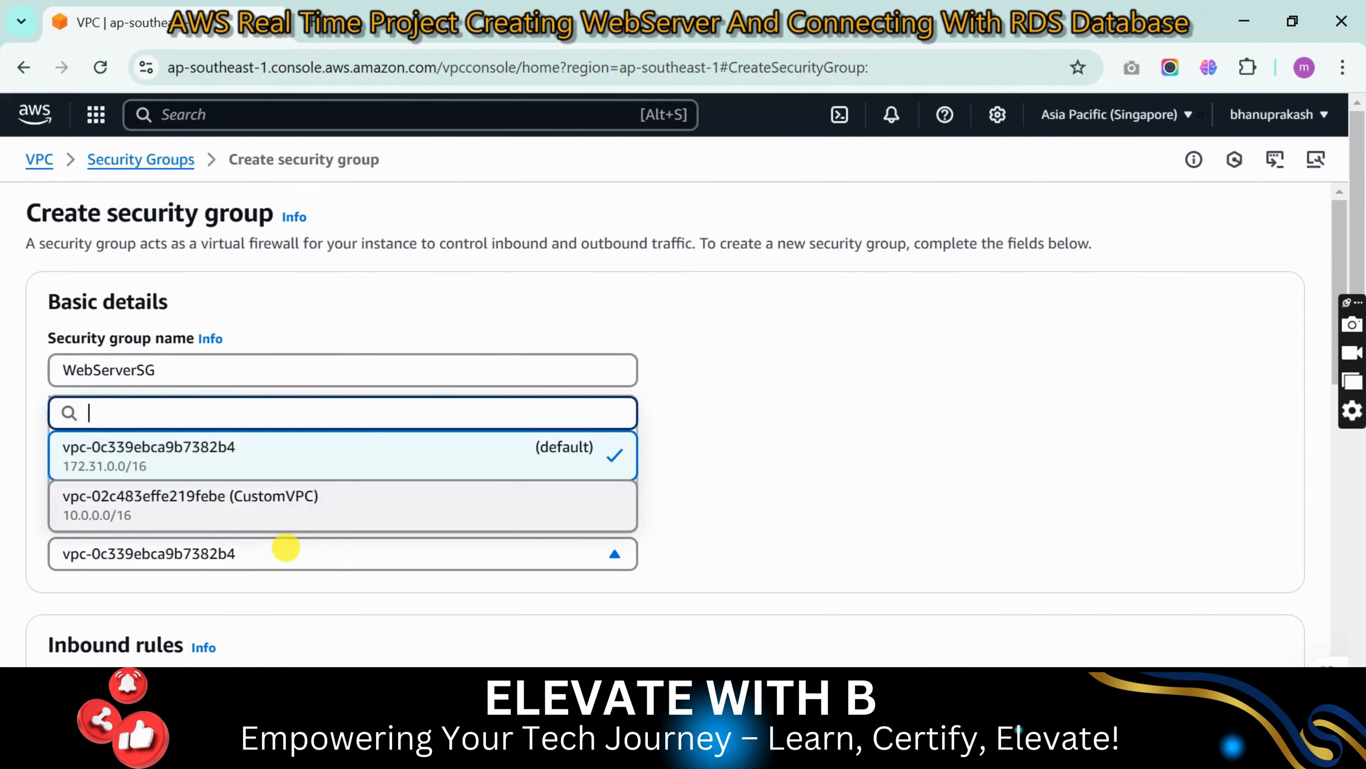
click(277, 512)
- Add an inbound rule of type HTTP with source Anywhere-IPv4 to the security group
scroll(276, 513, down, 6)
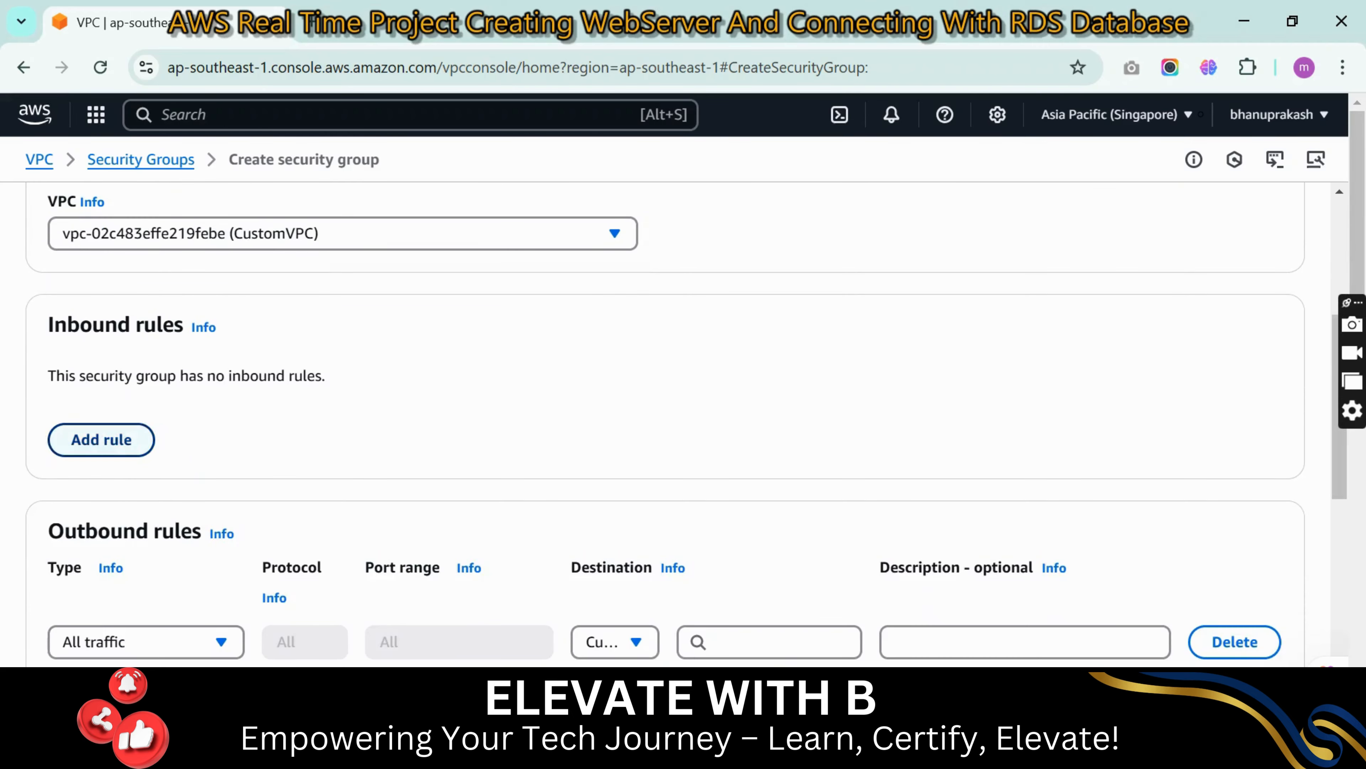
click(99, 437)
click(176, 434)
scroll(100, 565, down, 5)
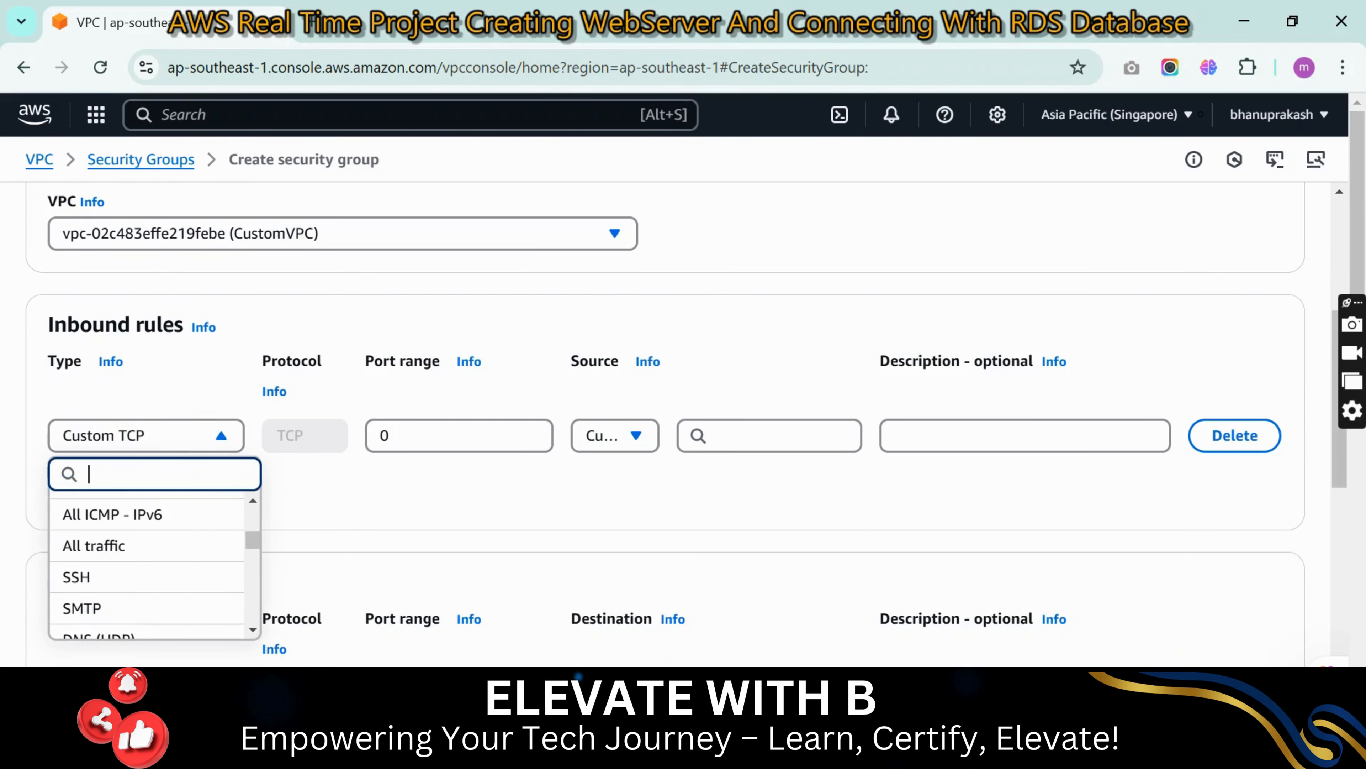
click(99, 594)
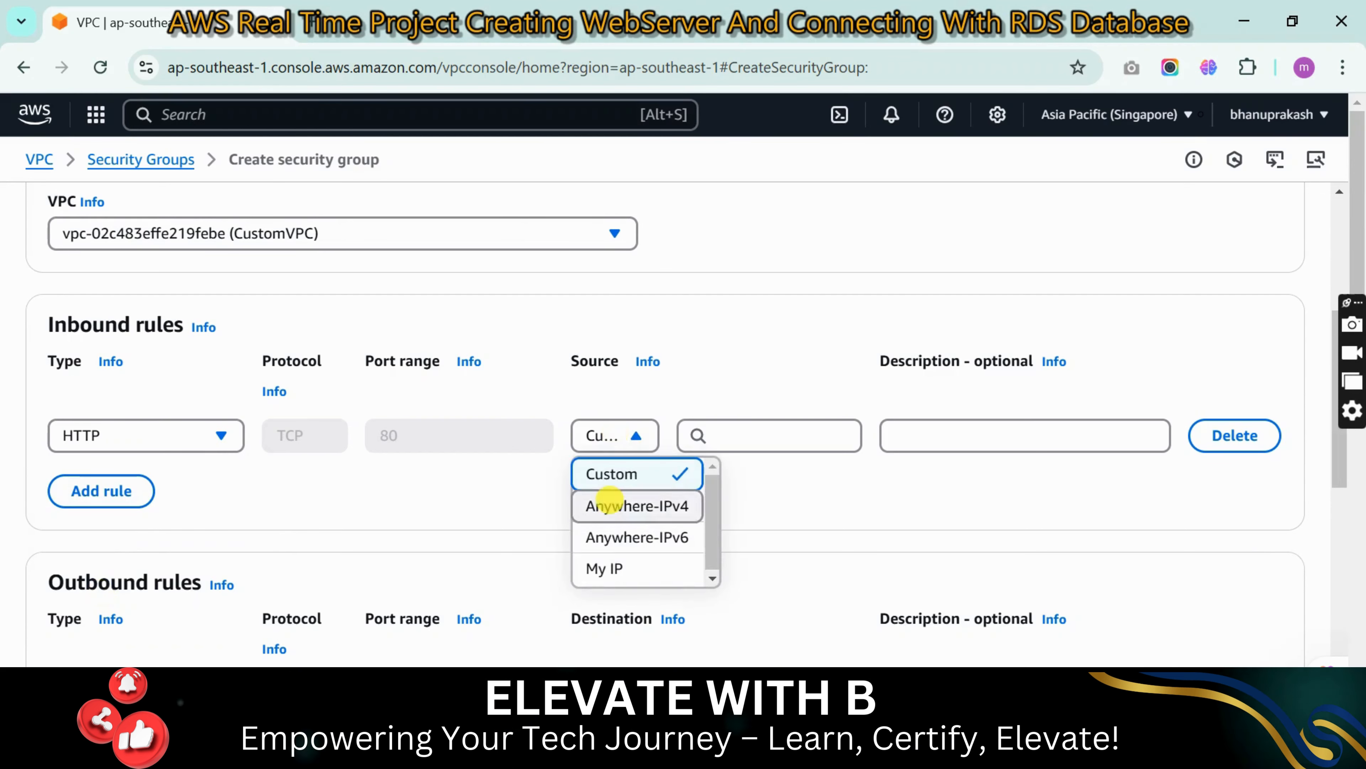
click(610, 501)
- Add a second inbound rule of type SSH with source My IP, keep the default outbound rule, and create the security group
click(101, 533)
click(122, 520)
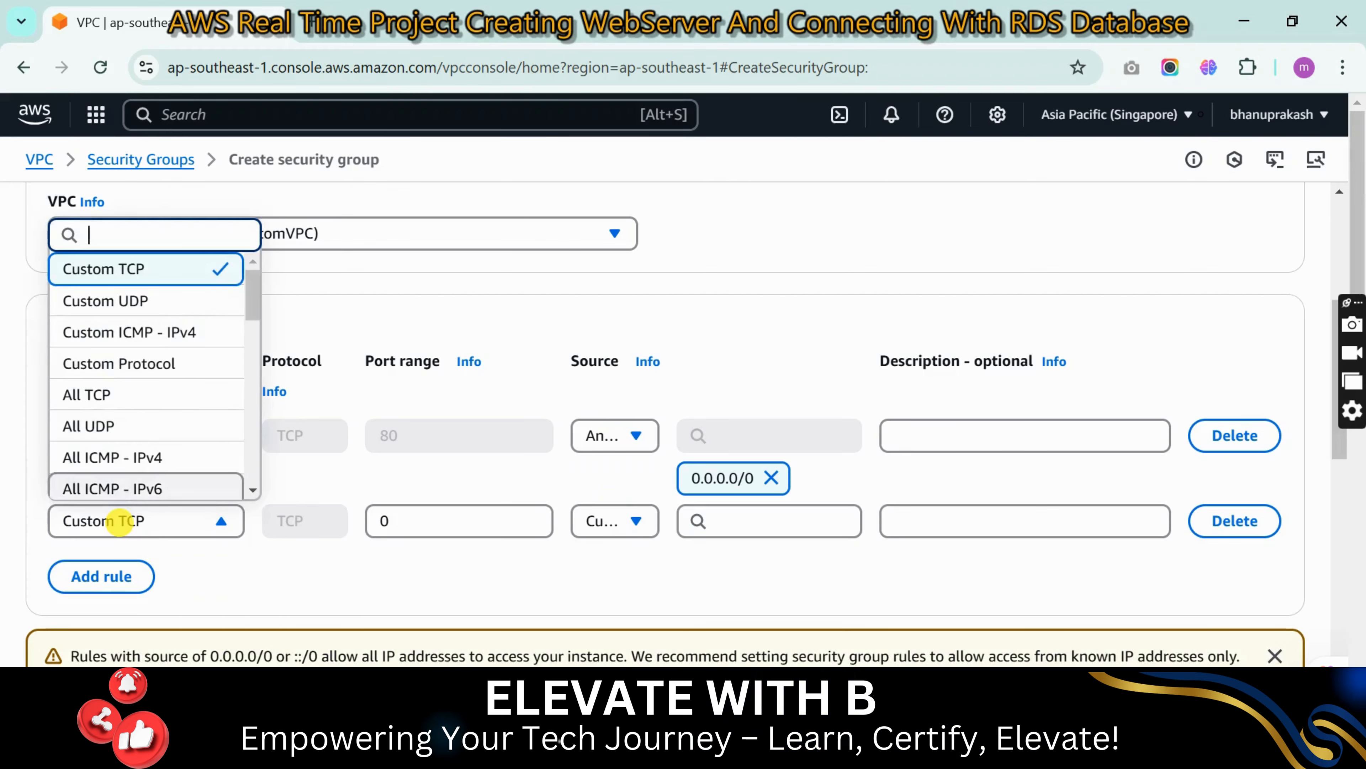
scroll(145, 376, down, 5)
click(103, 338)
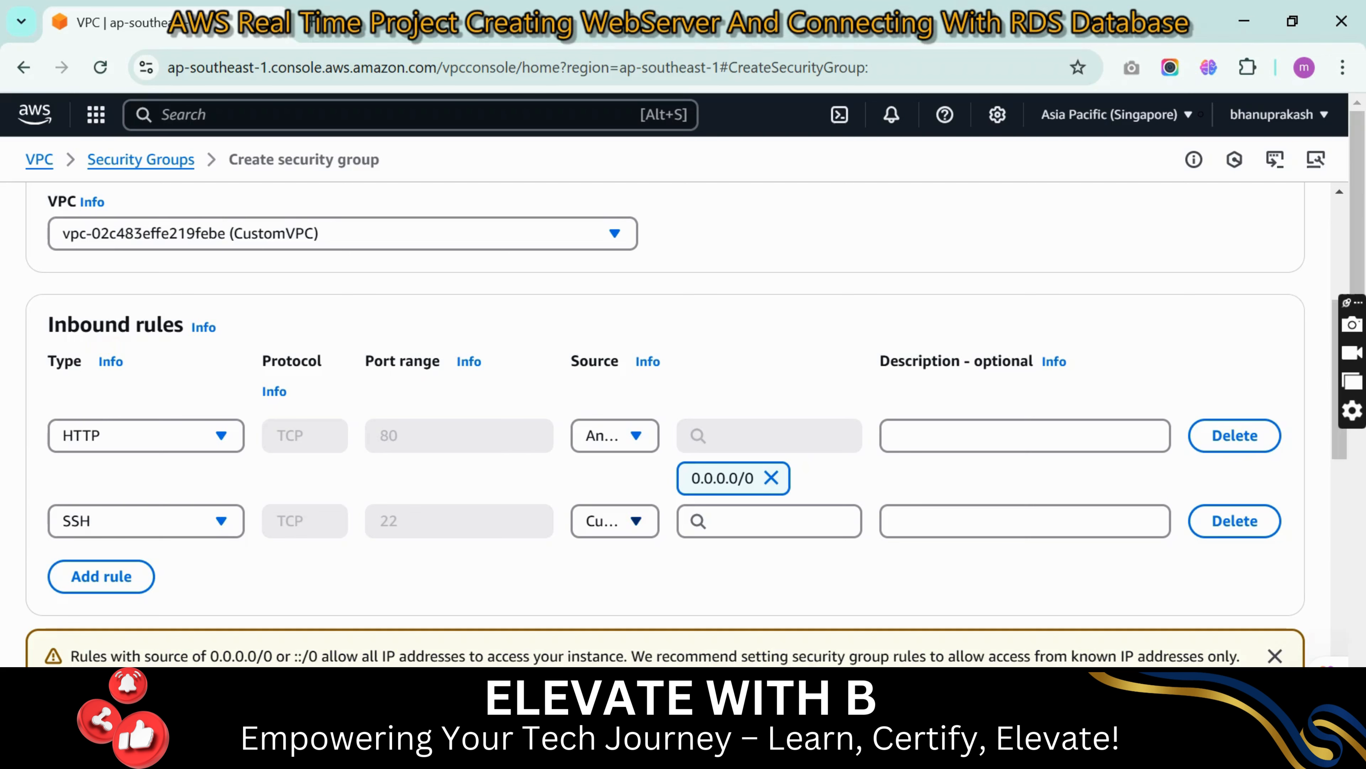
click(633, 485)
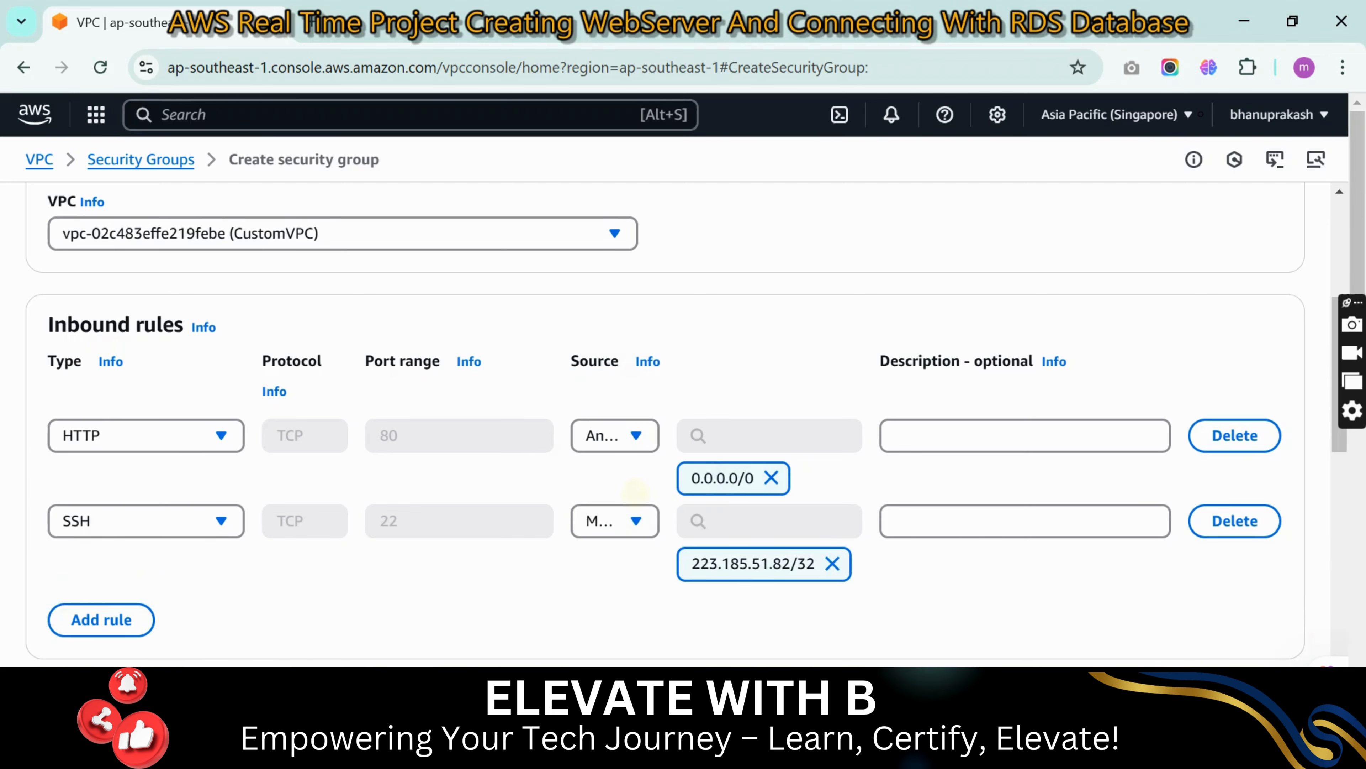
scroll(683, 420, down, 15)
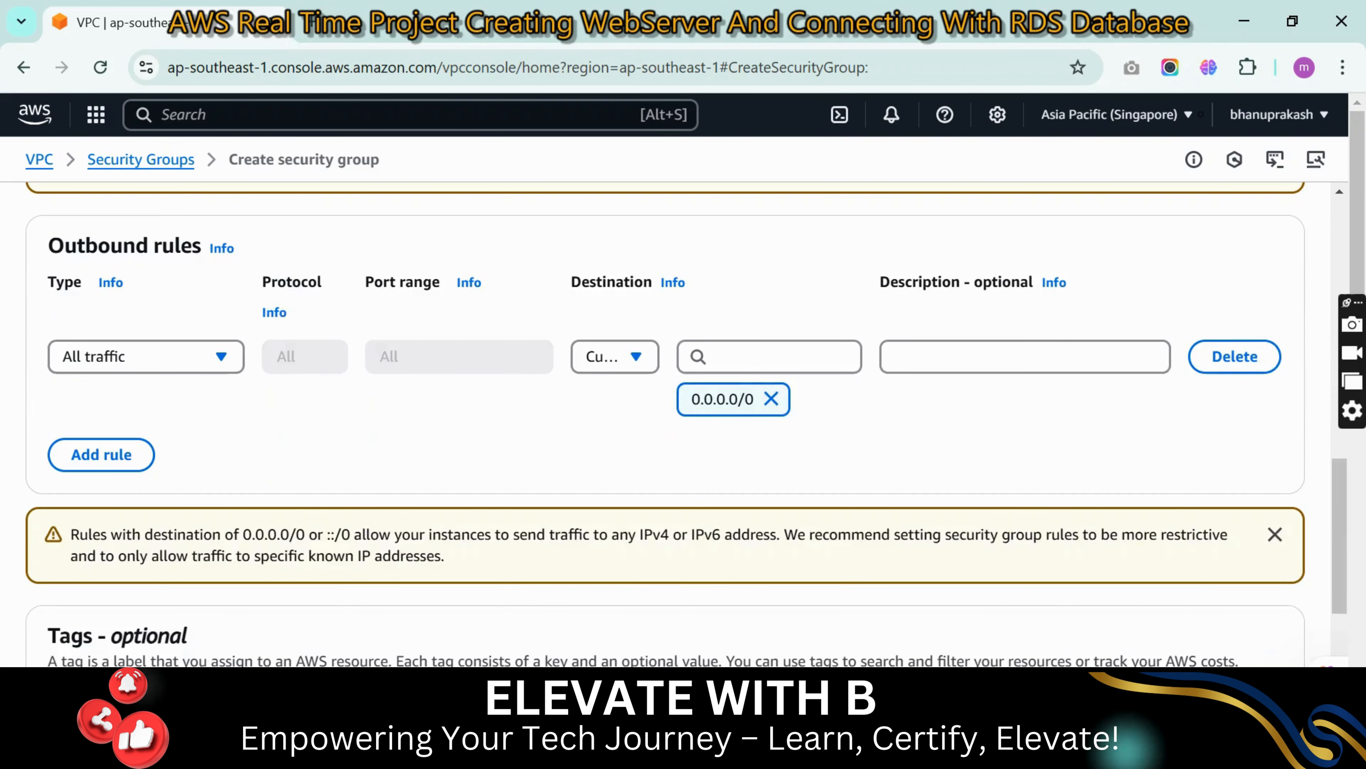
click(1227, 640)
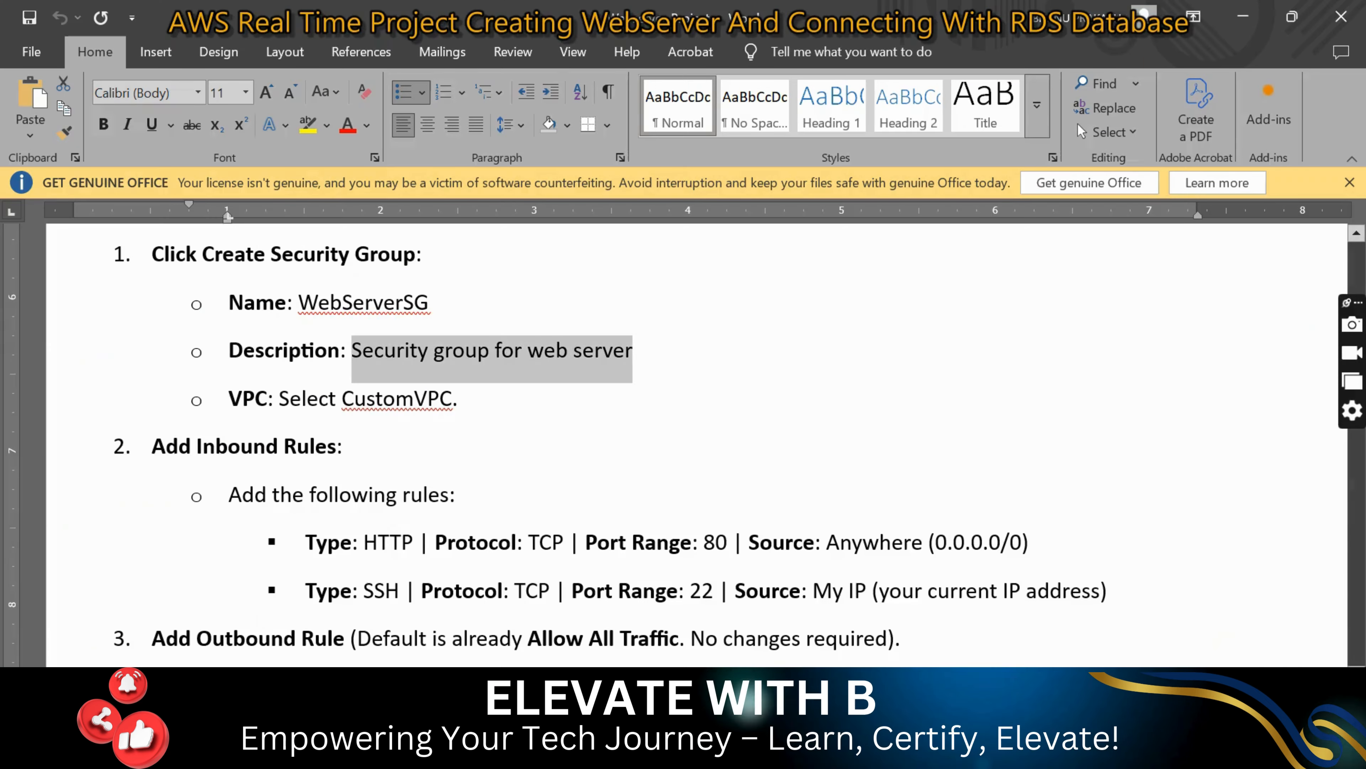
- Copy the name DatabaseSG from Part 2 of the Word guide and switch back to the AWS console
scroll(683, 441, down, 5)
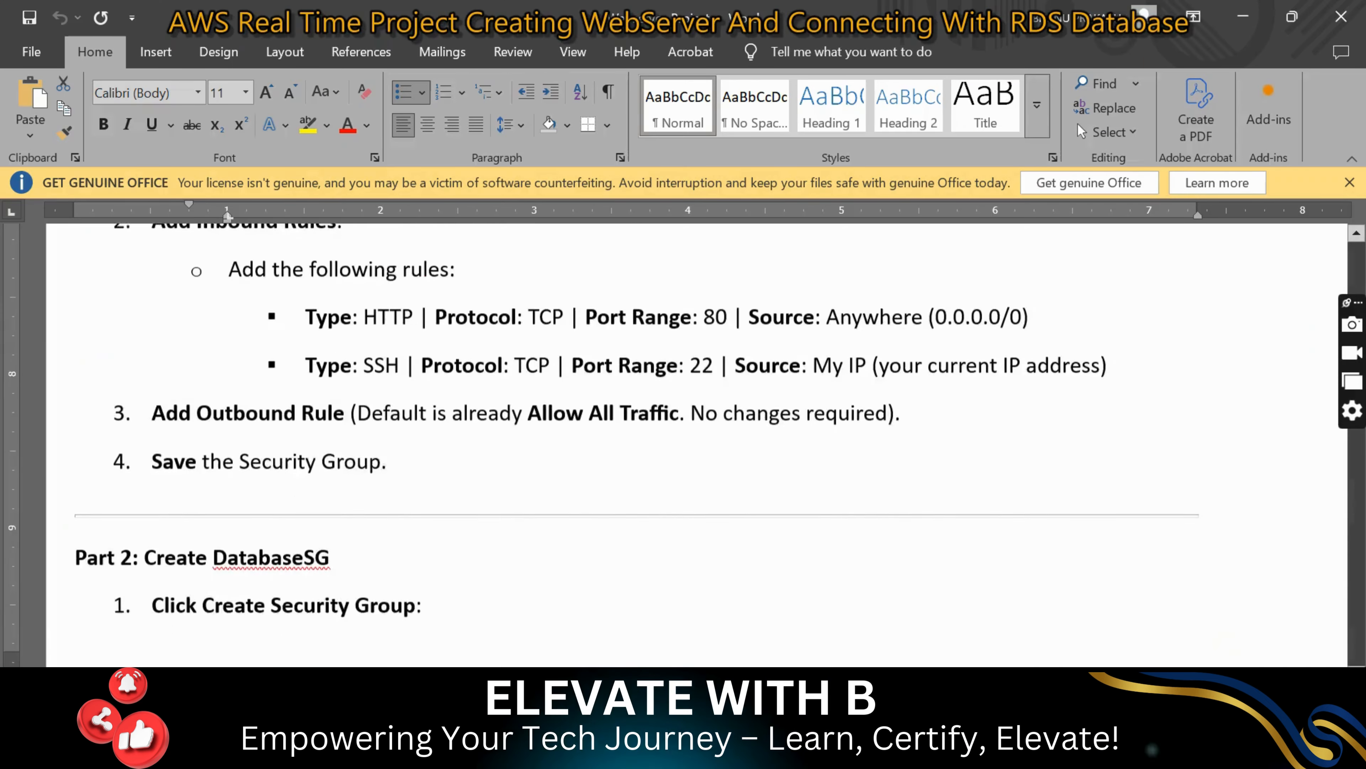
scroll(683, 441, up, 4)
scroll(684, 441, down, 1)
scroll(684, 441, down, 5)
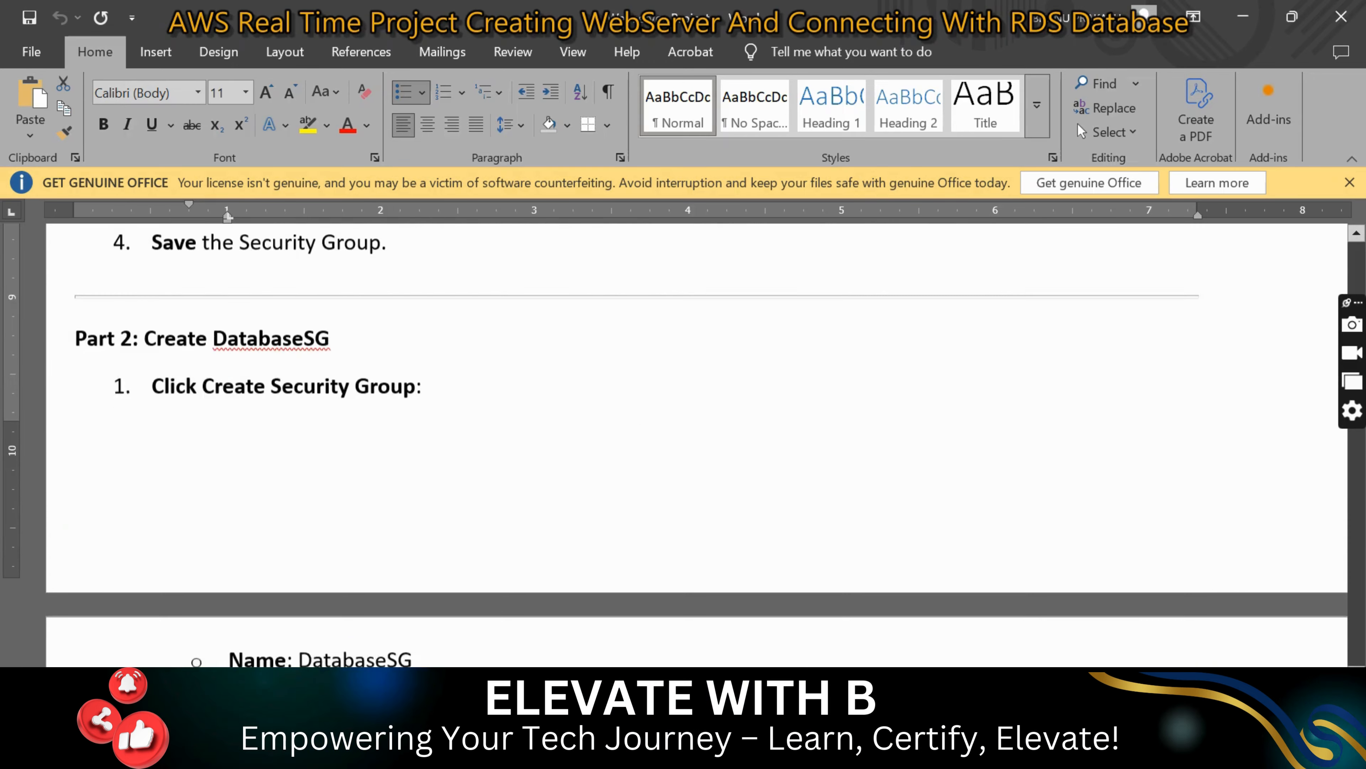
scroll(683, 441, down, 2)
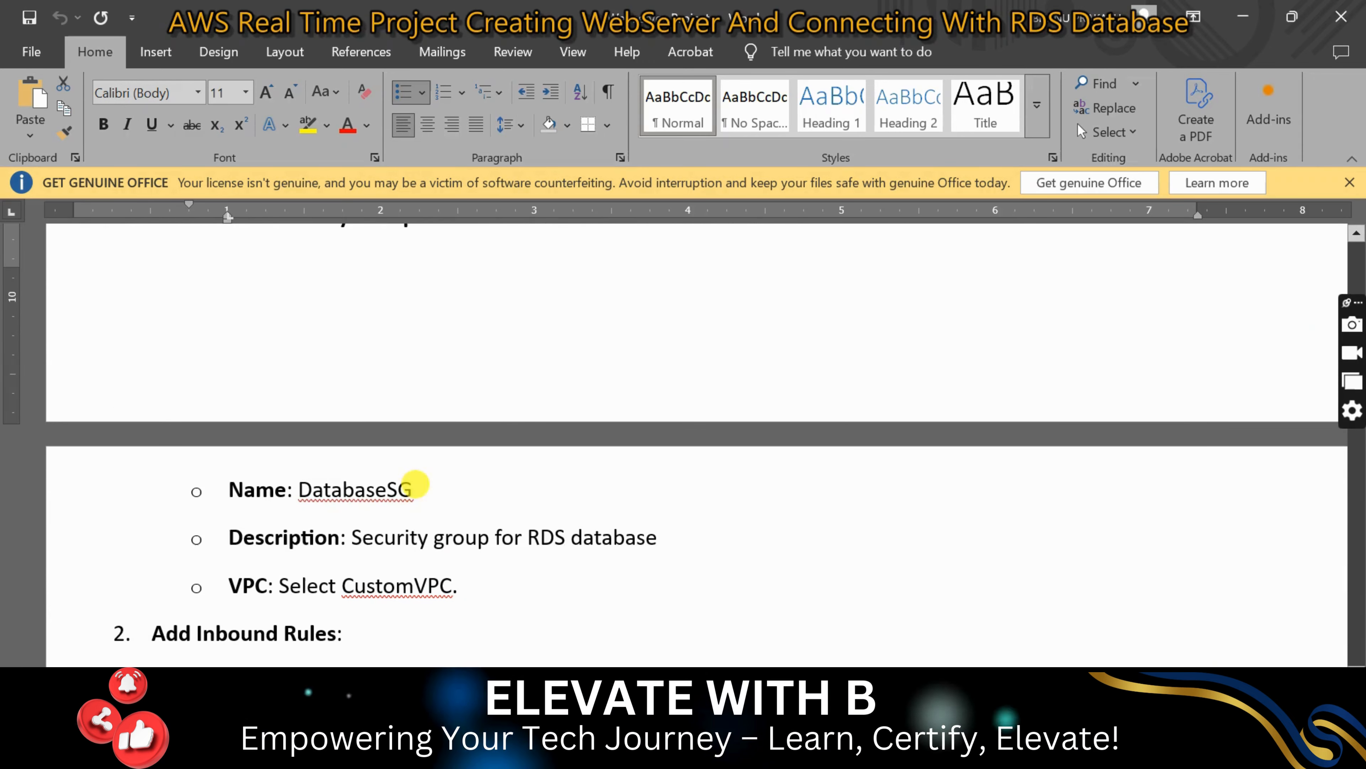
drag(413, 488, 314, 488)
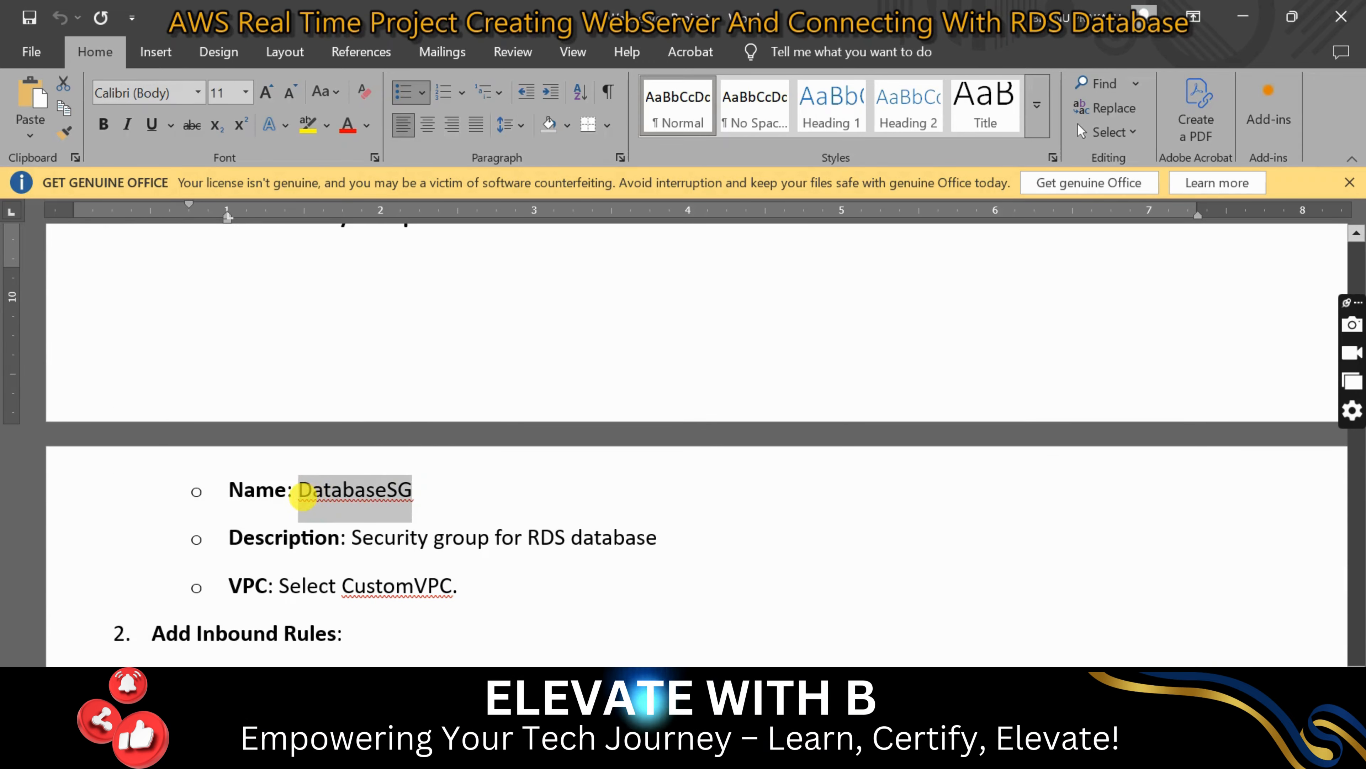
key(alt+Tab)
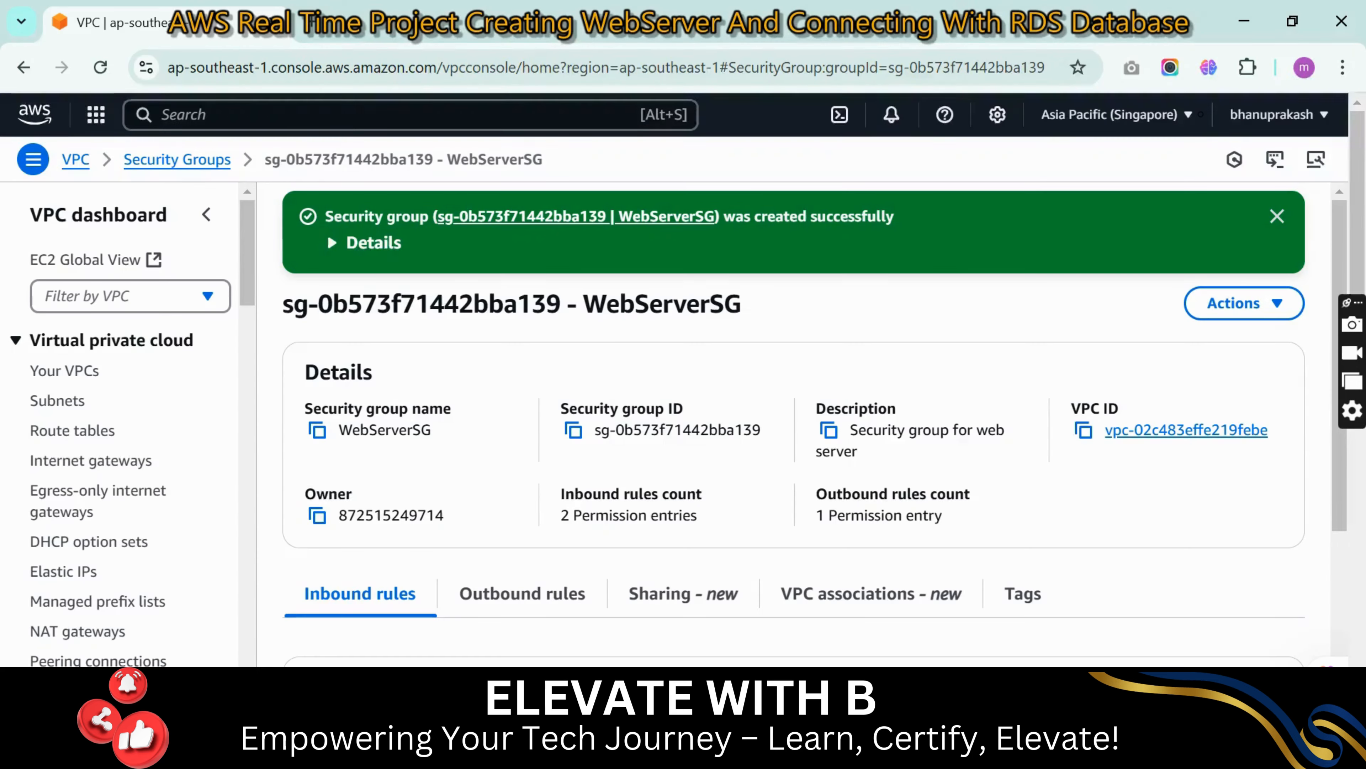
- Start creating another security group from the VPC Security Groups list and name it DatabaseSG
scroll(119, 425, down, 10)
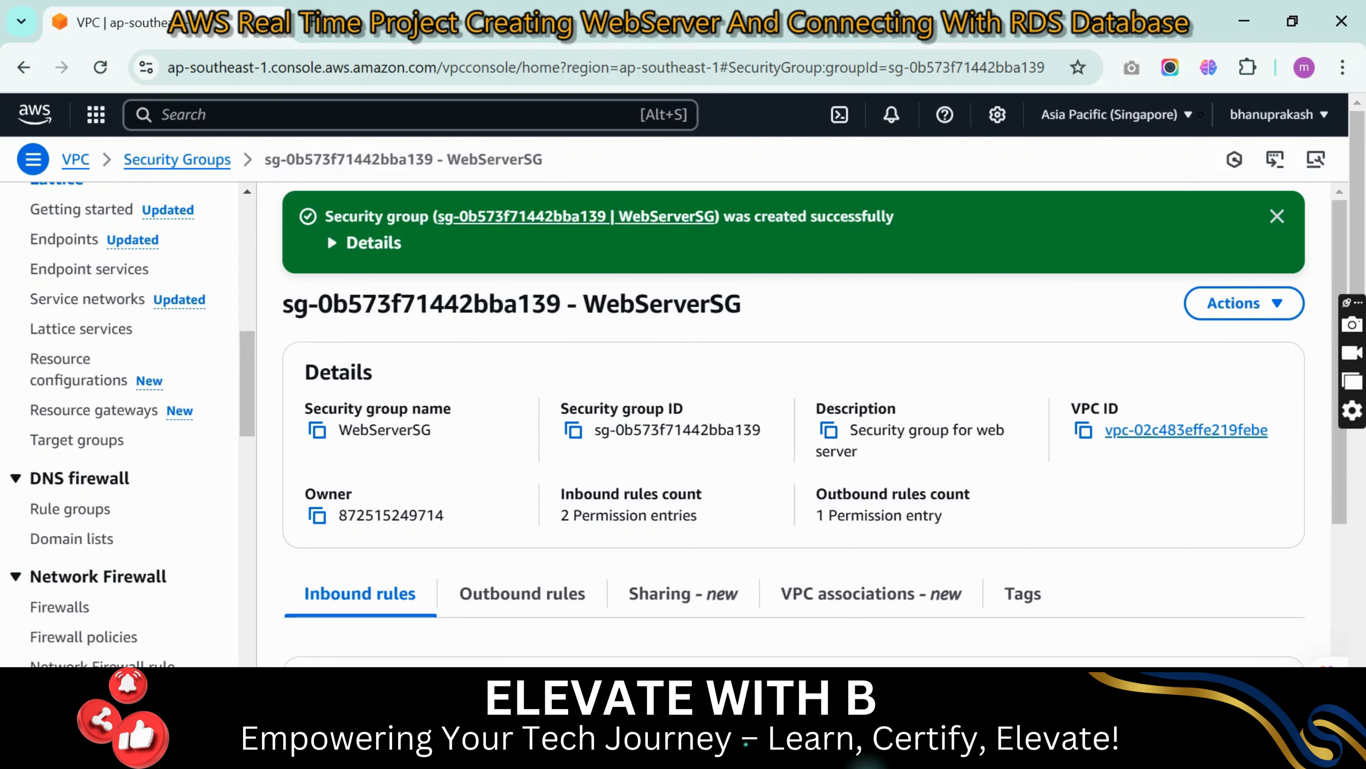
scroll(118, 425, down, 8)
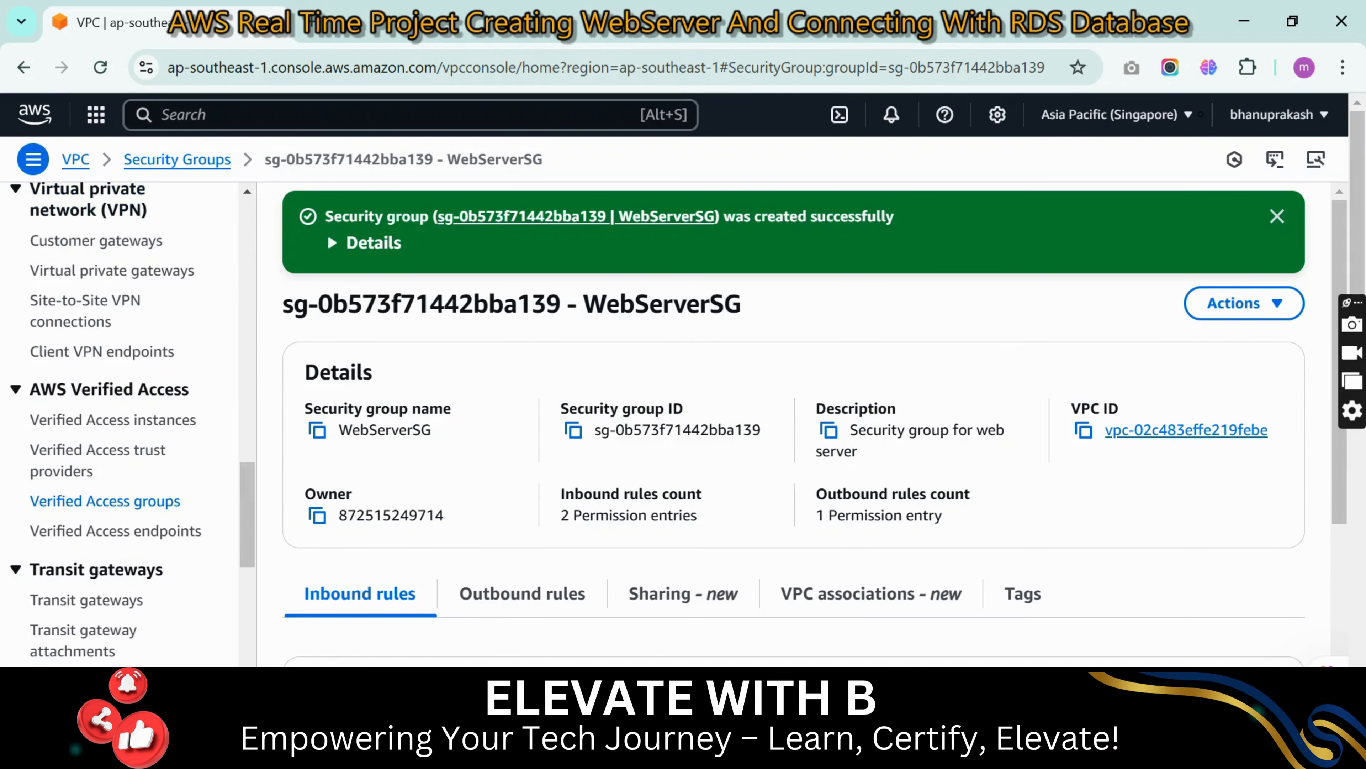
scroll(118, 425, up, 4)
scroll(118, 425, up, 10)
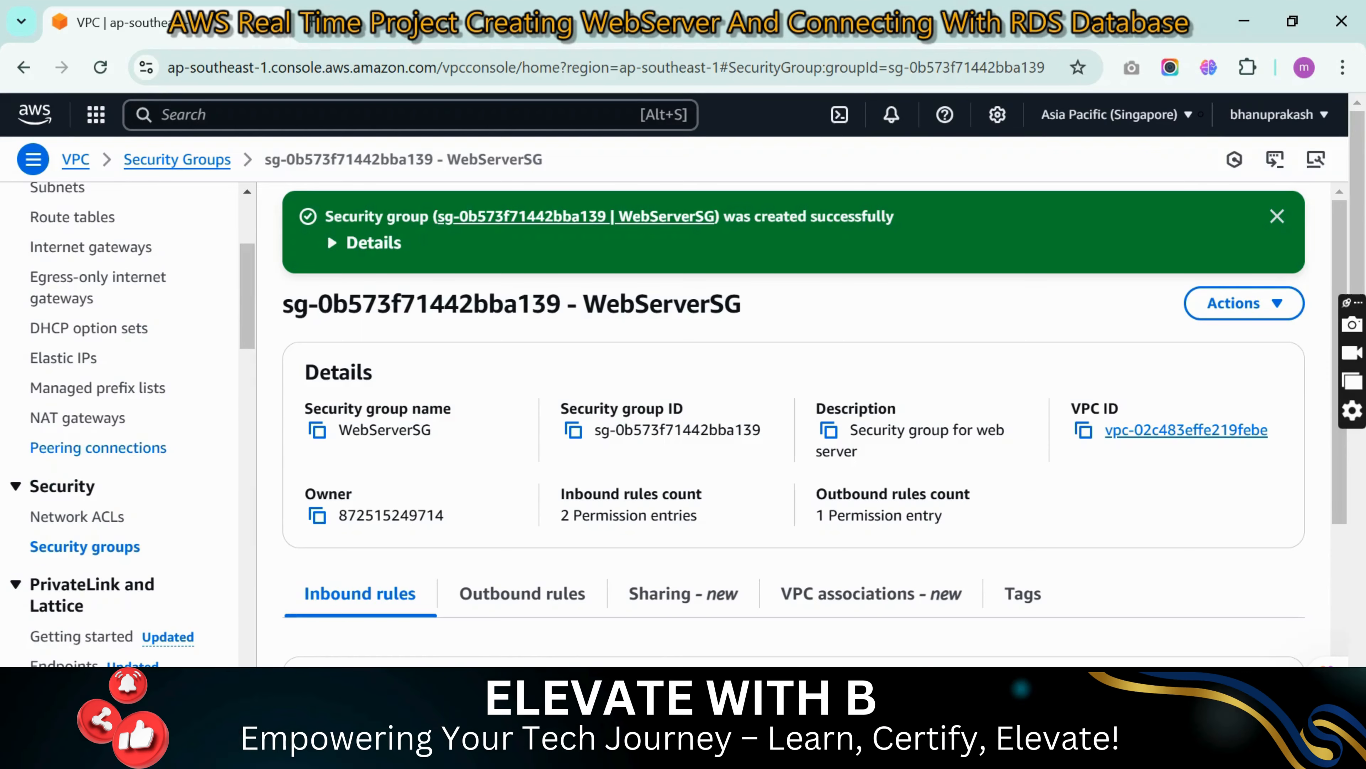
click(80, 546)
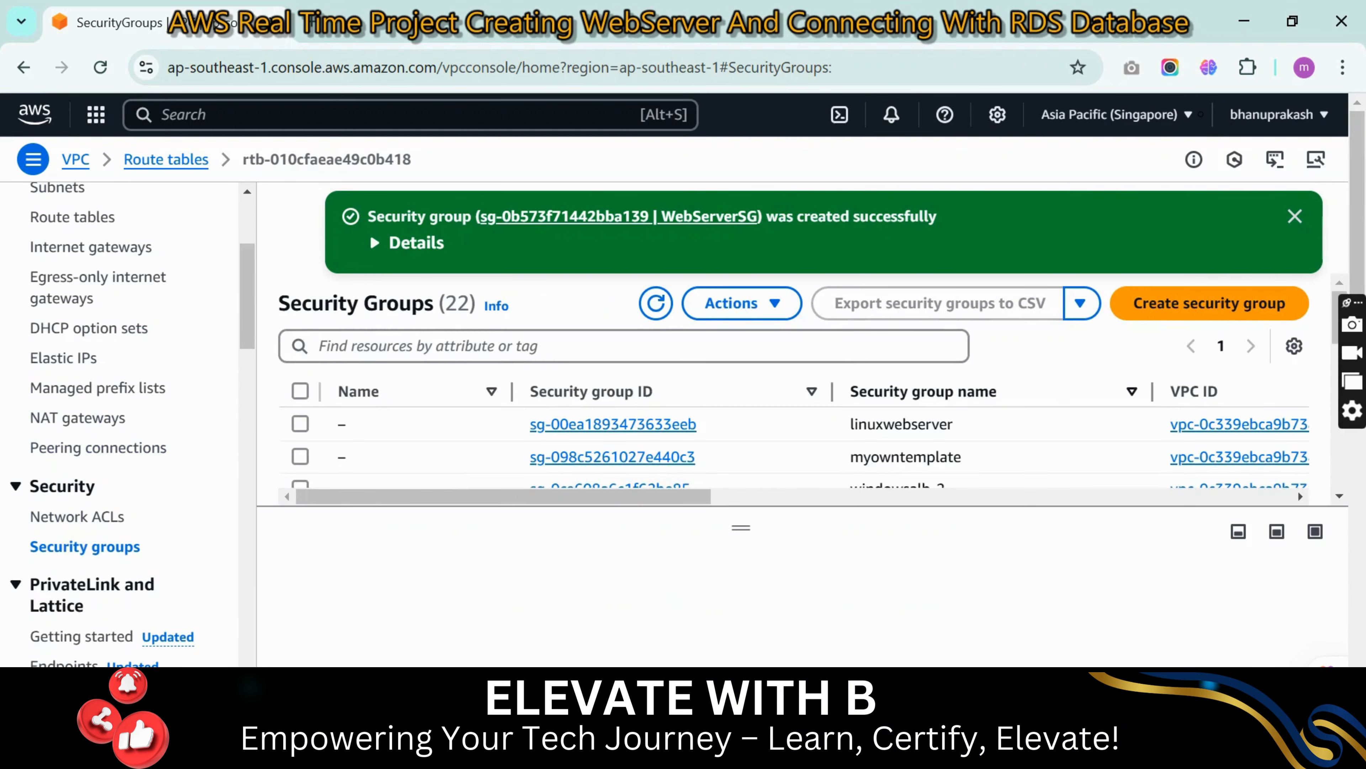
click(1130, 304)
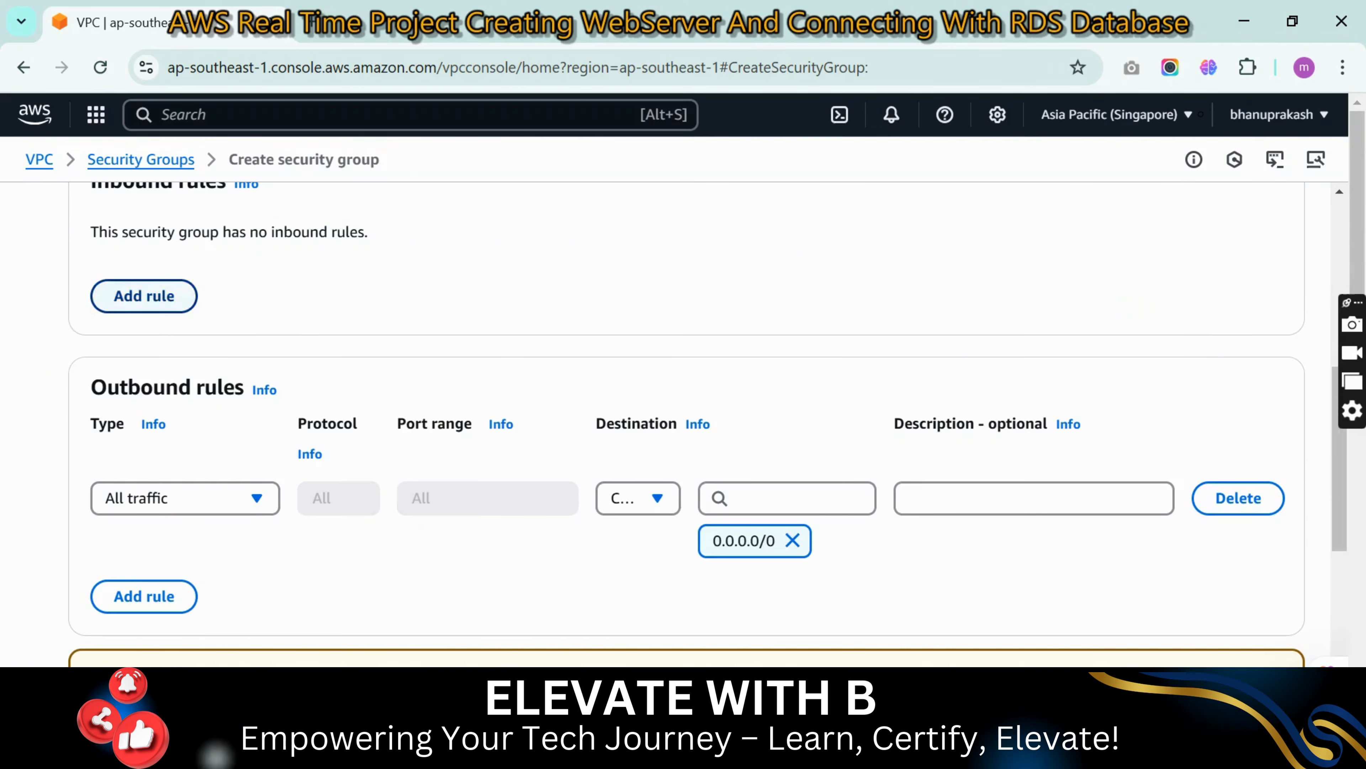
scroll(185, 383, up, 8)
click(185, 380)
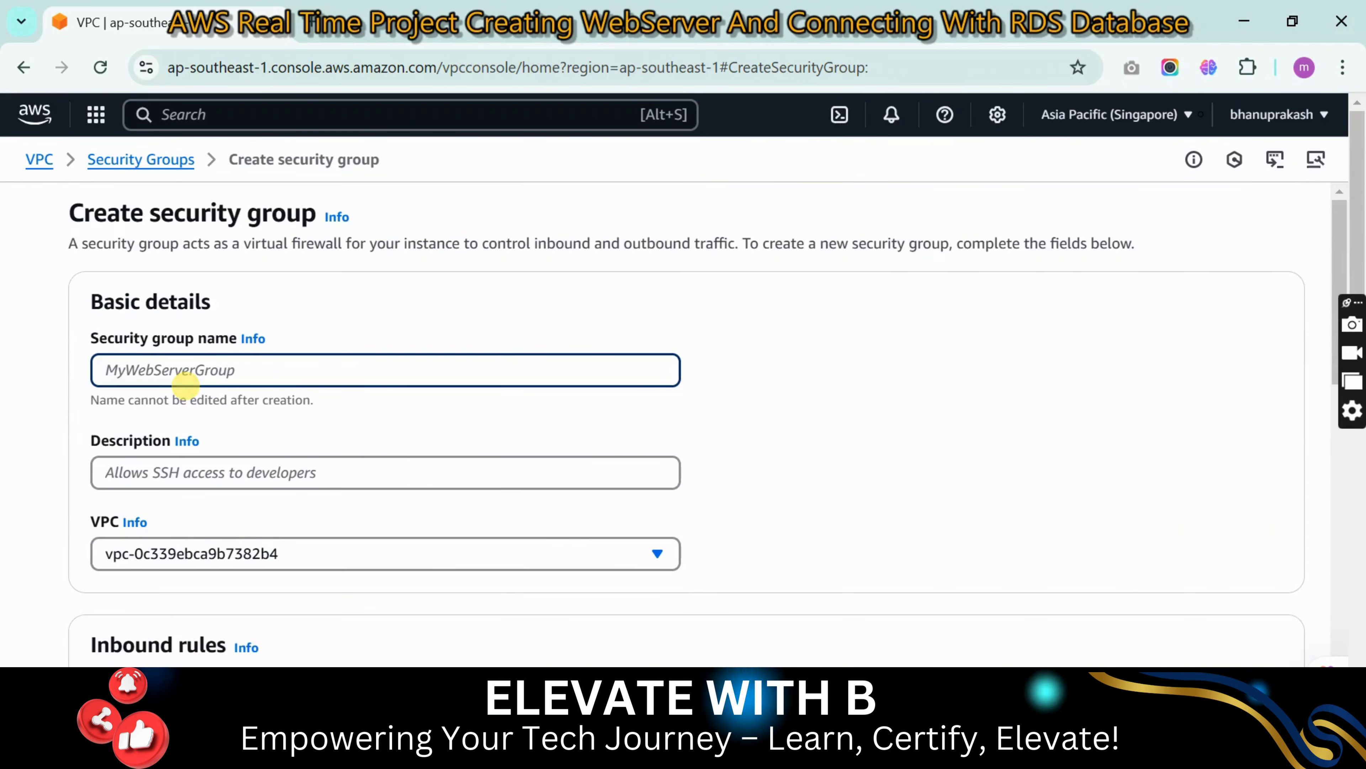
text(DatabaseSG)
- Copy the description "Security group for RDS database" from the Word guide into the AWS form and choose CustomVPC as the VPC
click(294, 478)
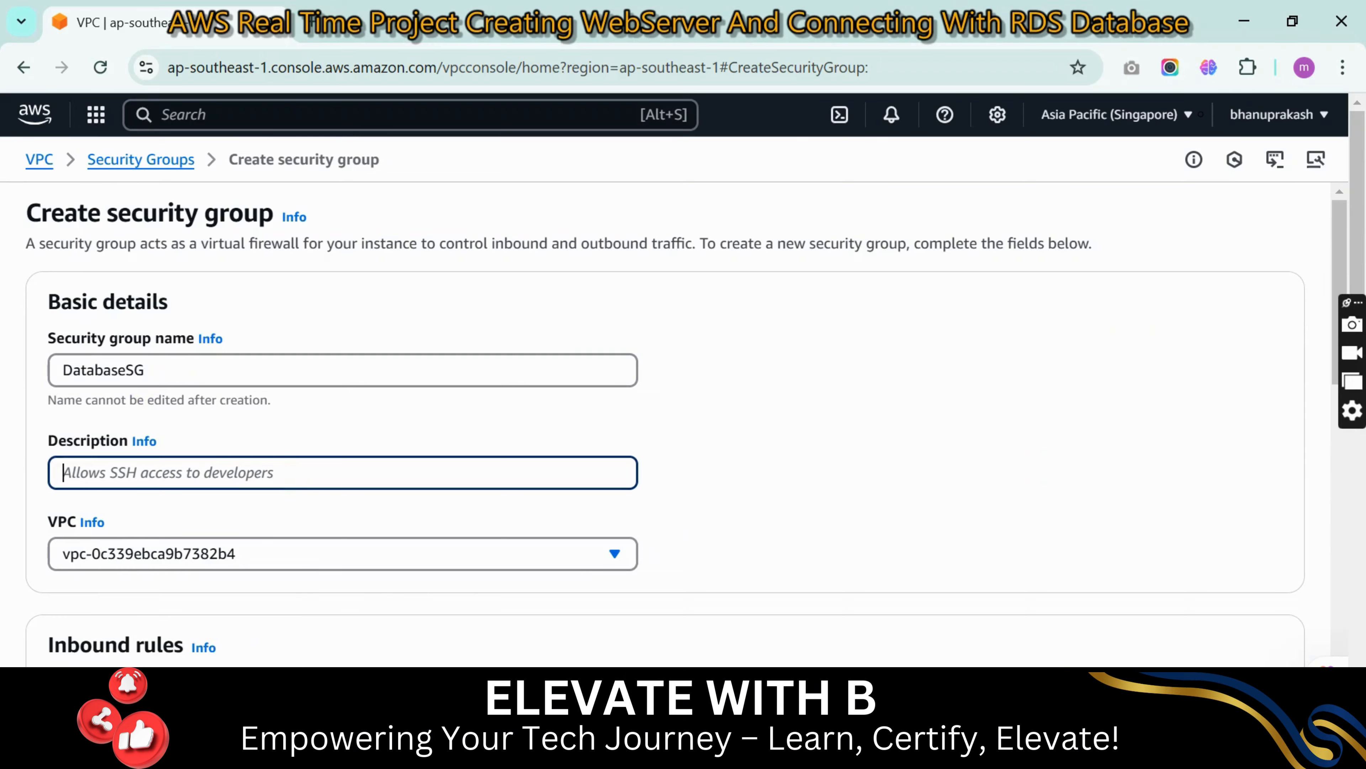
key(alt+Tab)
drag(507, 548, 657, 548)
key(ctrl+c)
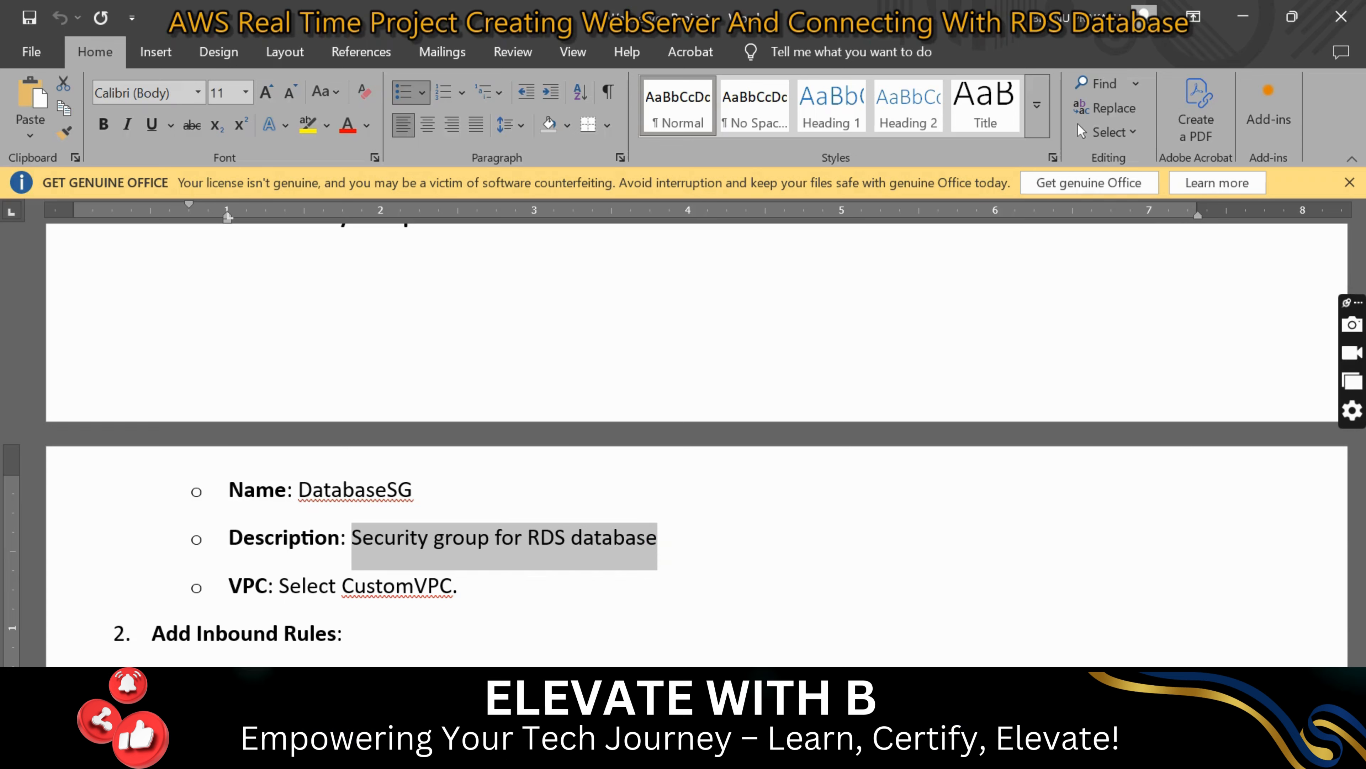
key(alt+Tab)
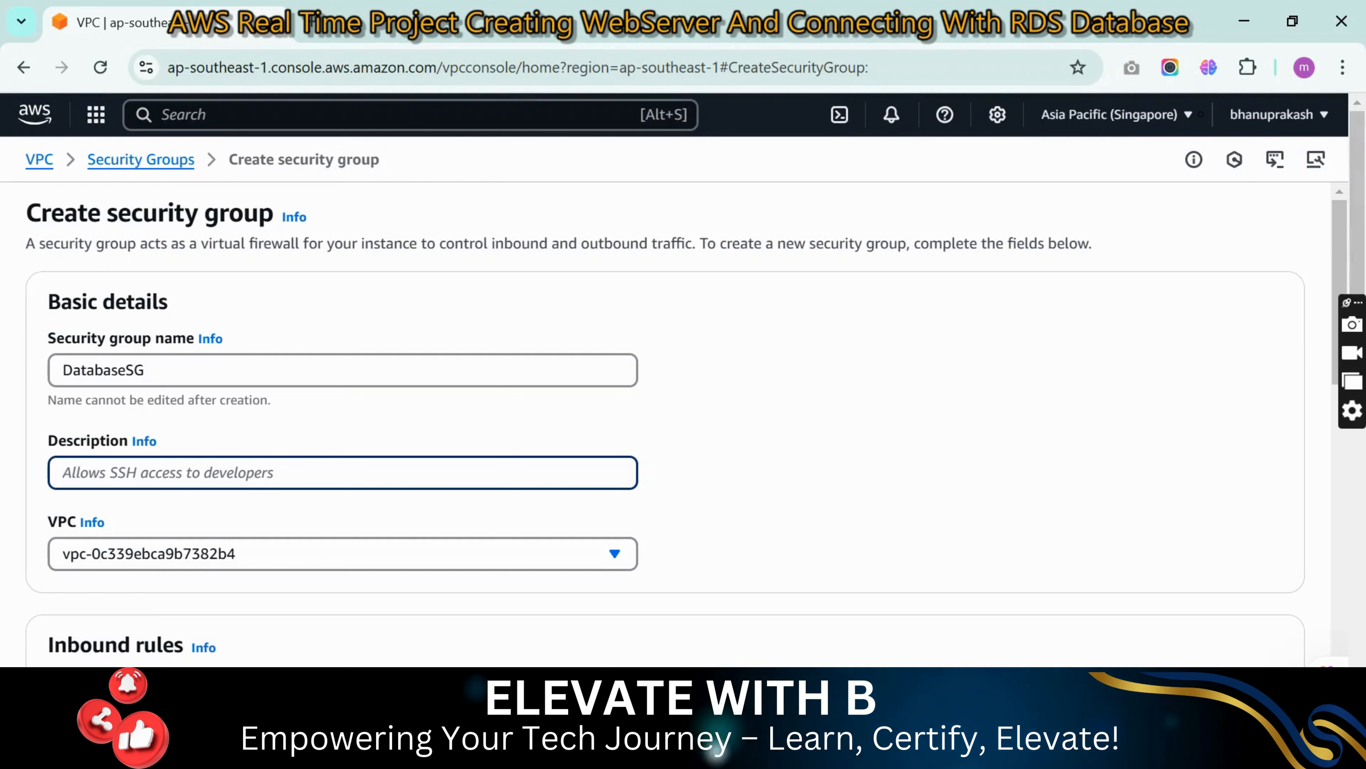
key(ctrl+v)
click(329, 556)
click(272, 505)
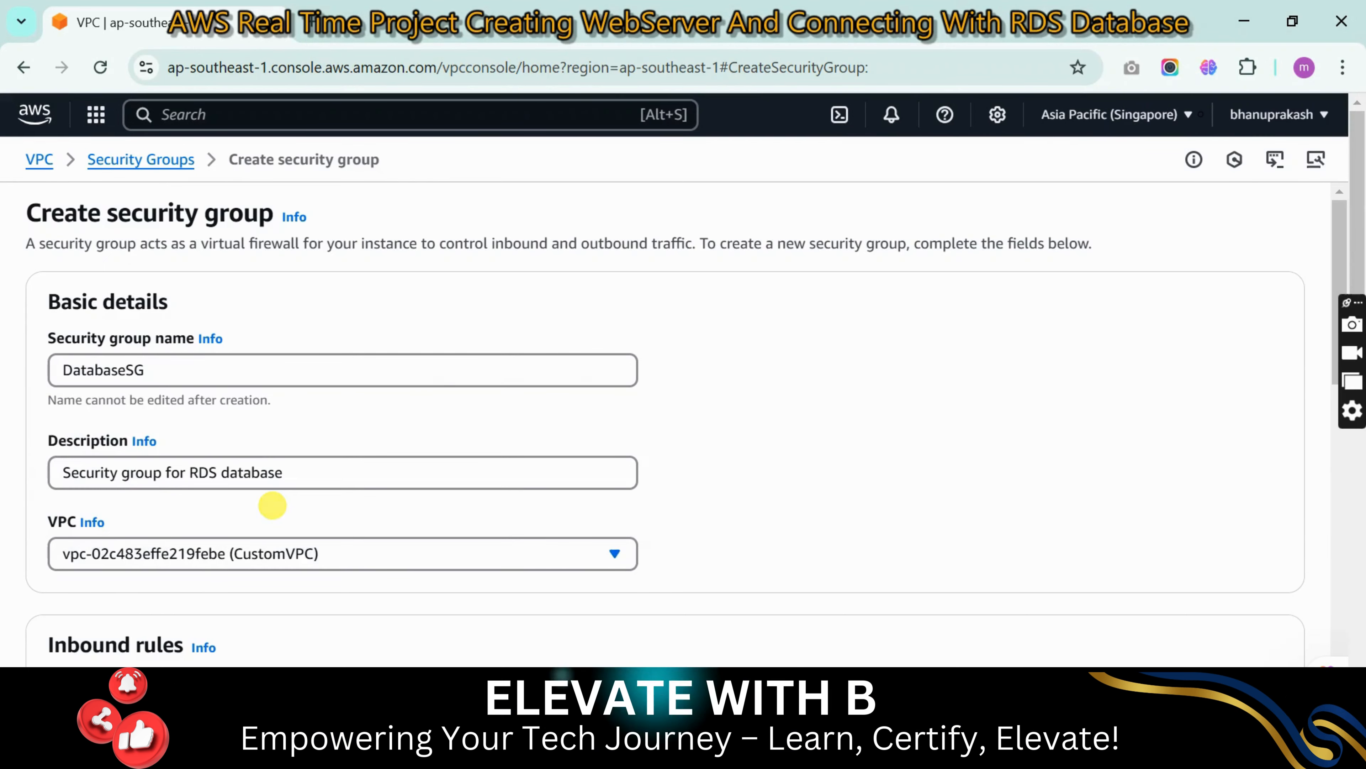
- Add an inbound rule of type MYSQL/Aurora to the DatabaseSG security group
scroll(272, 505, down, 8)
scroll(162, 377, up, 2)
click(118, 330)
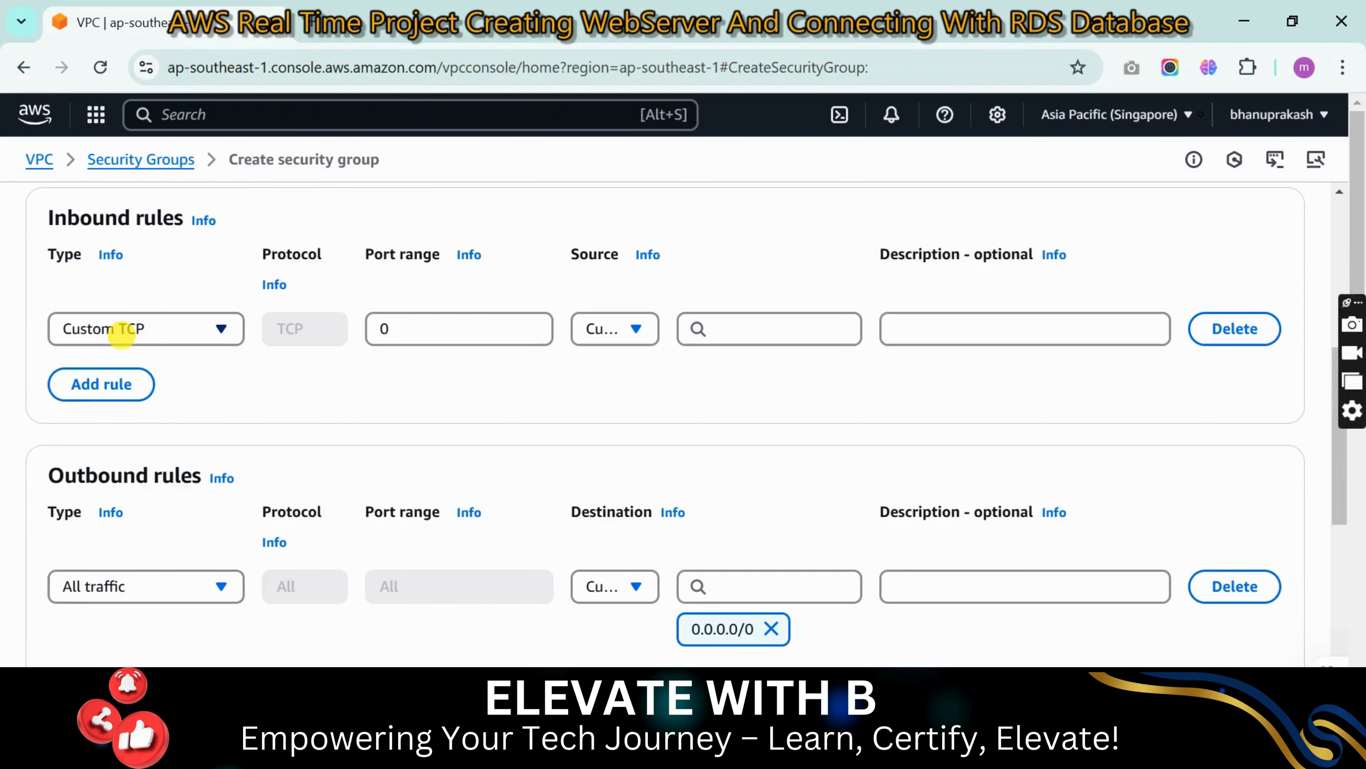
click(88, 331)
scroll(145, 539, down, 5)
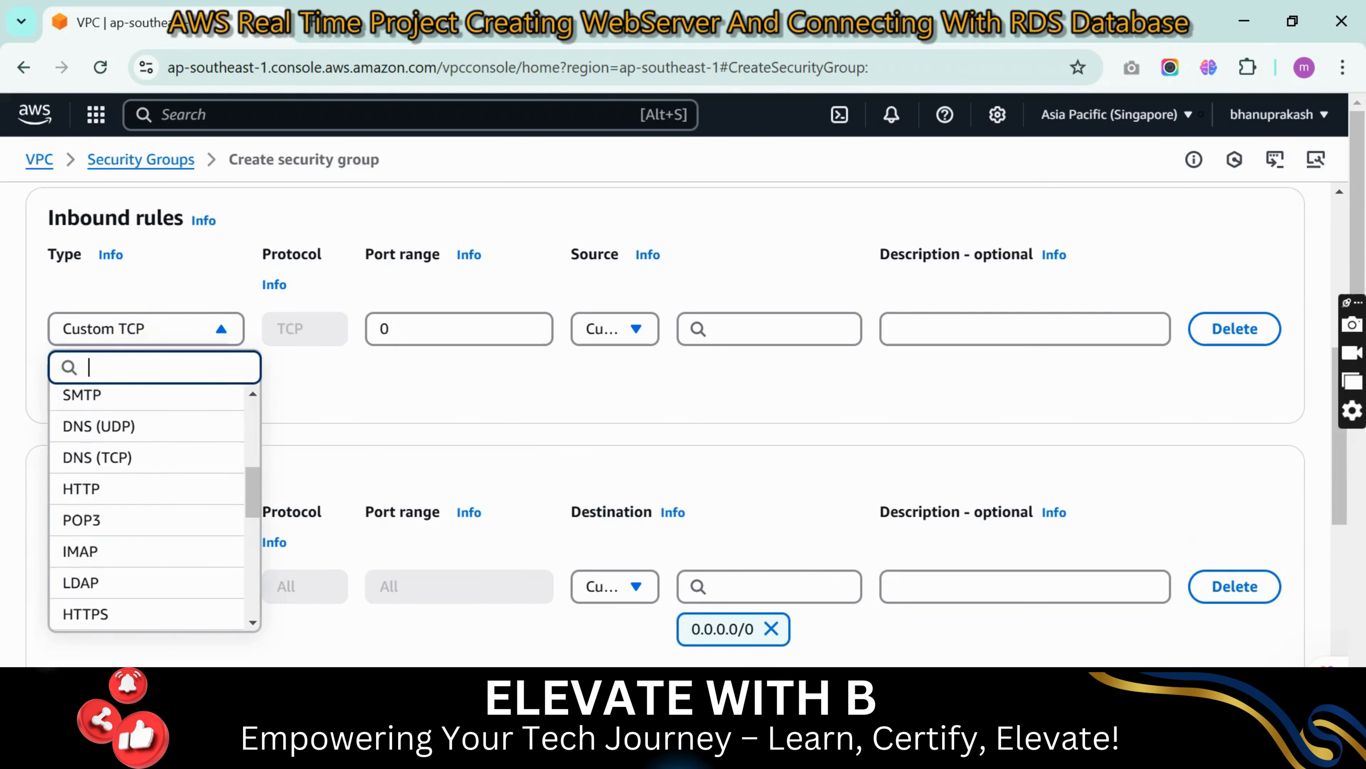
scroll(145, 538, down, 4)
click(105, 616)
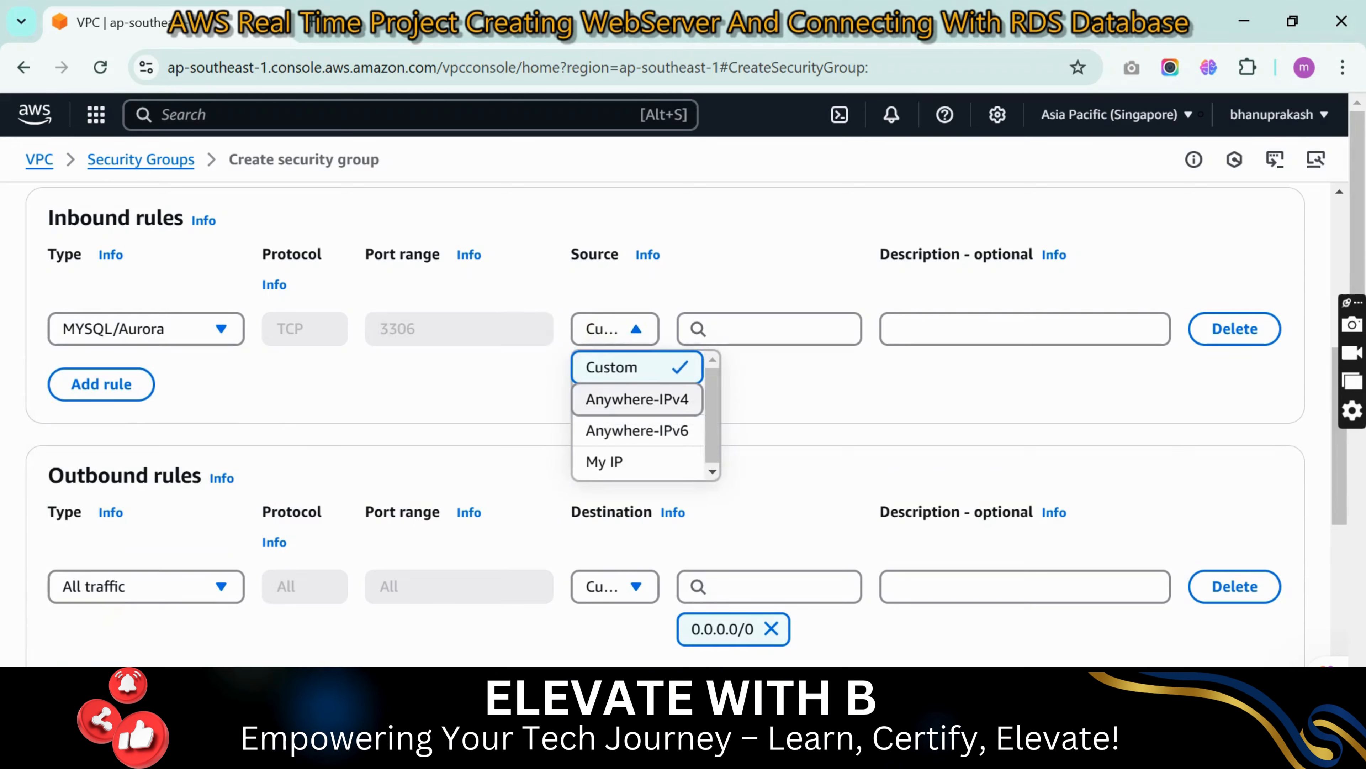
click(525, 409)
click(751, 326)
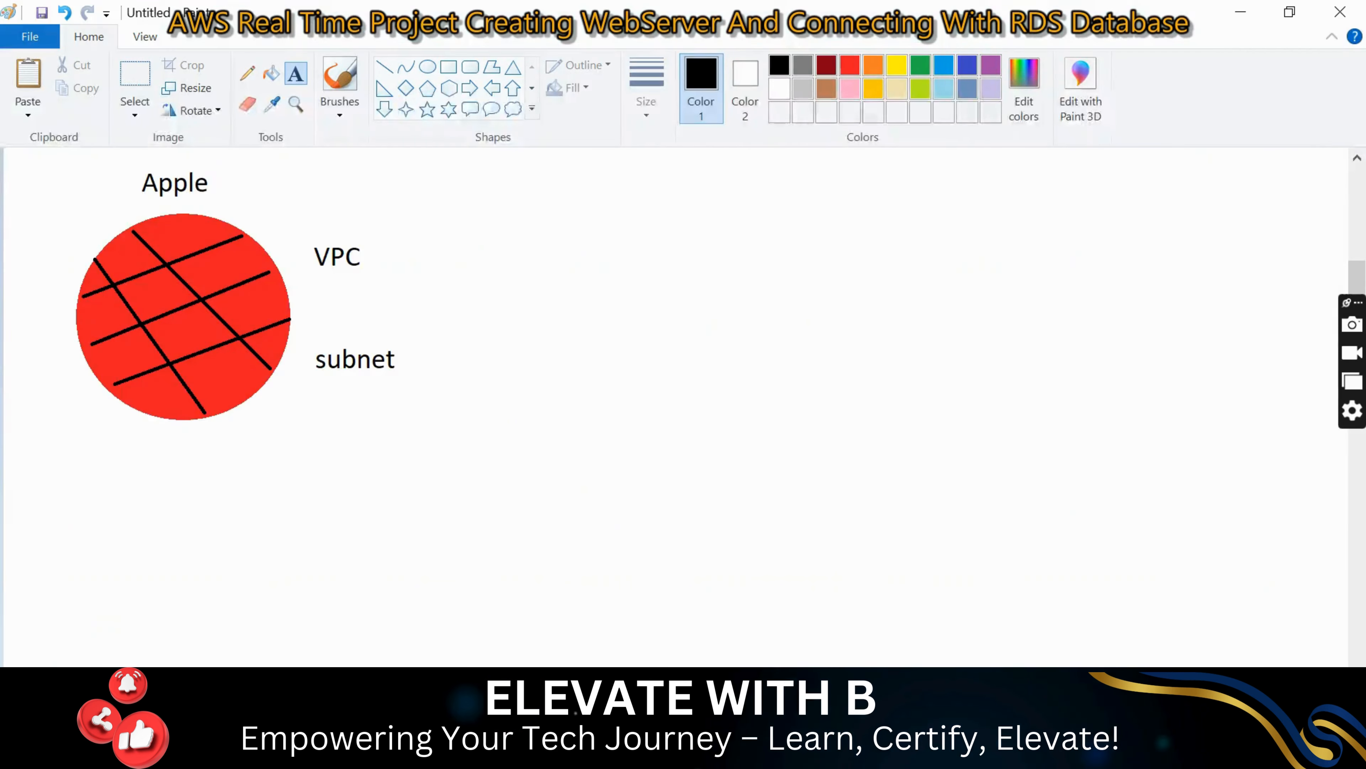
scroll(683, 404, up, 3)
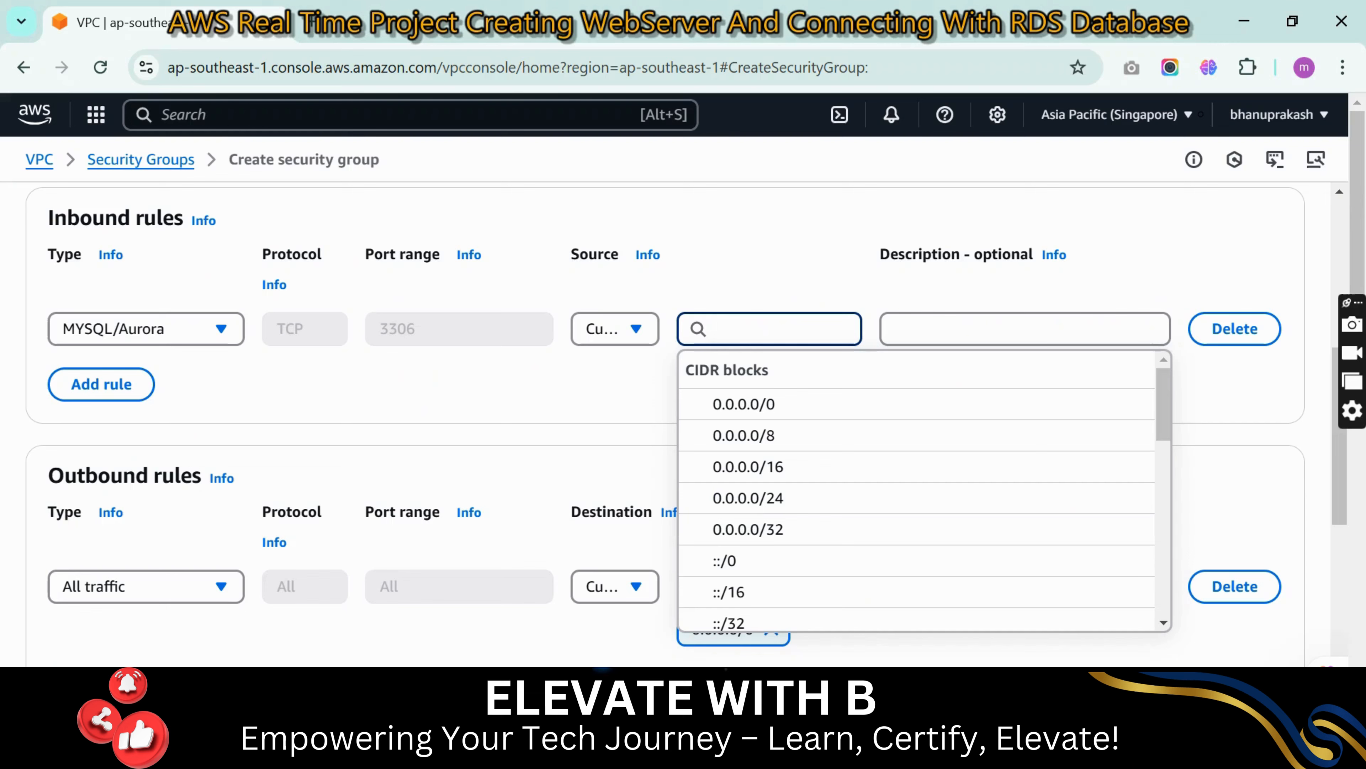
- Open the AWS console in a second browser tab and go to the VPC Security Groups list
right_click(24, 108)
click(44, 134)
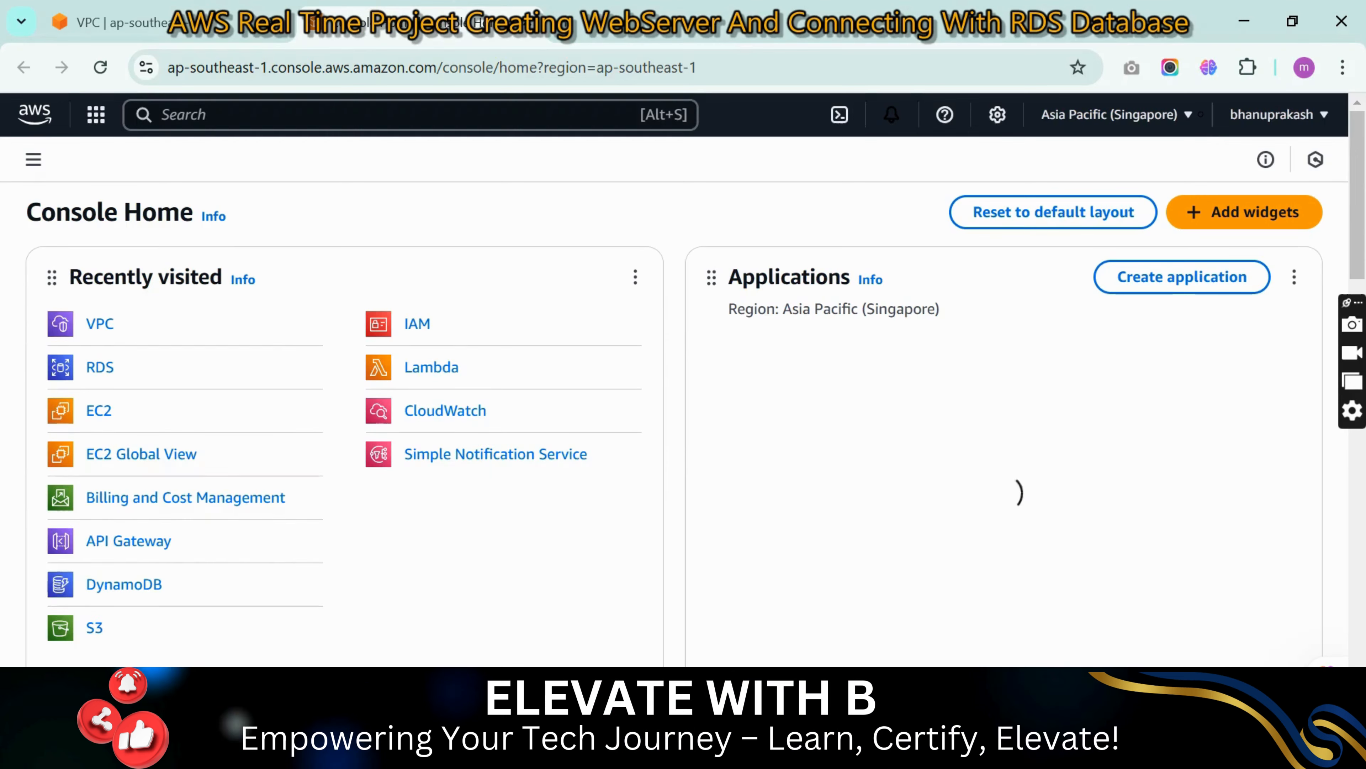
click(99, 323)
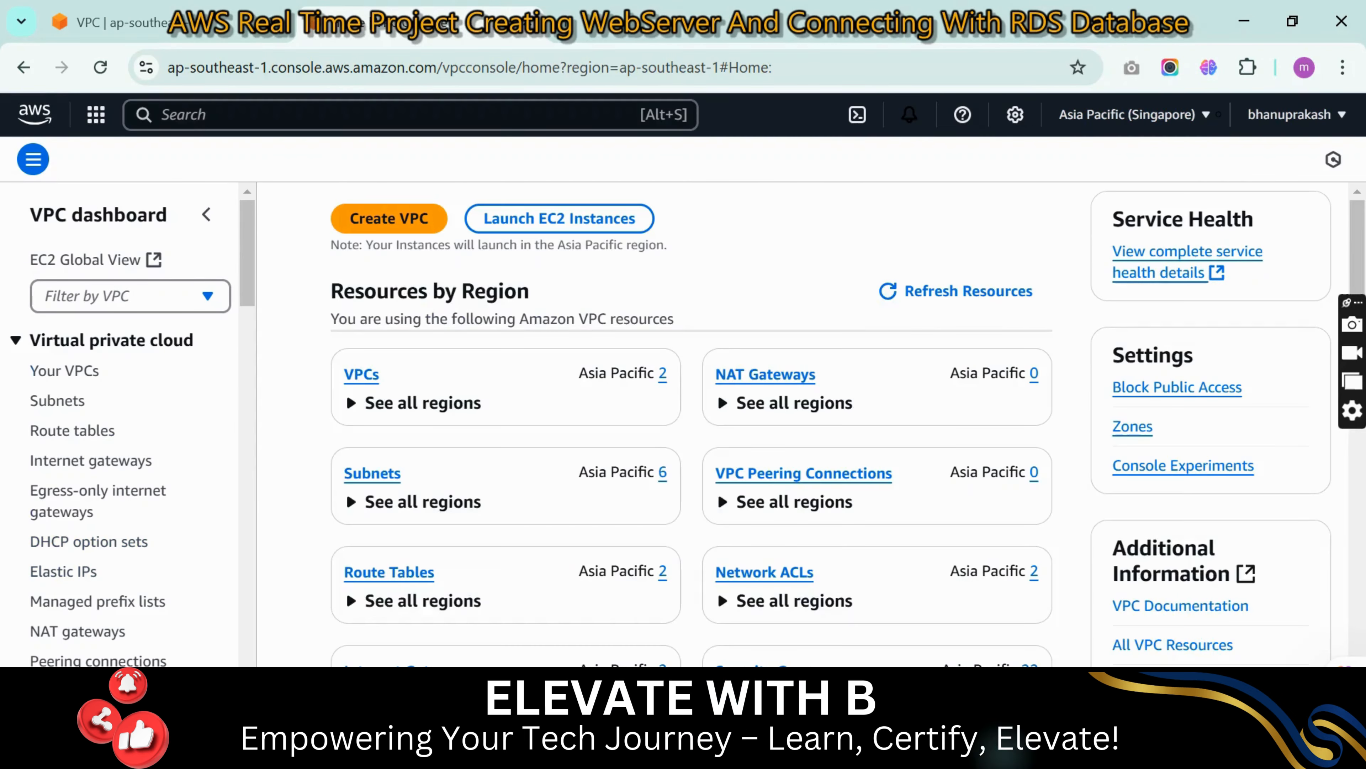
scroll(107, 430, down, 3)
scroll(92, 485, down, 3)
click(67, 437)
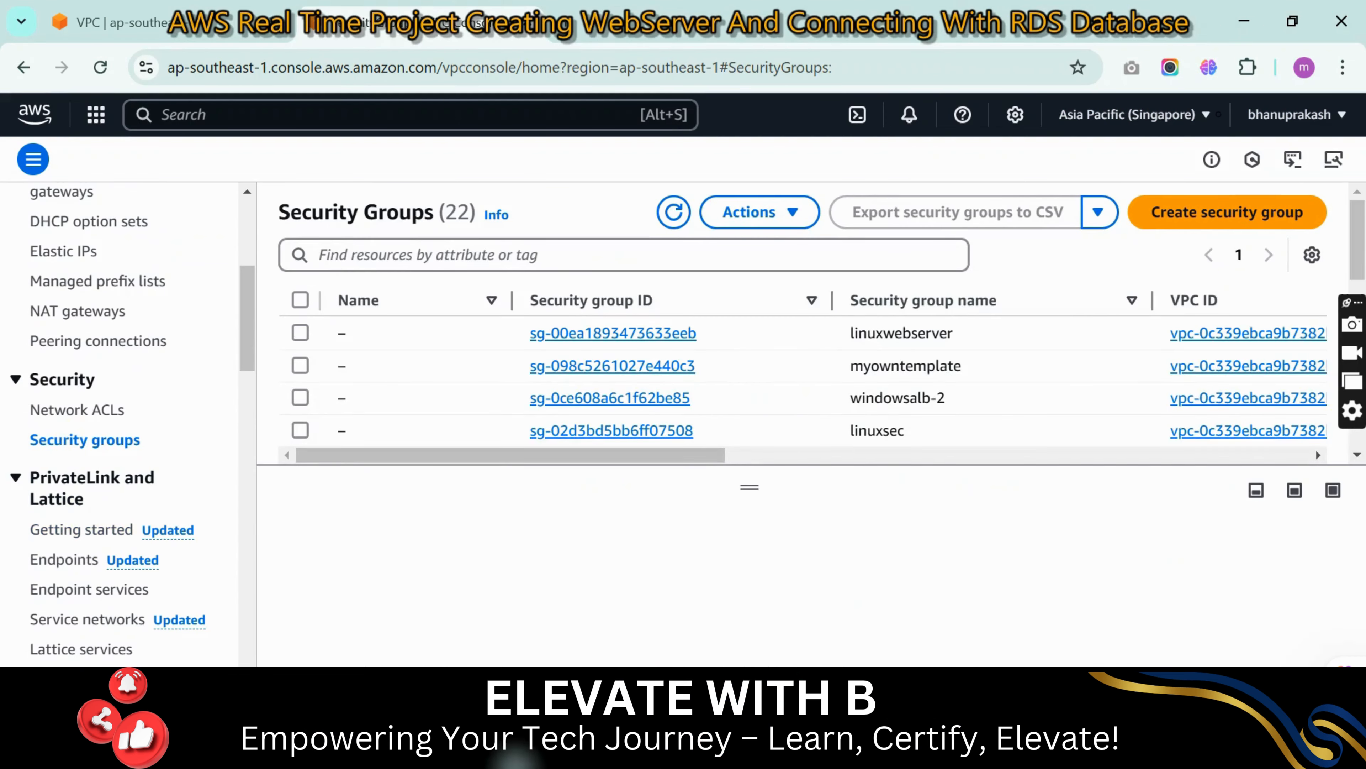
- Enlarge the security group list, find WebServerSG and copy its security group ID
click(323, 254)
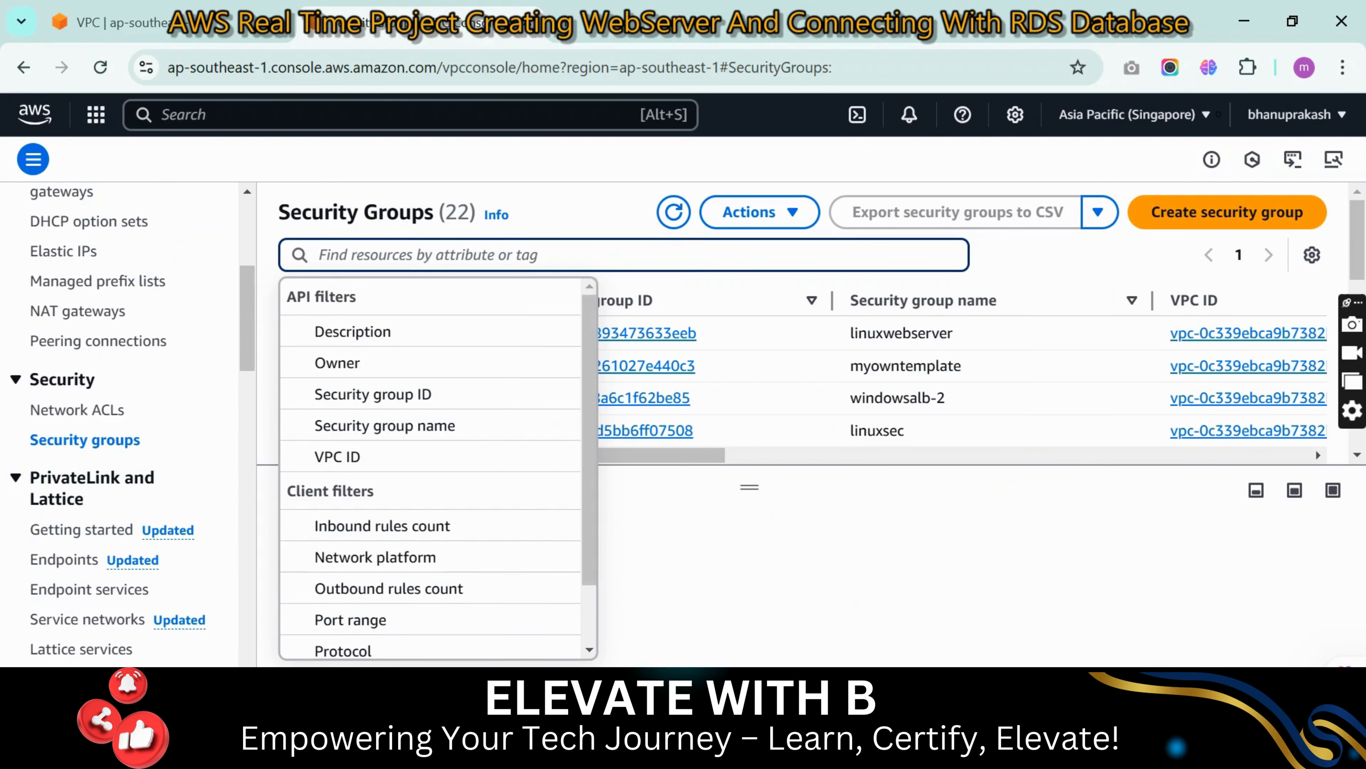
drag(749, 487, 753, 663)
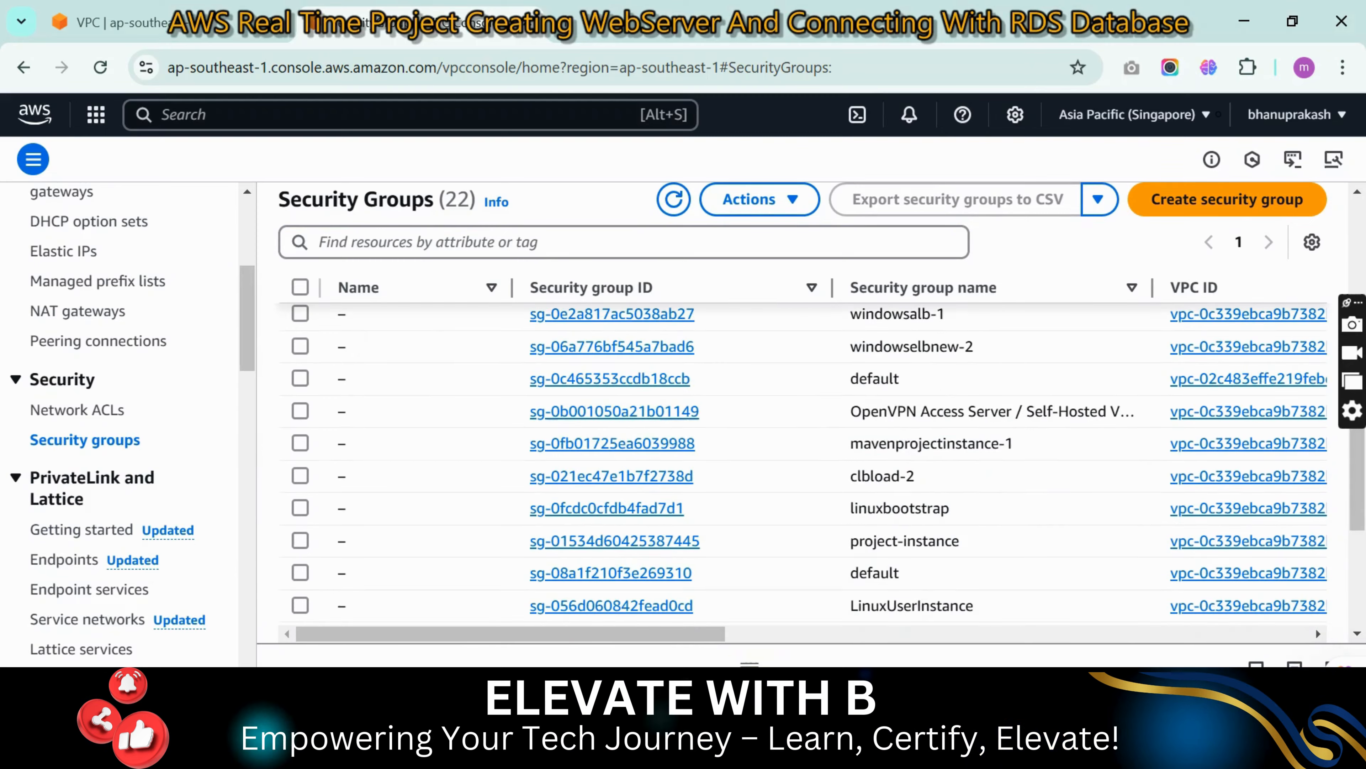
scroll(1316, 628, down, 3)
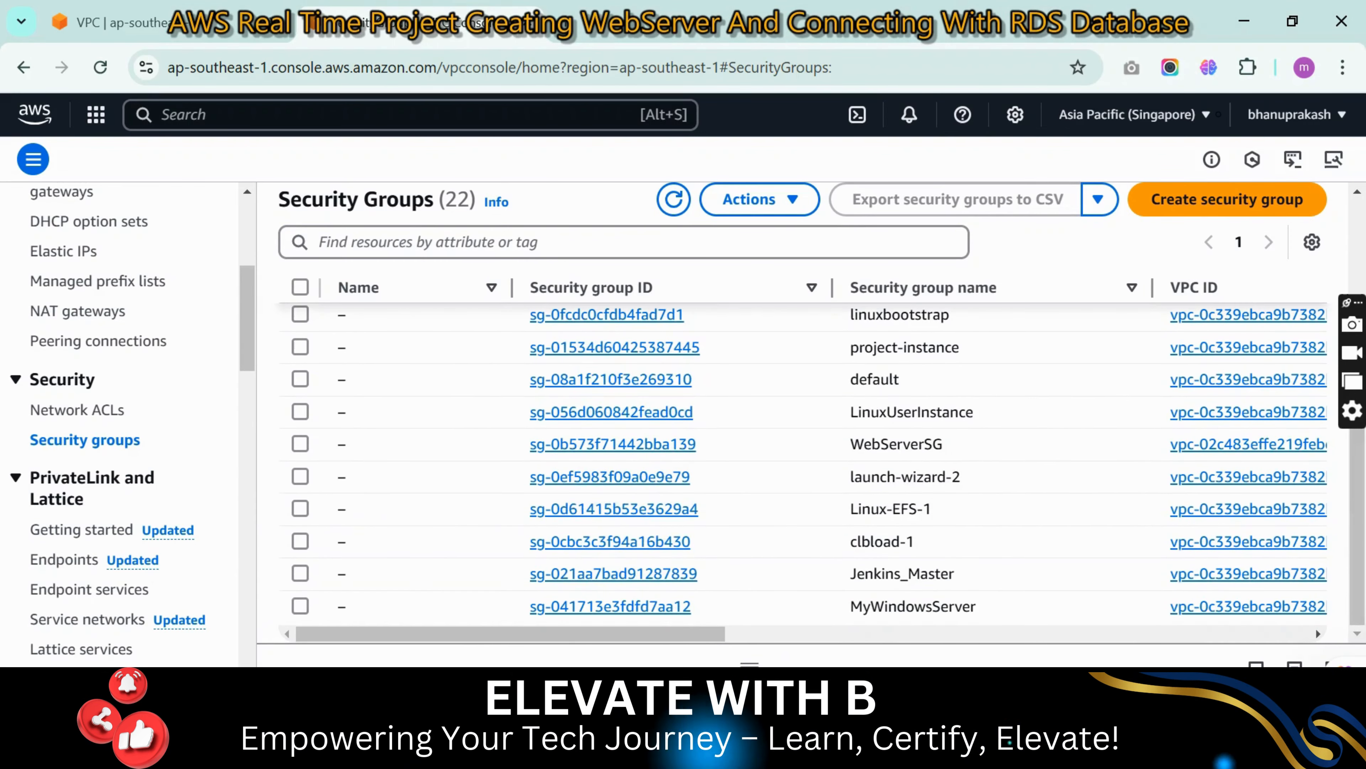
drag(851, 444, 960, 439)
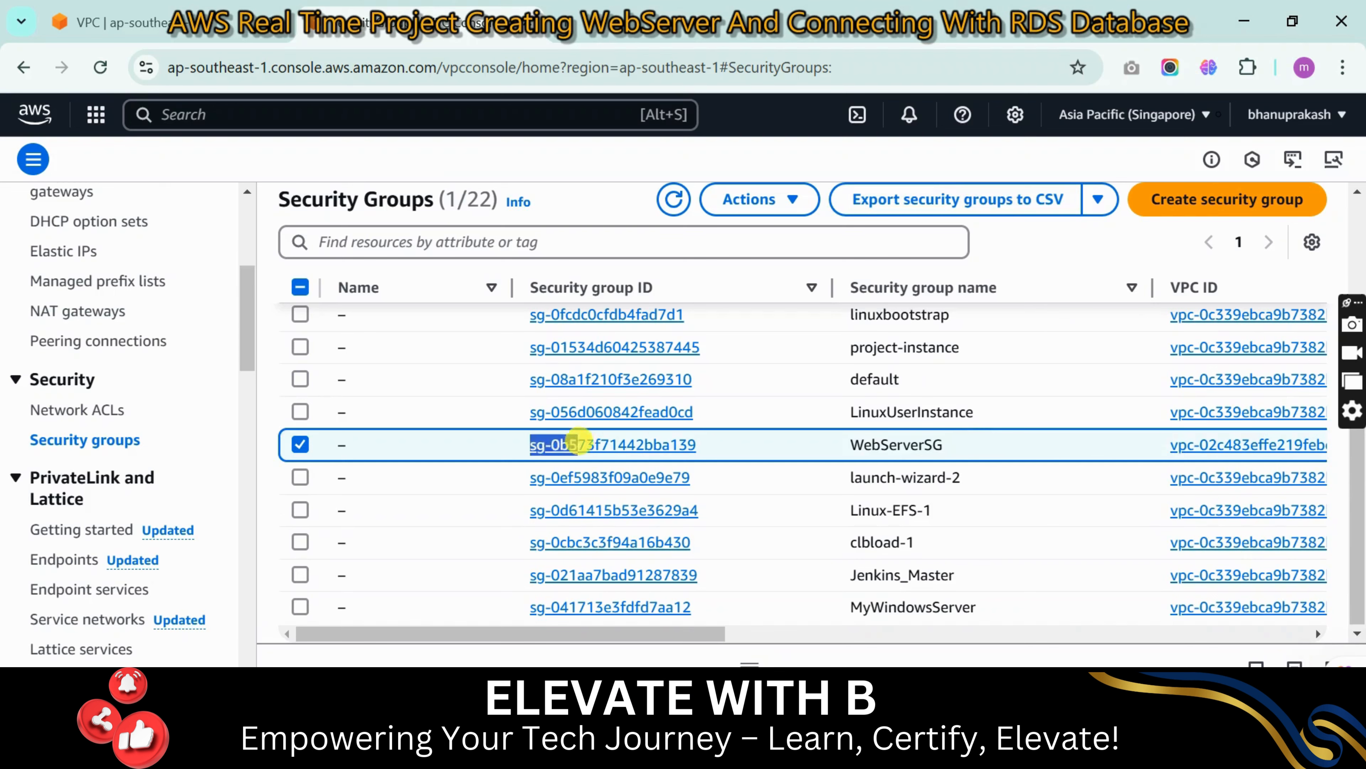
key(ctrl+c)
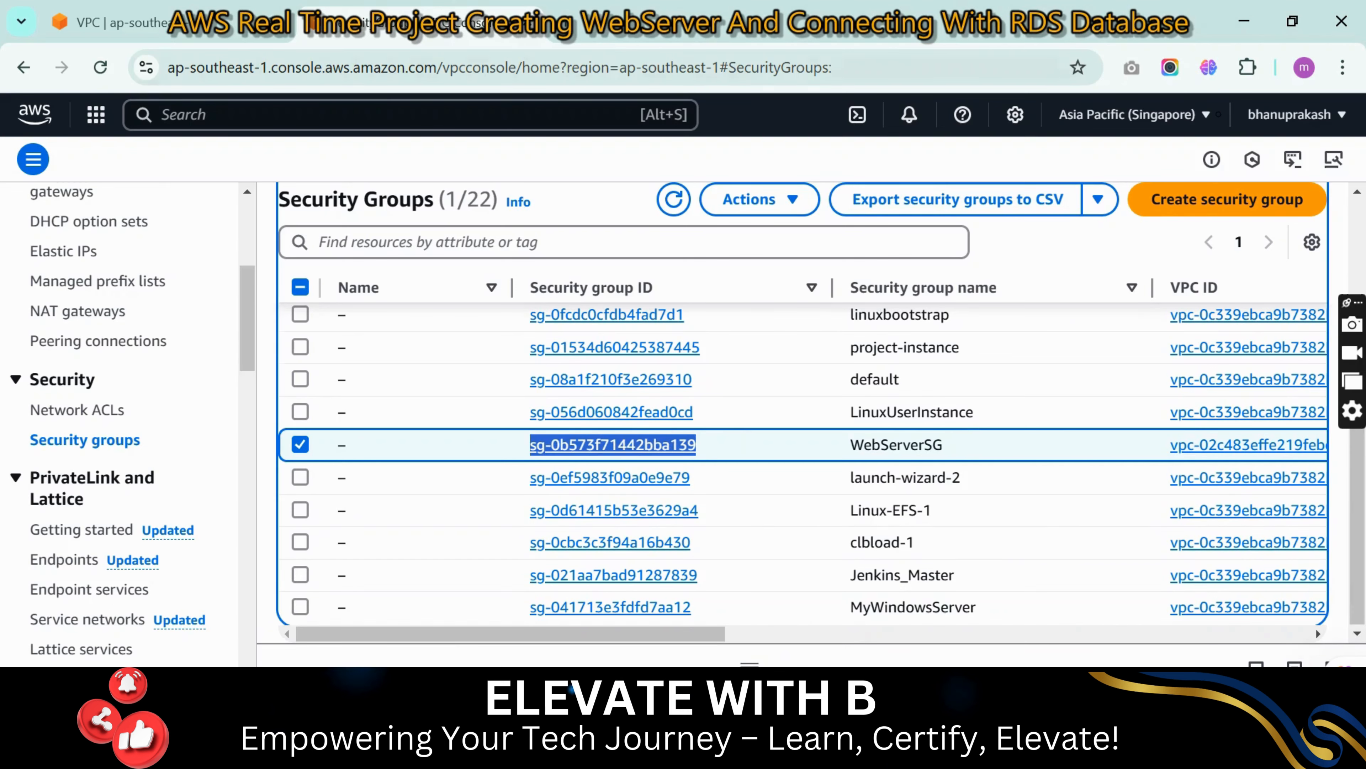
- Return to the DatabaseSG form and set WebServerSG as the source of the MYSQL/Aurora inbound rule using the copied ID
click(201, 32)
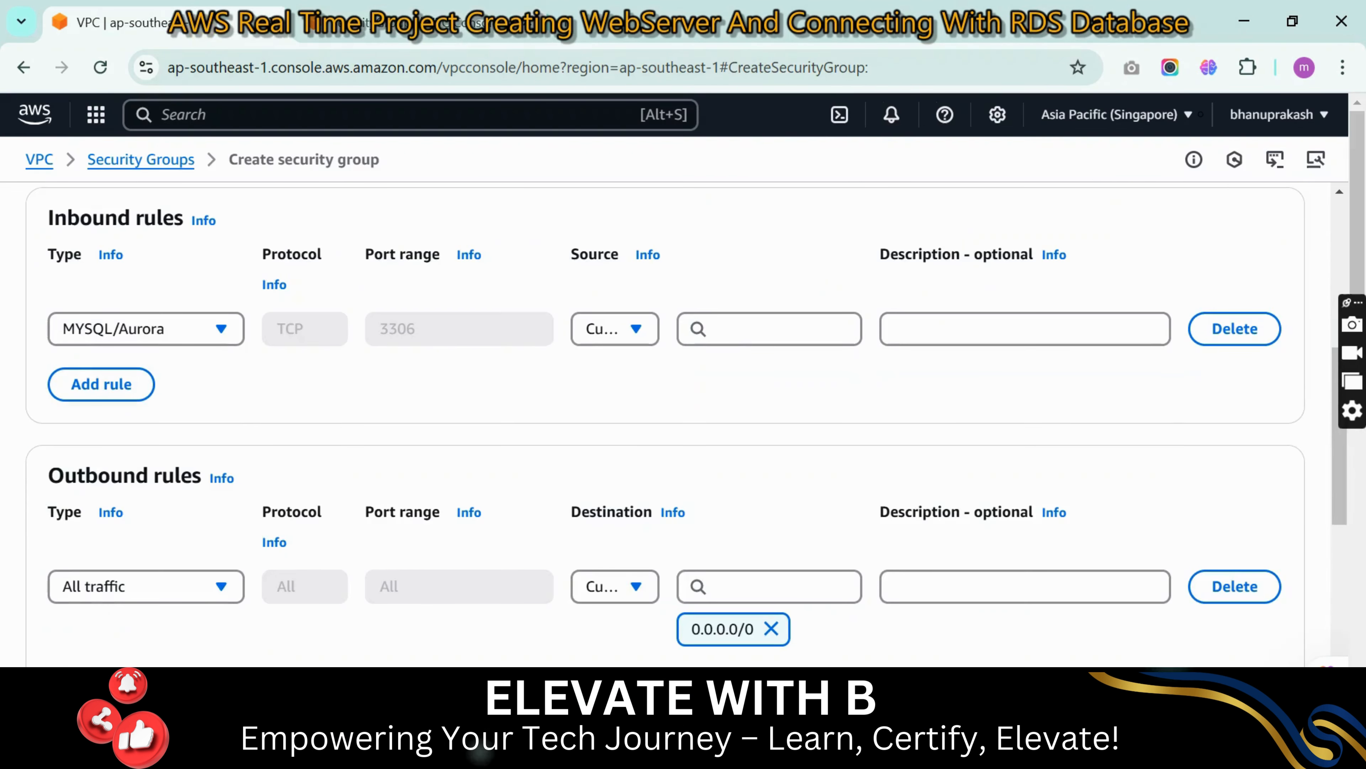
click(724, 335)
key(ctrl+v)
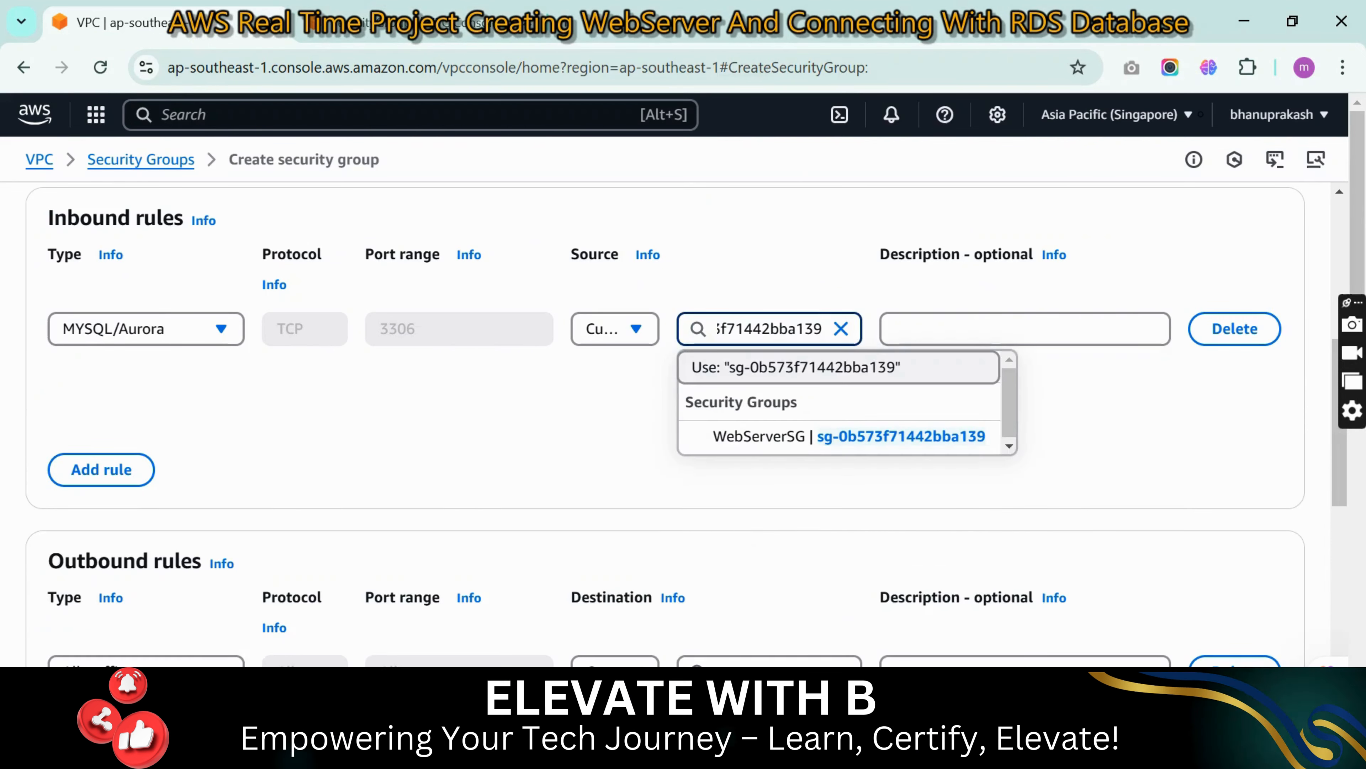
click(787, 430)
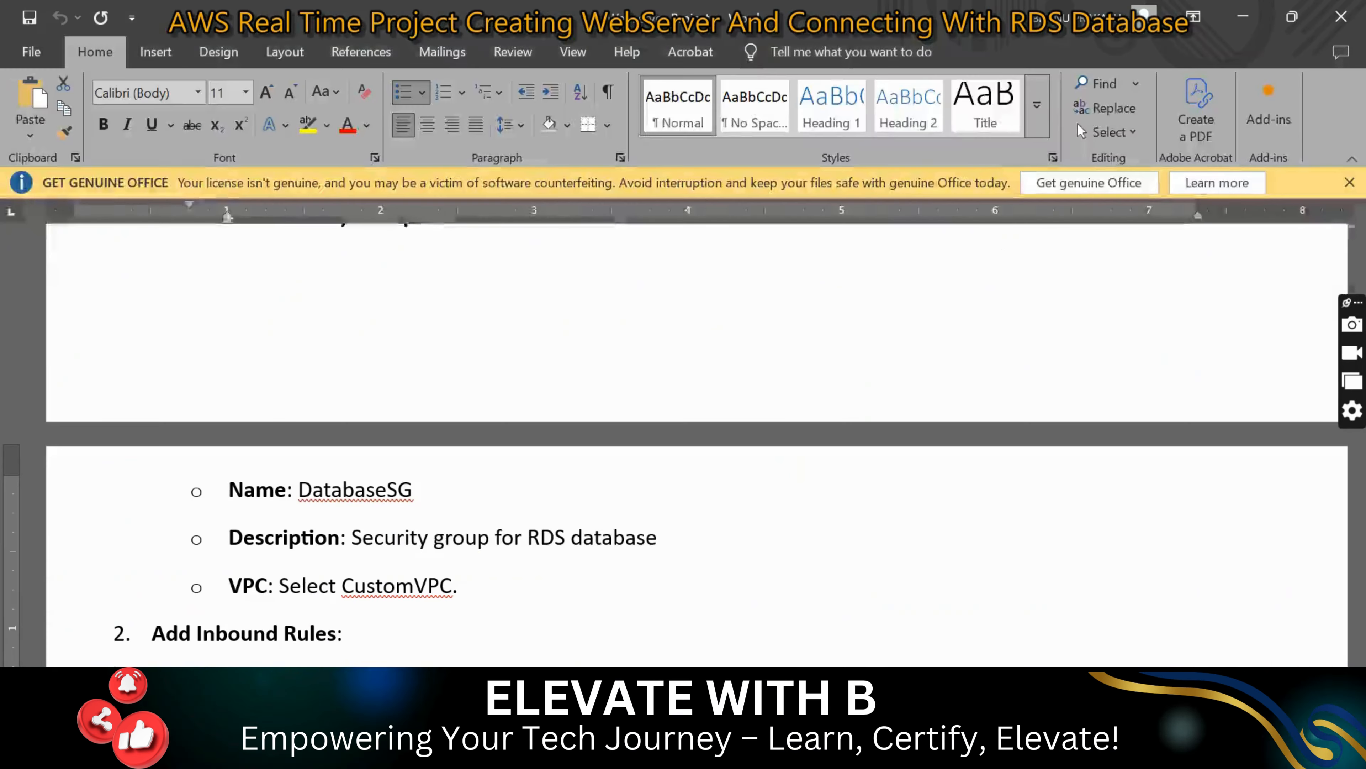
- Switch to the Word guide and review the type and source it specifies for the DatabaseSG inbound rule
drag(353, 539, 656, 540)
scroll(684, 447, down, 3)
scroll(376, 431, down, 2)
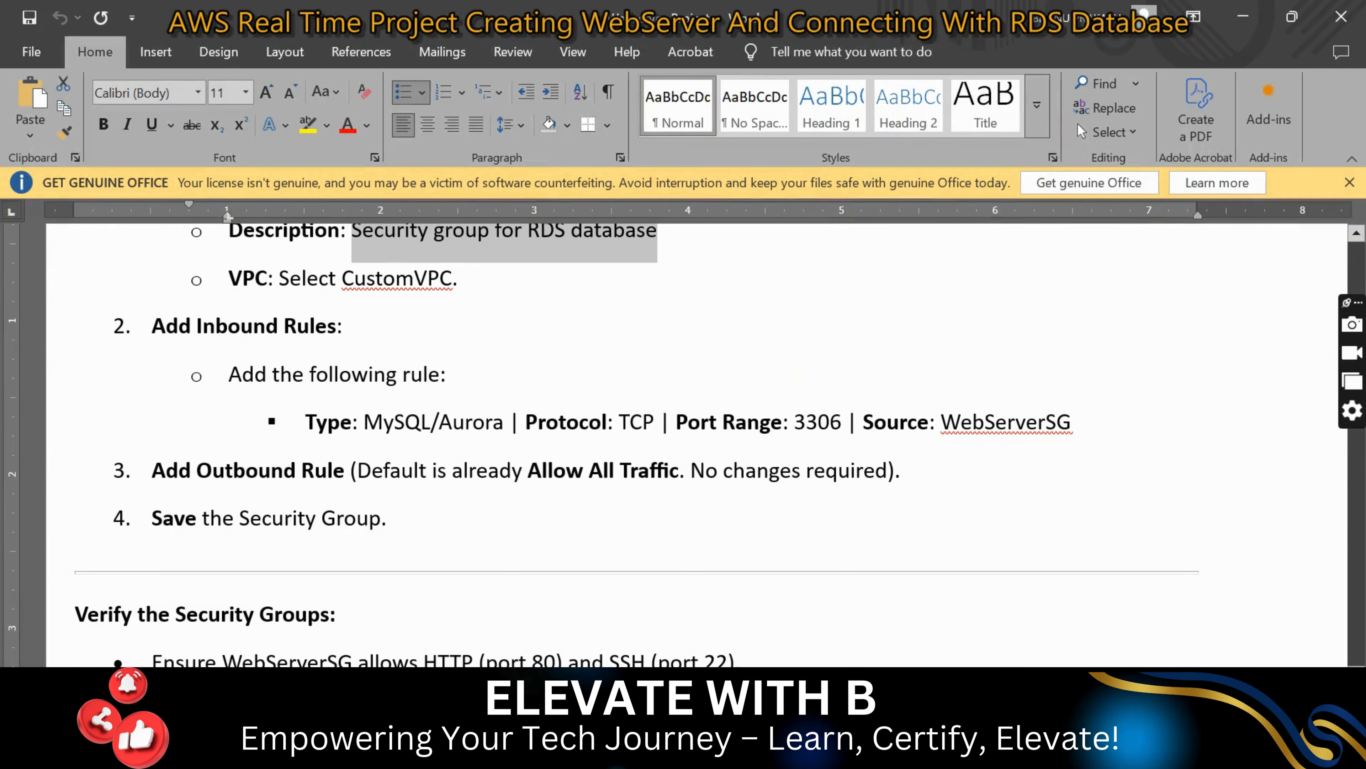
drag(365, 423, 506, 426)
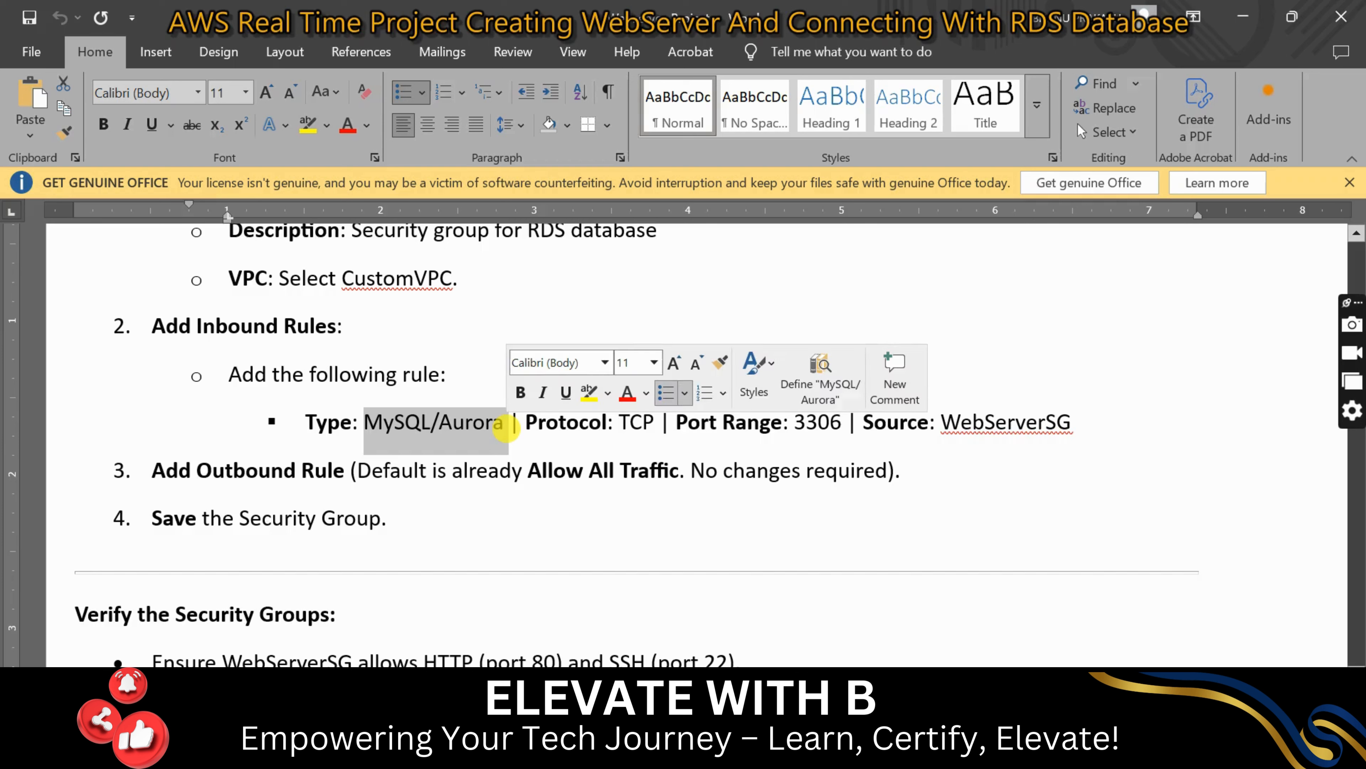
click(718, 452)
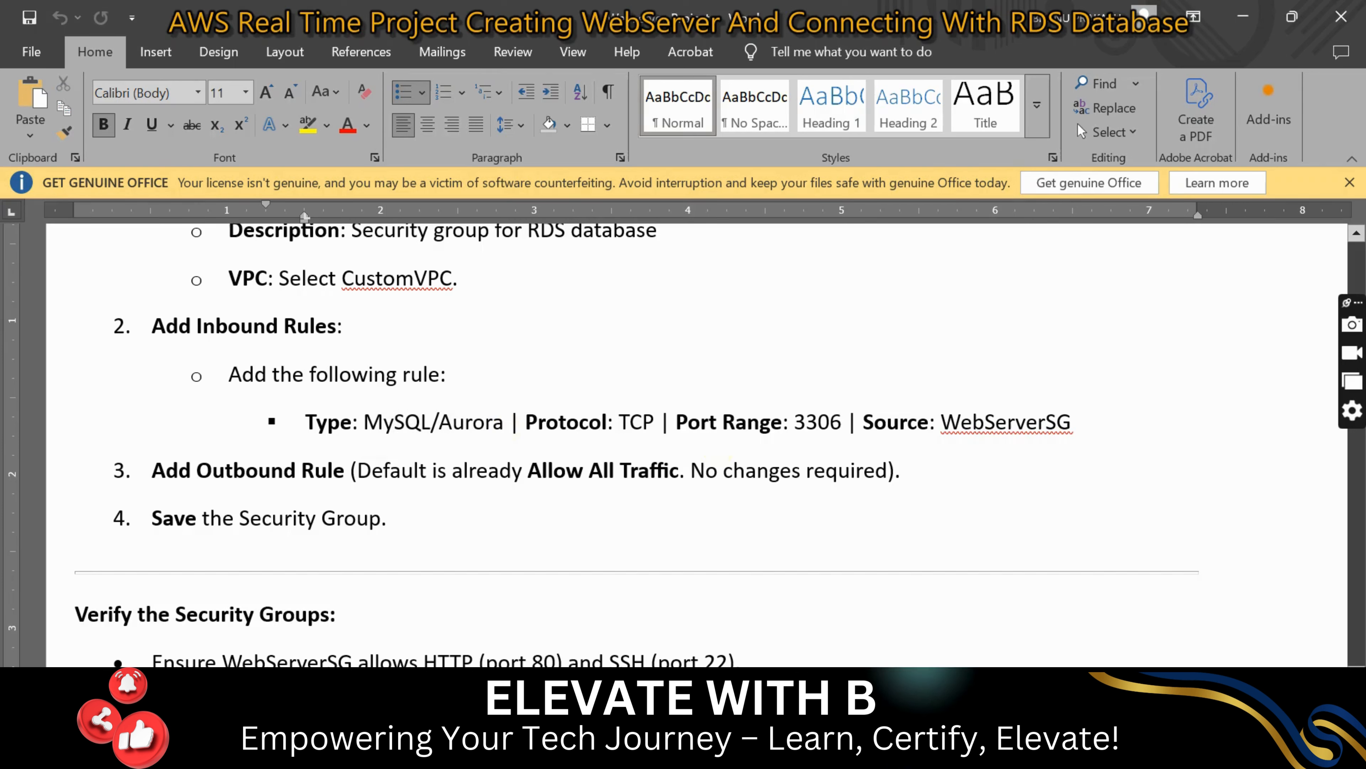
drag(944, 428, 1087, 428)
click(918, 540)
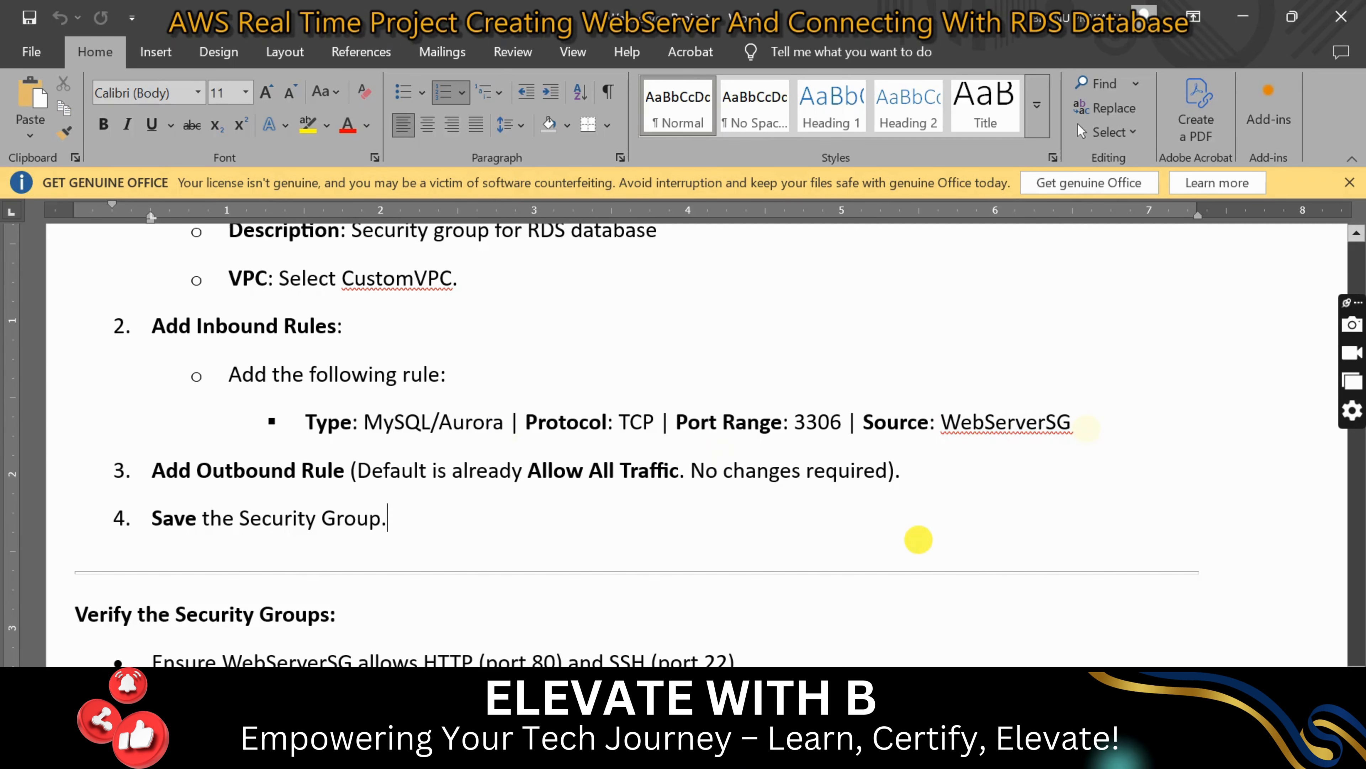
- Check the guide's outbound rule note, return to the DatabaseSG form, keep the default outbound rule and create the security group
drag(151, 471, 537, 471)
click(488, 525)
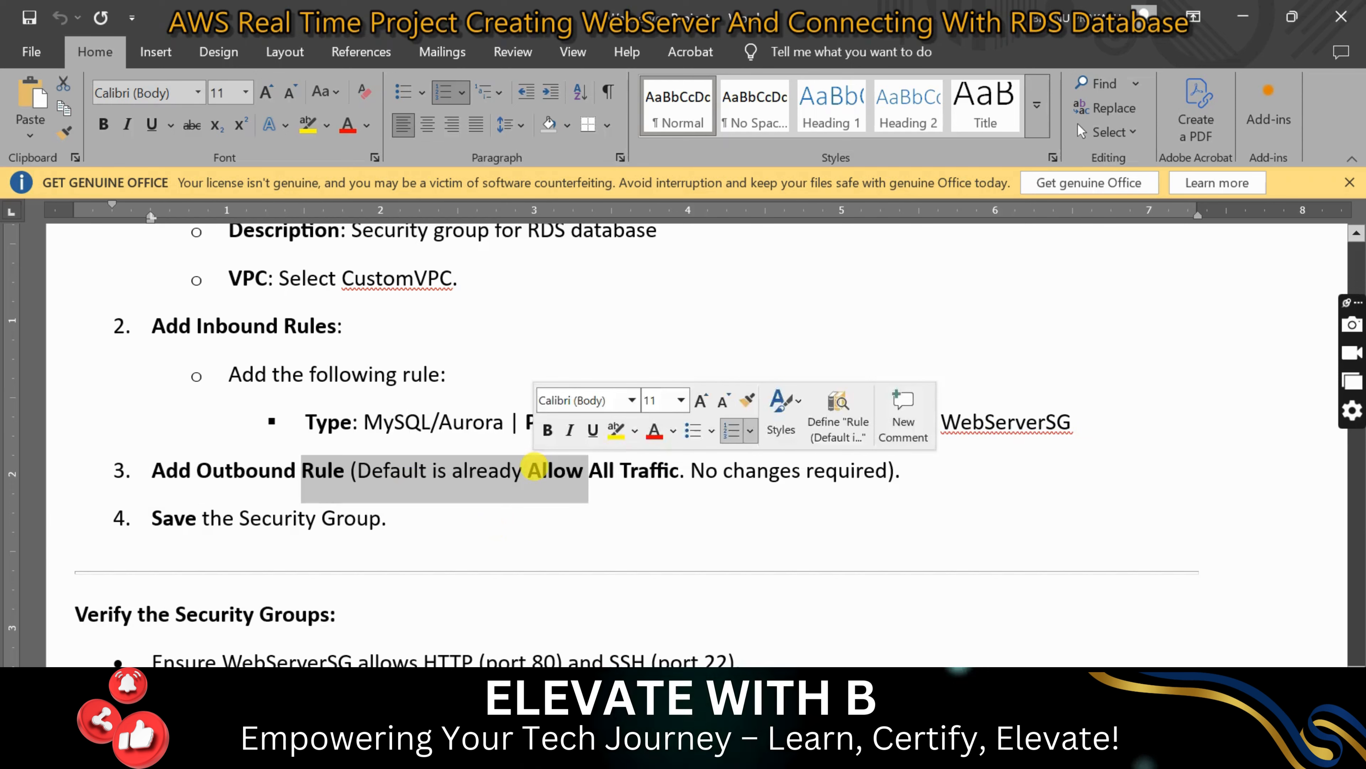
click(546, 560)
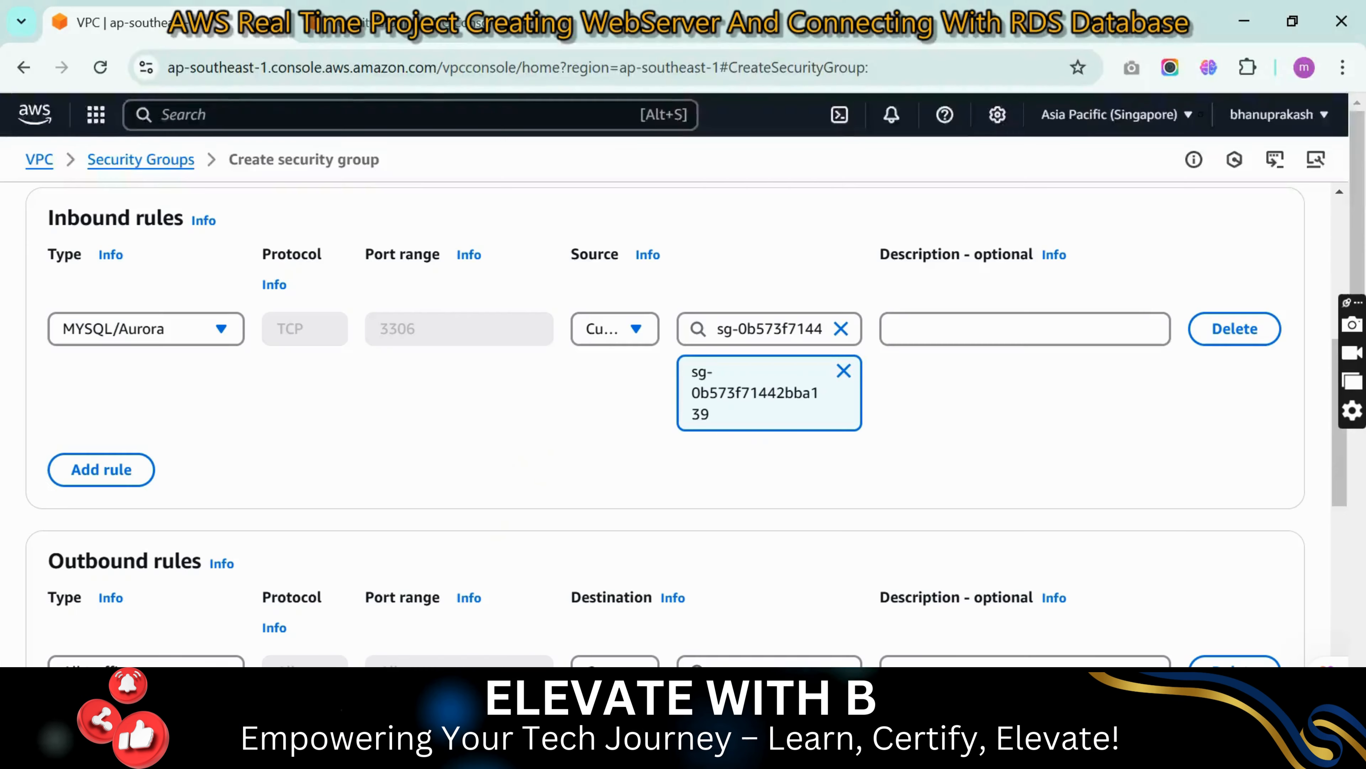
scroll(683, 404, down, 5)
scroll(1174, 641, down, 5)
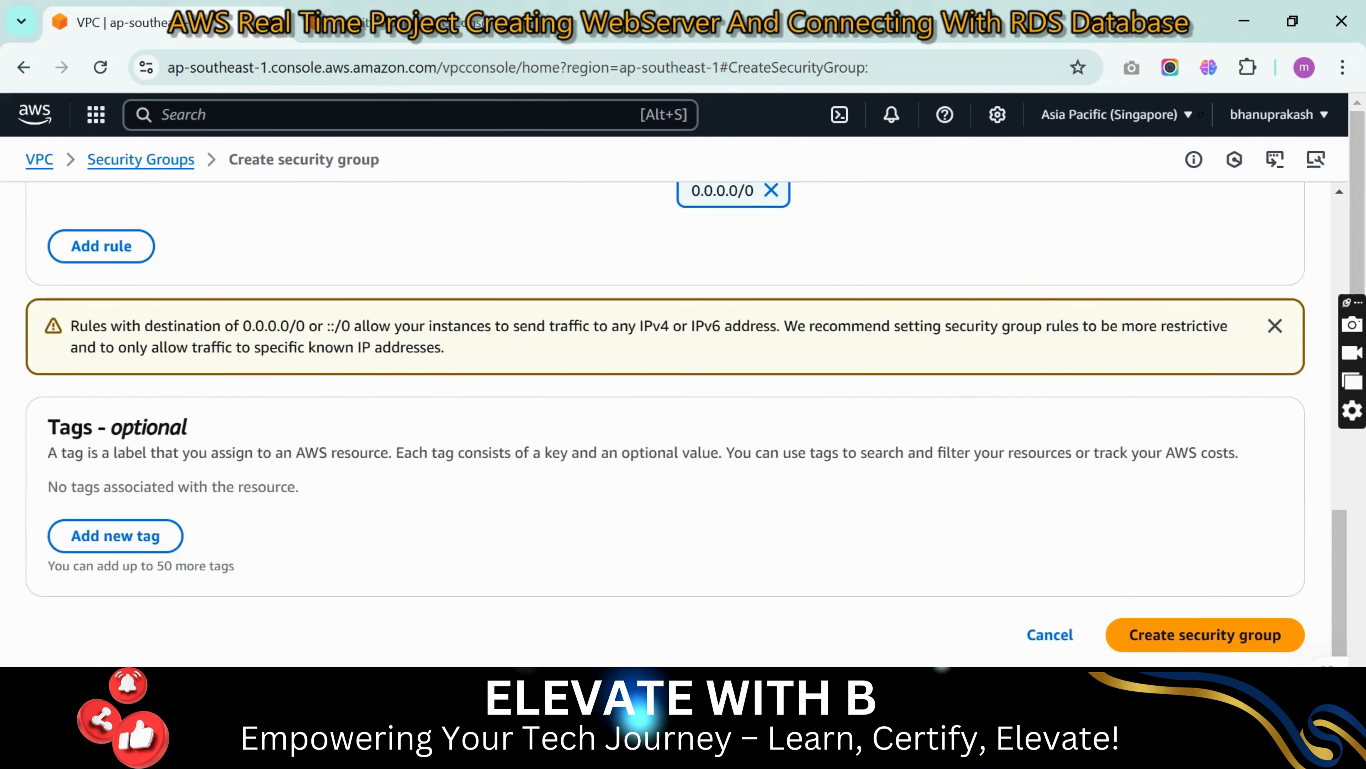
scroll(1174, 640, up, 3)
scroll(1174, 641, down, 3)
click(1174, 641)
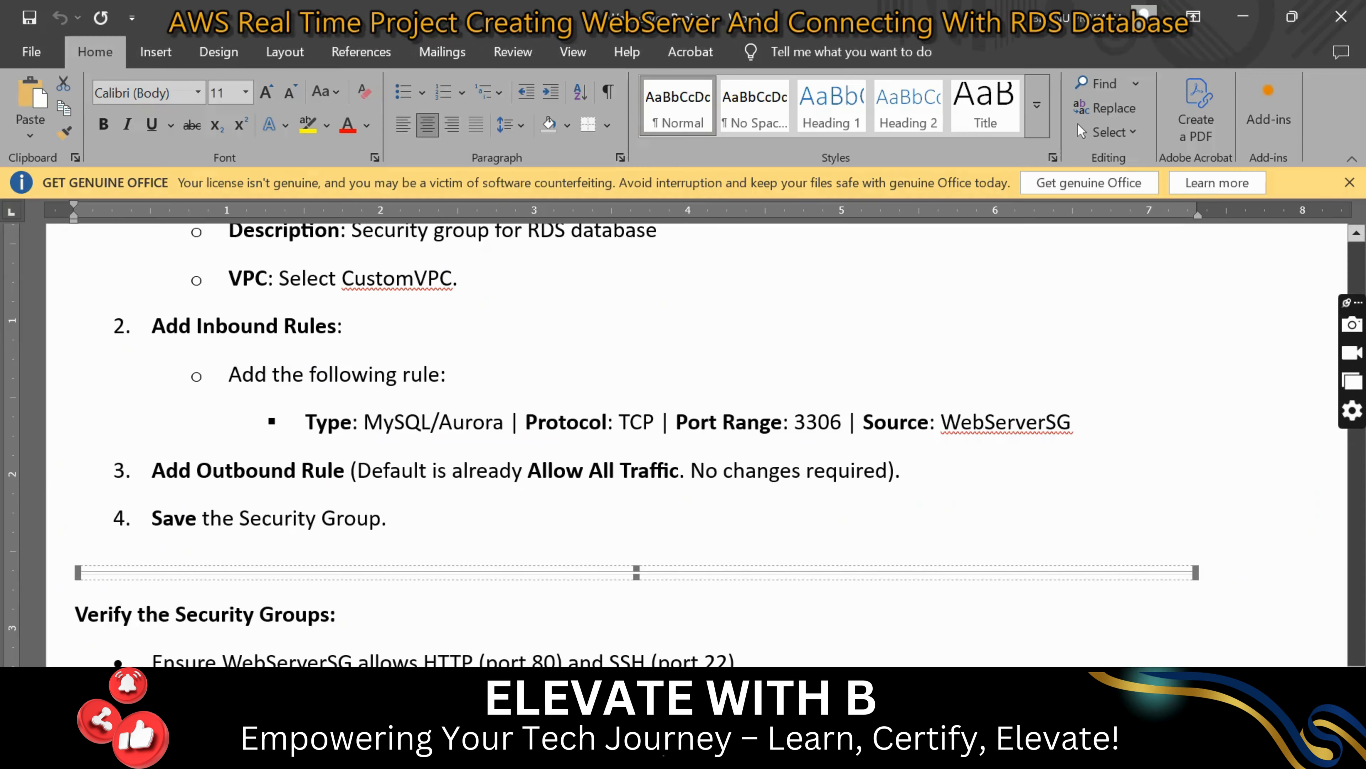
- Switch to the Word guide and read the Verify the Security Groups checks and the Notes for Step 5
scroll(684, 430, down, 5)
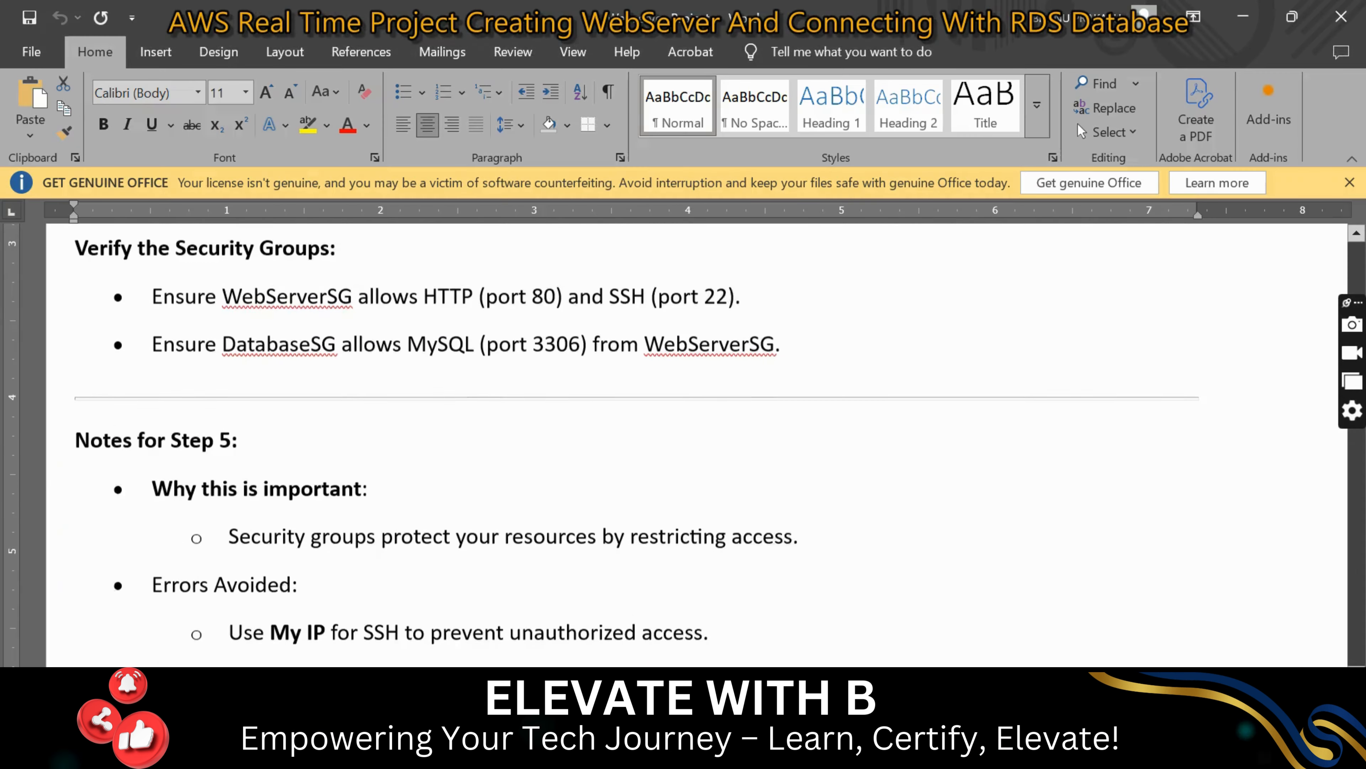
scroll(683, 430, up, 2)
drag(137, 306, 329, 307)
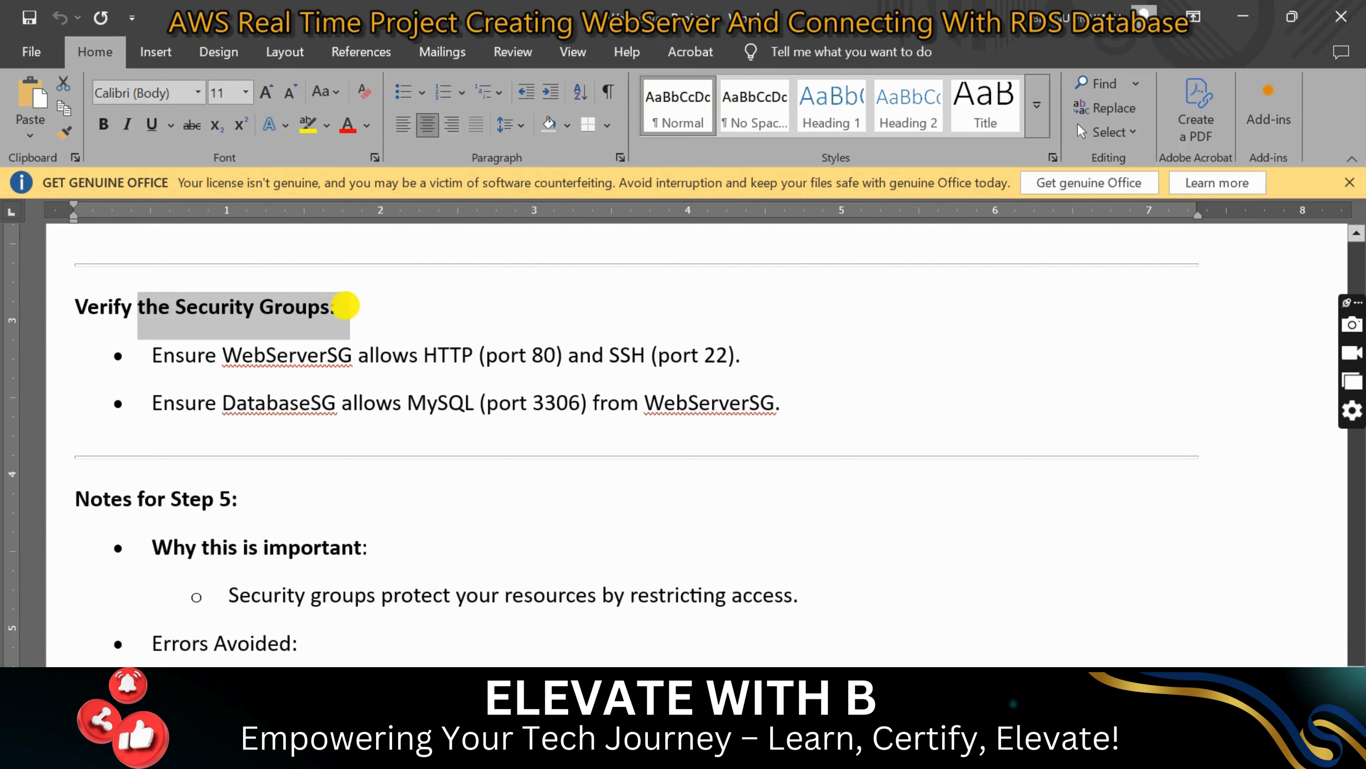
click(344, 305)
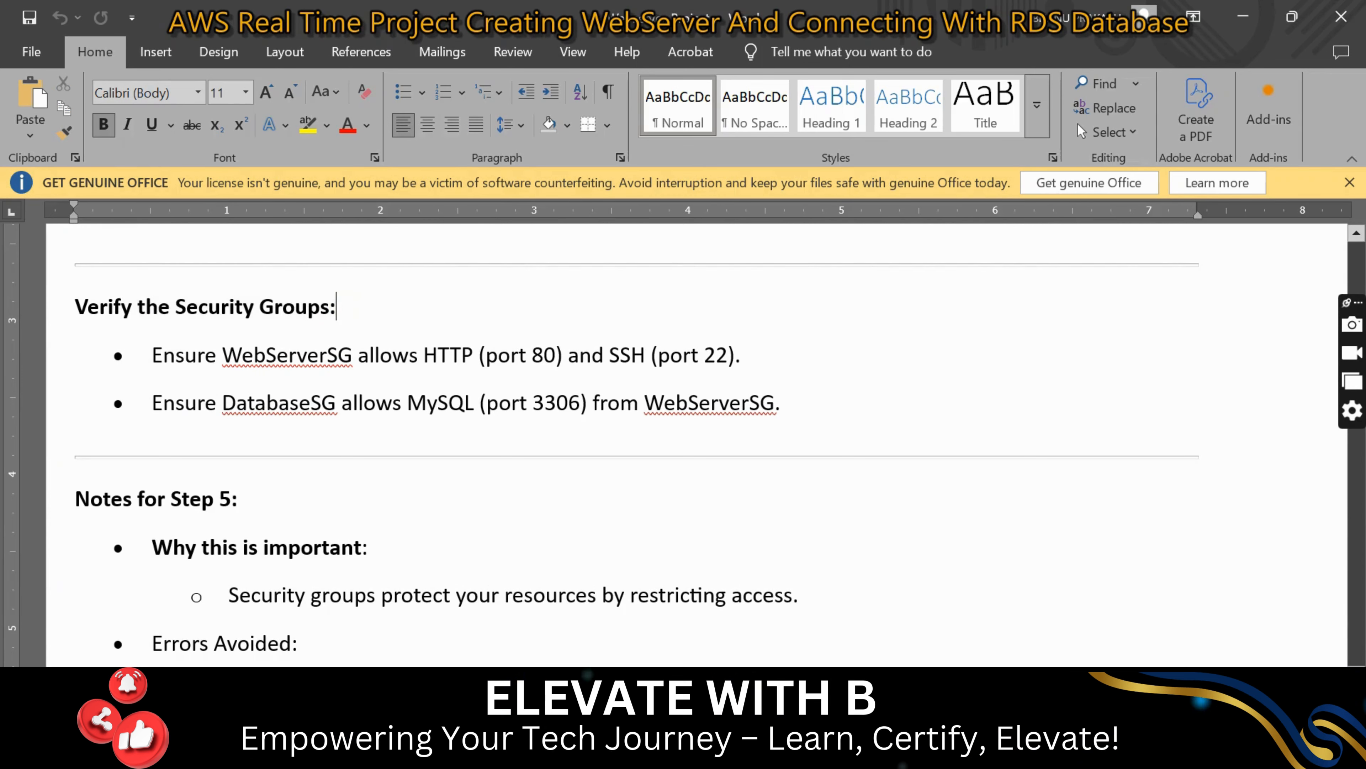
drag(425, 354, 787, 356)
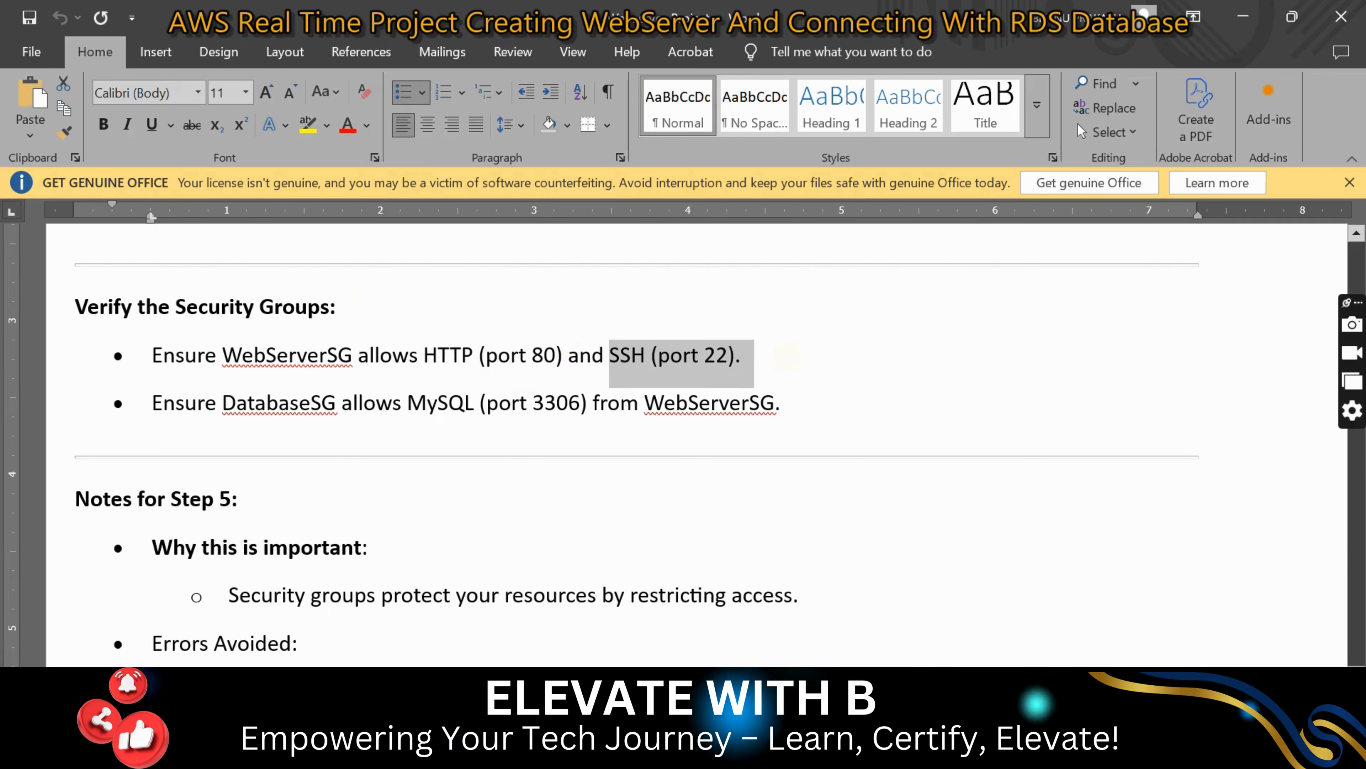
drag(214, 406, 335, 406)
click(382, 455)
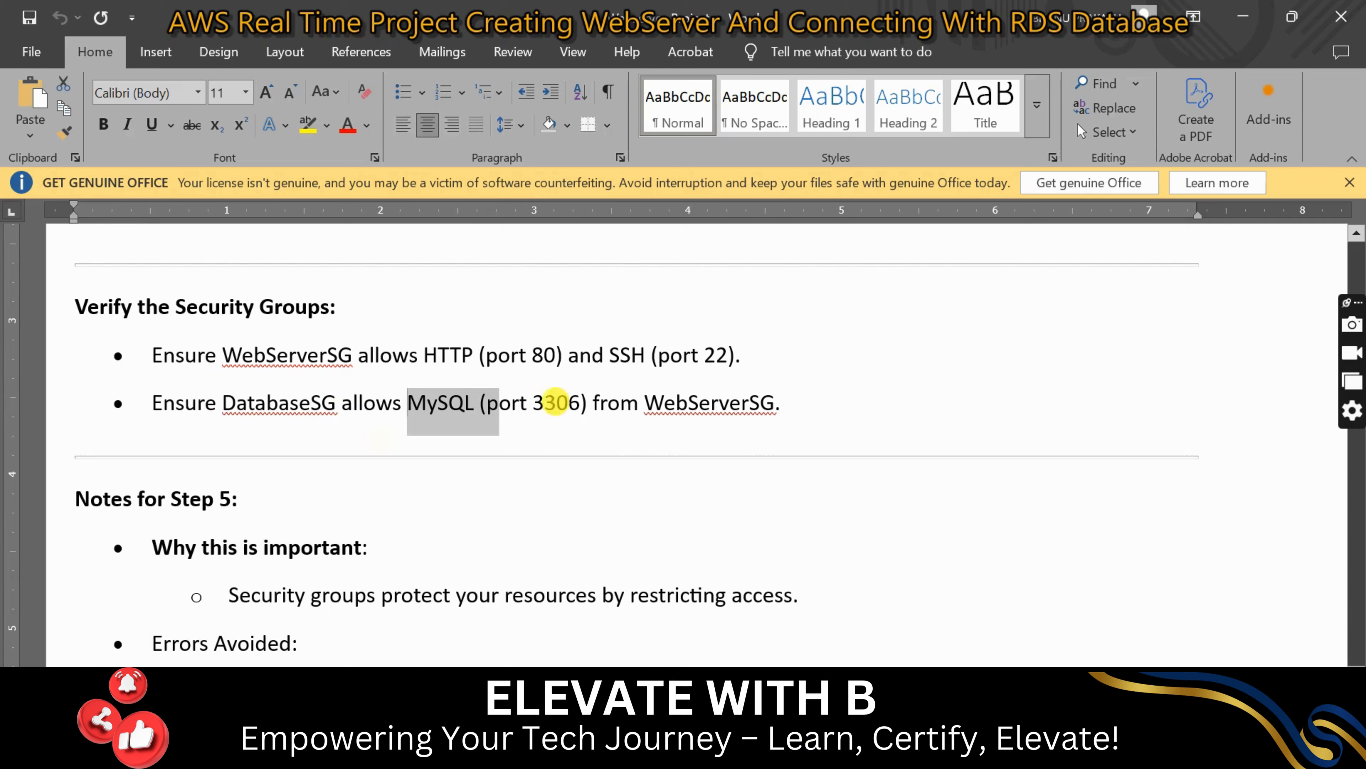
drag(556, 402, 783, 408)
scroll(783, 408, down, 2)
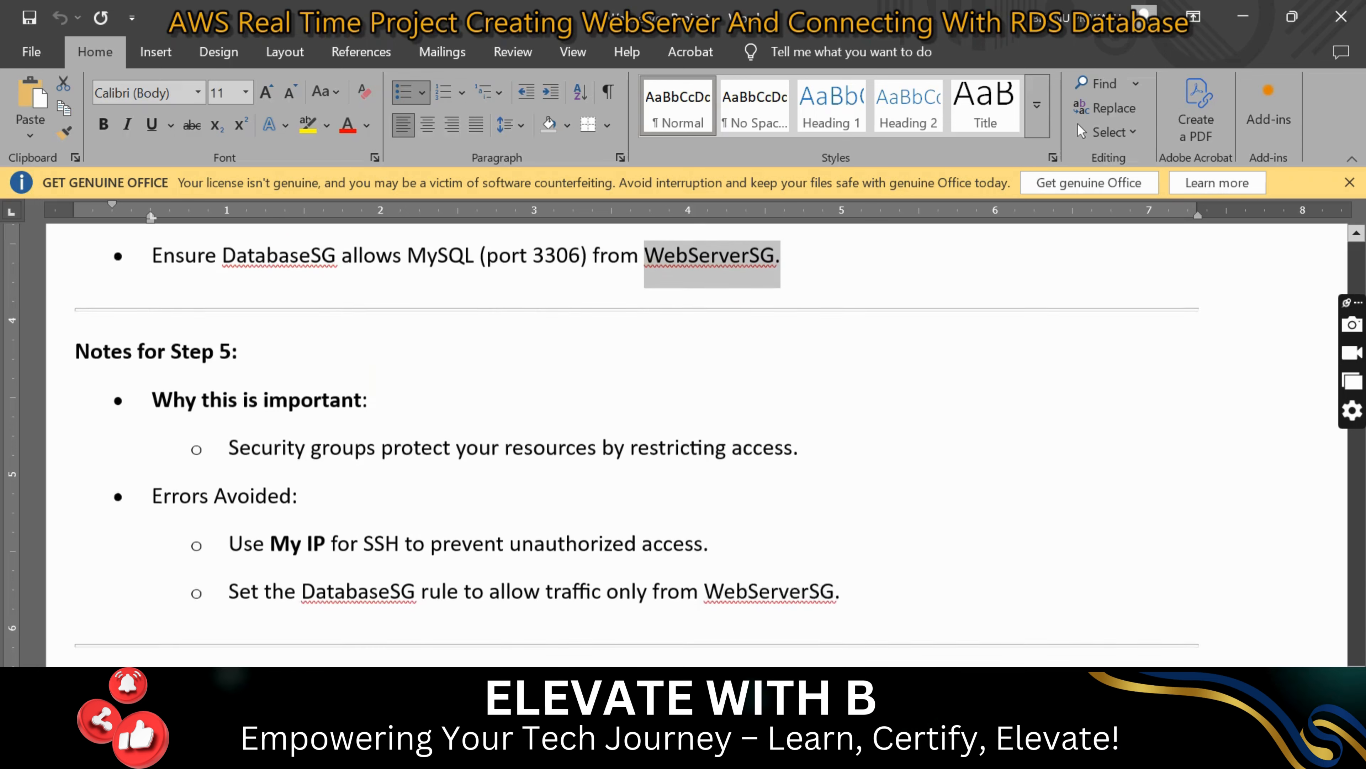
drag(153, 395, 368, 396)
drag(205, 439, 390, 445)
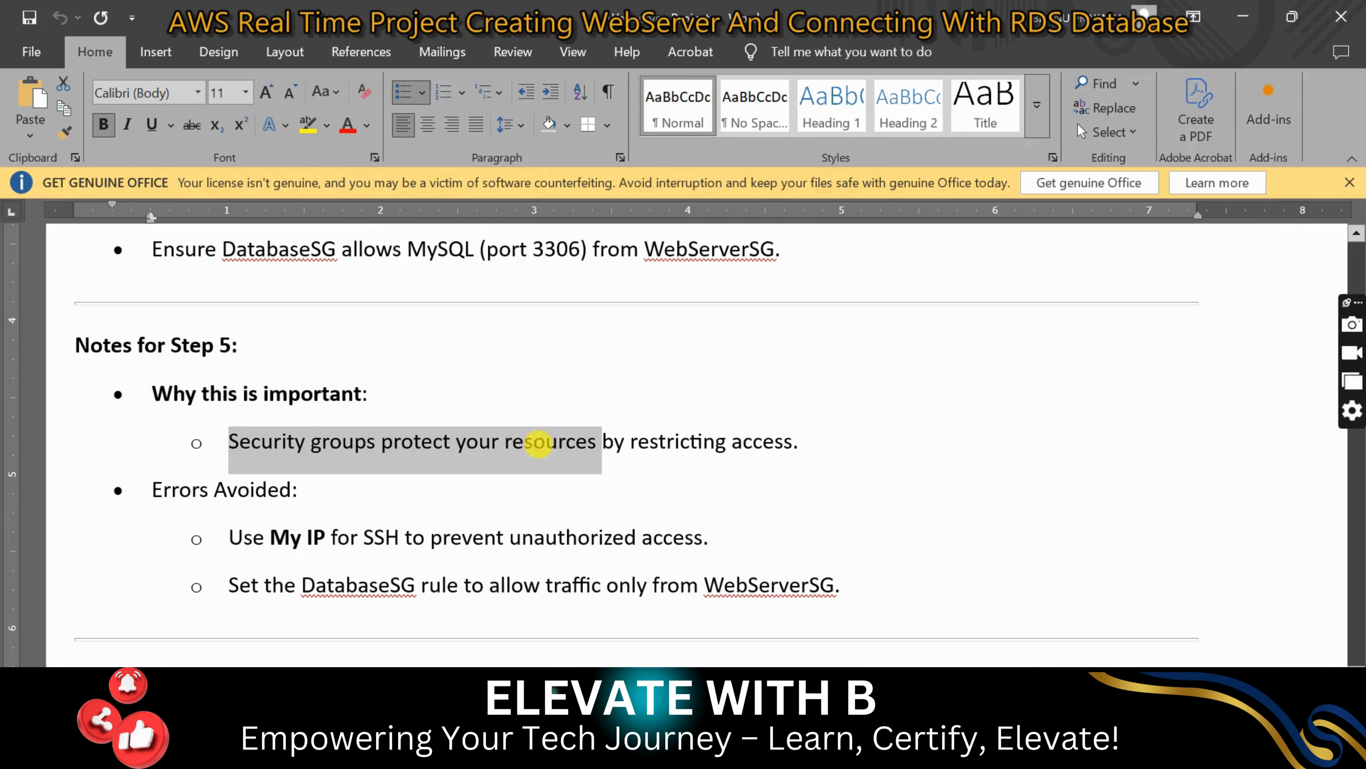
drag(538, 444, 802, 442)
click(807, 446)
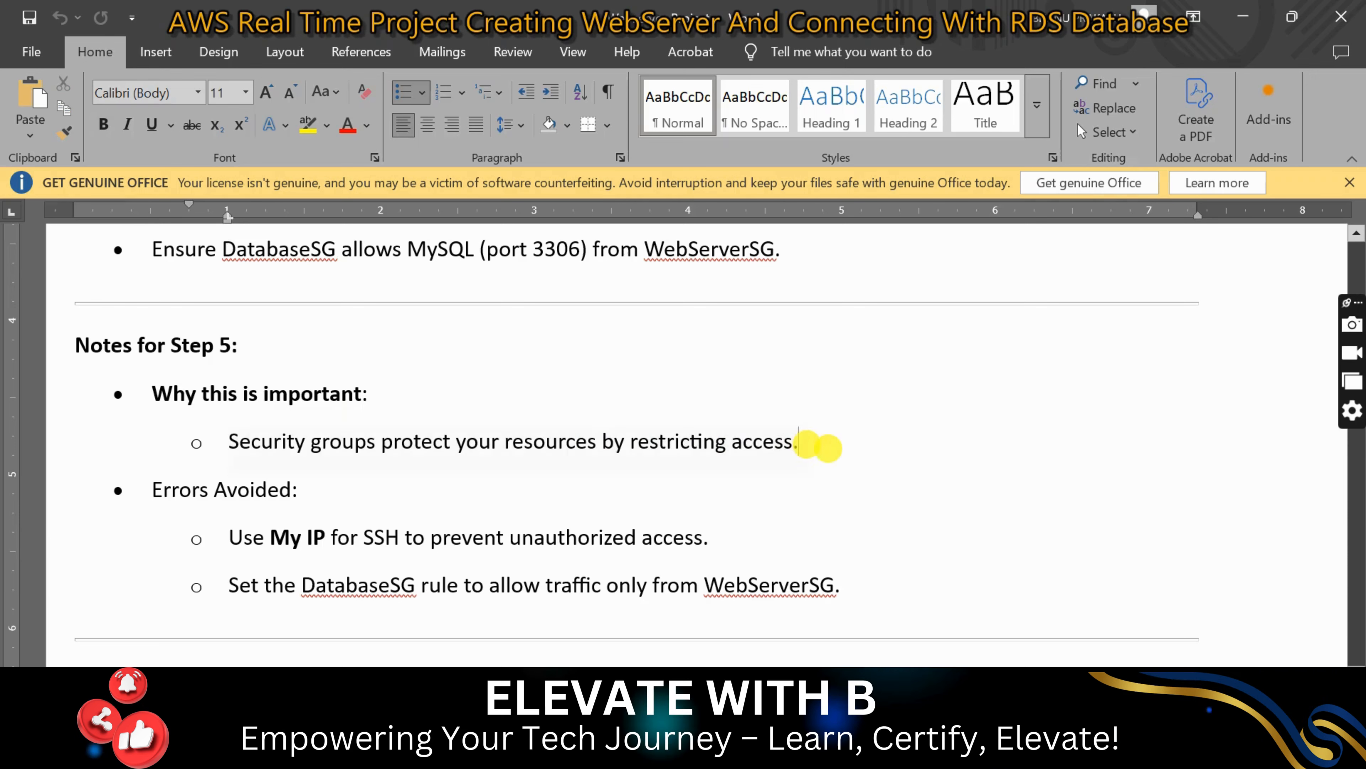
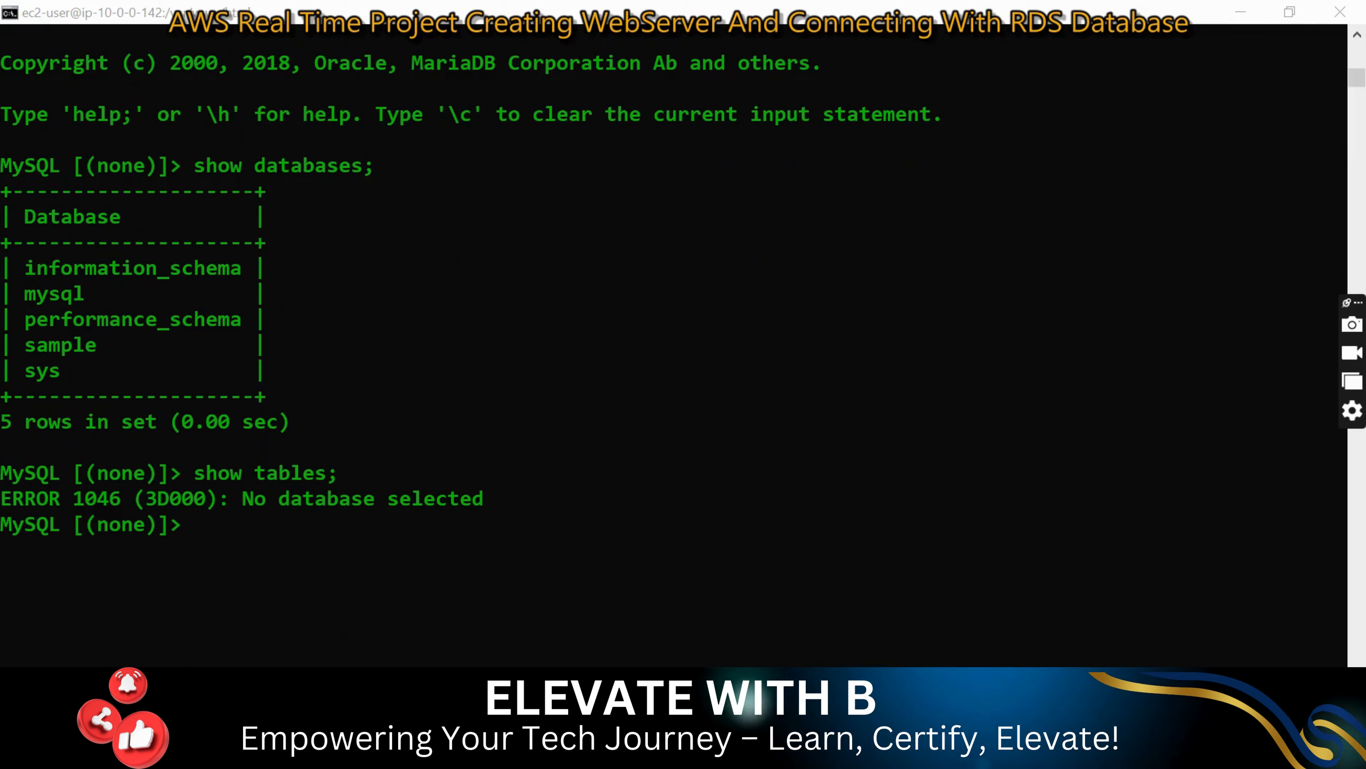
- Switch to Copilot and review its SQL and PHP code for creating the users table
key(alt+Tab)
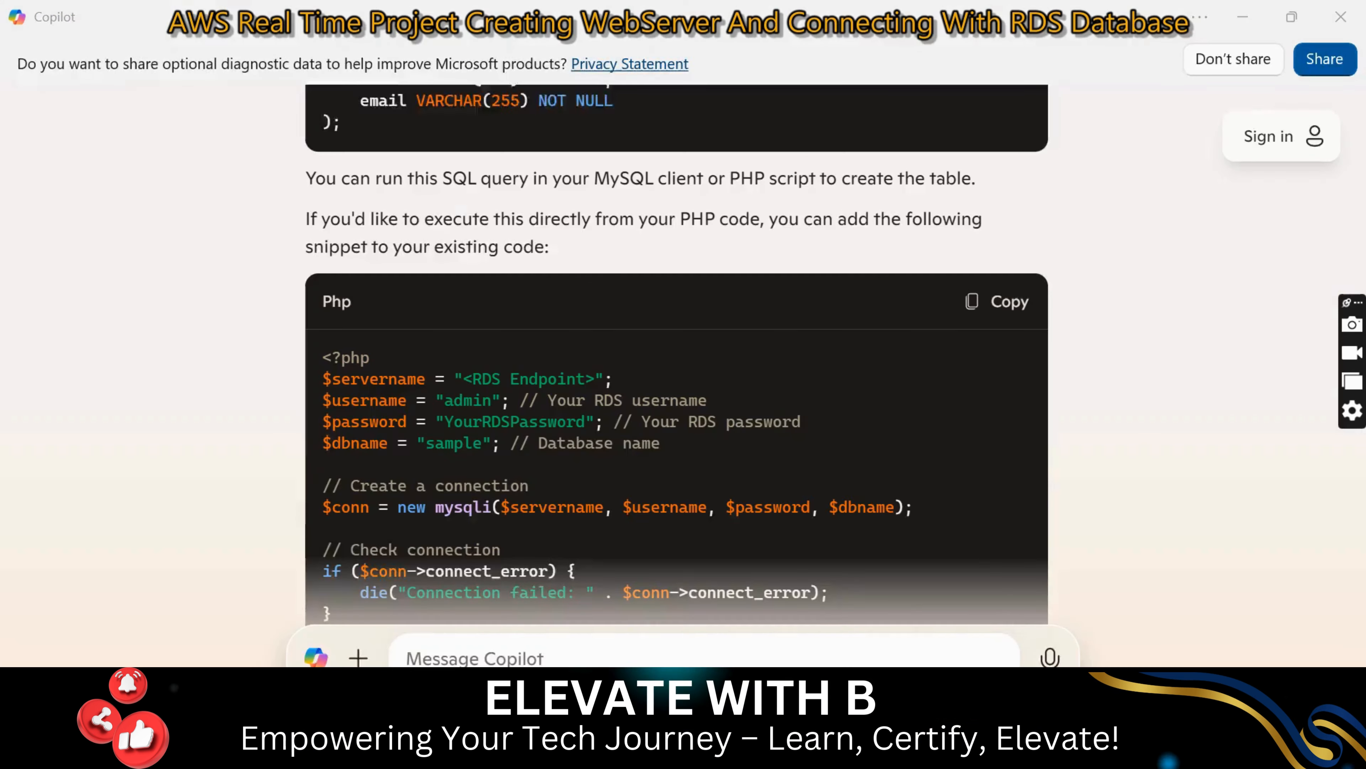
scroll(676, 377, up, 10)
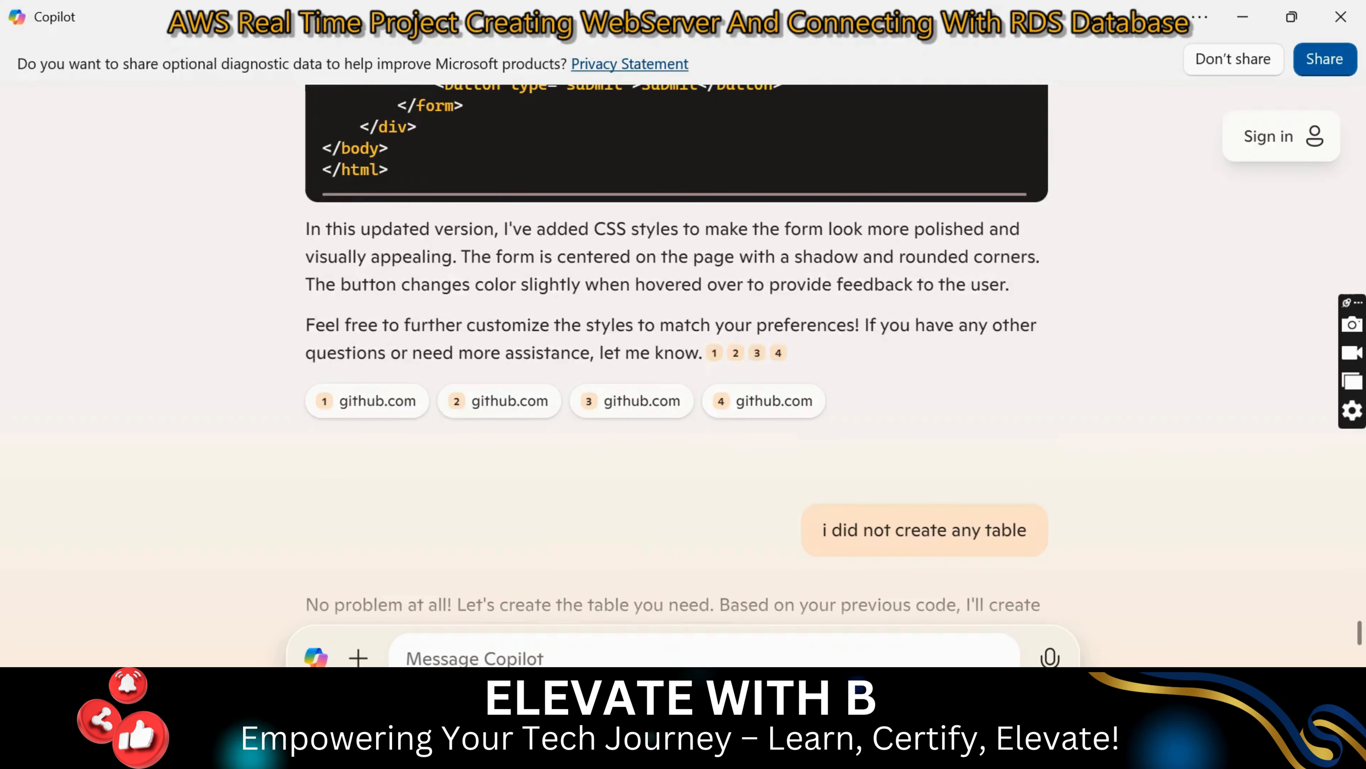
scroll(677, 377, up, 4)
scroll(677, 377, down, 4)
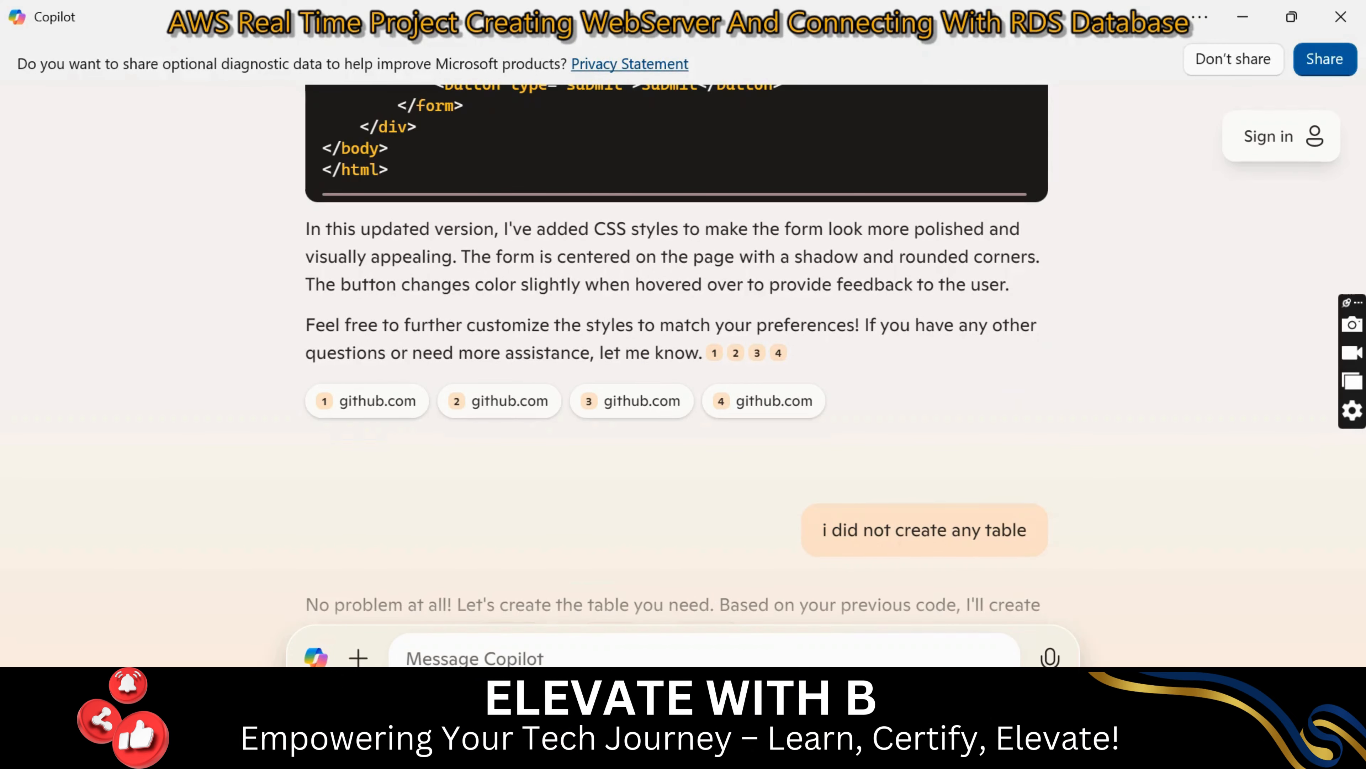
scroll(677, 377, down, 10)
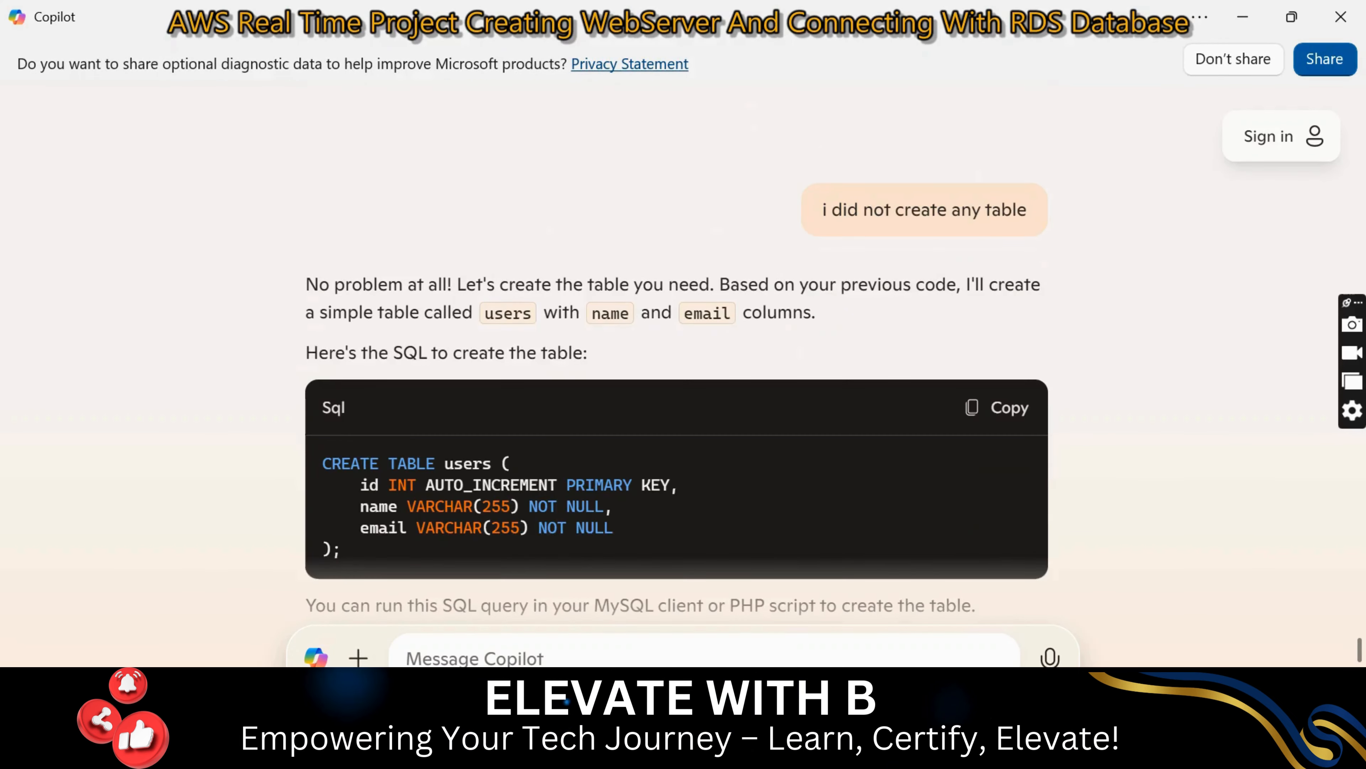
scroll(677, 376, down, 10)
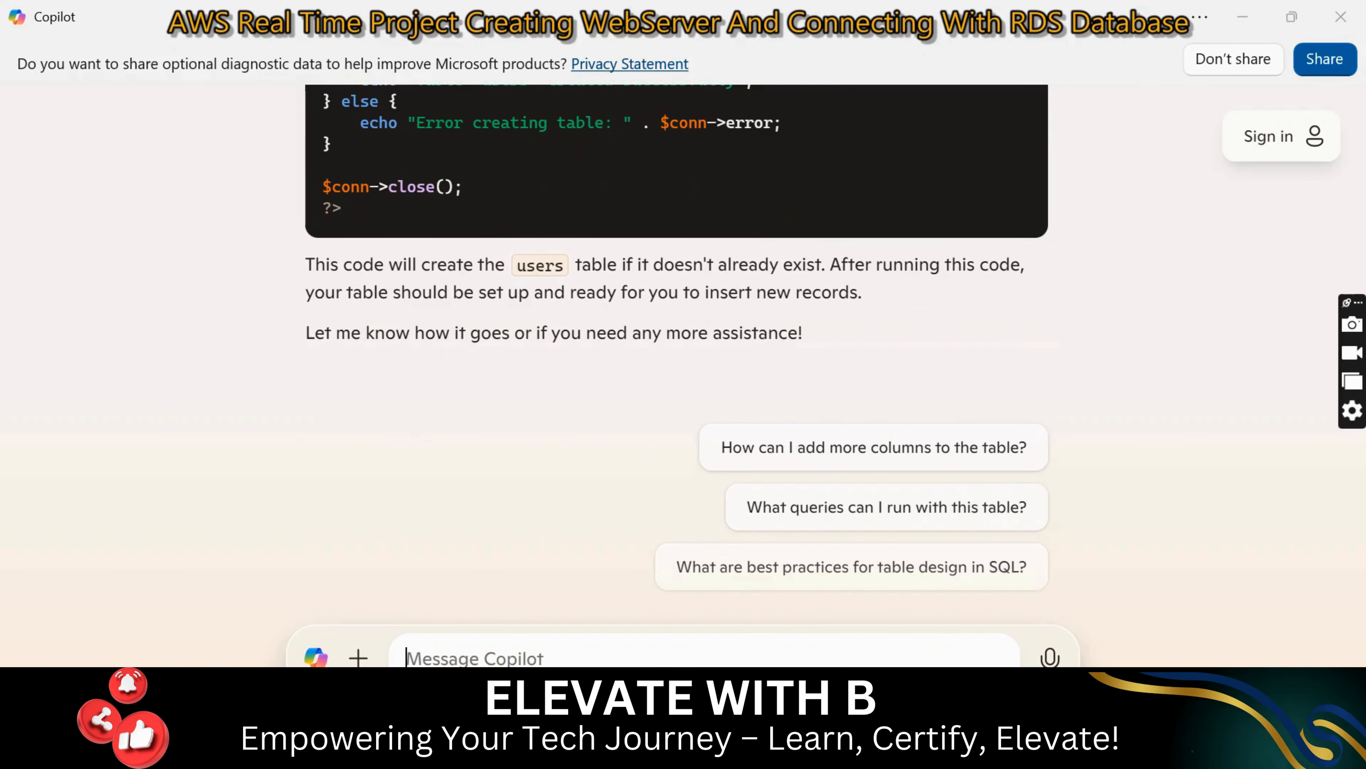
- Copy SELECT * FROM users; from the Word guide and try to run it at the MySQL prompt in the terminal
key(alt+Tab)
scroll(699, 441, down, 8)
scroll(223, 535, down, 8)
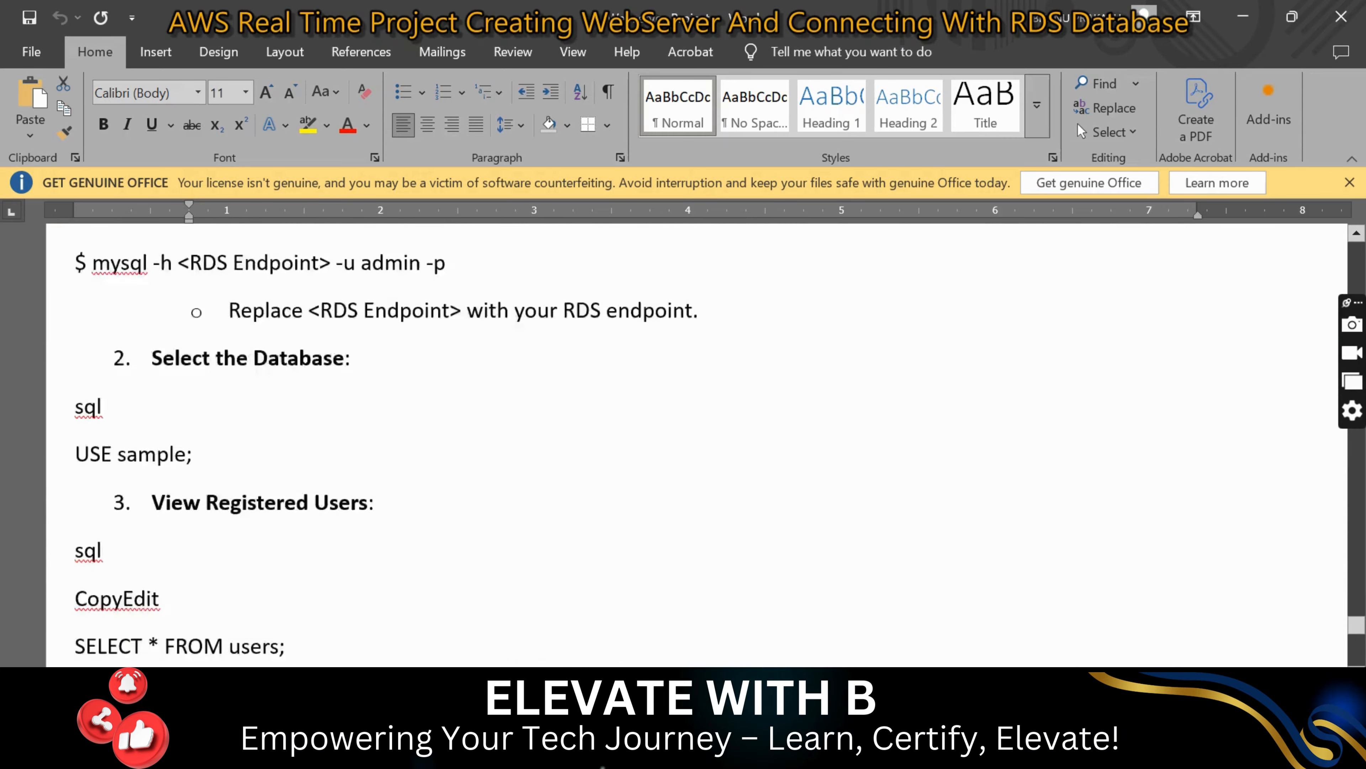
drag(75, 528, 284, 530)
right_click(274, 528)
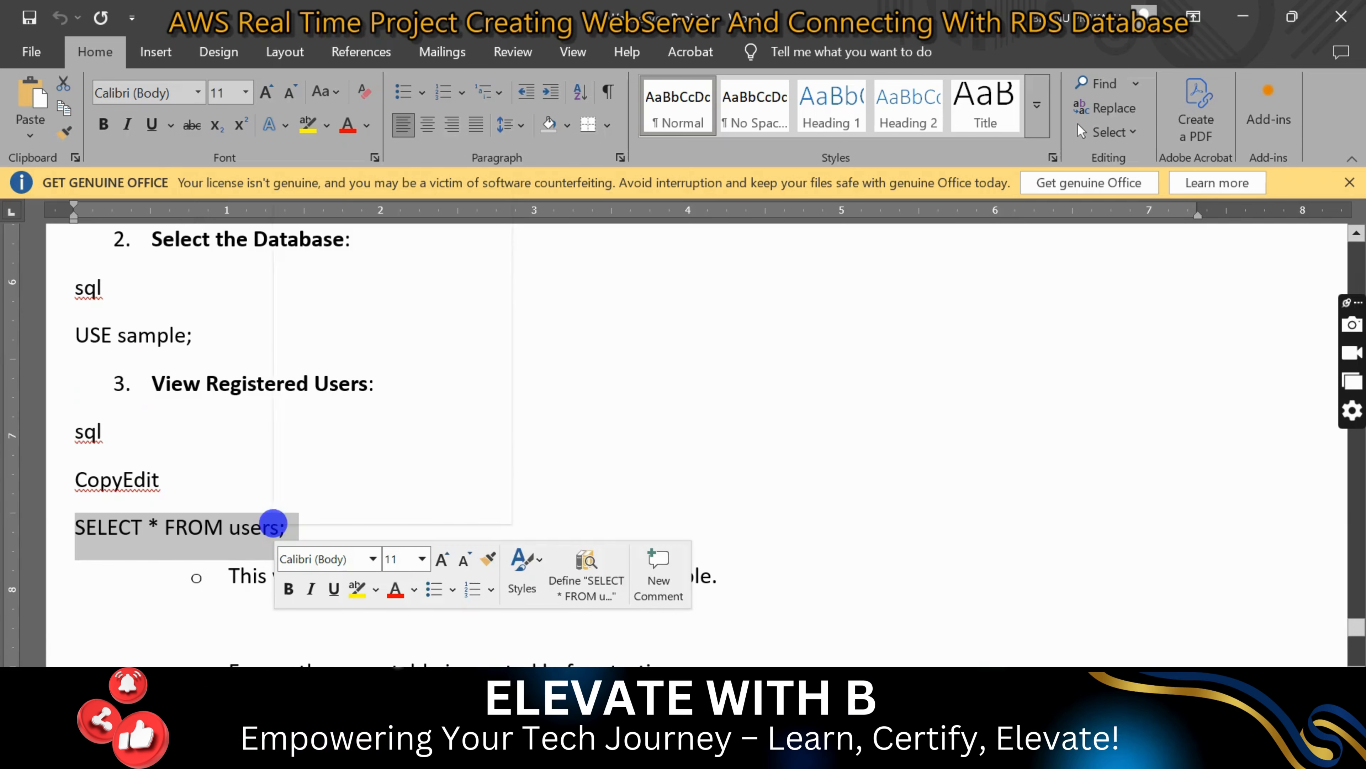
click(321, 264)
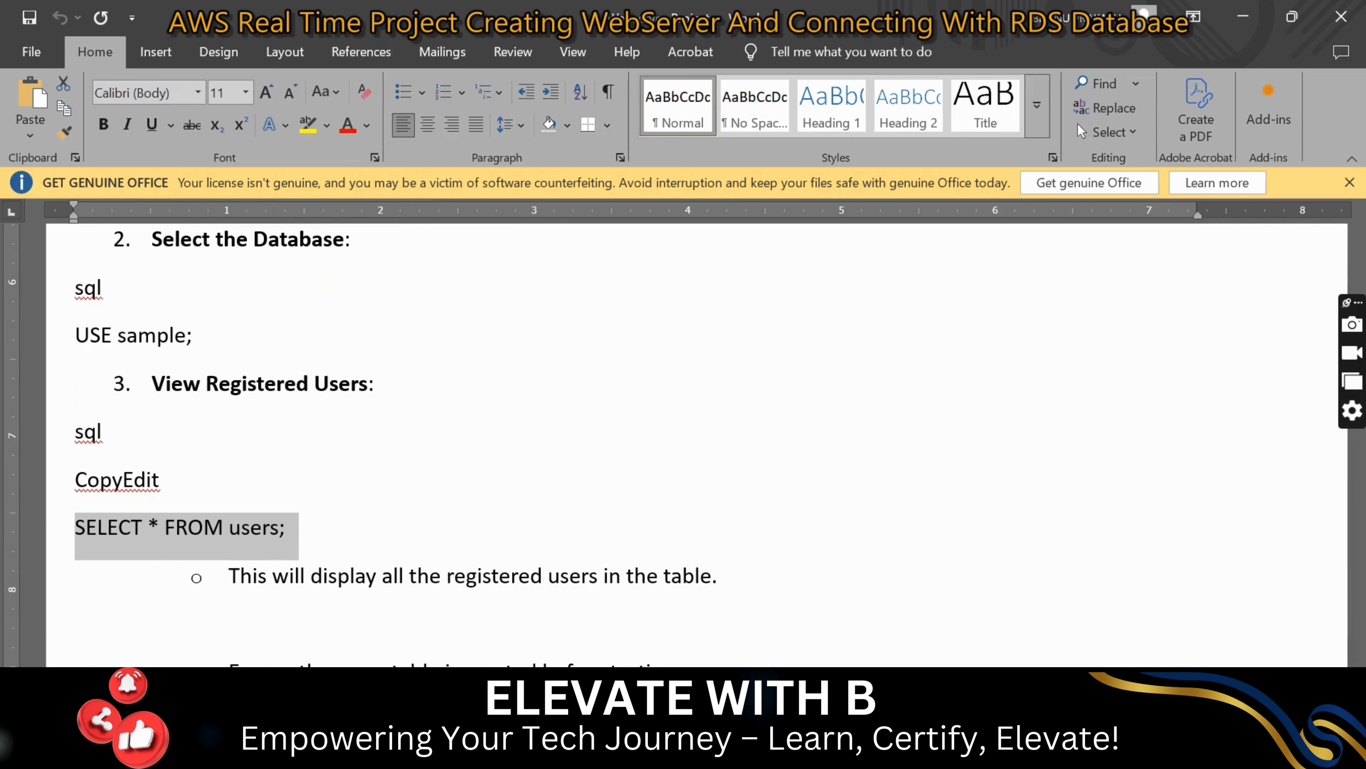
key(alt+Tab)
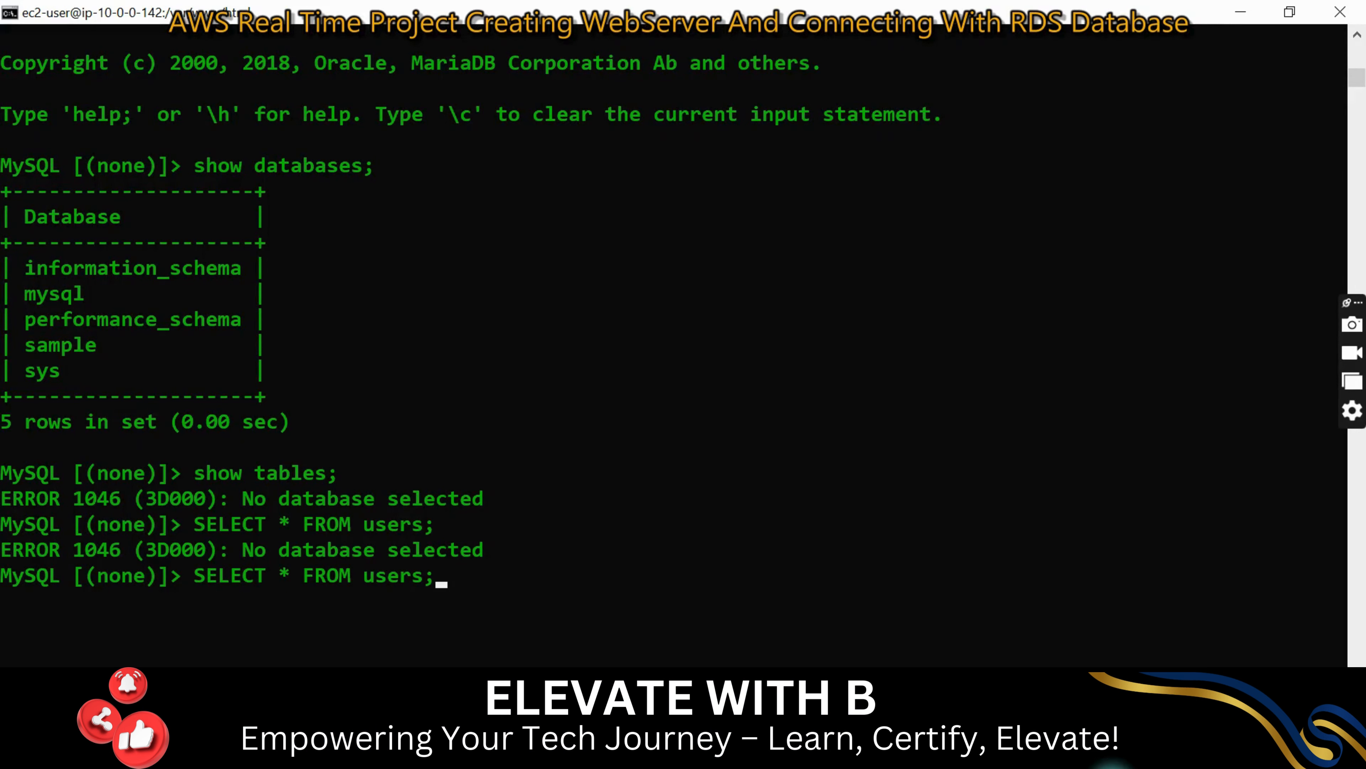
- Try to select the sample database by running SELECT Database sample; at the MySQL prompt
key(BackSpace)
key(BackSpace)
key(BackSpace)
key(BackSpace)
key(BackSpace)
key(BackSpace)
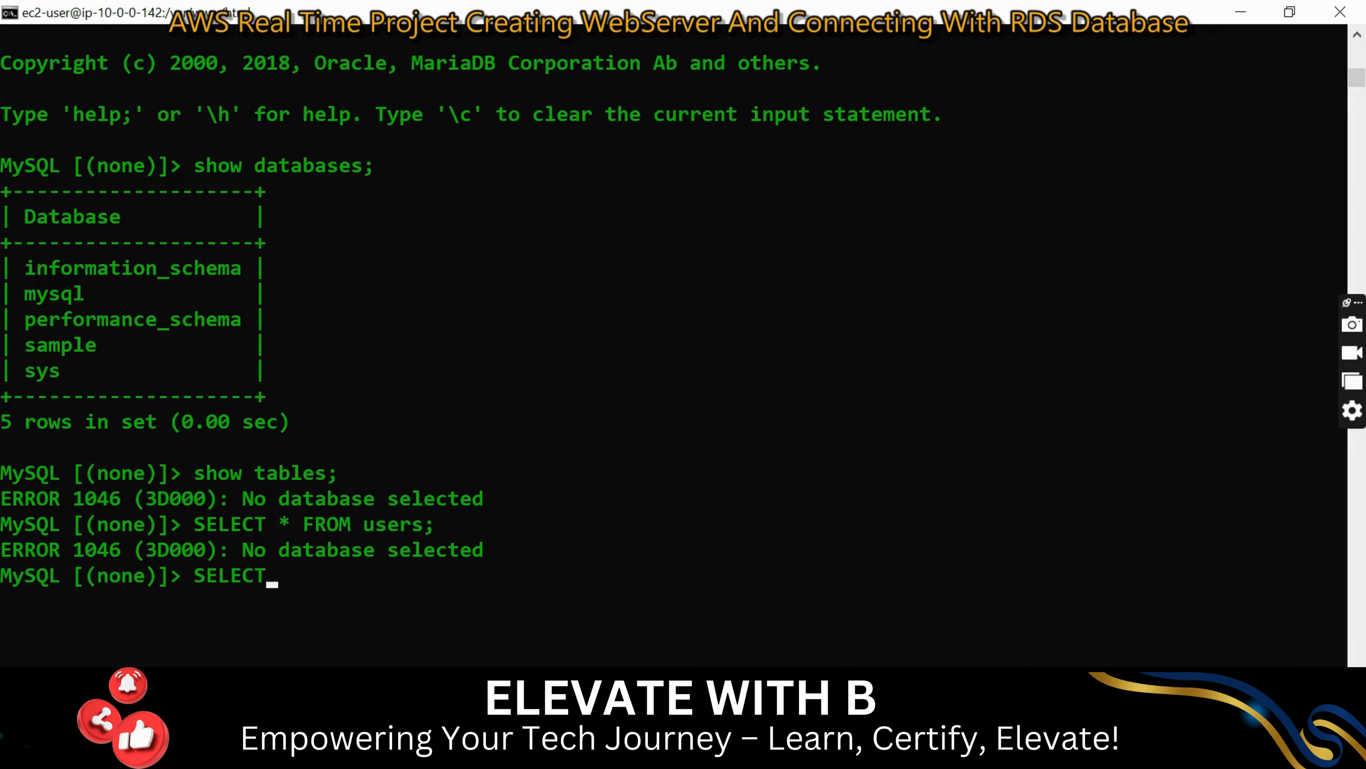
text(Database sa)
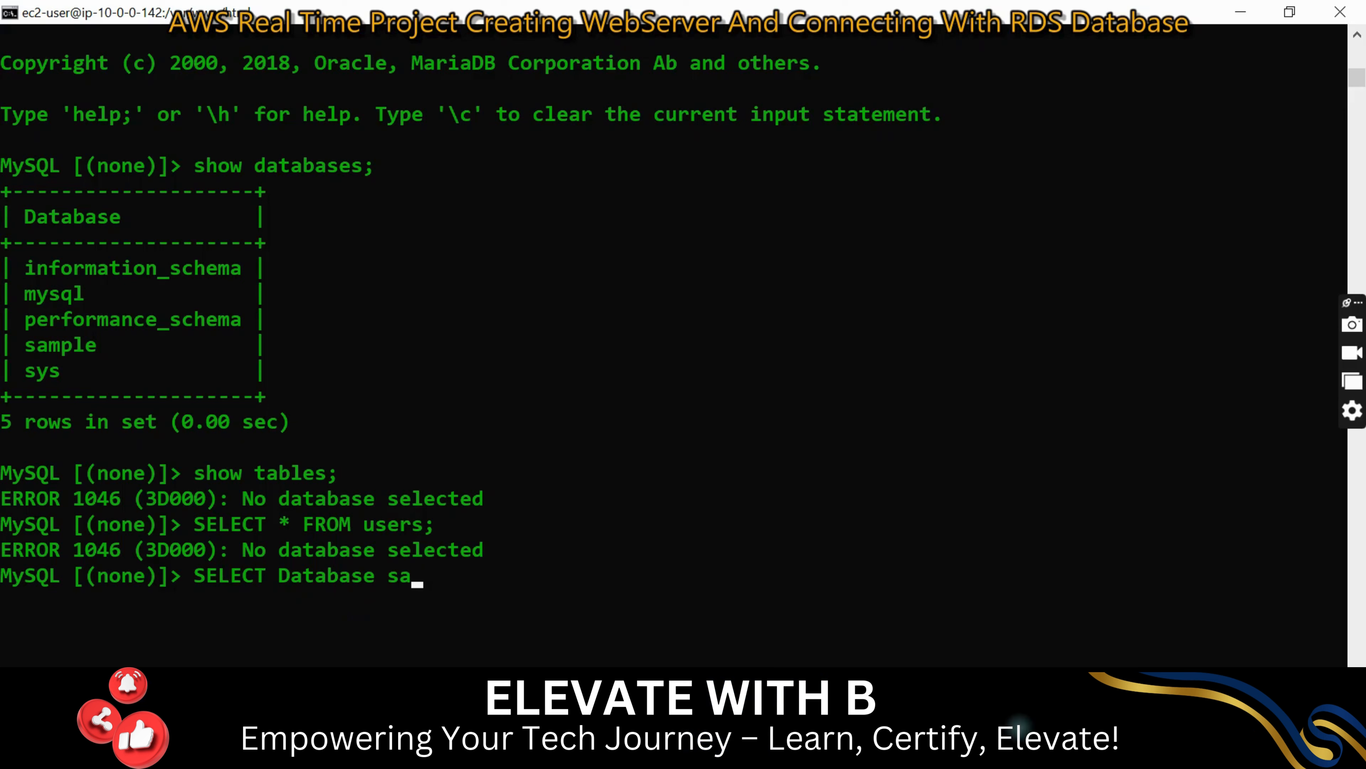
text(e;)
key(Return)
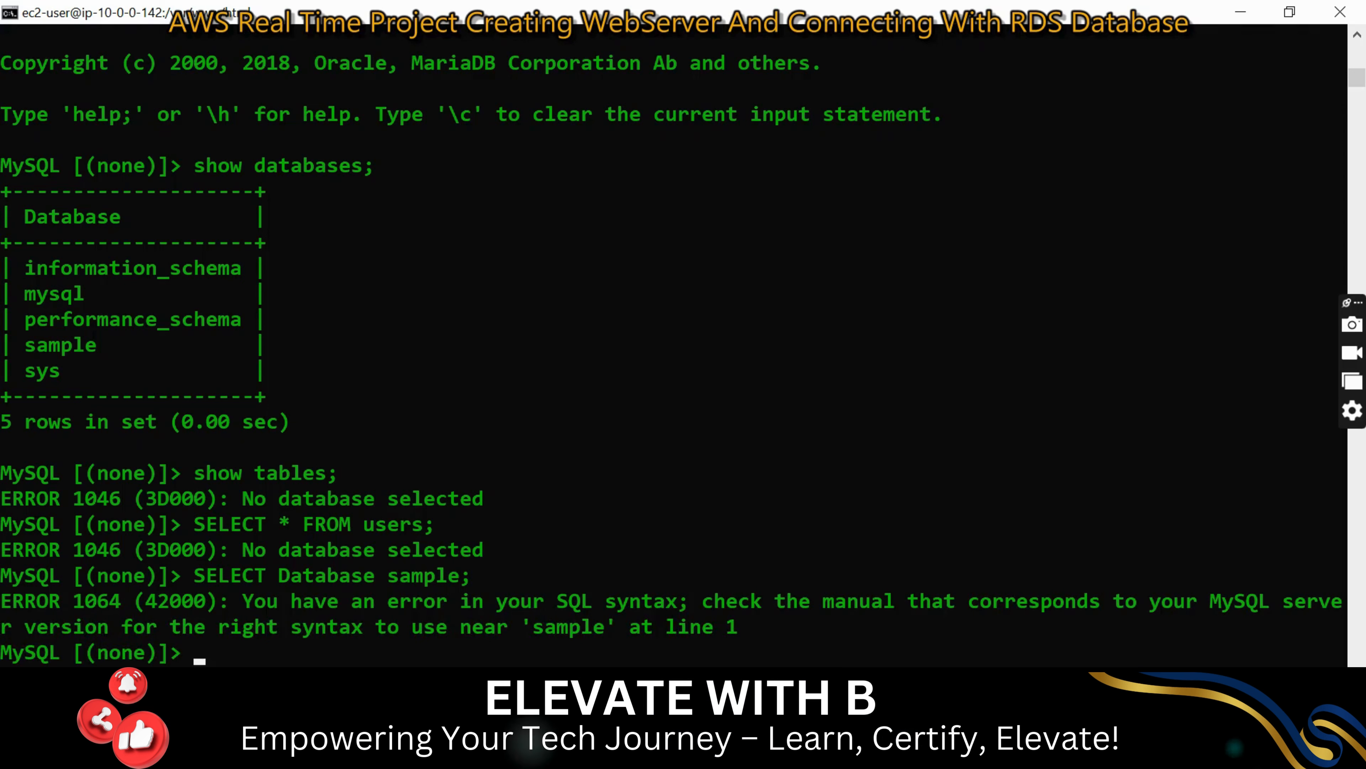
- Copy the failed MySQL commands with their error messages from the terminal and send them to Copilot
drag(2, 473, 223, 650)
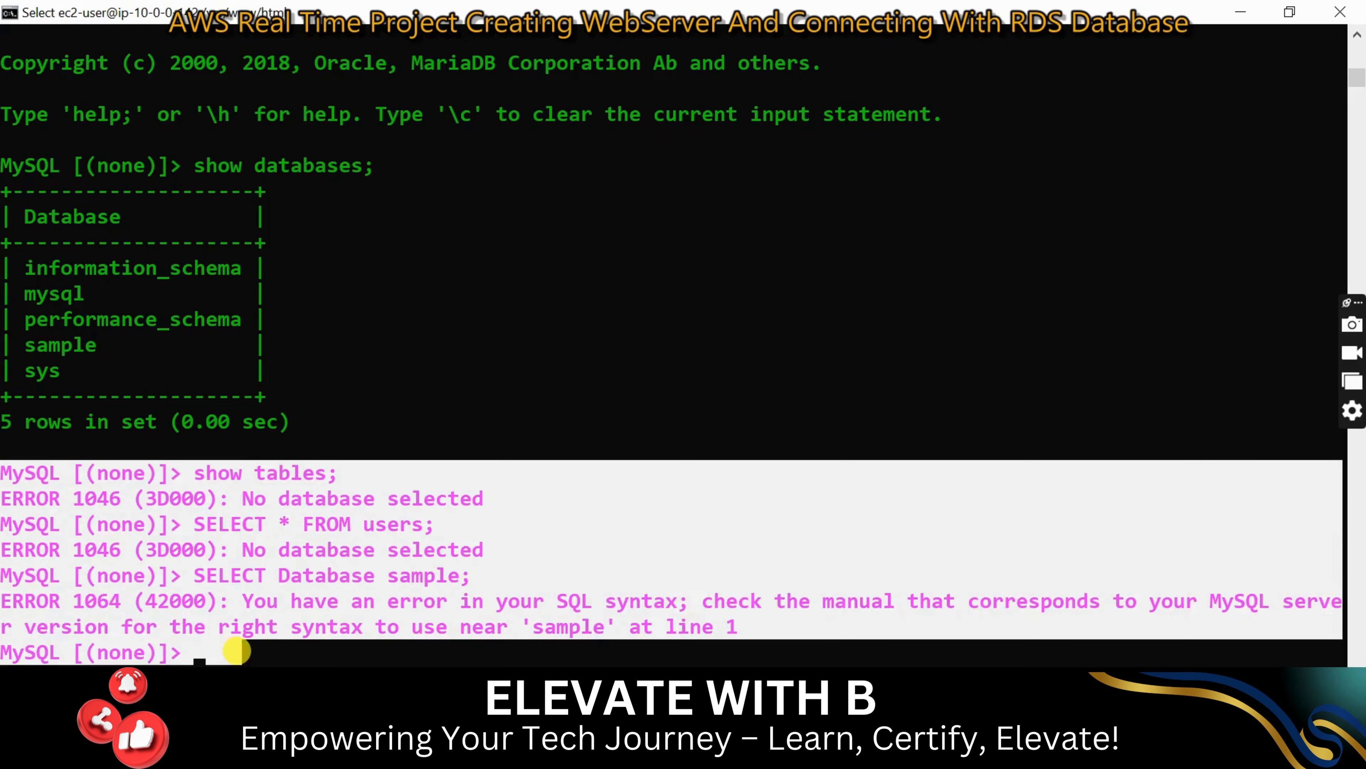
right_click(184, 582)
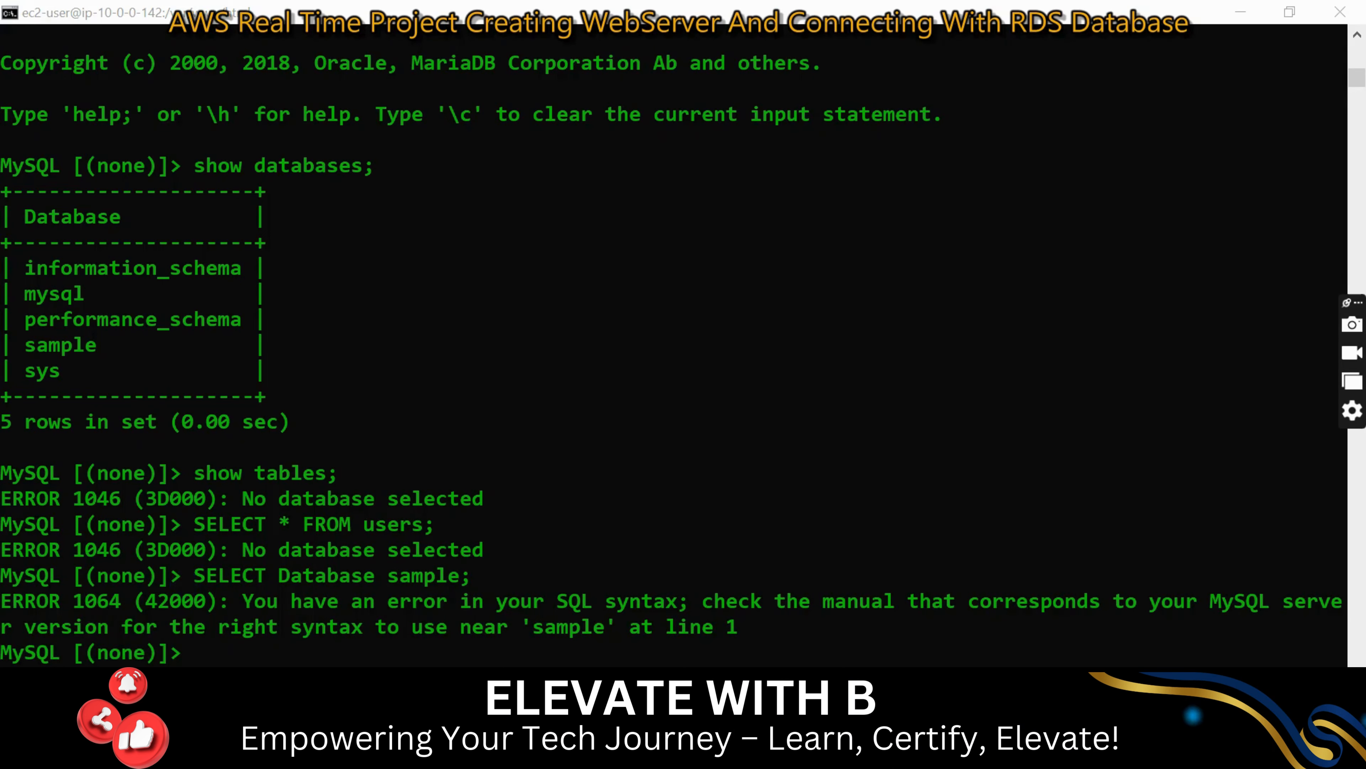
key(alt+Tab)
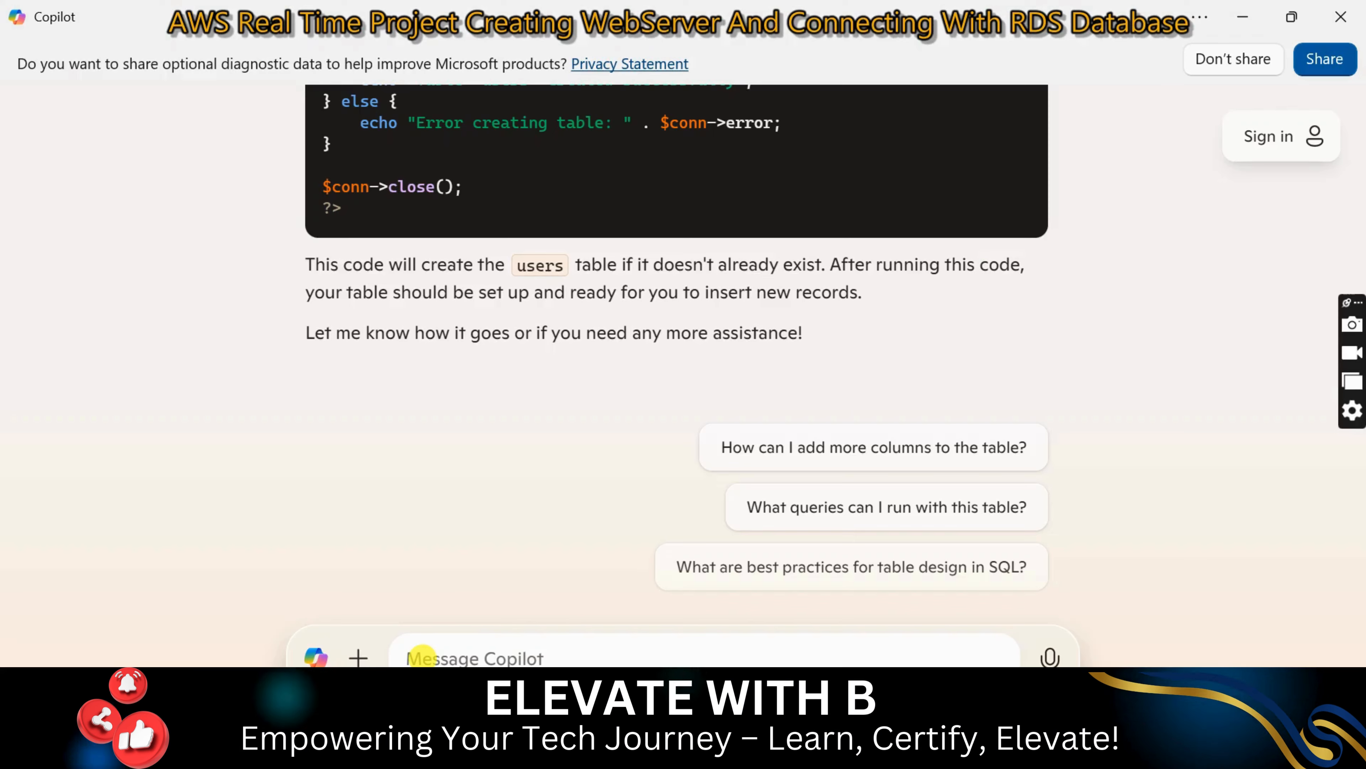
key(ctrl+v)
key(Return)
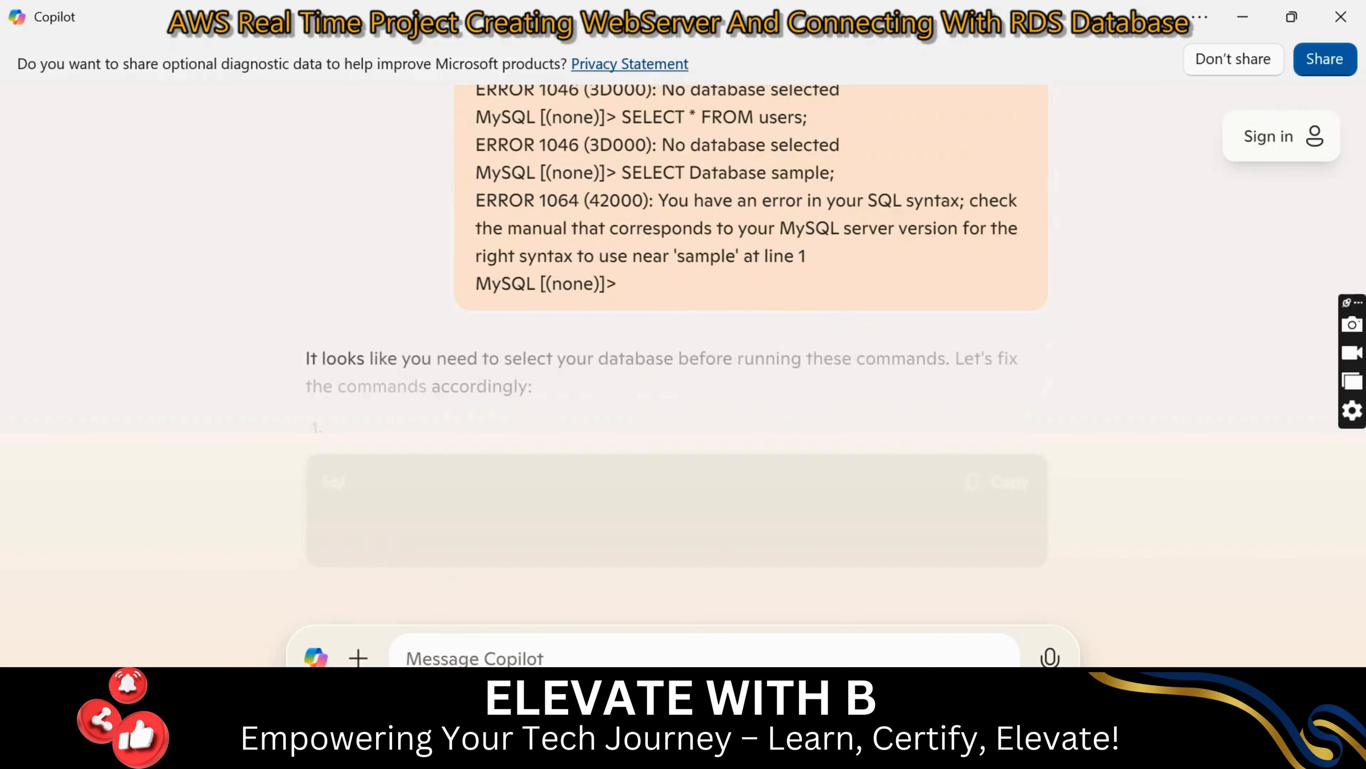
- Copy the USE sample; command from Copilot's answer and run it at the terminal's MySQL prompt
scroll(676, 377, up, 2)
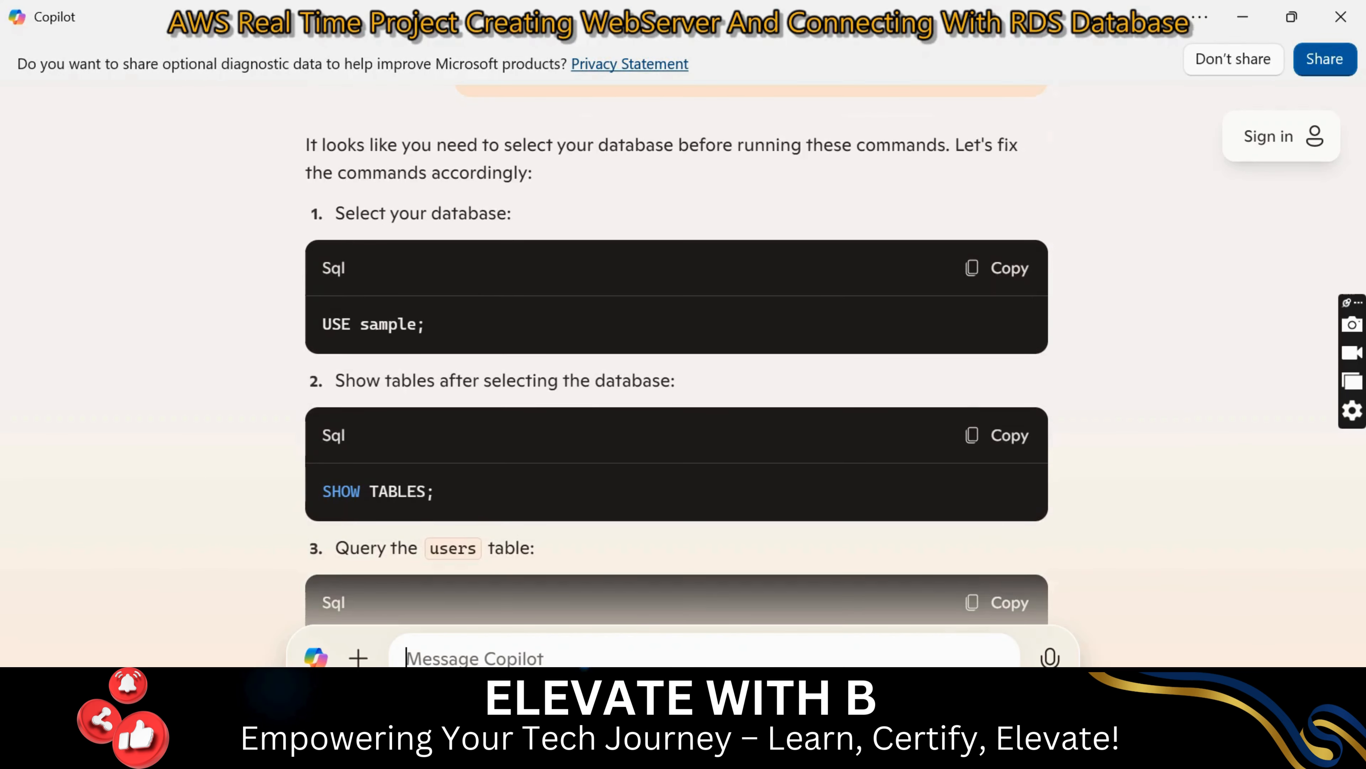
click(991, 275)
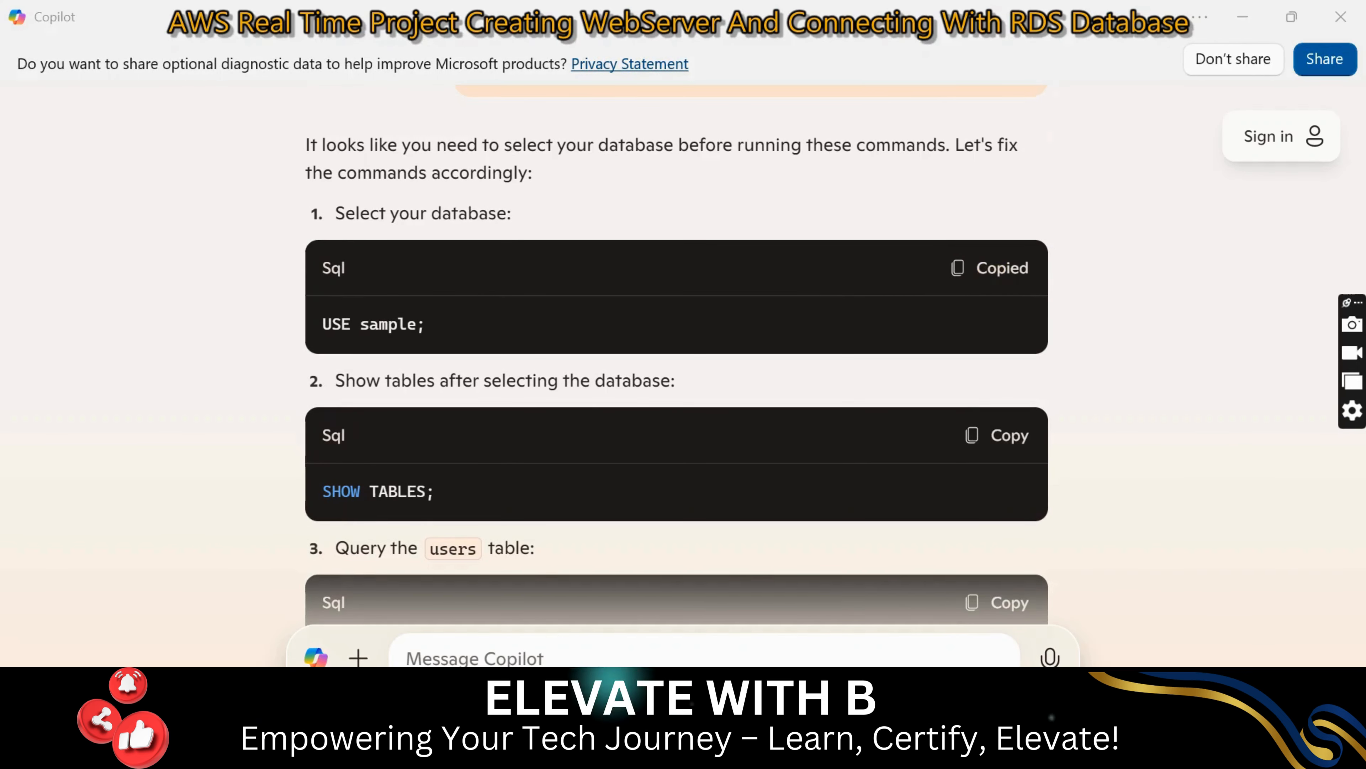
key(alt+Tab)
right_click(450, 654)
key(Return)
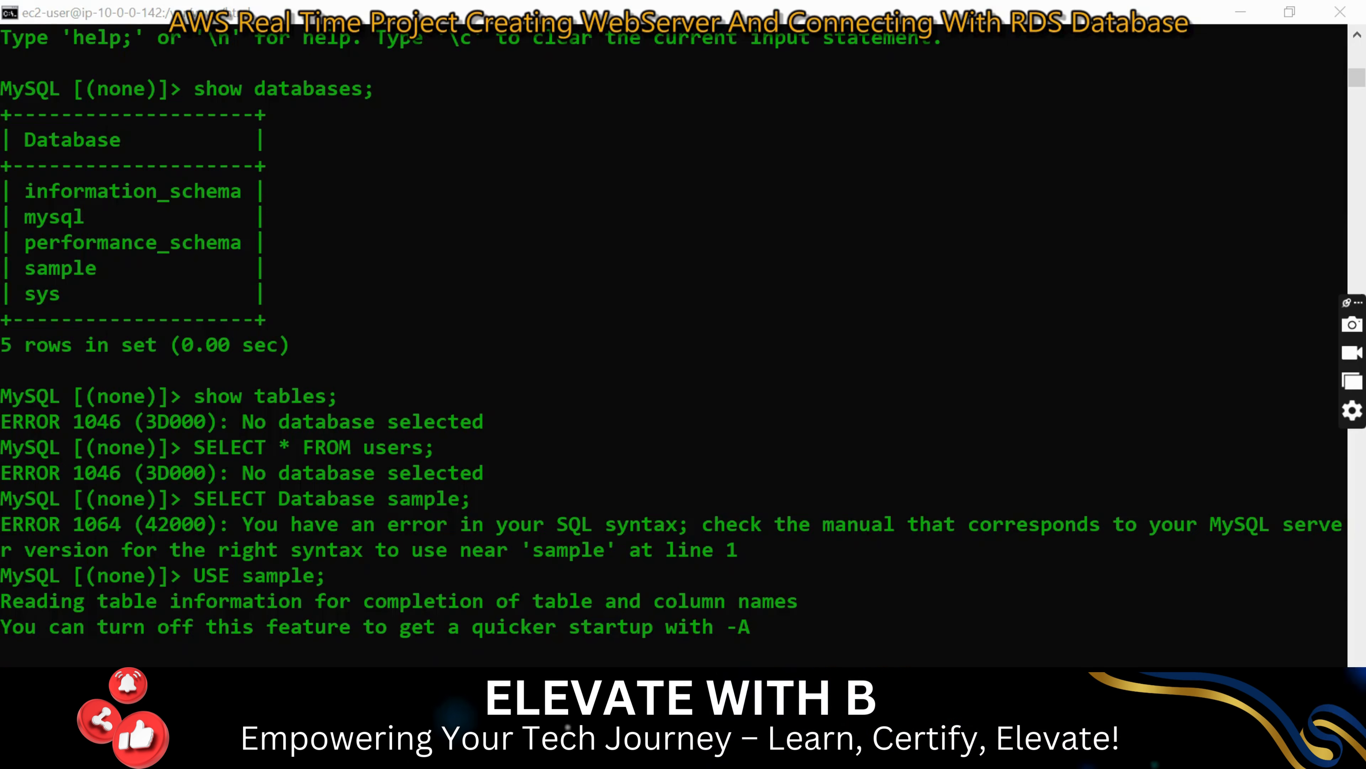
- Copy SHOW TABLES; from Copilot's answer and run it in the terminal to list the sample database's tables
key(alt+Tab)
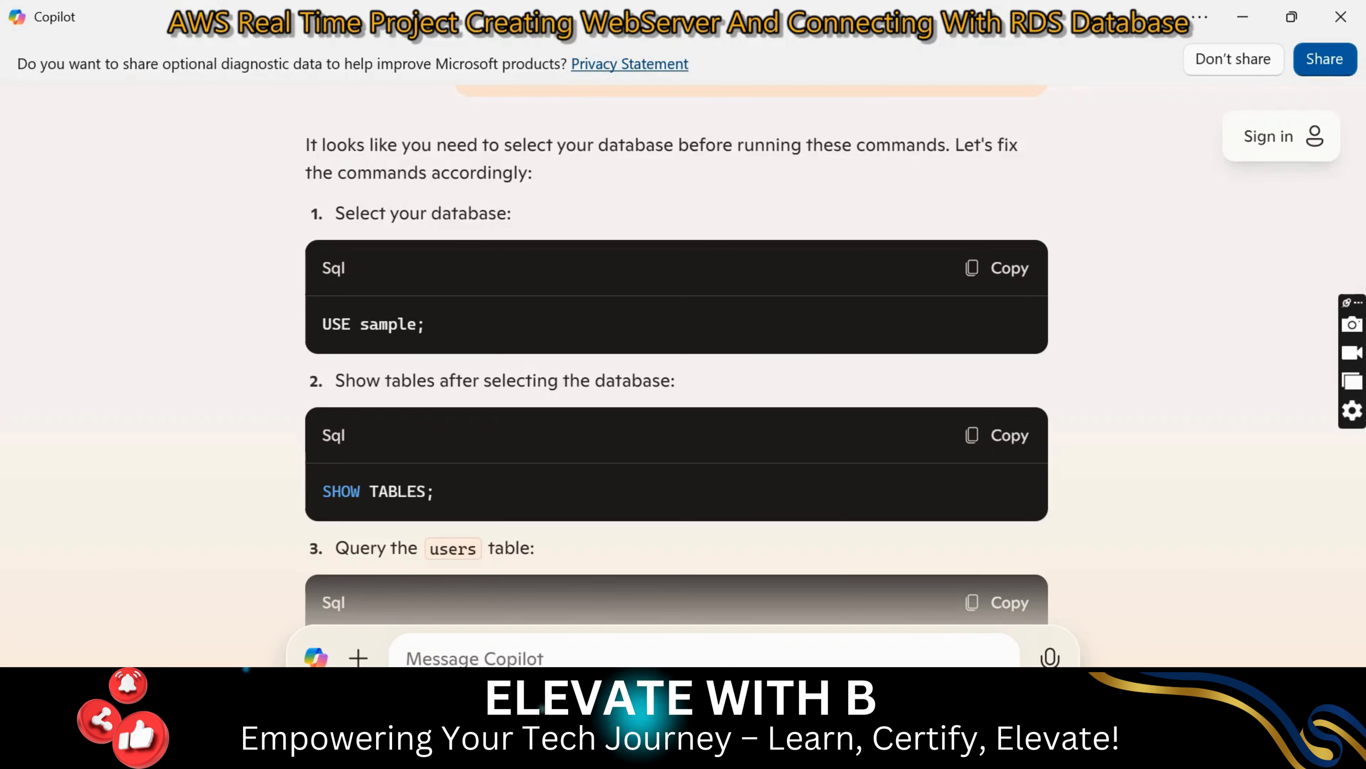
click(970, 436)
key(alt+Tab)
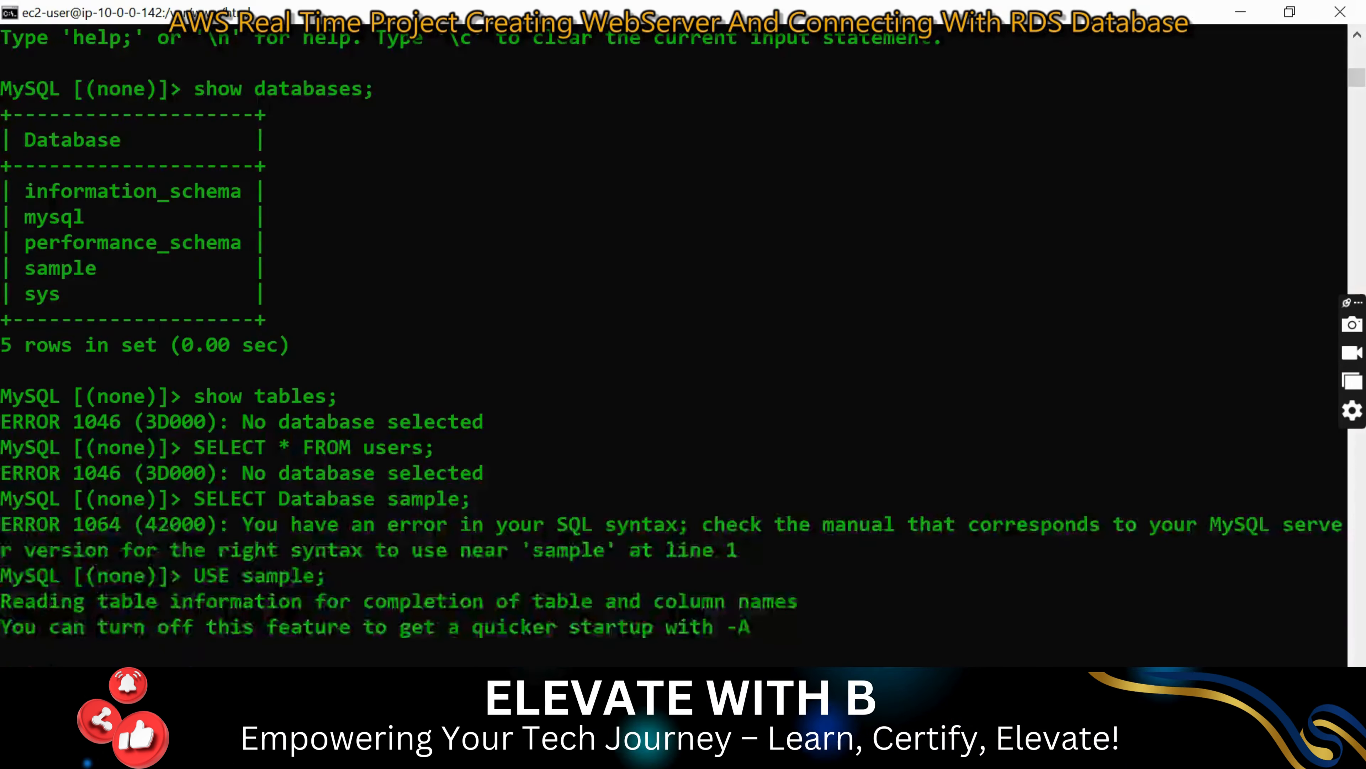
key(ctrl+v)
key(Return)
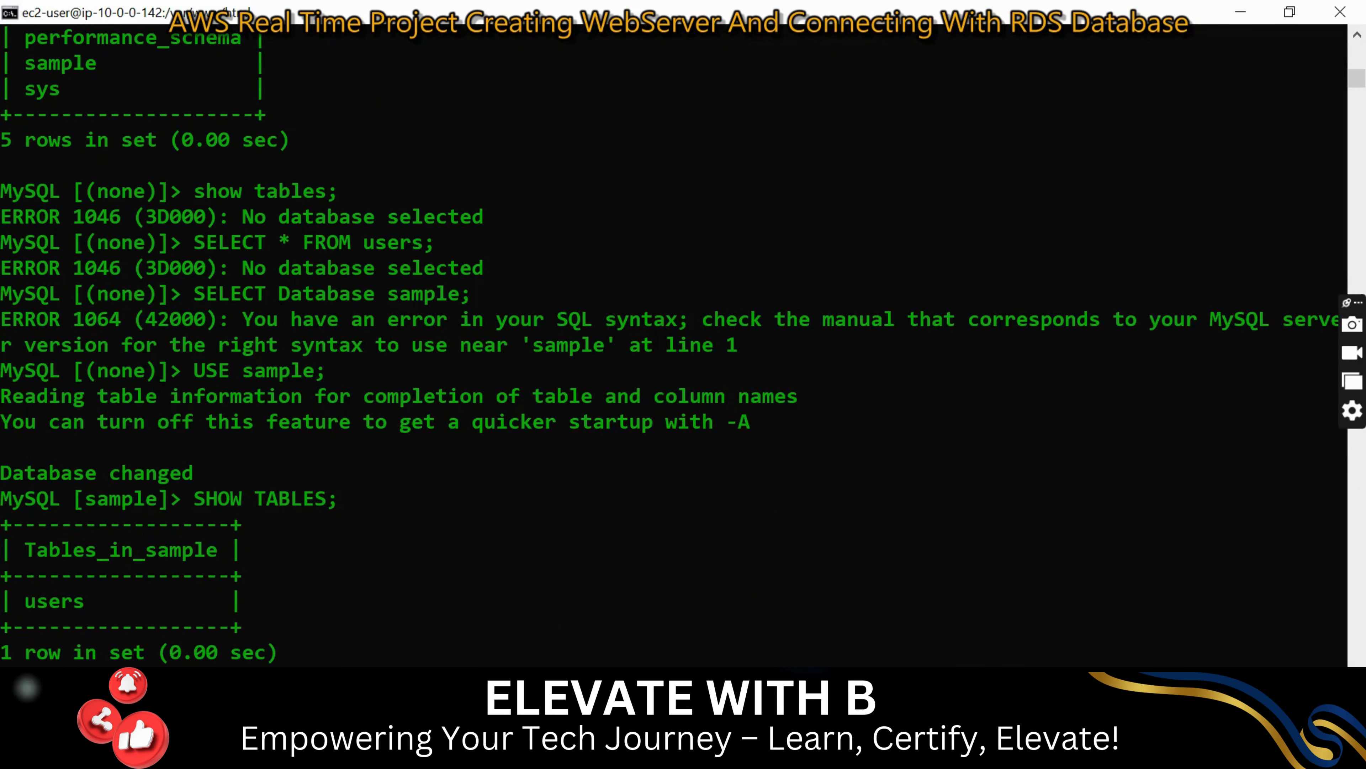
- Copy SELECT * FROM users; from Copilot's answer and run it at the terminal's MySQL prompt to list the registered users
key(alt+Tab)
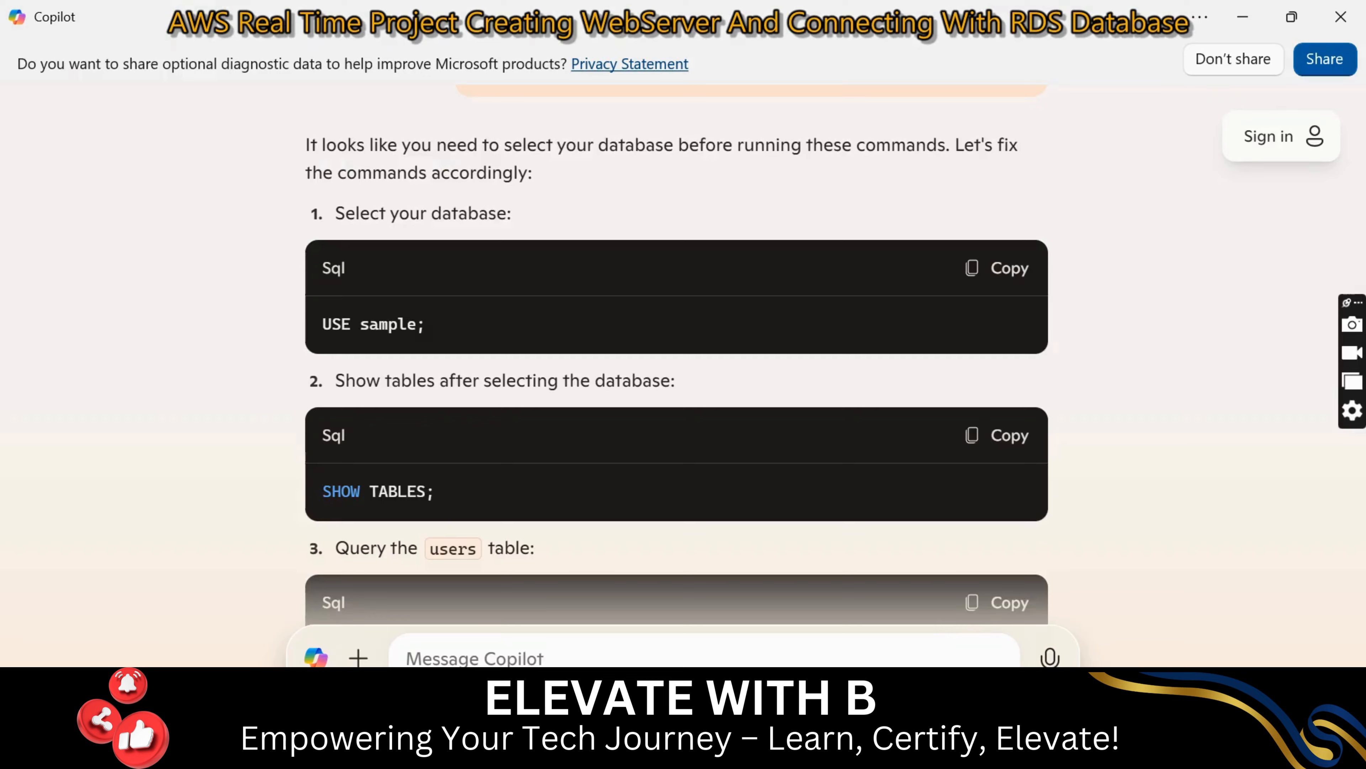
scroll(677, 349, down, 3)
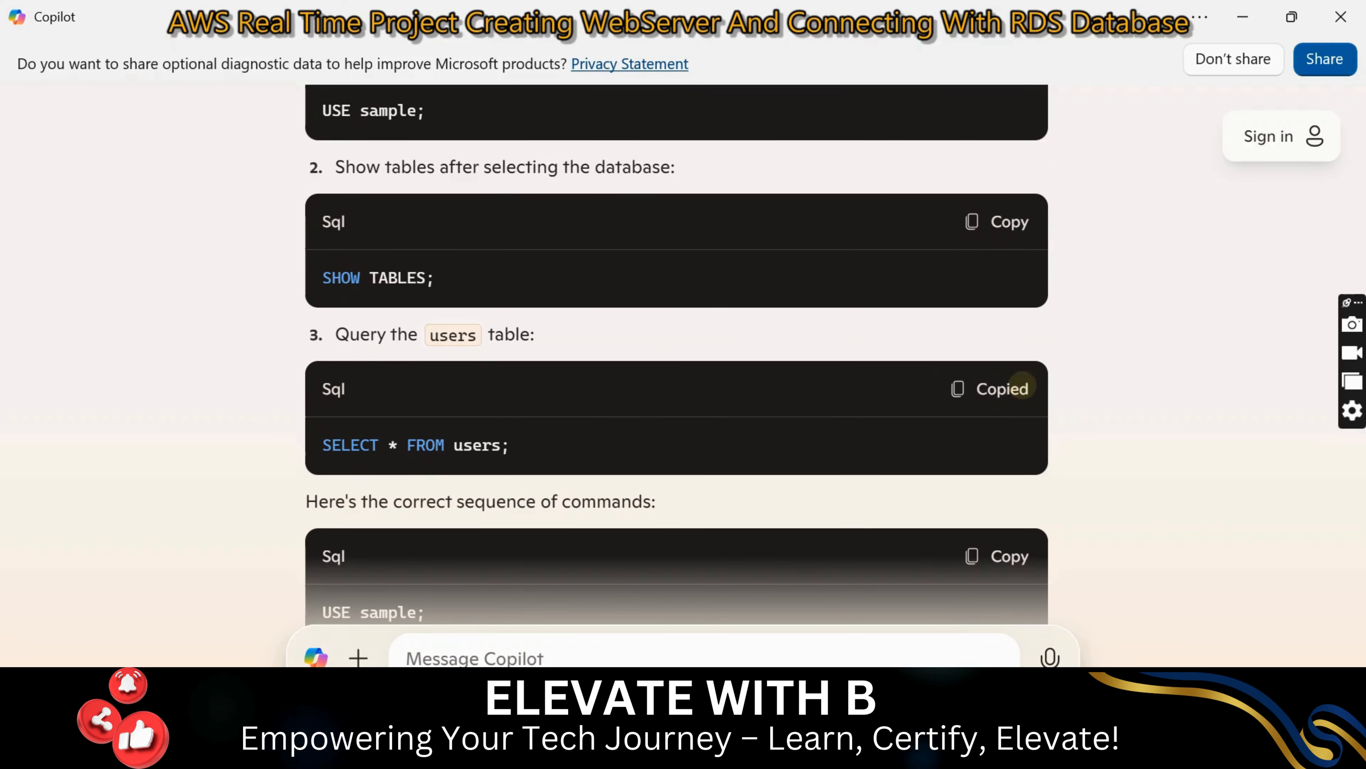
key(alt+Tab)
key(ctrl+v)
key(Return)
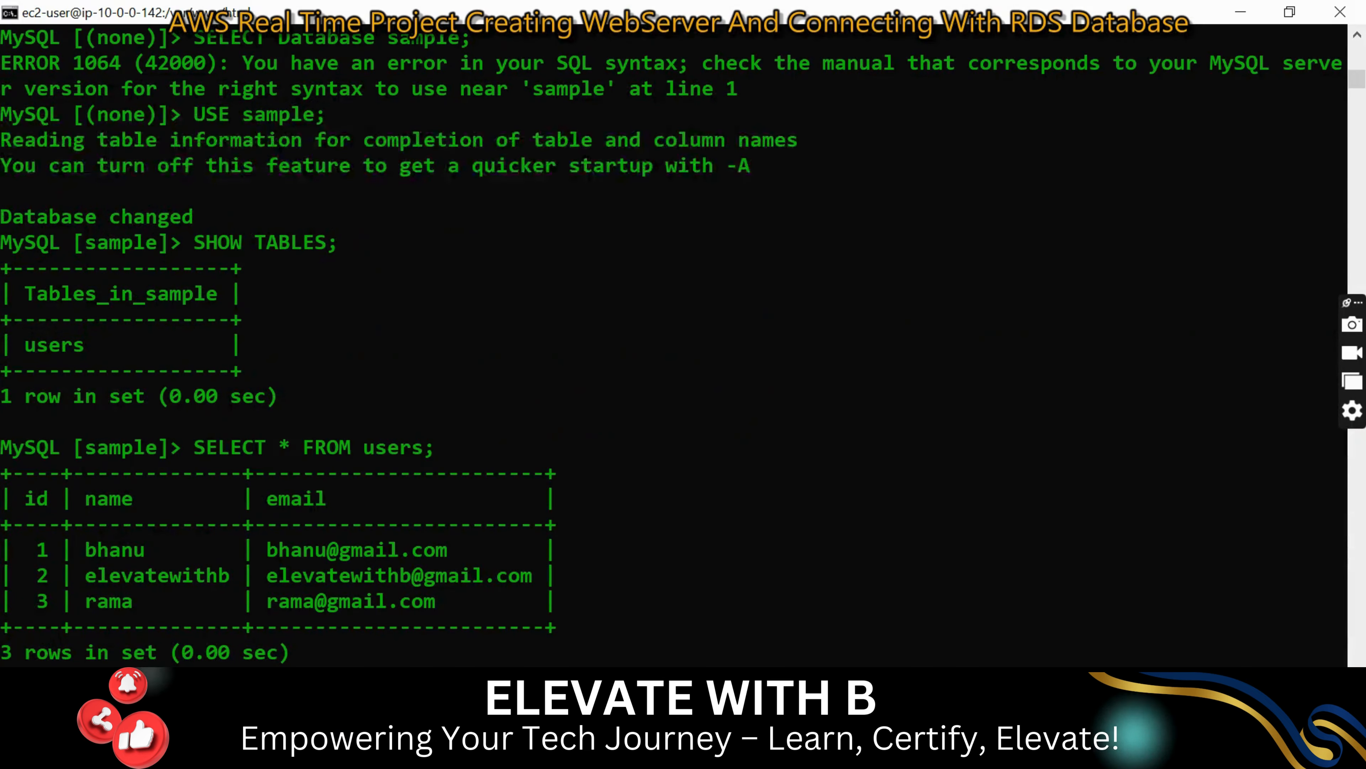
- Examine the registered user rows returned by the users table query in the terminal
drag(617, 653, 4, 453)
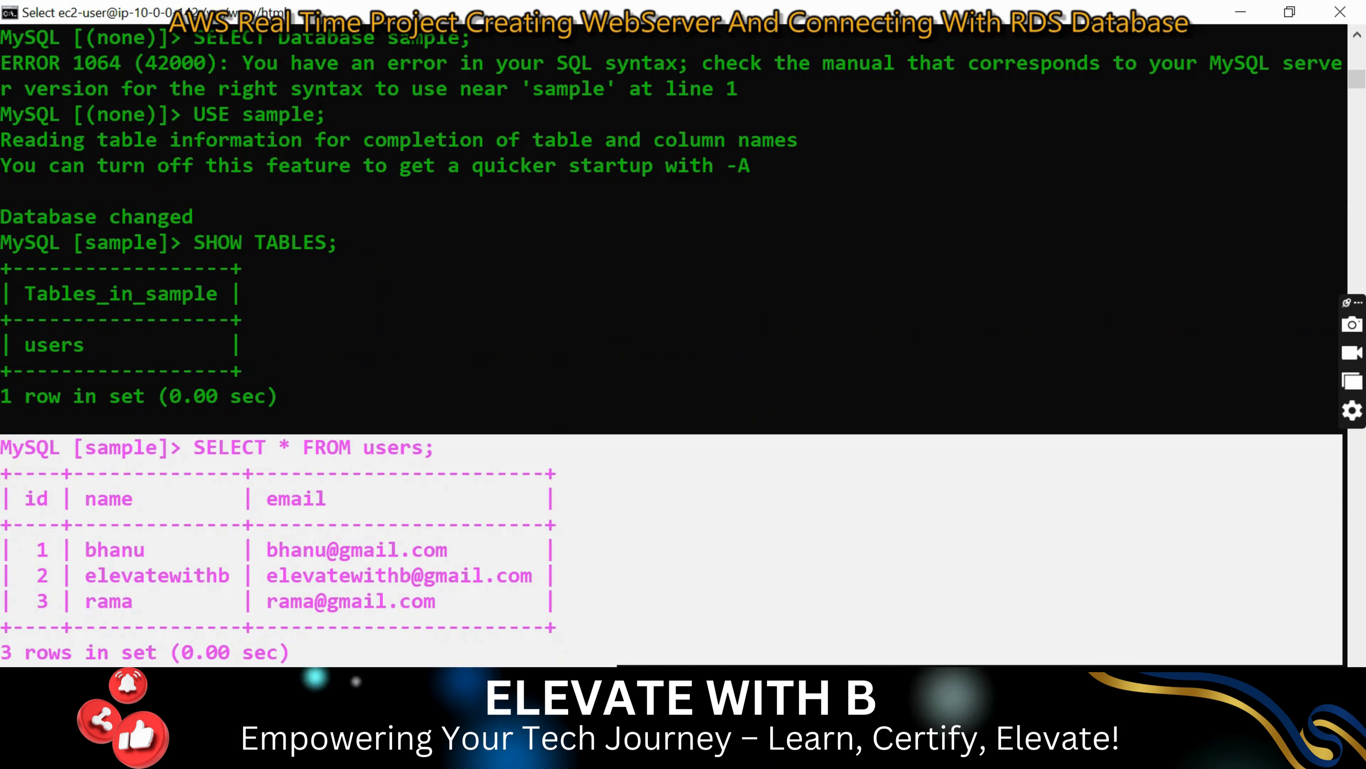
click(414, 627)
drag(418, 627, 3, 434)
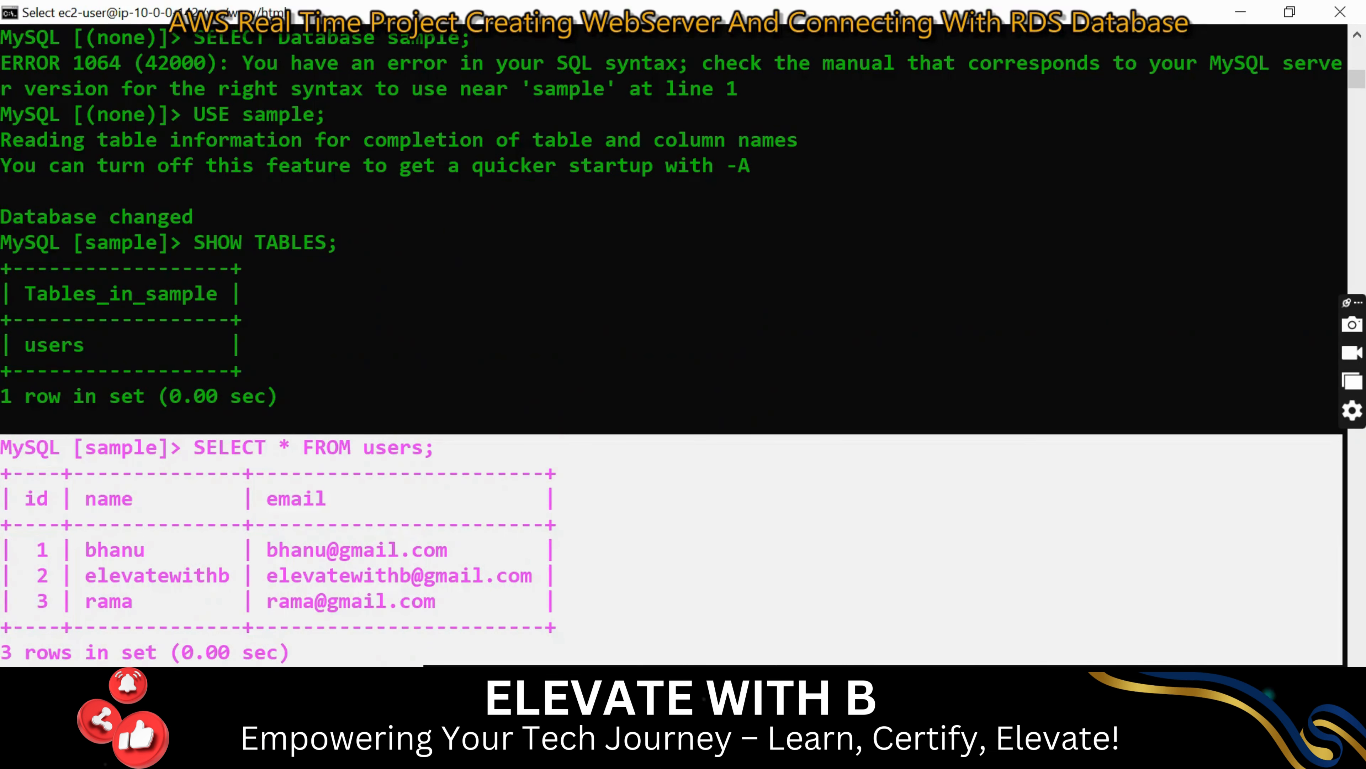
click(357, 602)
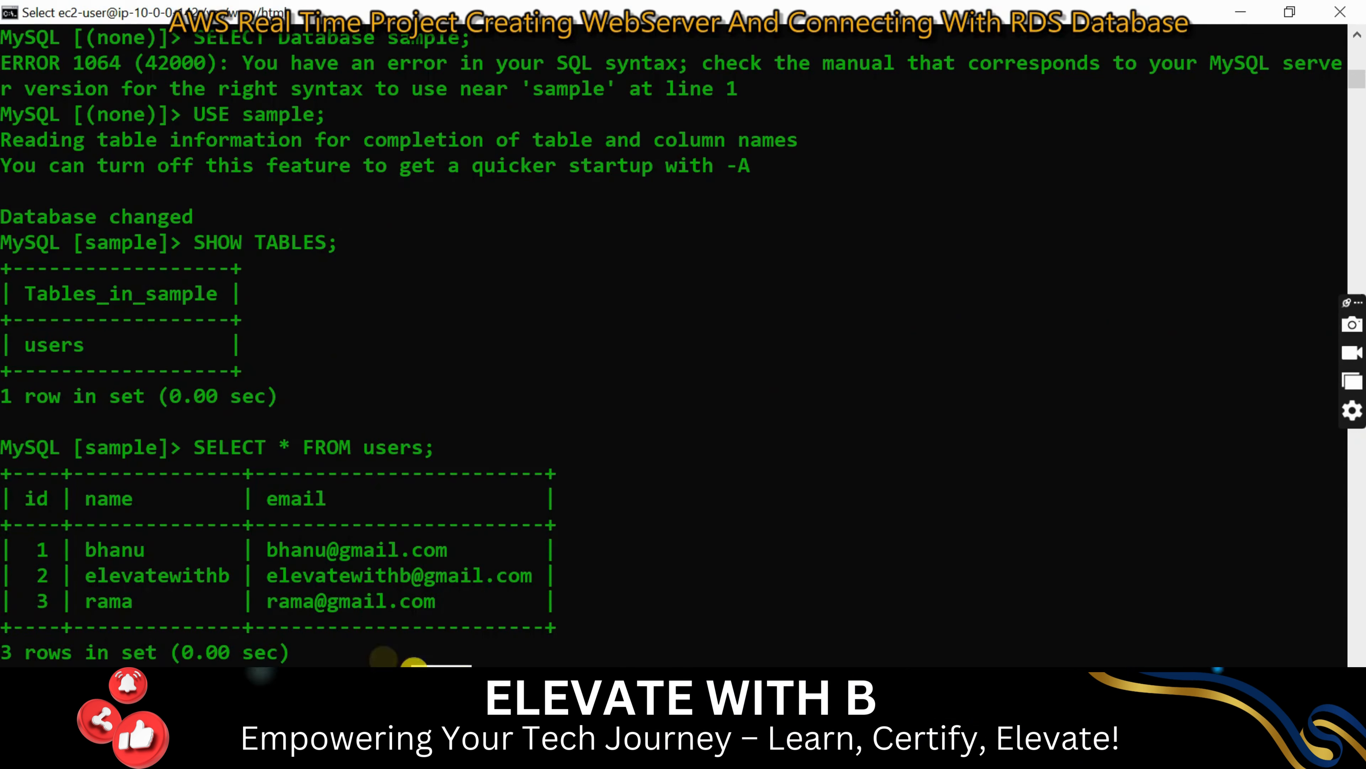
drag(472, 659, 3, 428)
right_click(3, 428)
click(320, 575)
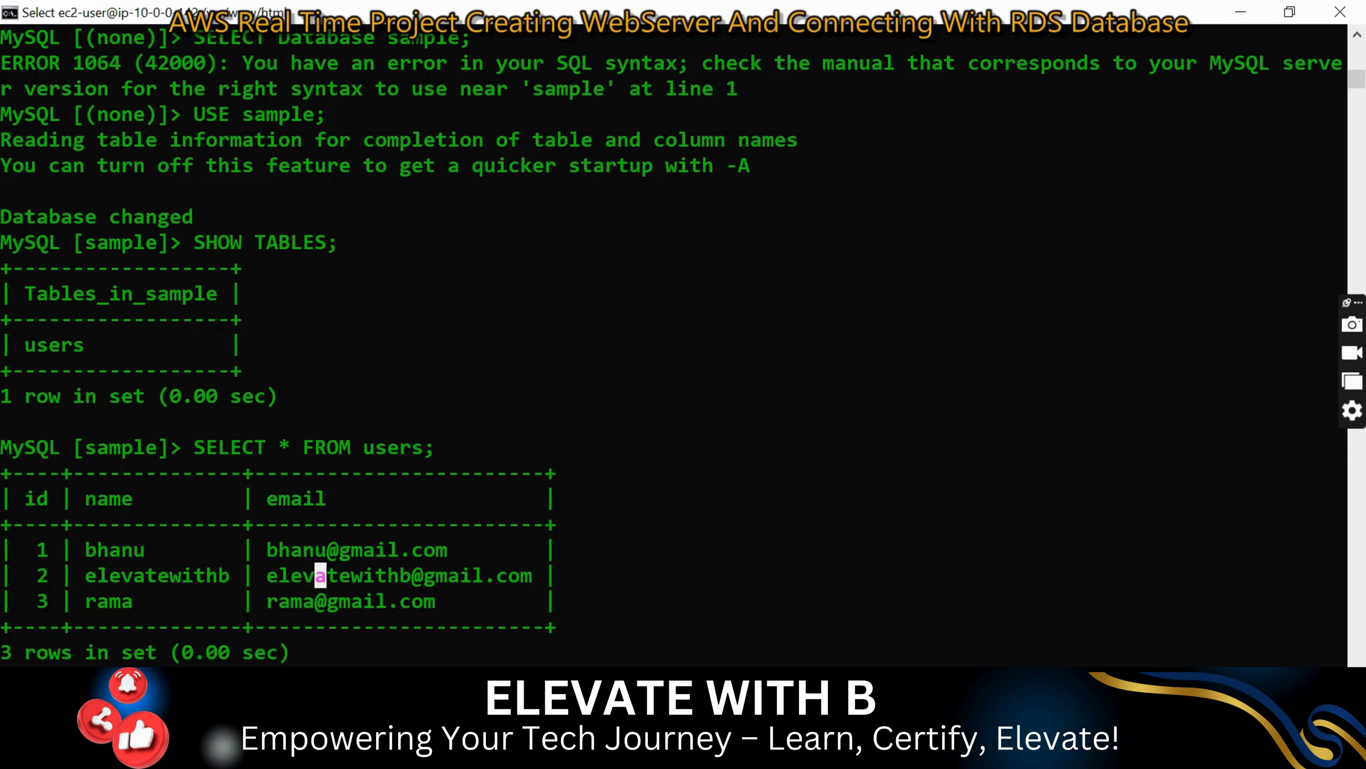
- Switch to the Word guide and read the notes below the View Registered Users query
key(alt+Tab)
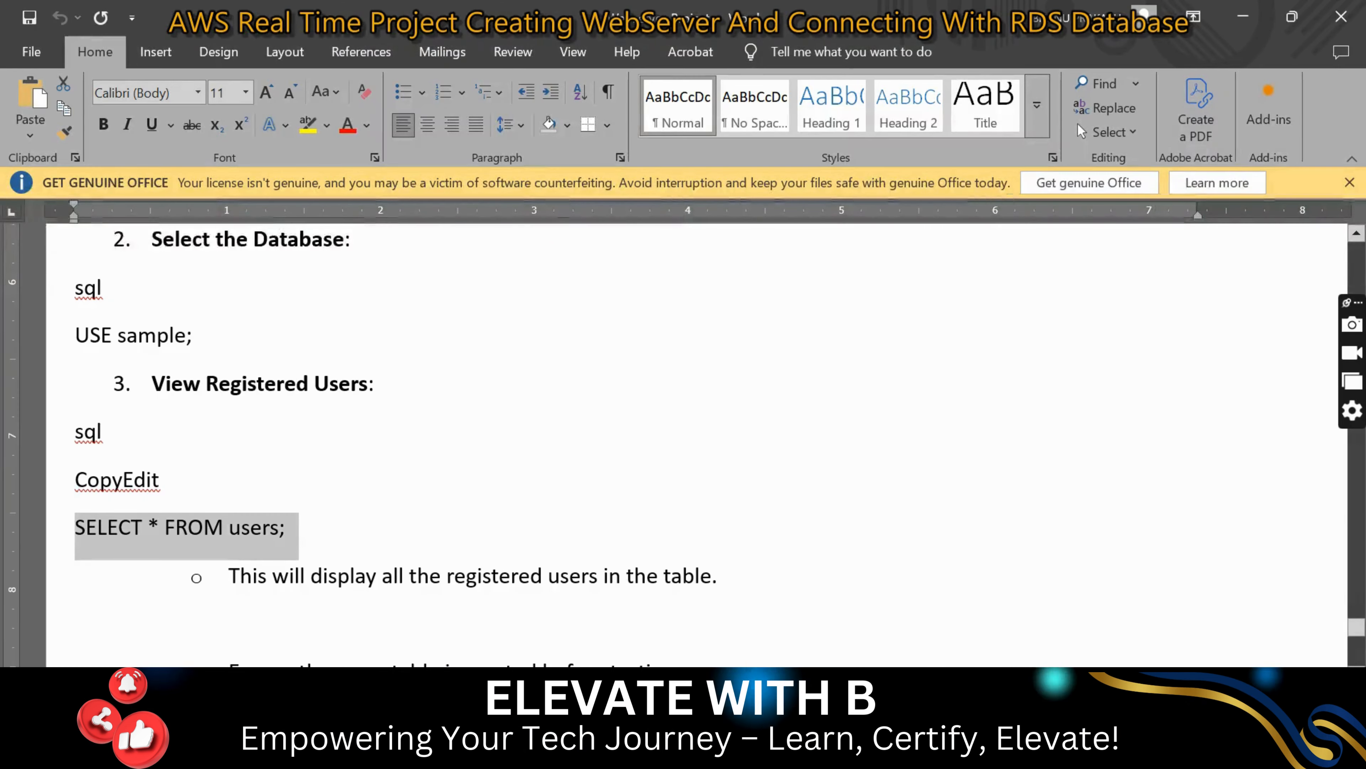
scroll(1077, 123, down, 5)
scroll(470, 491, down, 3)
scroll(470, 491, up, 5)
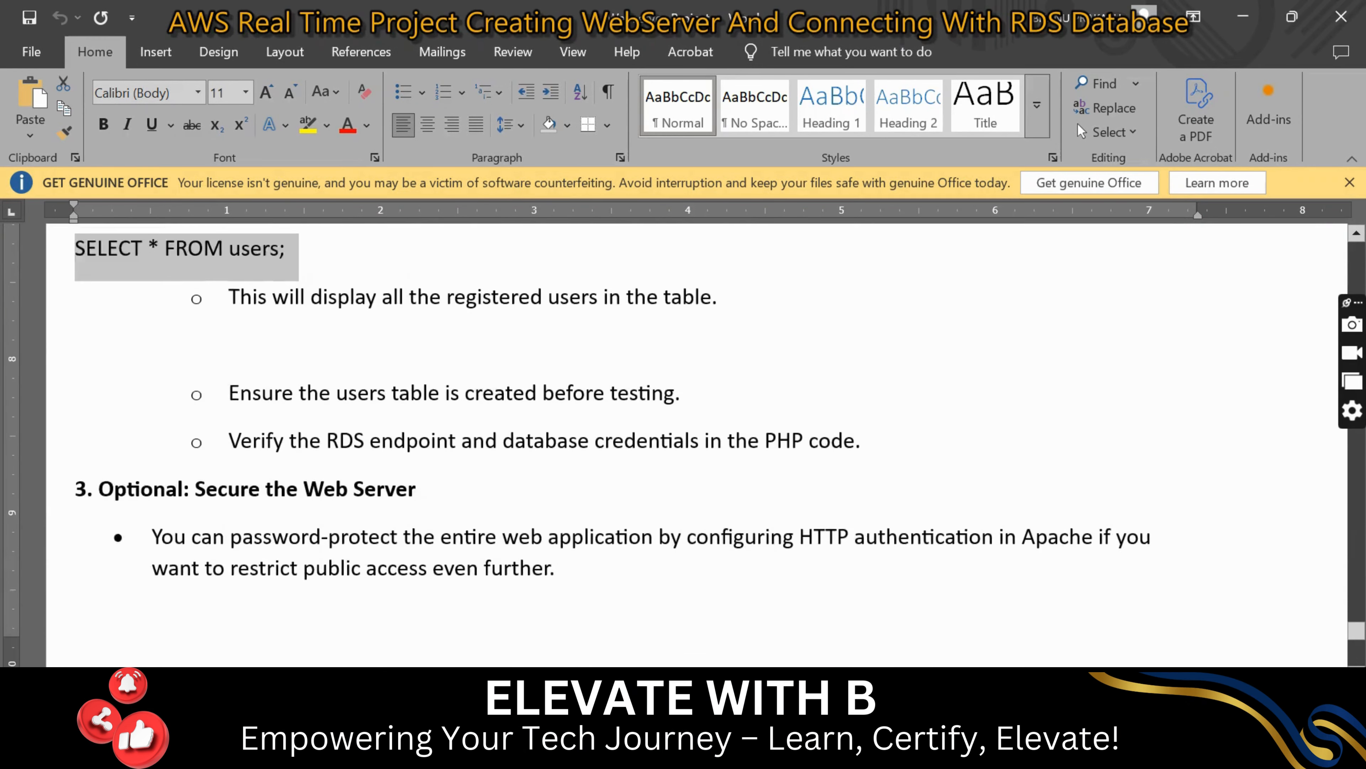
click(469, 491)
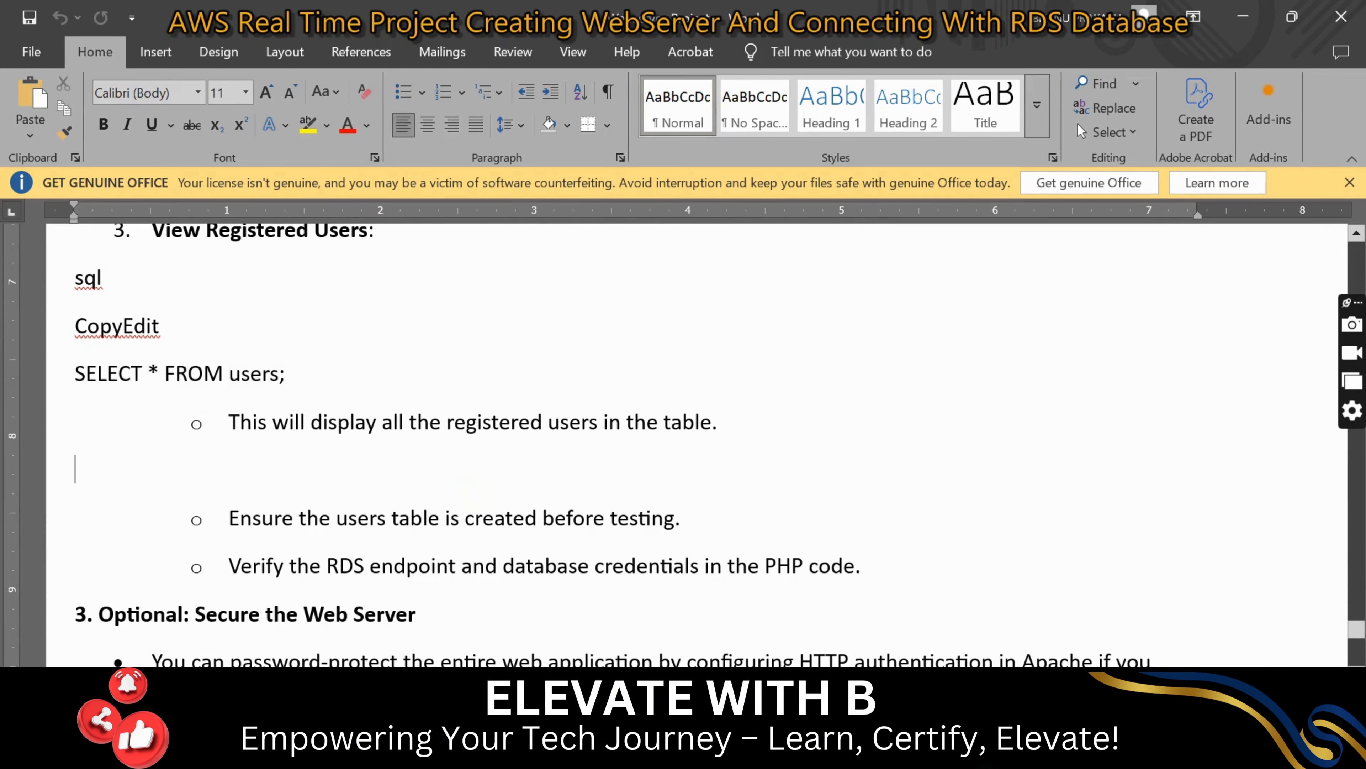
drag(234, 421, 759, 420)
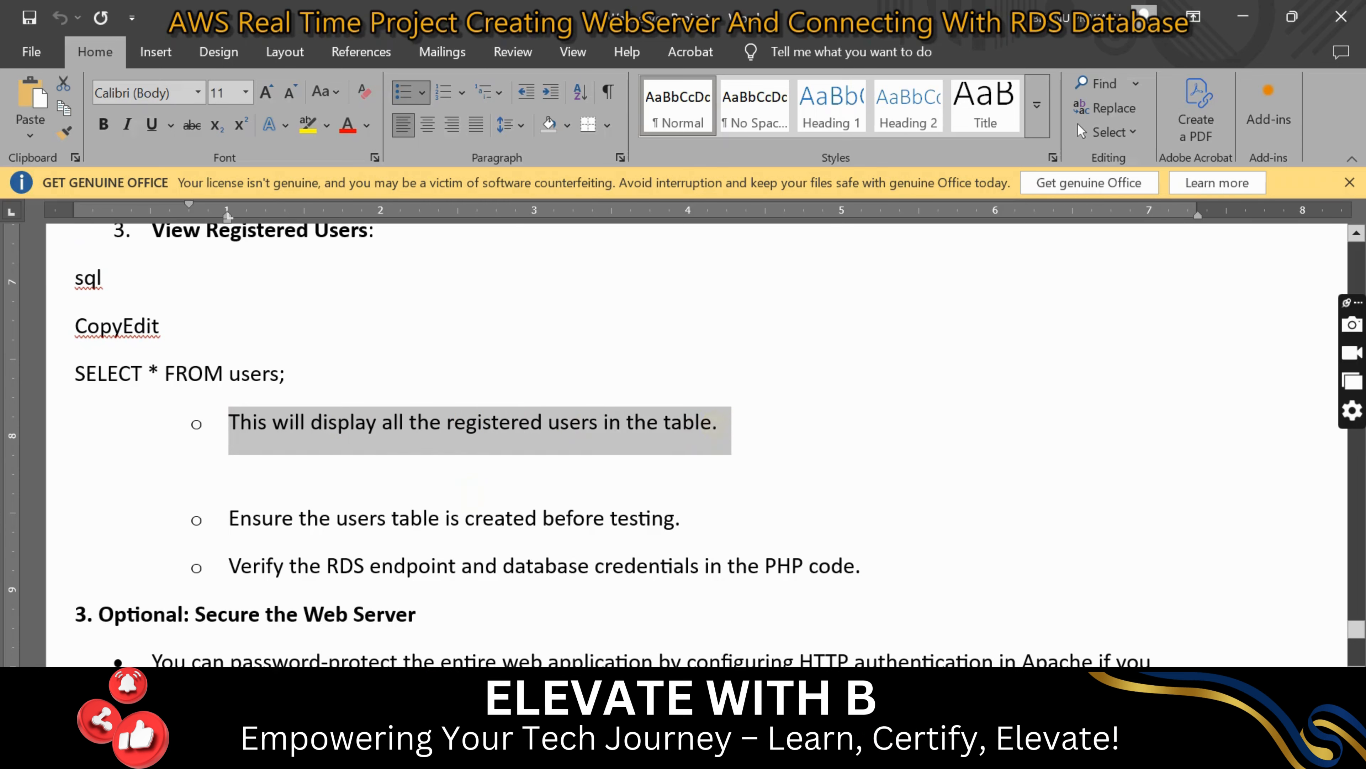
drag(230, 518, 666, 522)
drag(241, 575, 854, 580)
click(656, 623)
scroll(656, 622, down, 4)
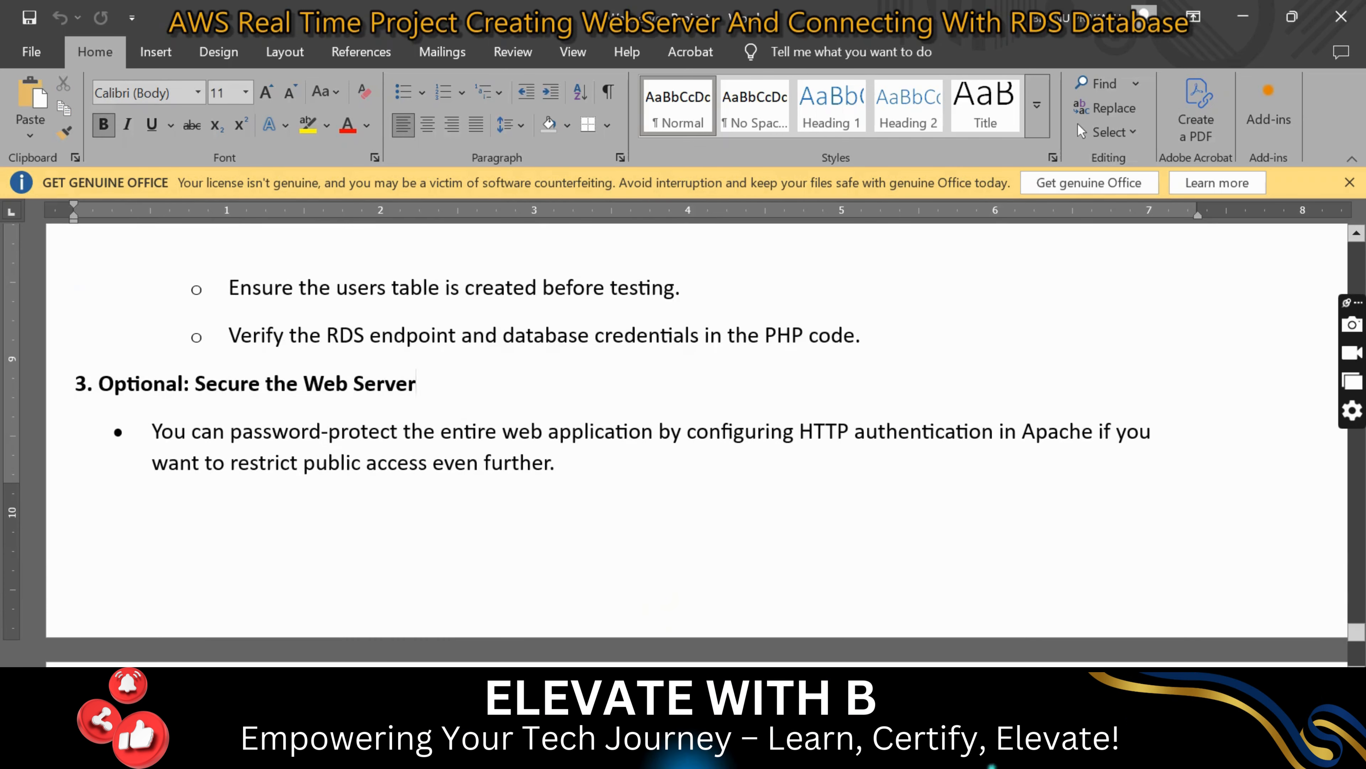
- Read the guide's optional section on securing the web server, including HTTP authentication in Apache and the VPN alternative
drag(195, 383, 472, 417)
click(411, 501)
drag(239, 386, 427, 386)
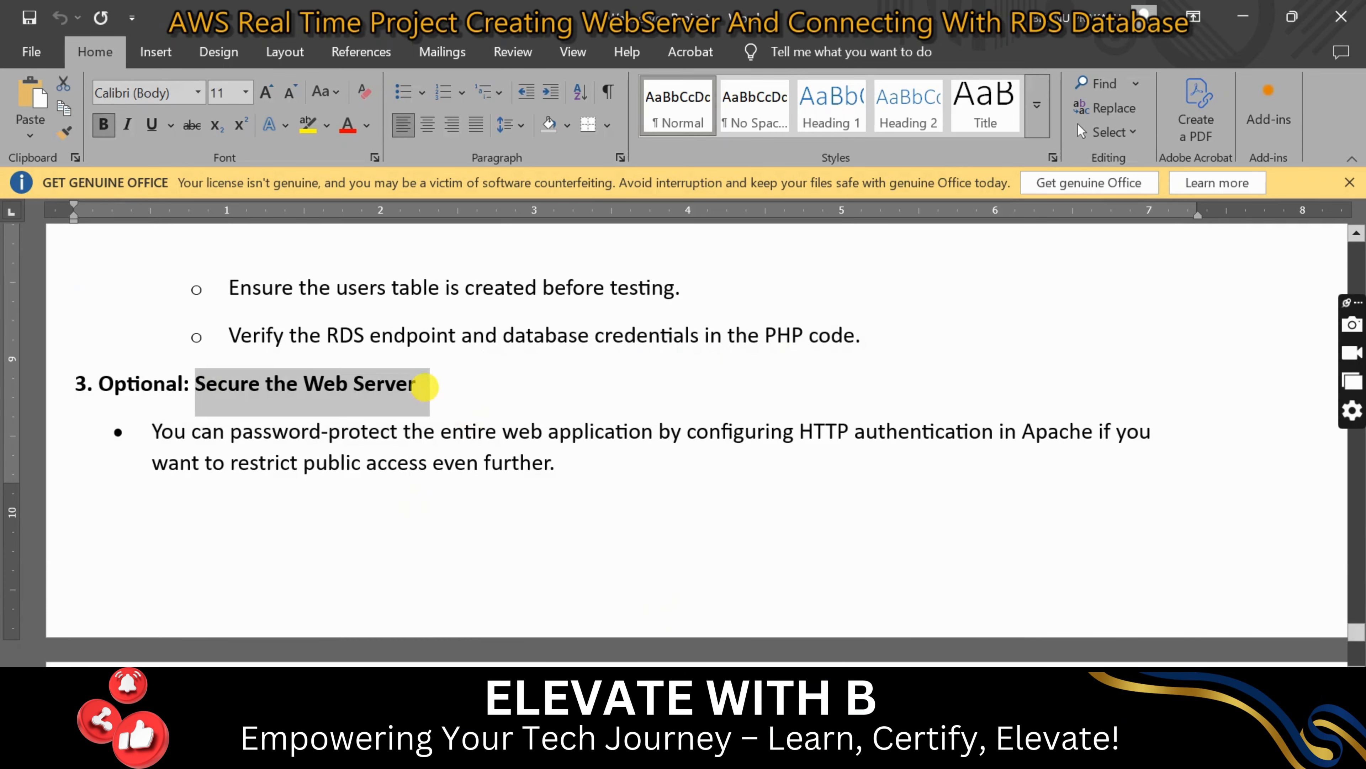
click(376, 510)
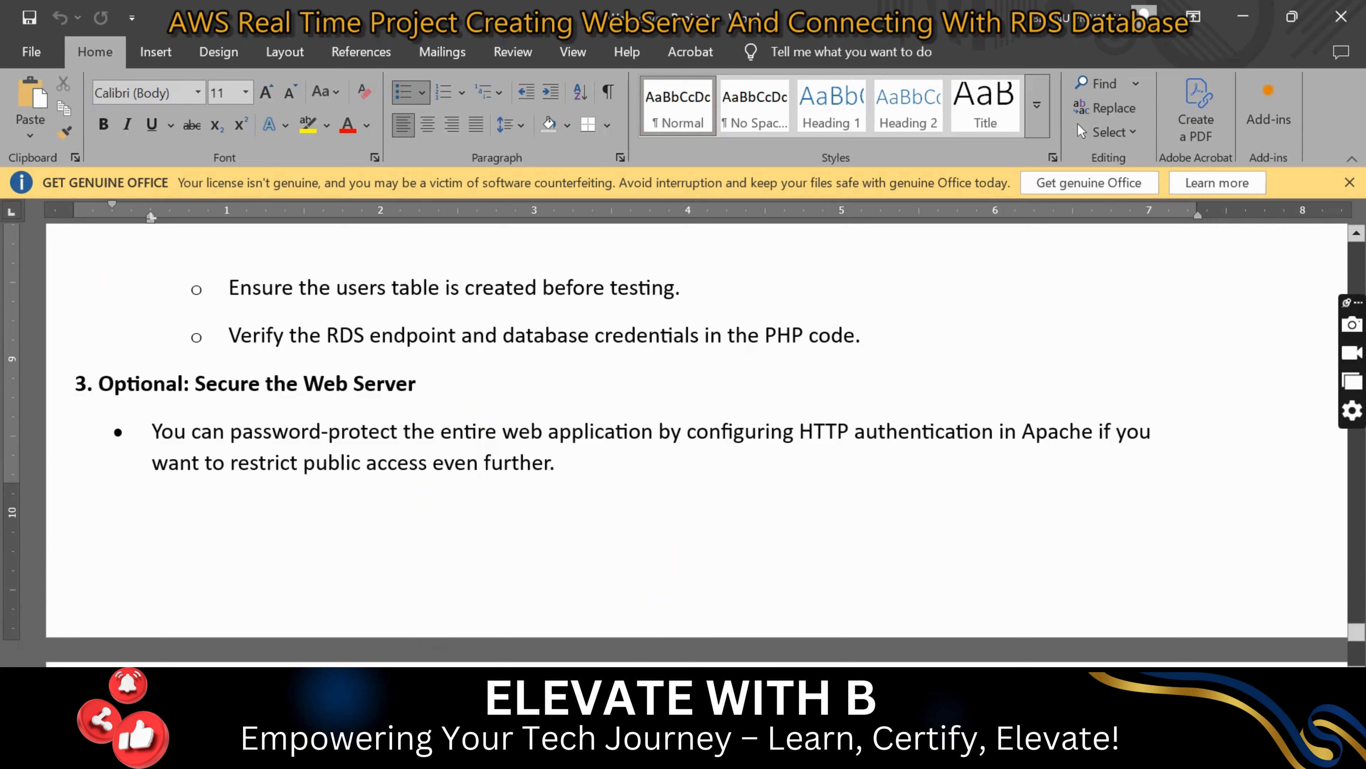
drag(253, 431, 926, 436)
drag(842, 450, 1137, 450)
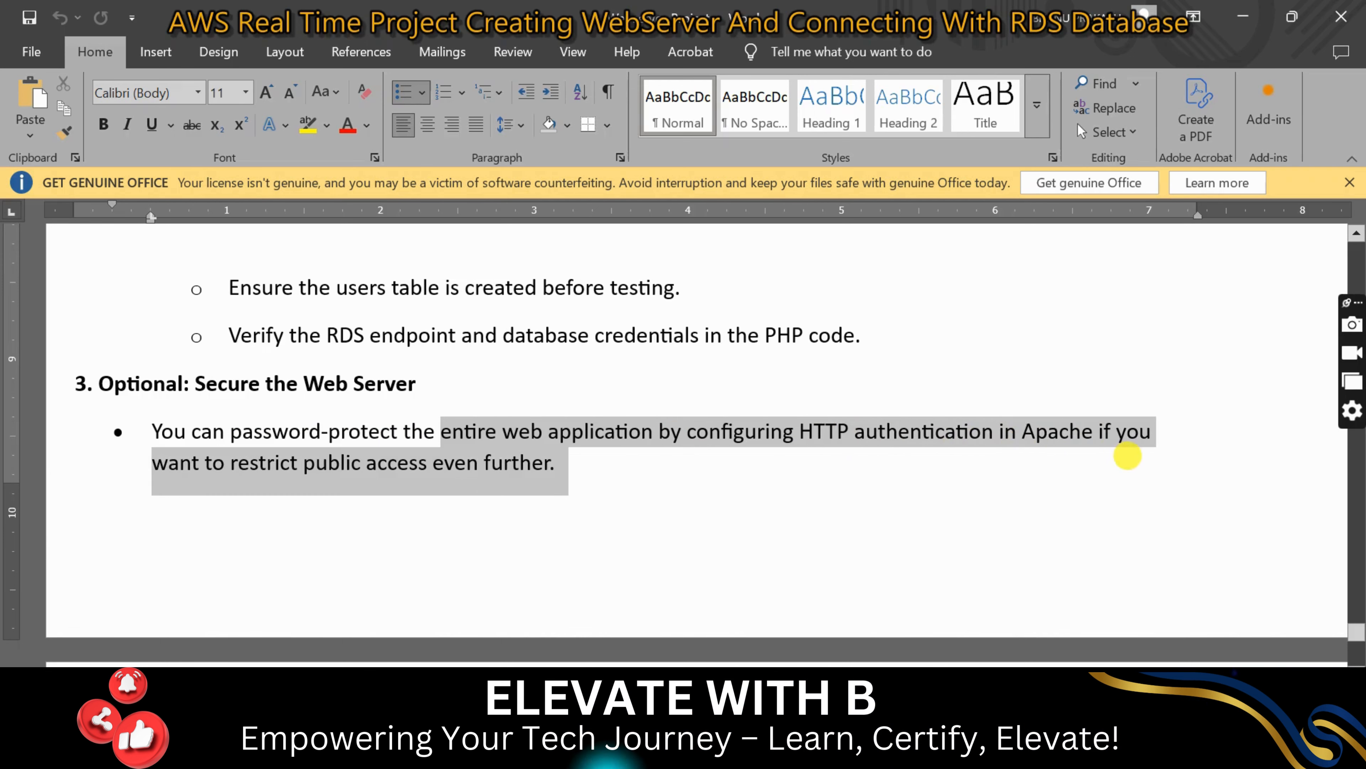
drag(327, 513, 584, 481)
scroll(583, 480, down, 5)
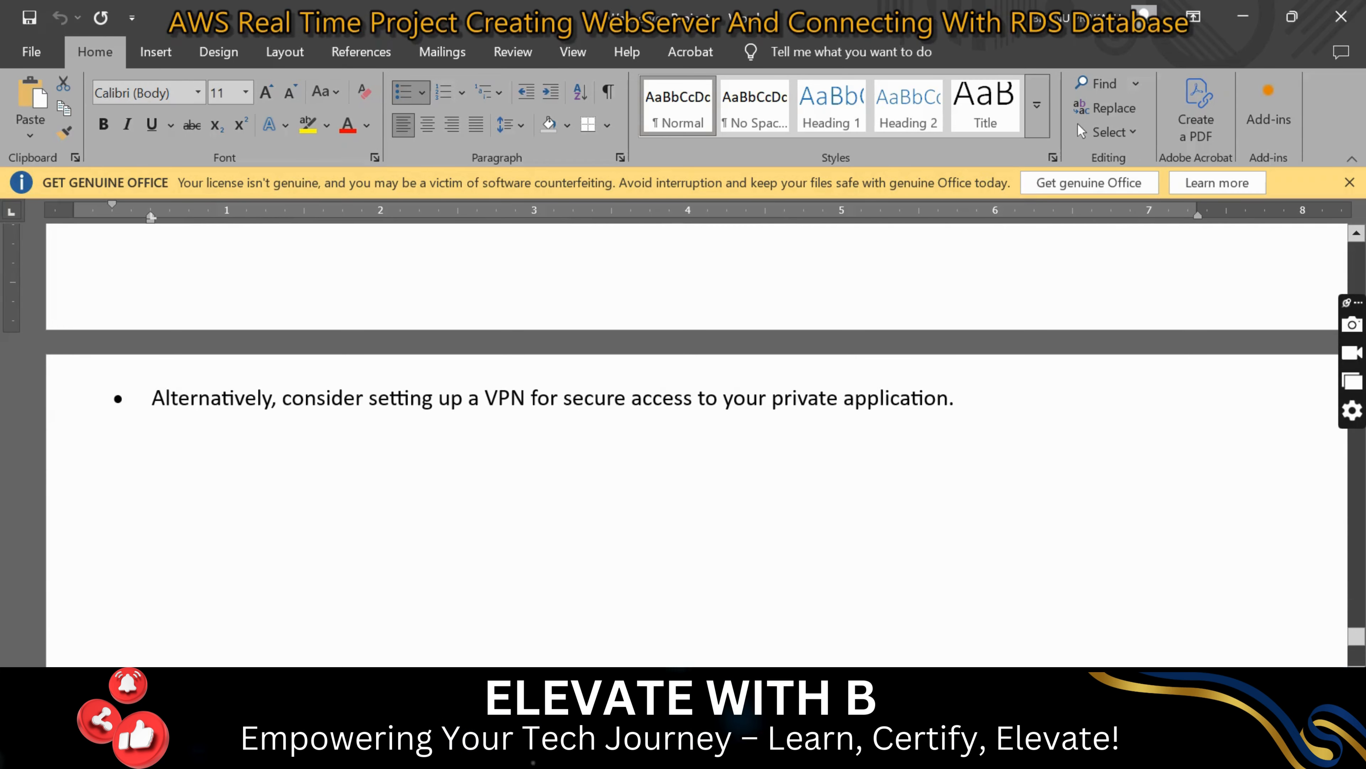
drag(153, 399, 409, 390)
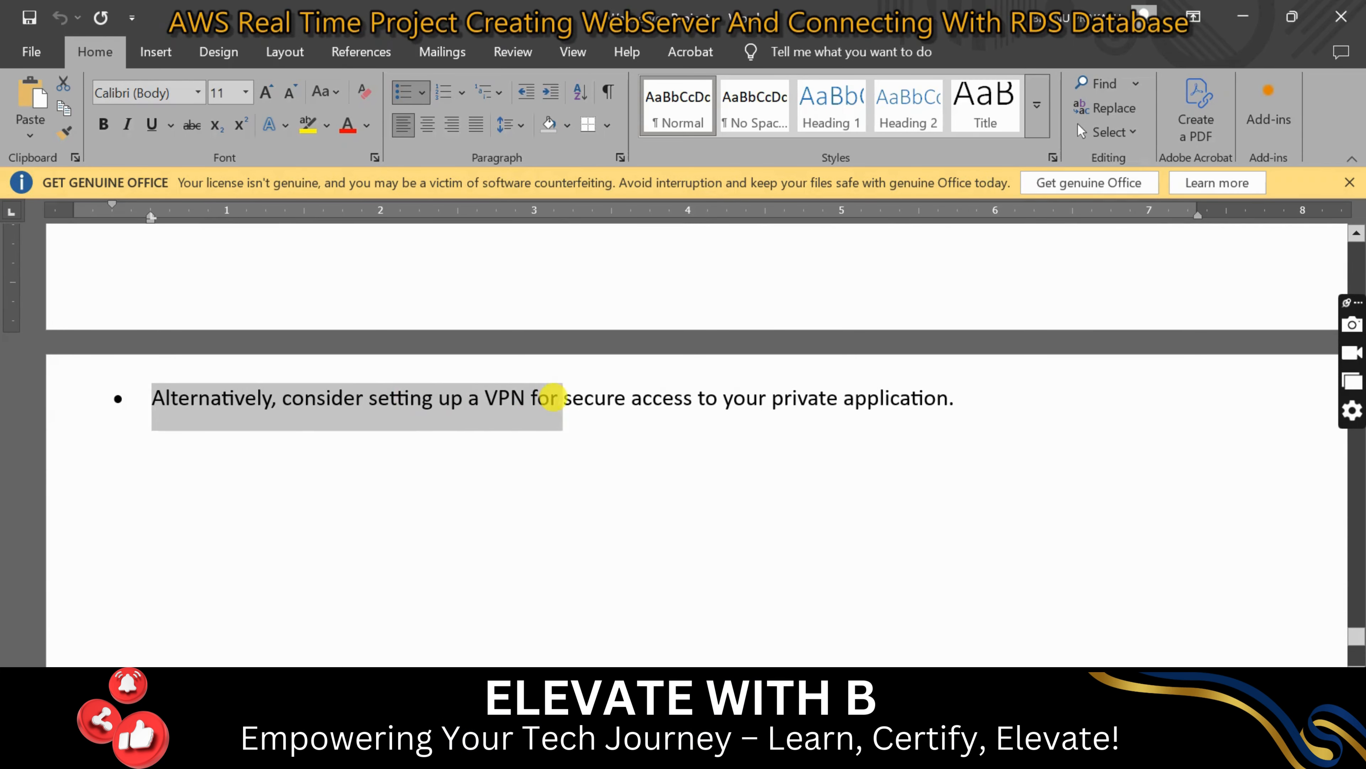
drag(620, 398, 986, 406)
scroll(648, 531, down, 5)
scroll(649, 530, up, 10)
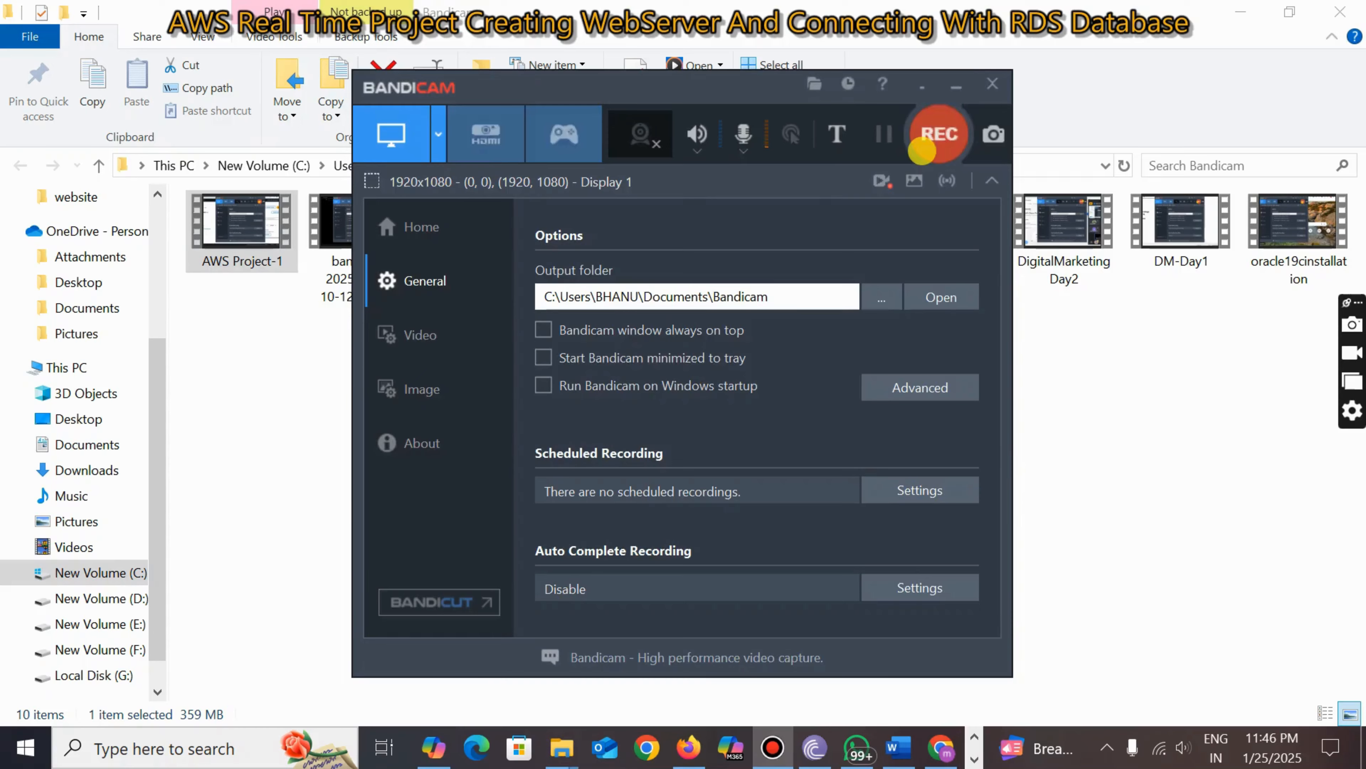
click(938, 134)
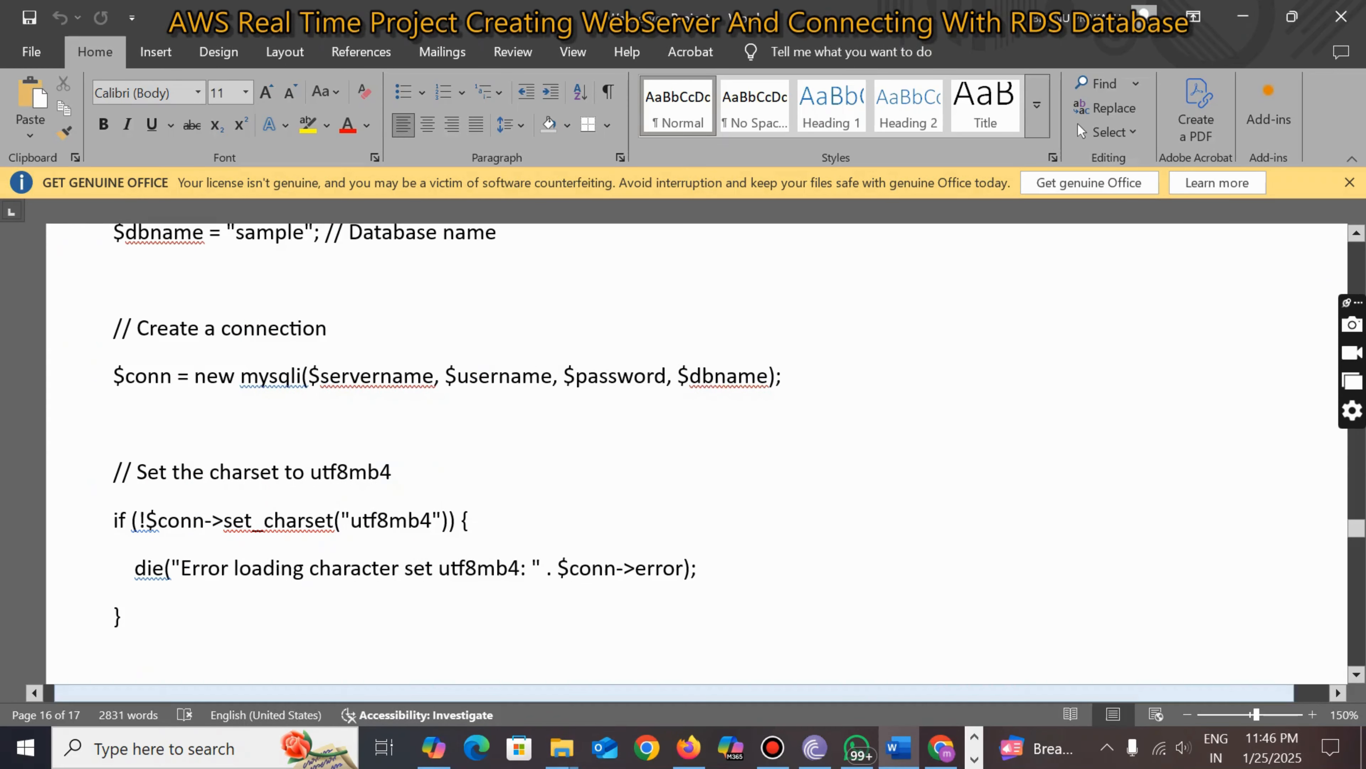
drag(612, 621, 162, 215)
click(526, 531)
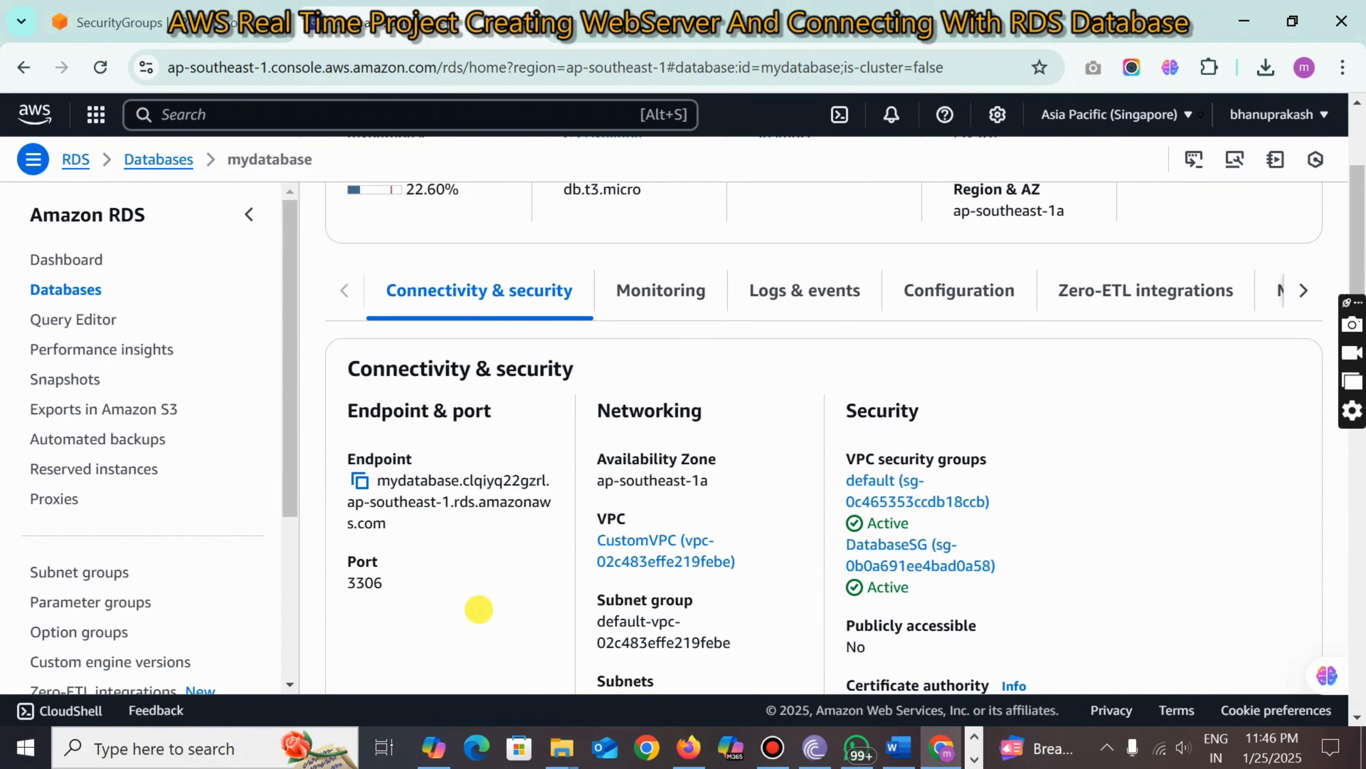
- Switch to the AWS console in Chrome and terminate the running EC2 instance WebServerInstance, confirming the deletion
scroll(478, 609, up, 4)
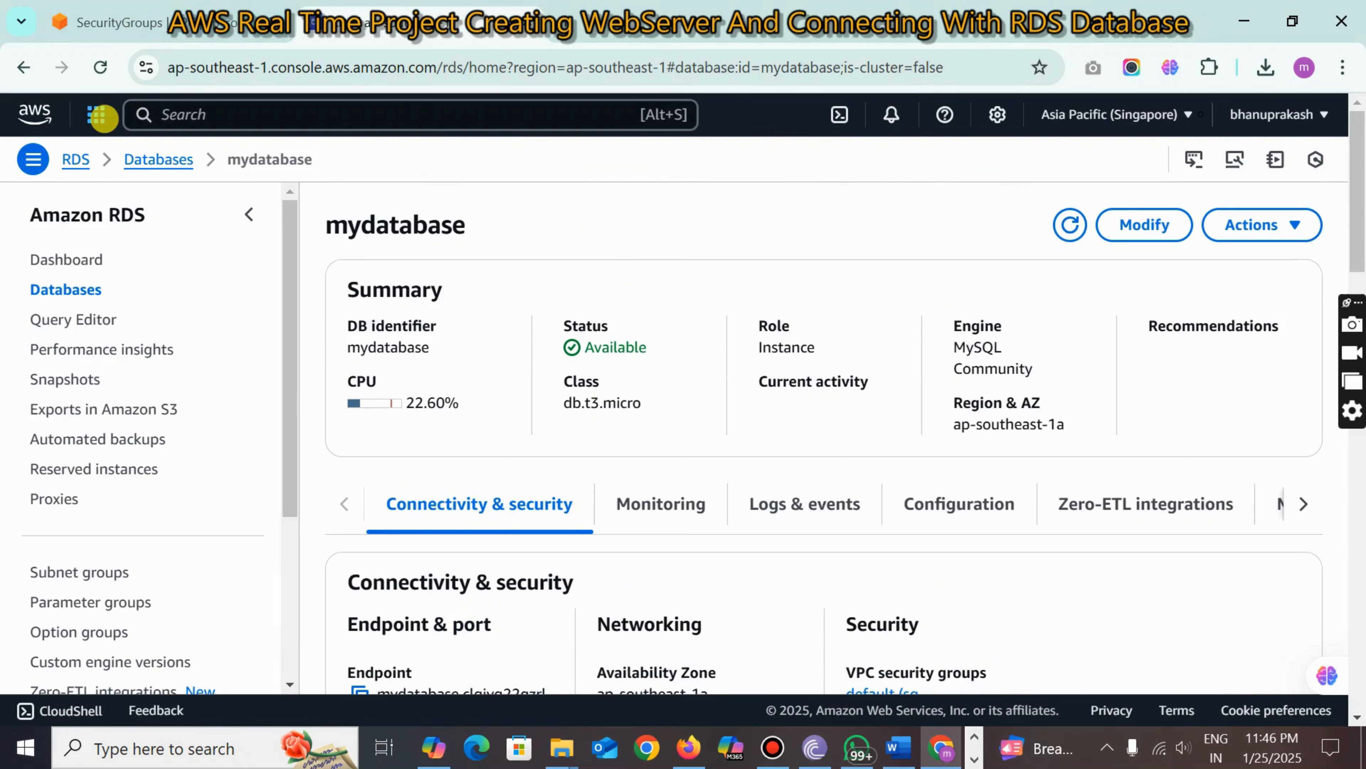
click(100, 115)
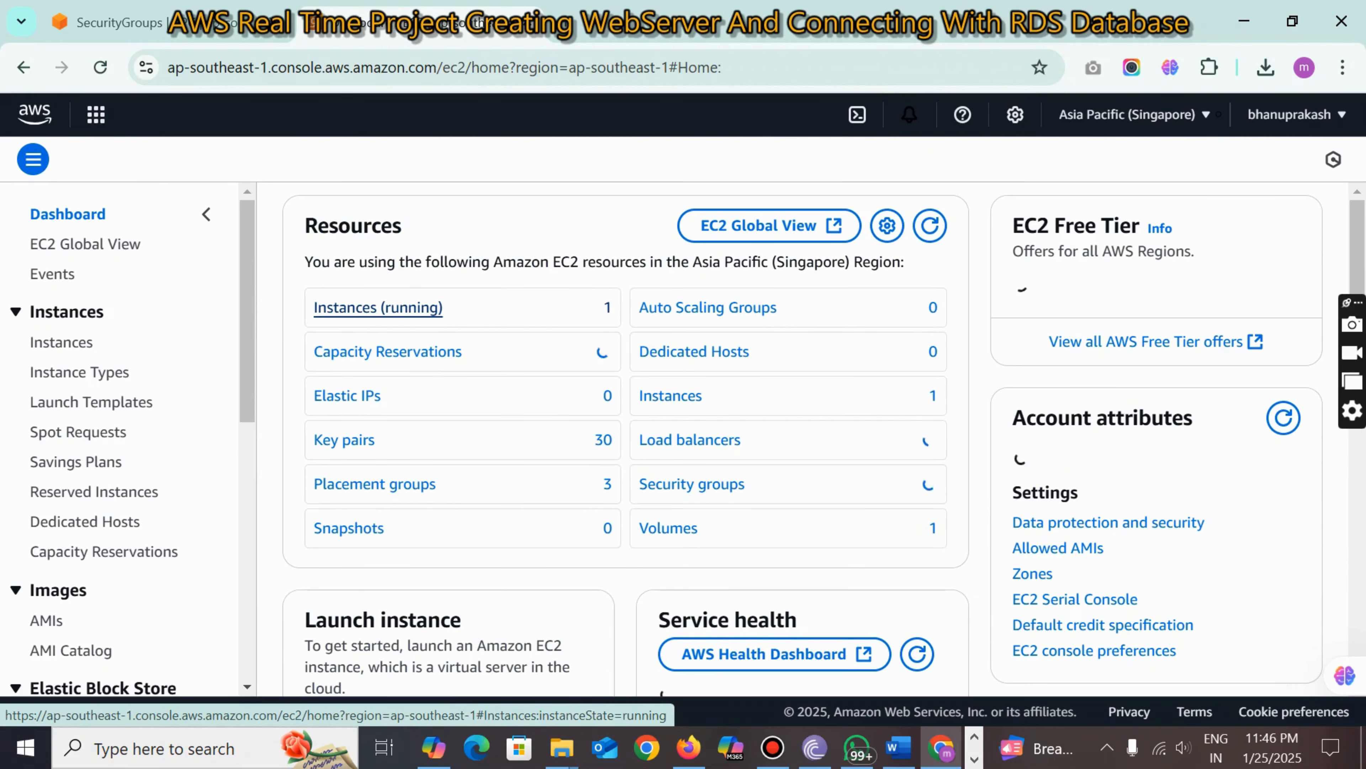
click(395, 307)
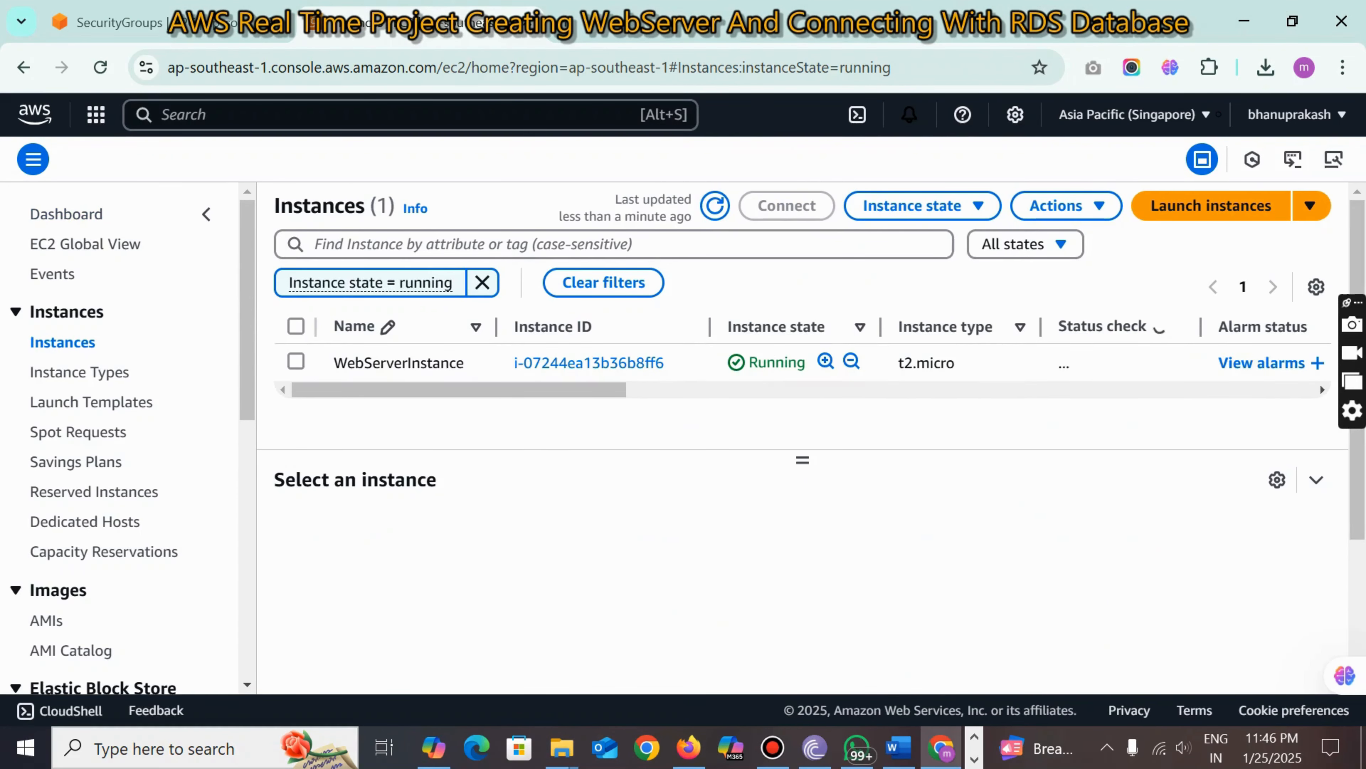
click(295, 361)
click(905, 206)
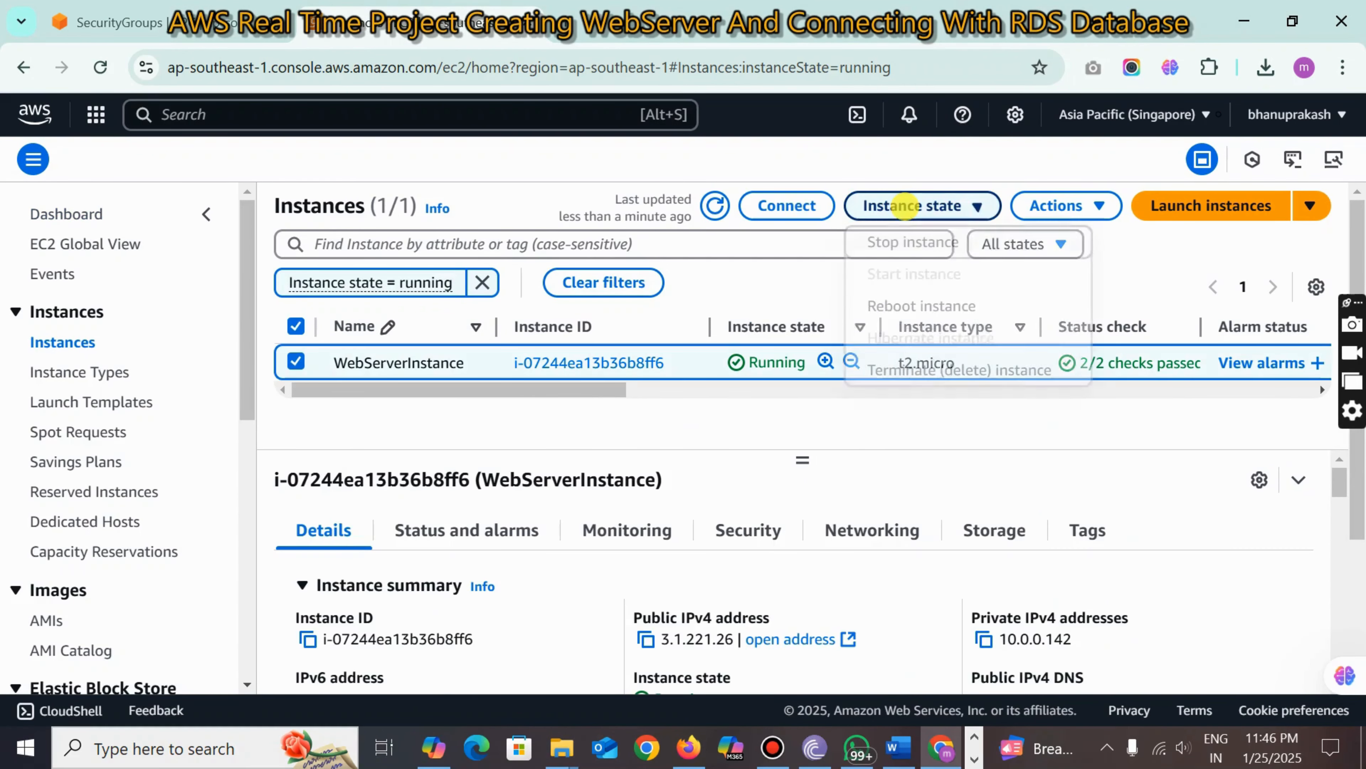
click(896, 369)
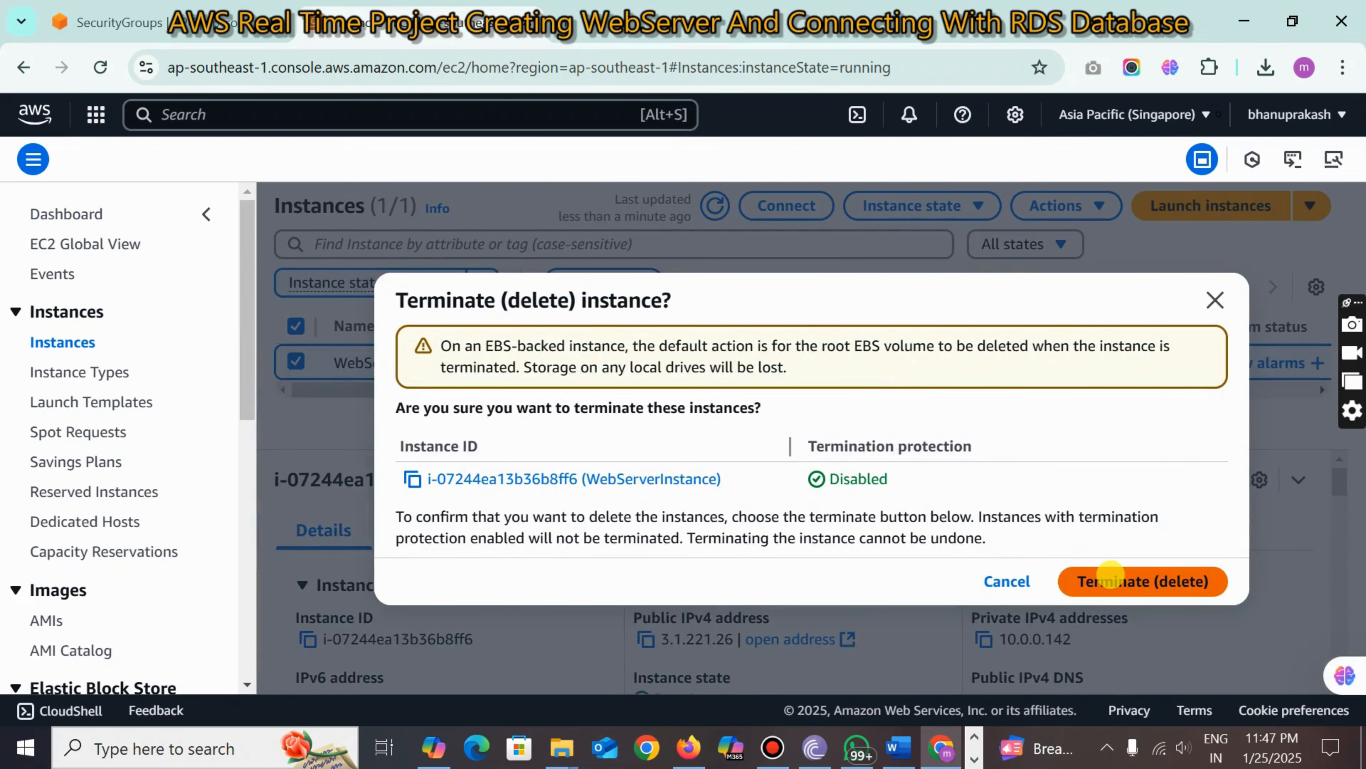
click(1143, 581)
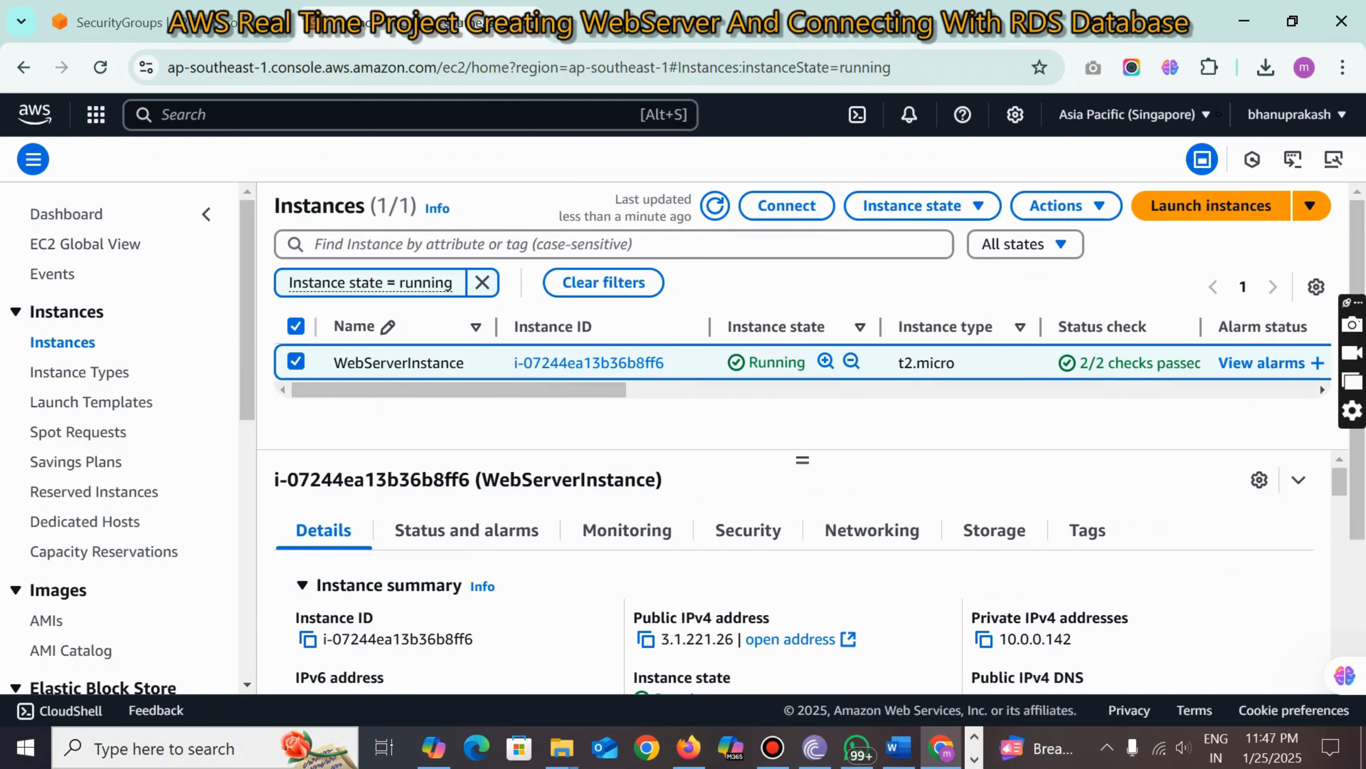
- Search the AWS services for rds from the security groups page and open the Amazon RDS databases list
click(177, 33)
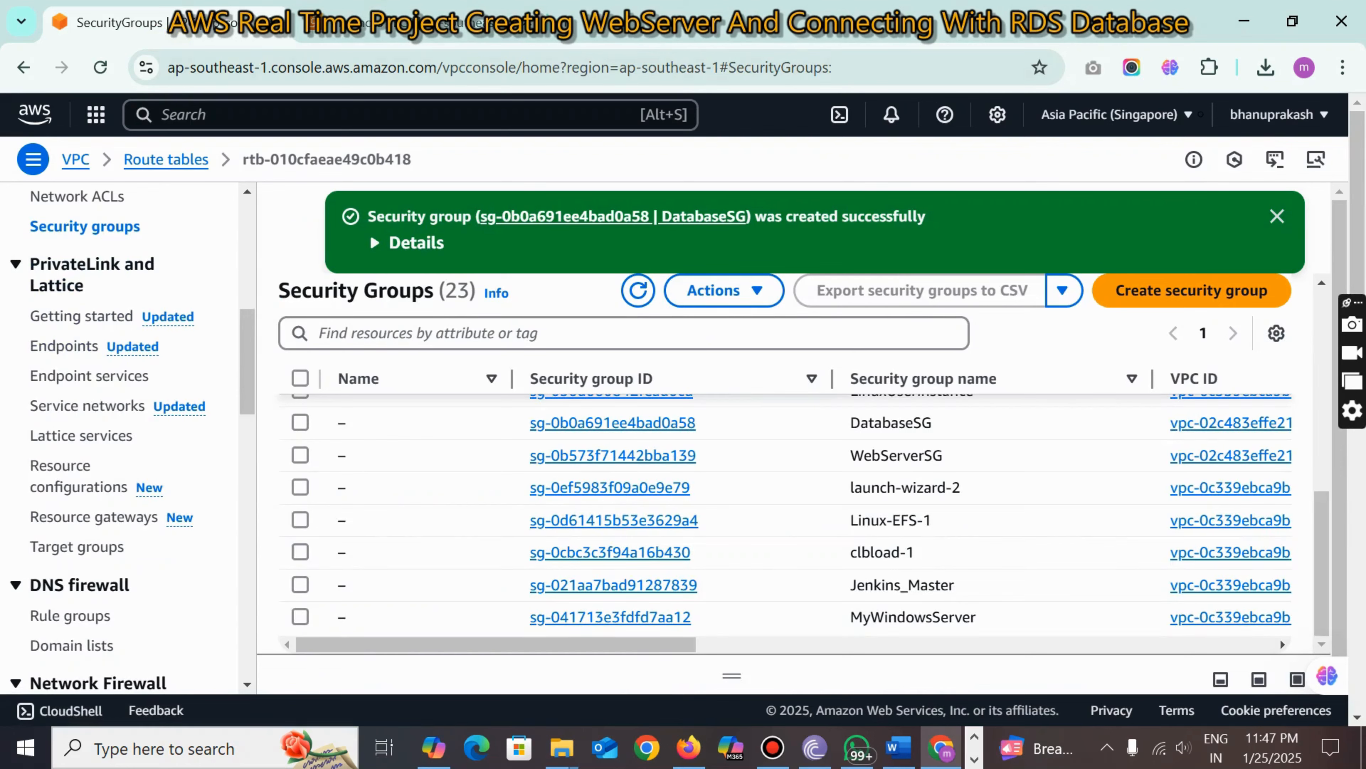
key(alt+s)
text(rds)
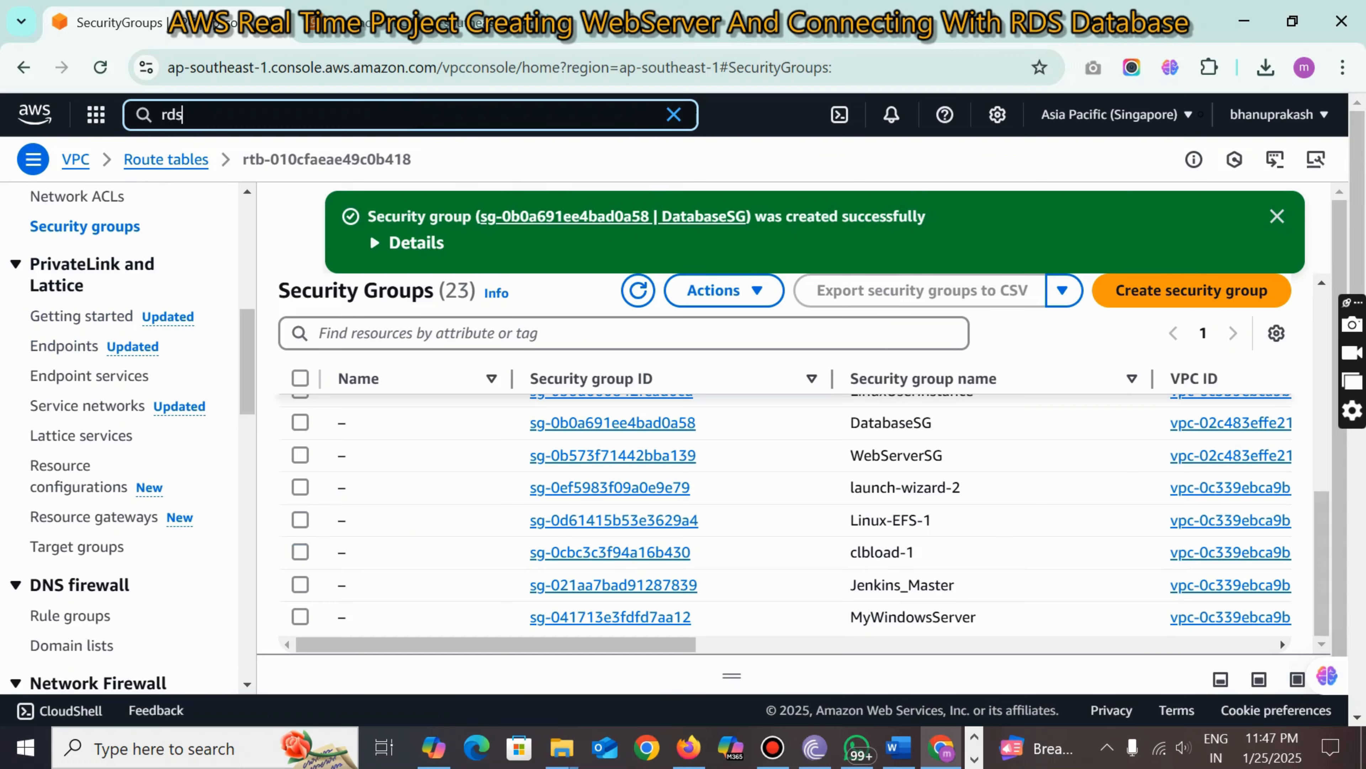
click(452, 224)
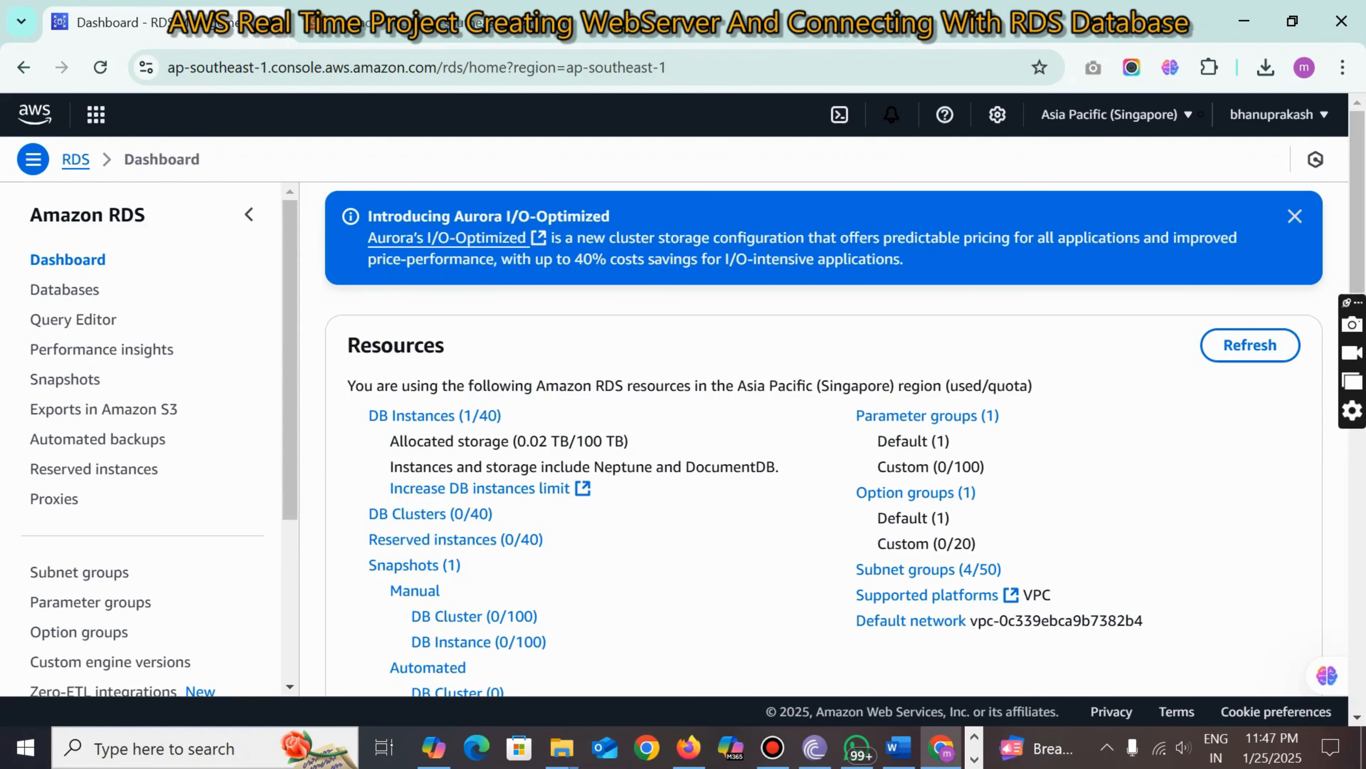
click(74, 291)
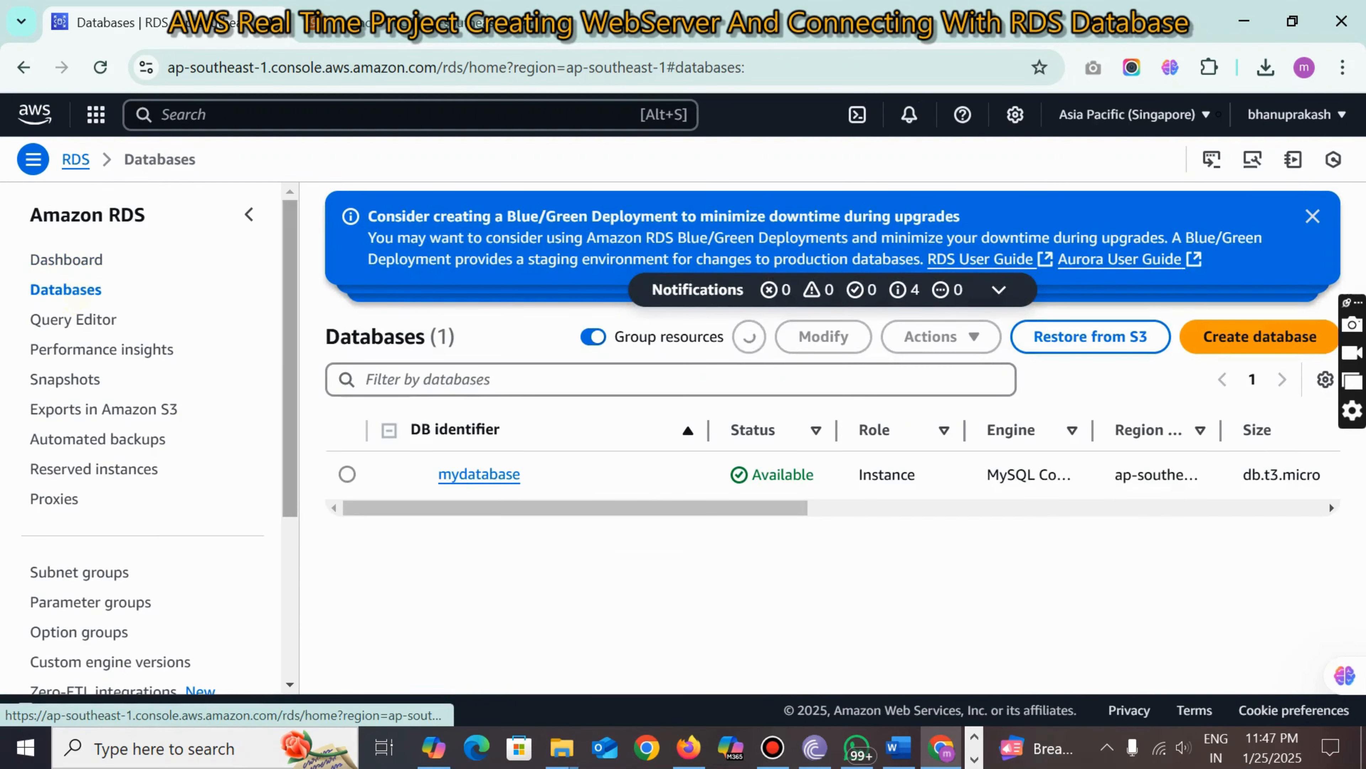
- Delete the mydatabase instance without a final snapshot or retained automated backups, confirming with "delete me"
click(347, 473)
click(946, 336)
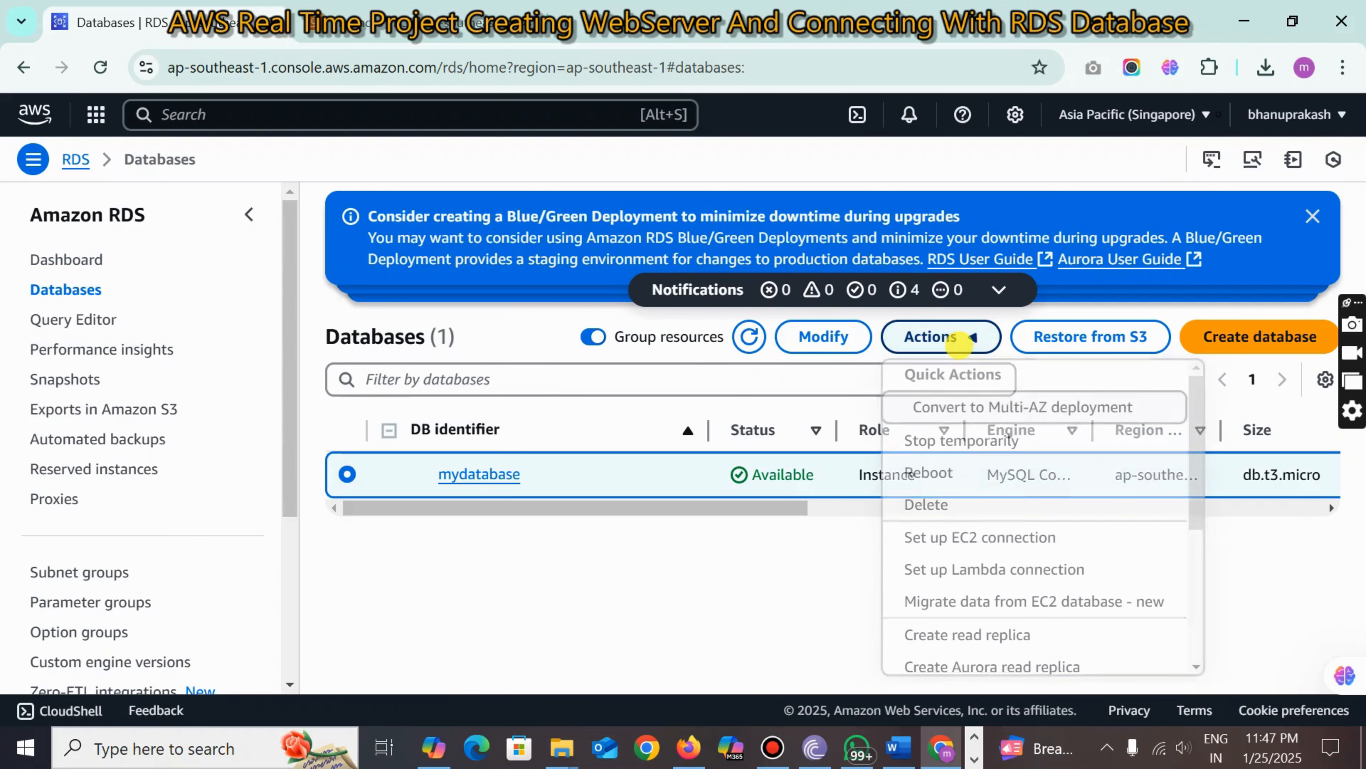
click(908, 506)
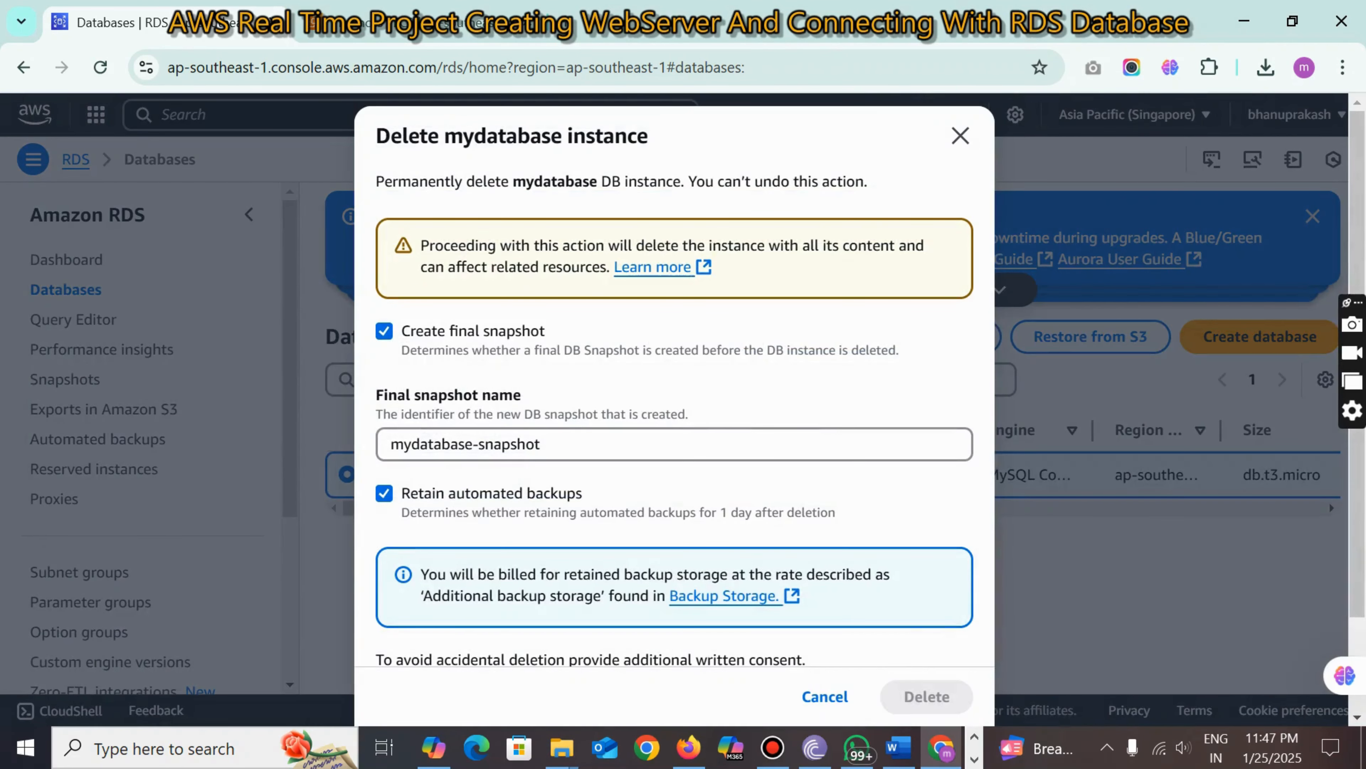
click(383, 331)
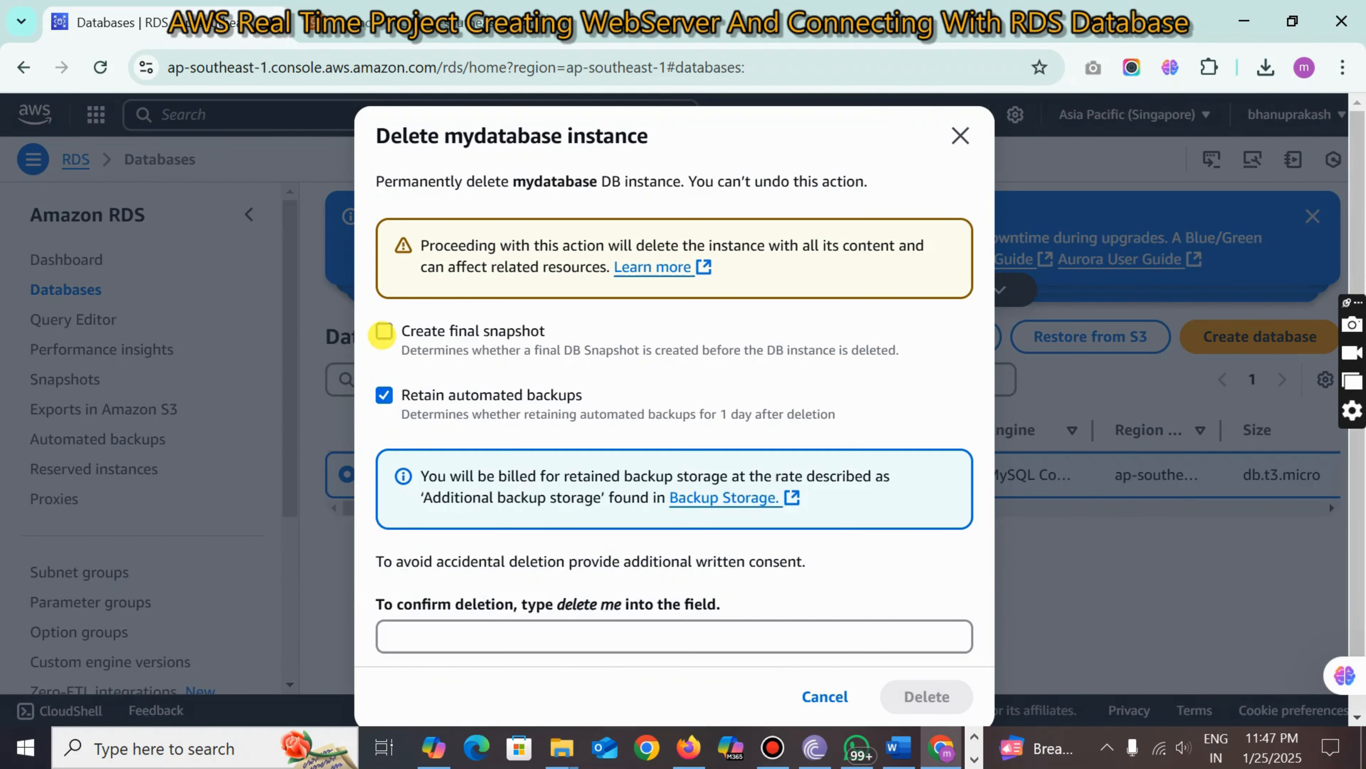
click(384, 394)
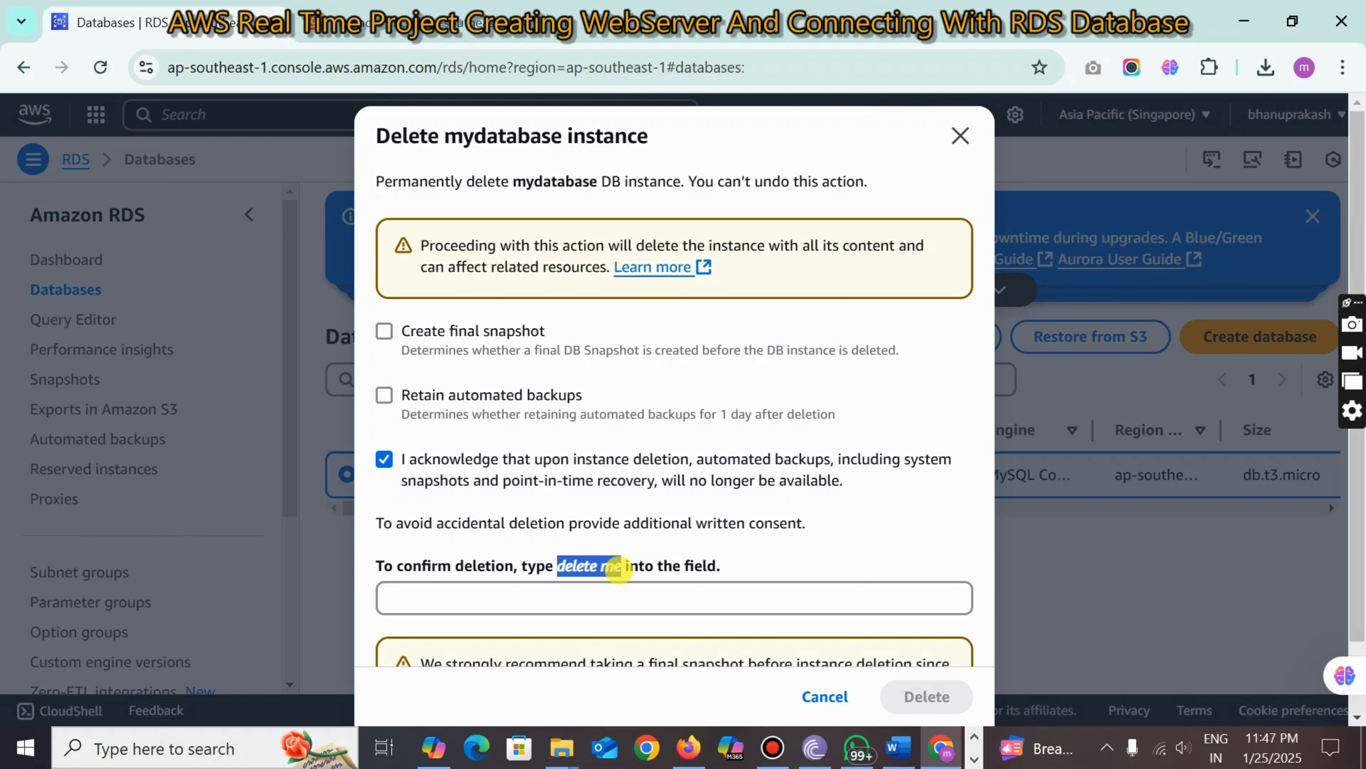
drag(622, 568, 463, 598)
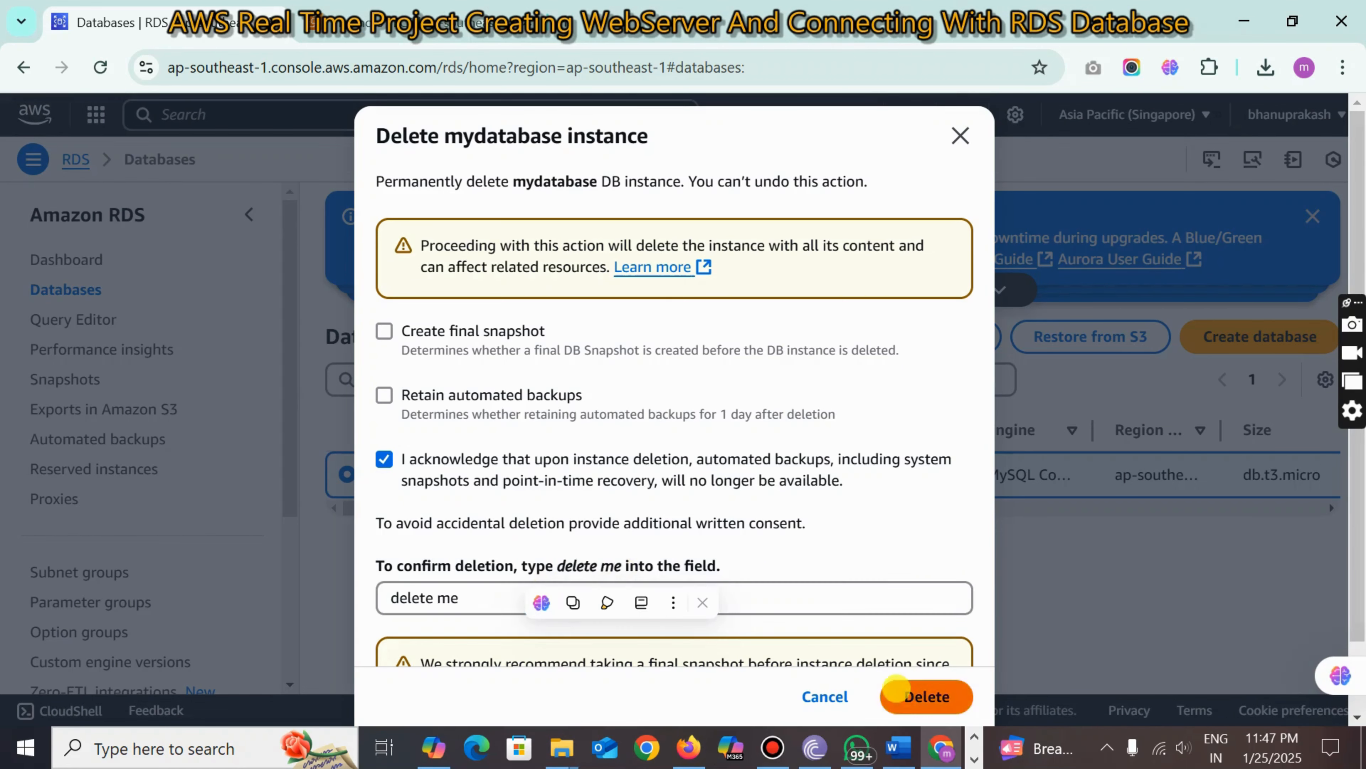
click(925, 696)
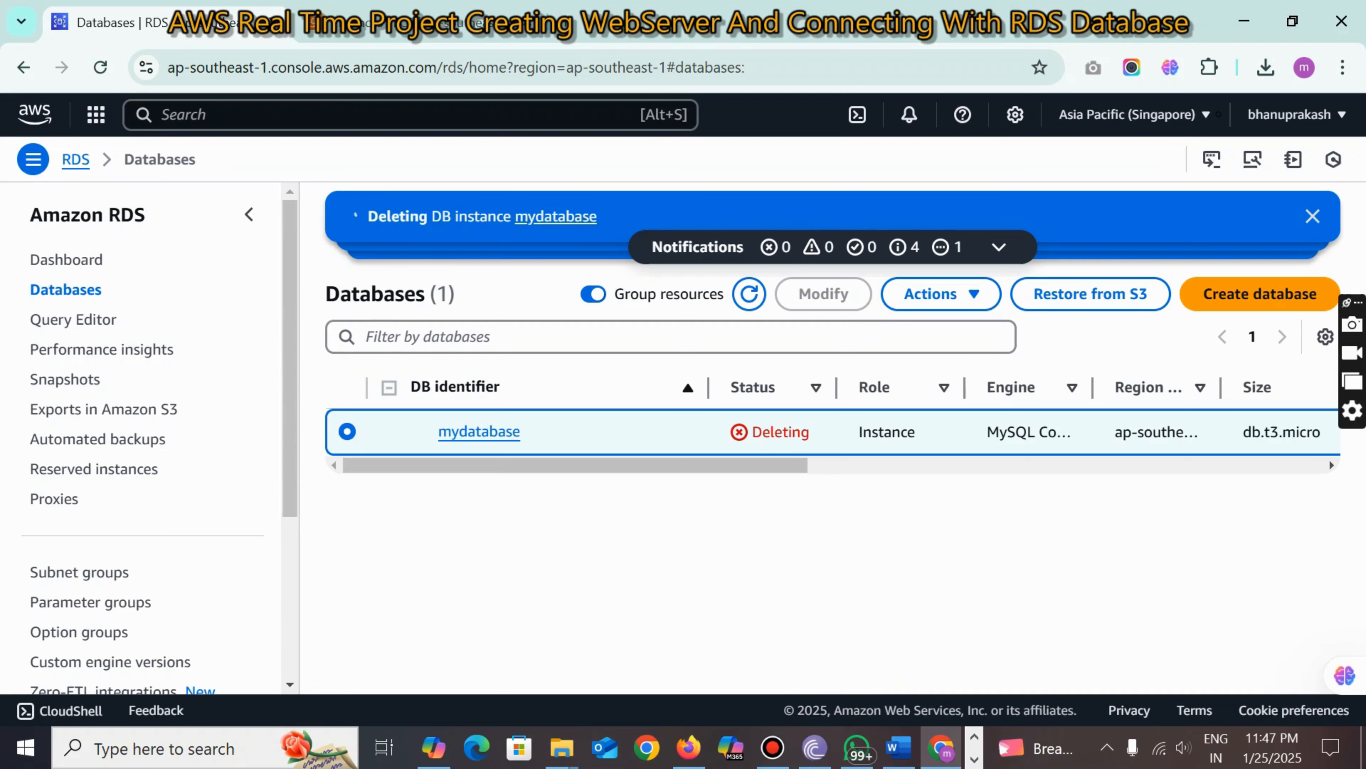
- Search the AWS services for vpc and open the list of your VPCs
click(378, 117)
text(v)
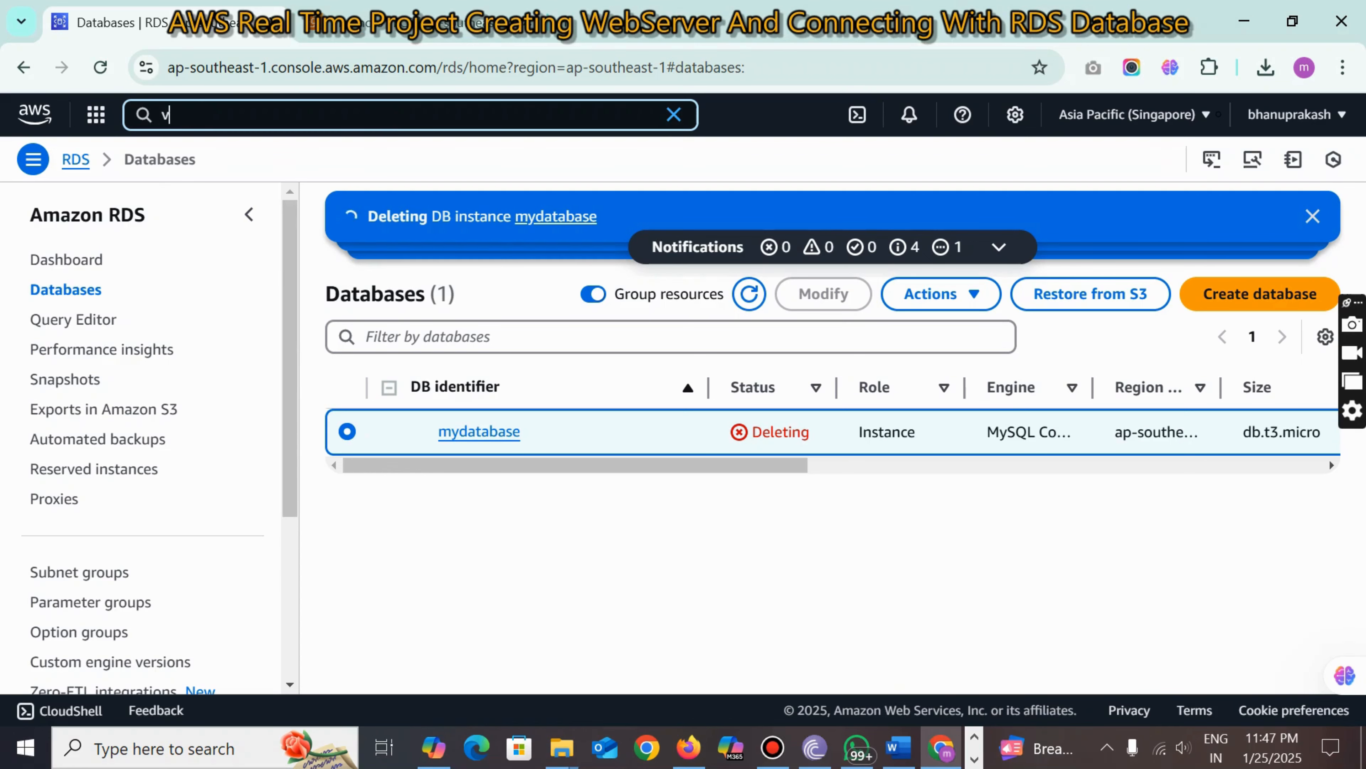
text(pc)
key(Return)
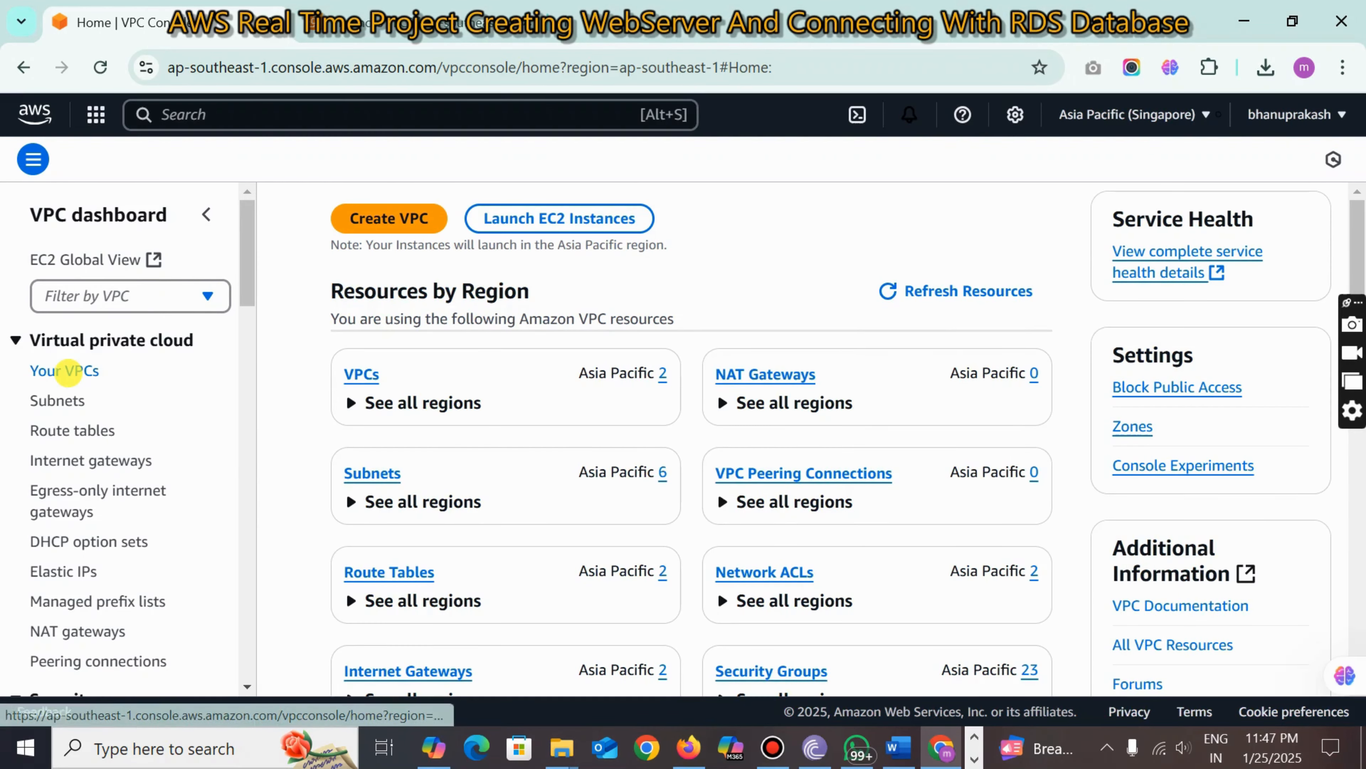
click(66, 371)
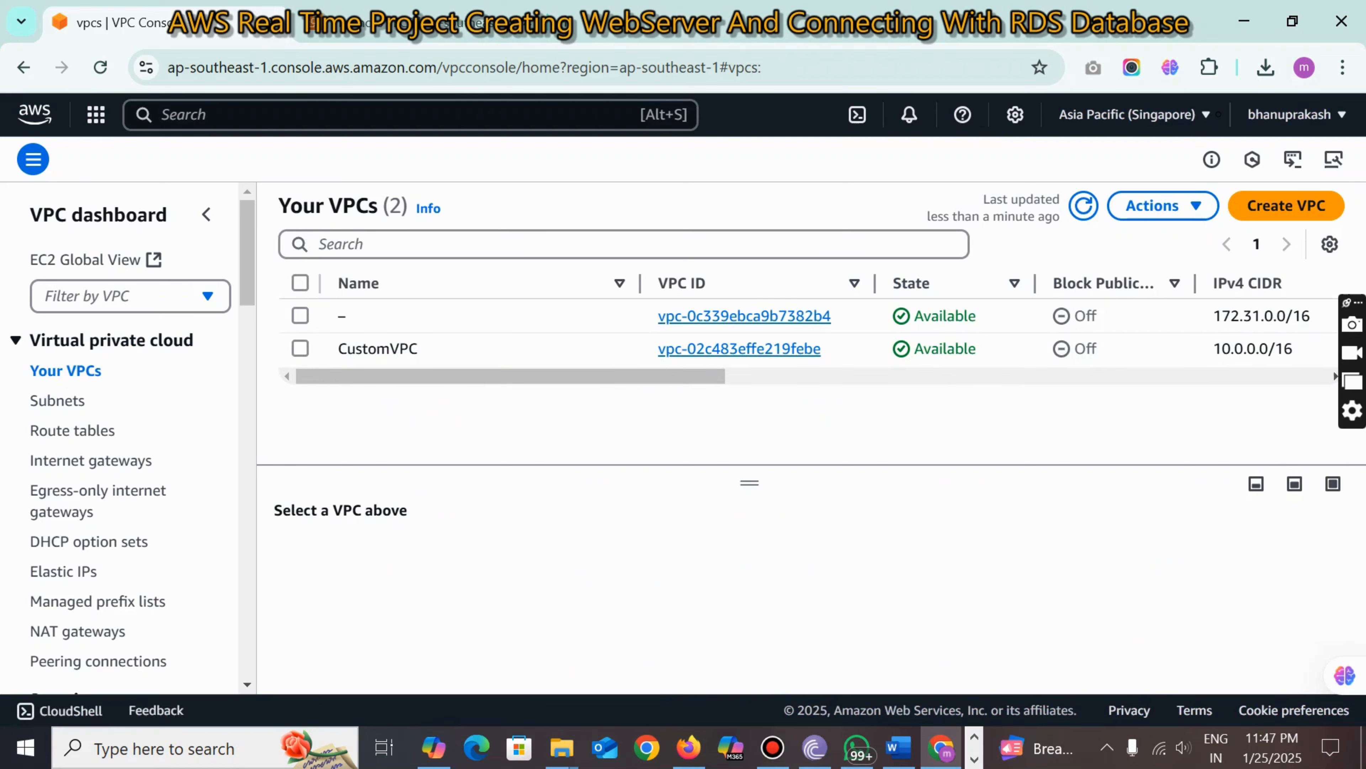
click(58, 400)
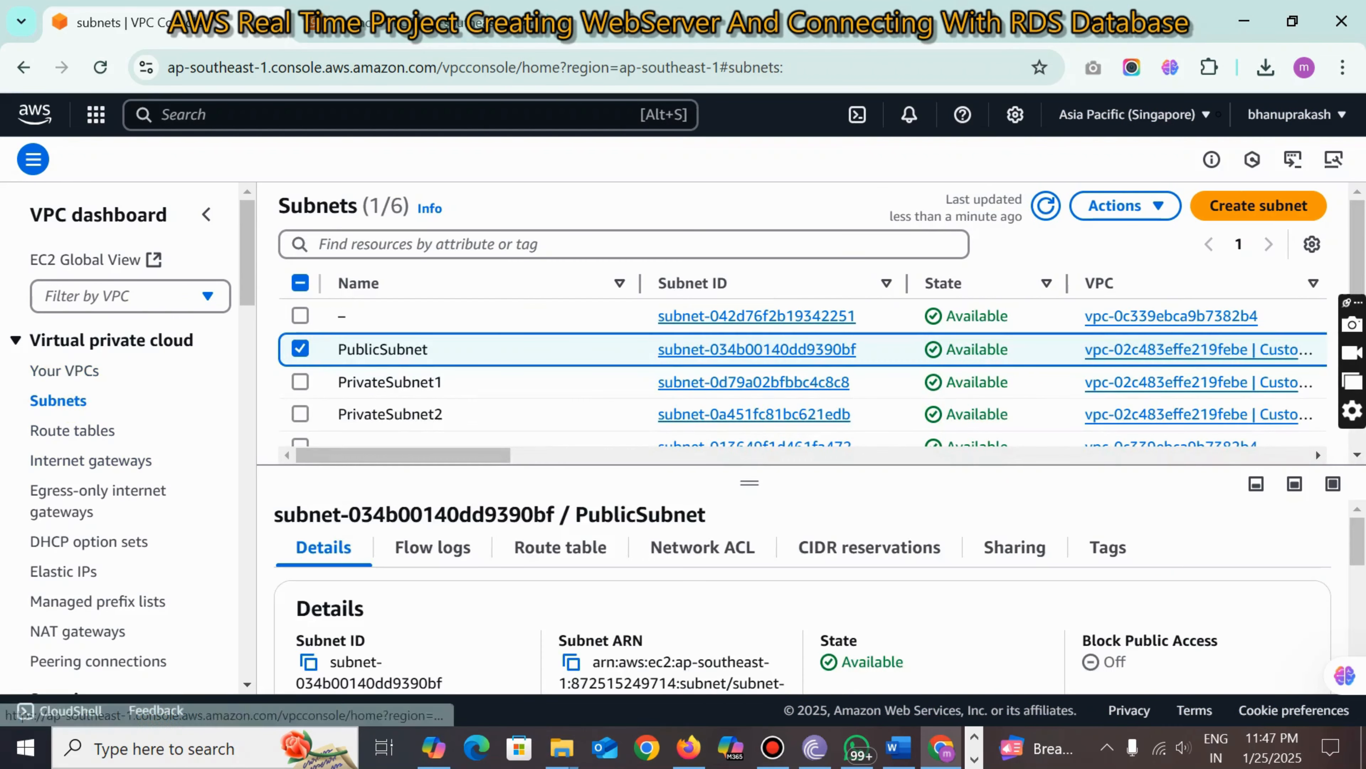
click(299, 381)
click(300, 414)
click(1127, 205)
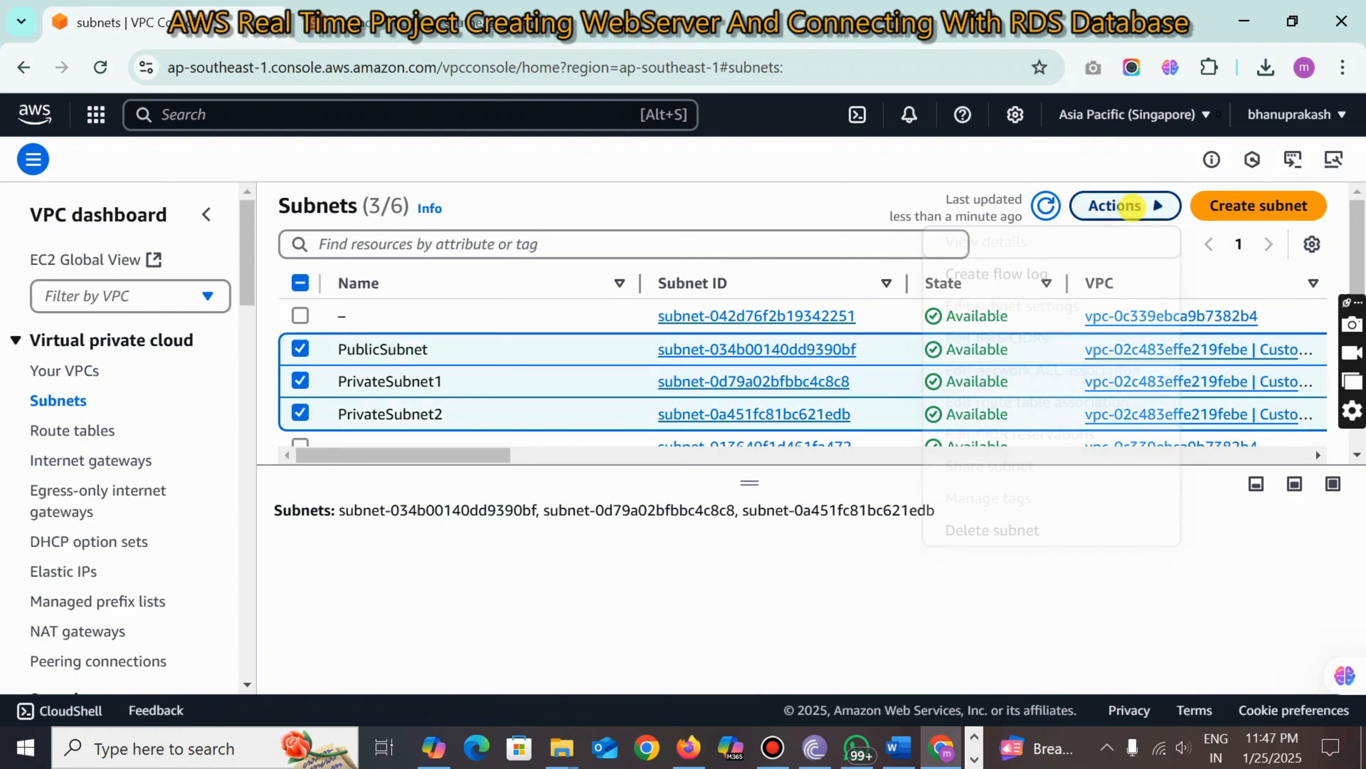
click(603, 590)
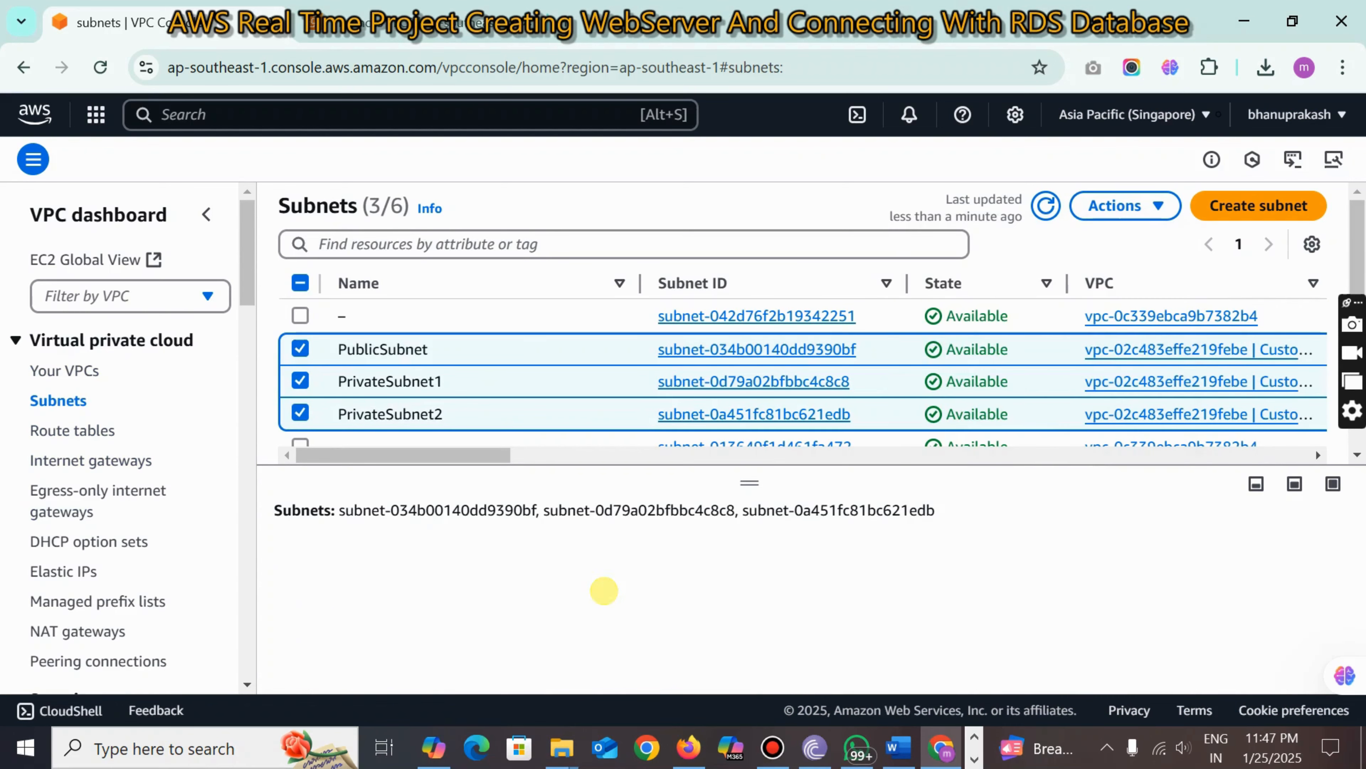
- Try to delete PublicRouteTable from the route tables
click(75, 430)
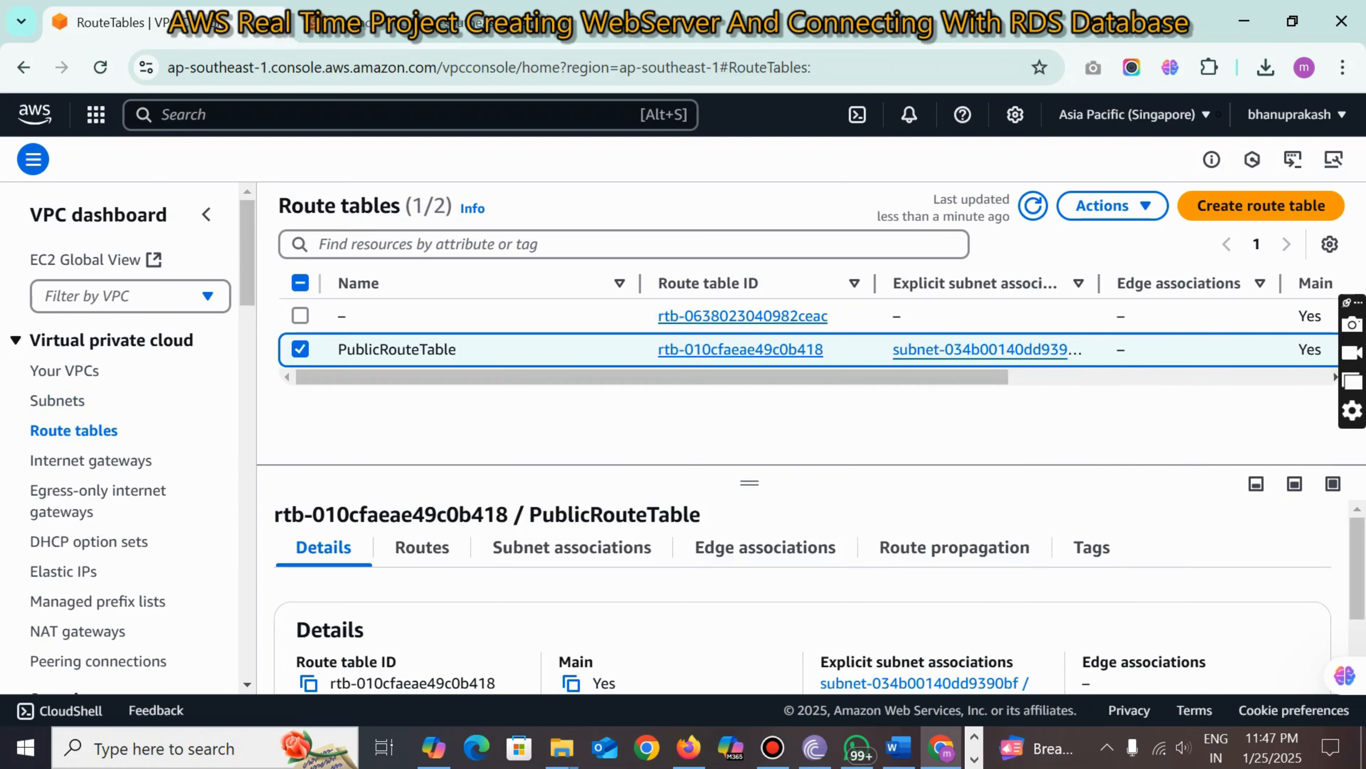
click(1108, 205)
click(1098, 465)
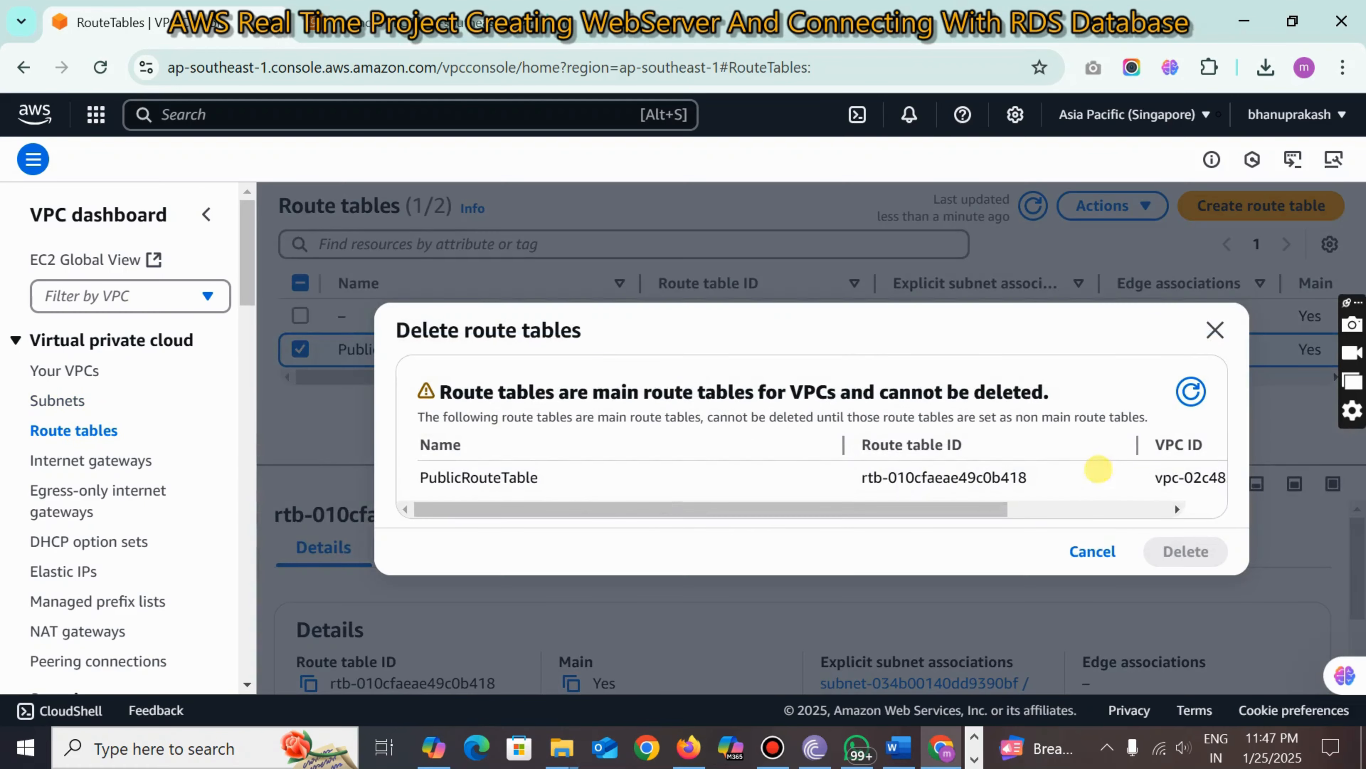
click(1073, 548)
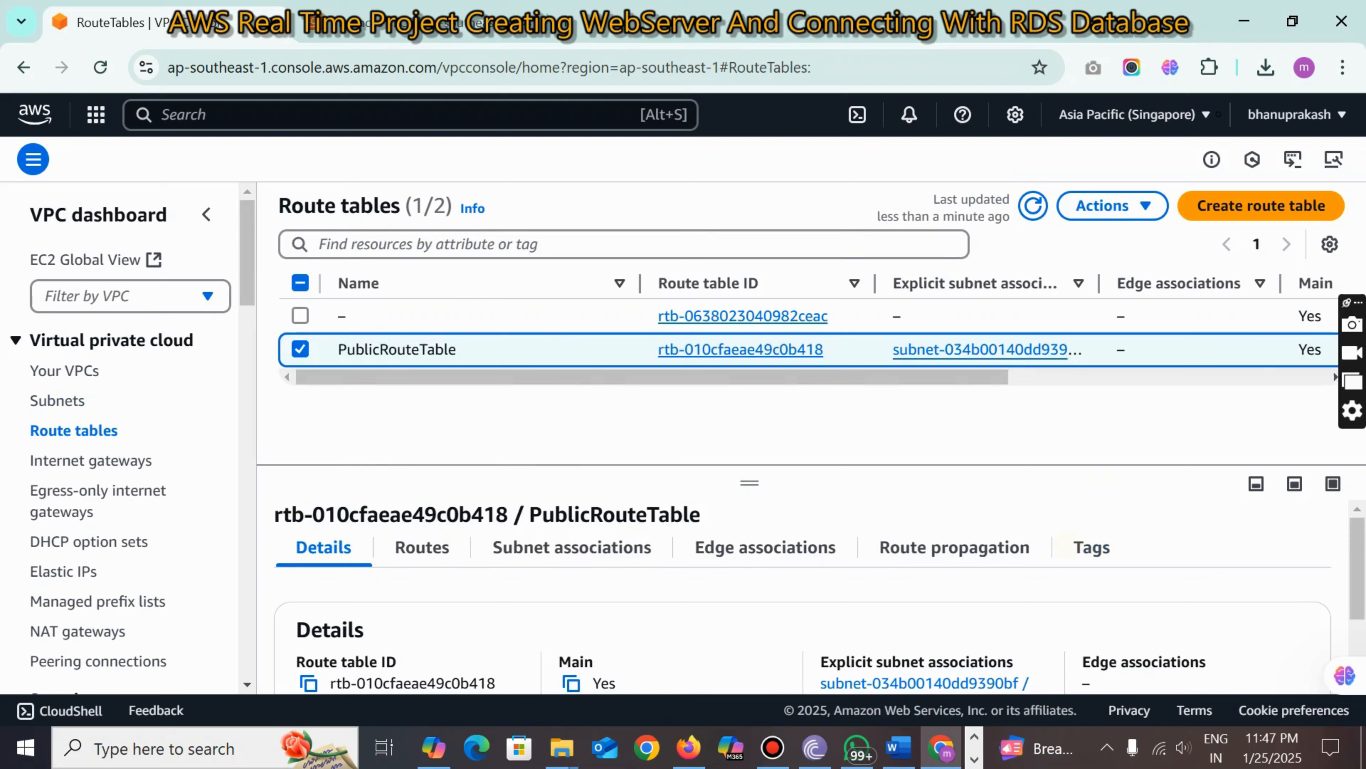
- Check the running EC2 instances list, and try to delete CustomVPC from the VPC list
click(377, 10)
double_click(715, 248)
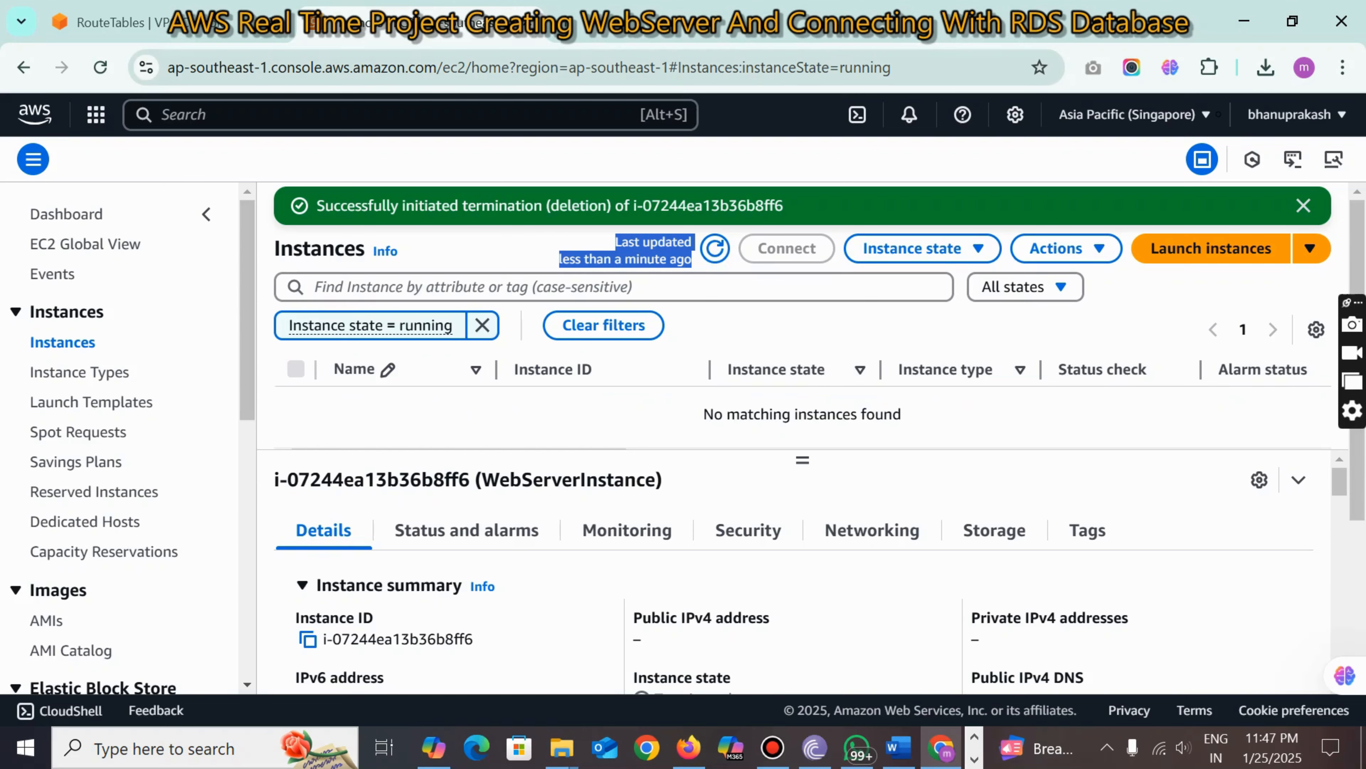
click(110, 22)
click(43, 370)
click(300, 350)
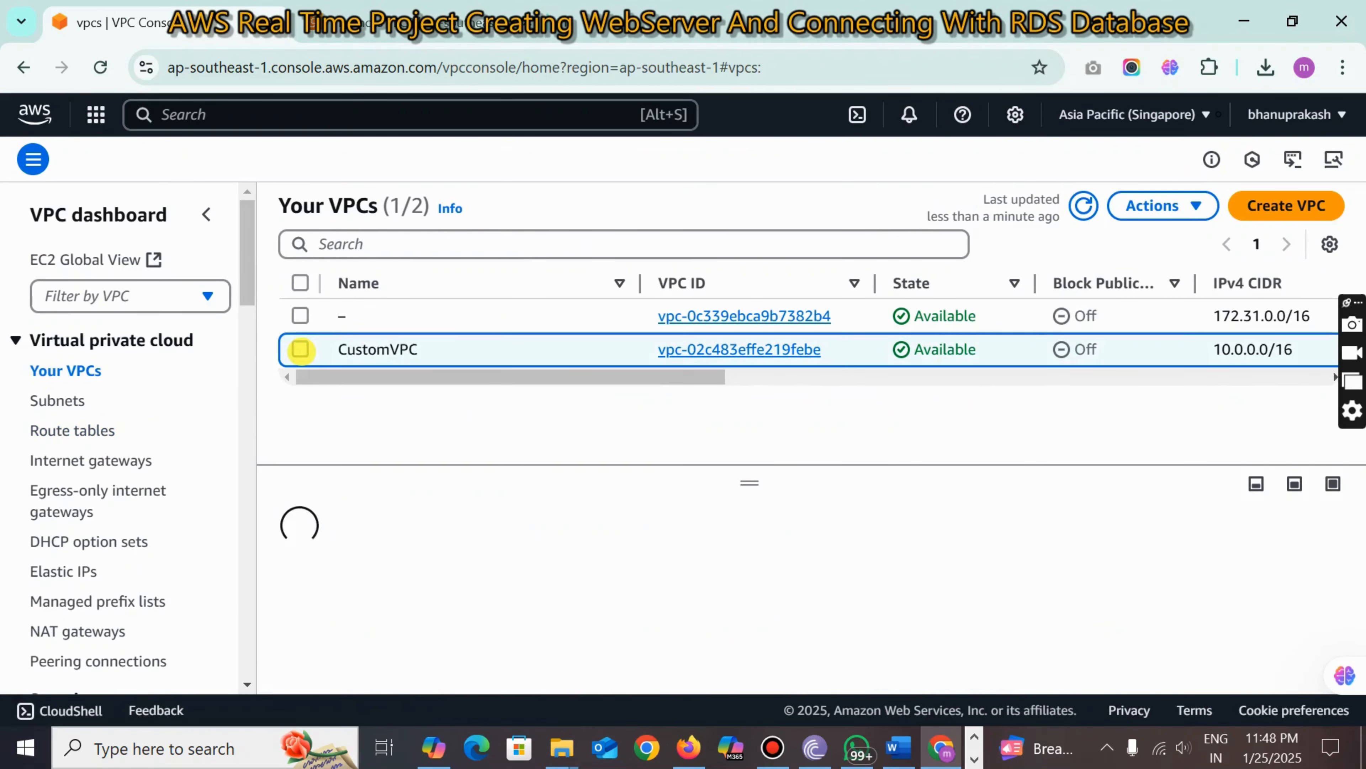
click(1137, 205)
click(1043, 435)
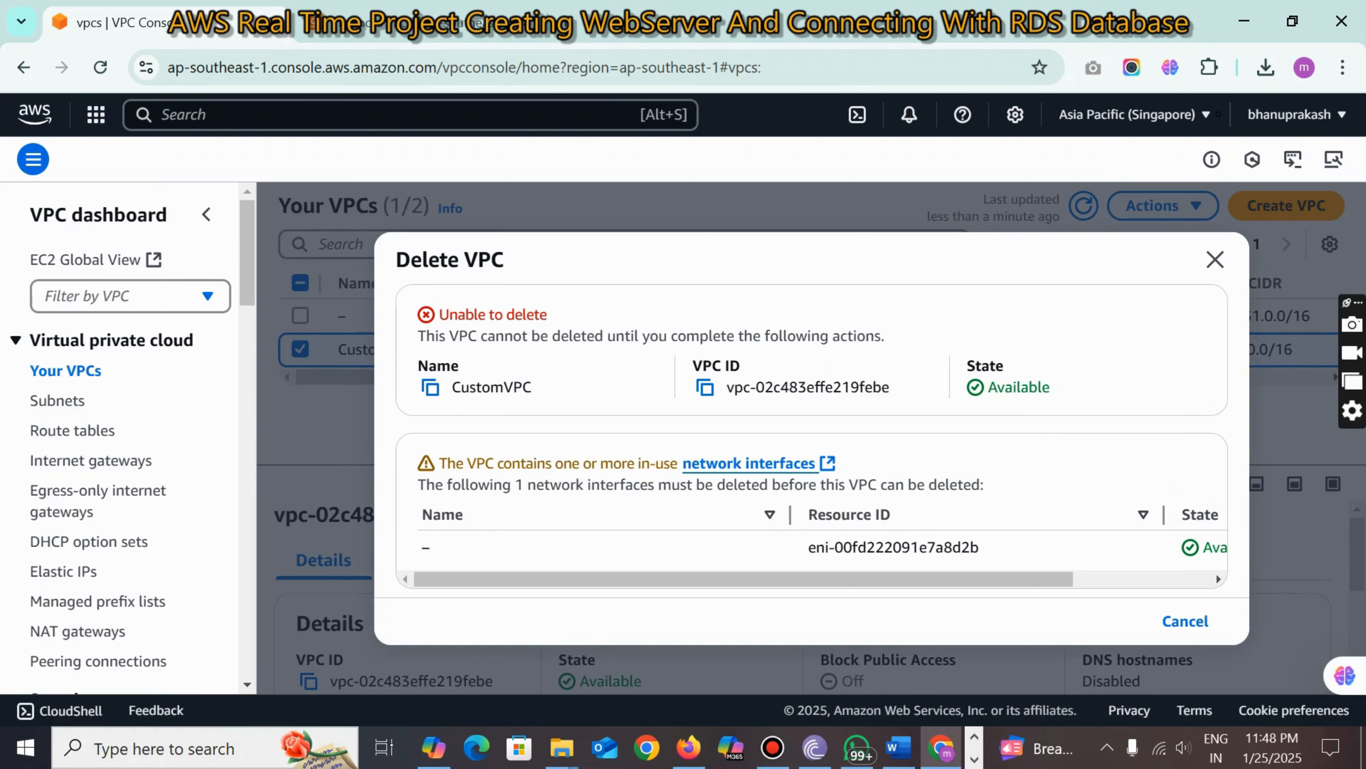
click(1185, 621)
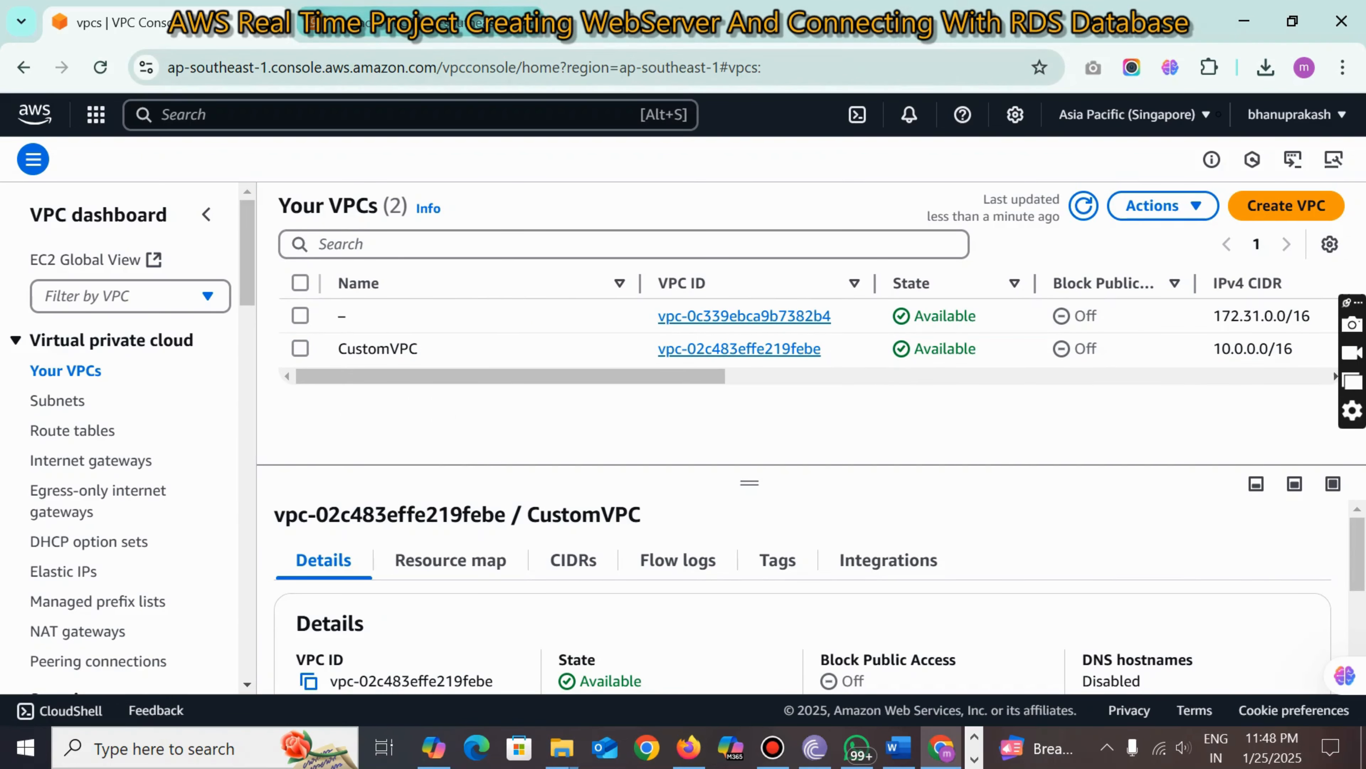
- Open the RDS databases in a new console tab and examine the status, networking and security details of mydatabase
right_click(35, 114)
click(134, 143)
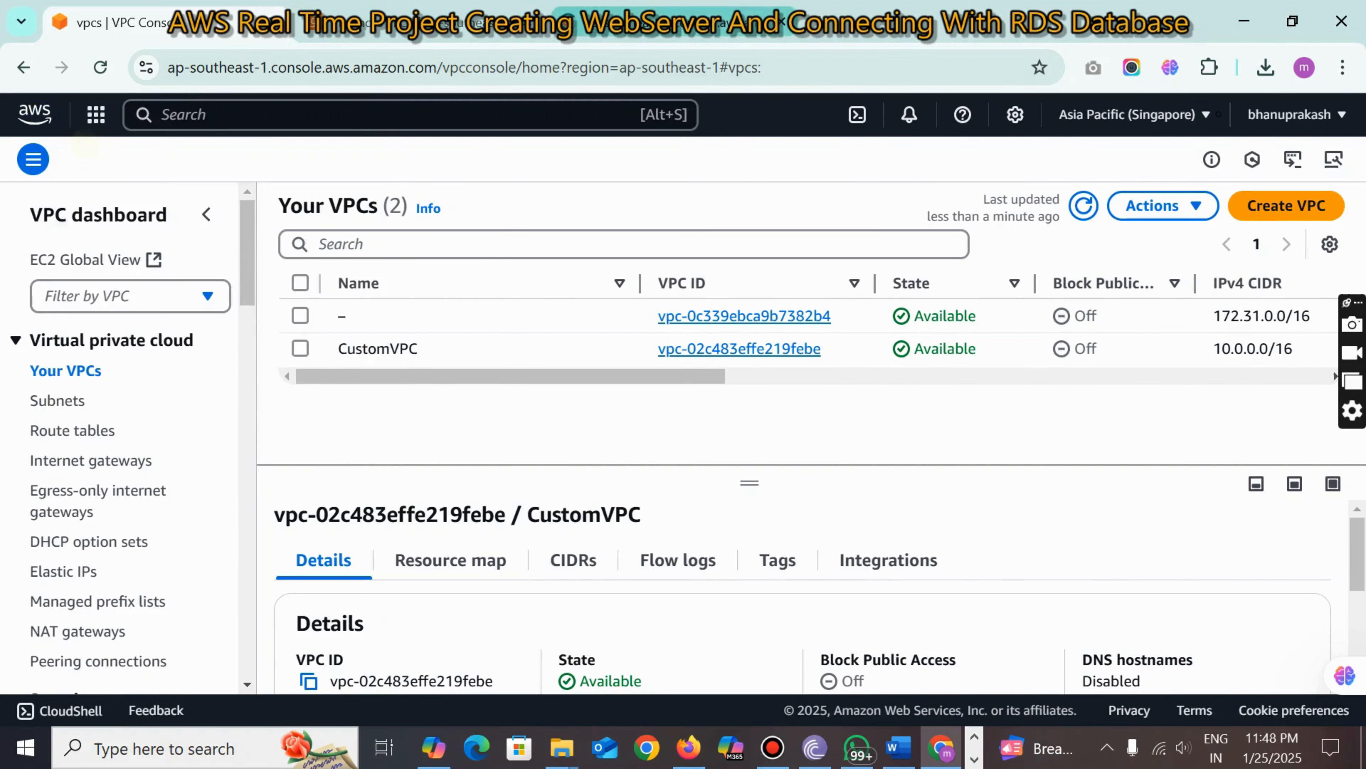
click(634, 25)
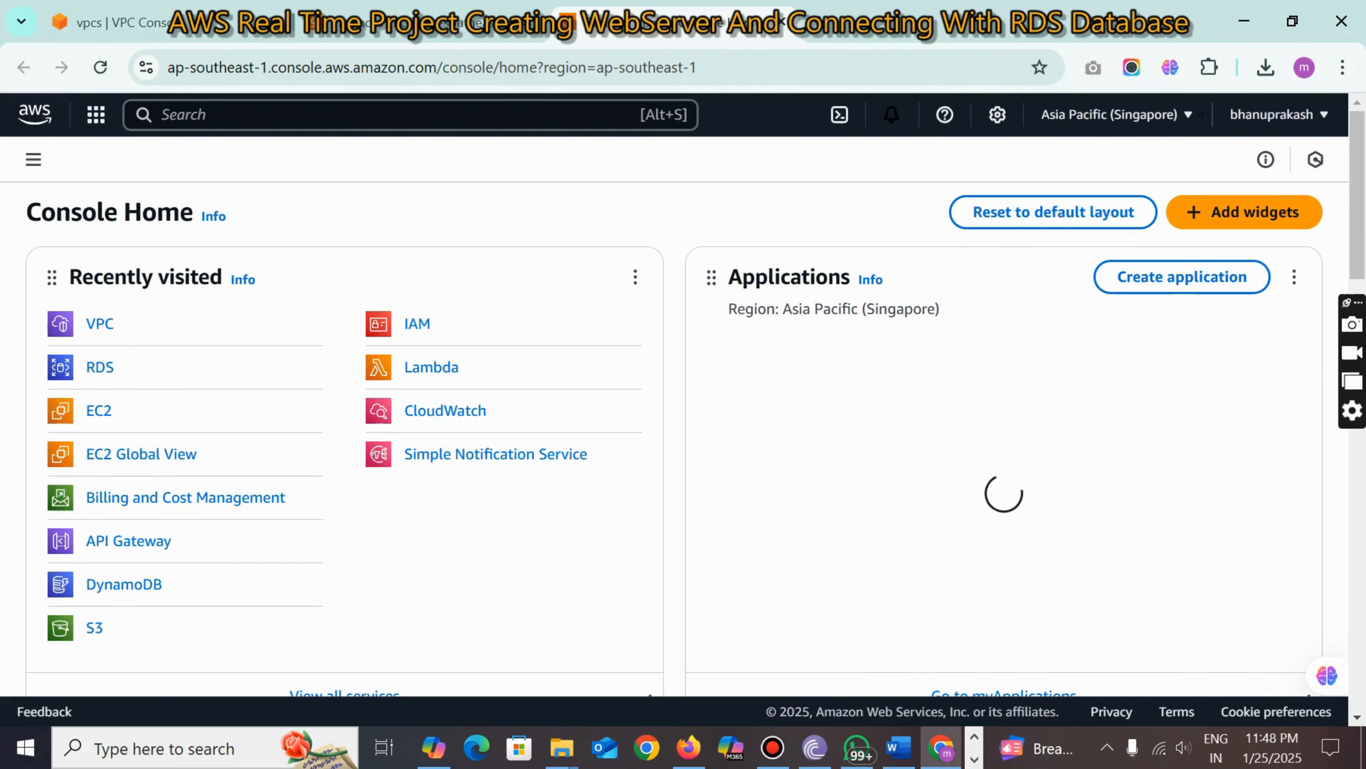
click(100, 367)
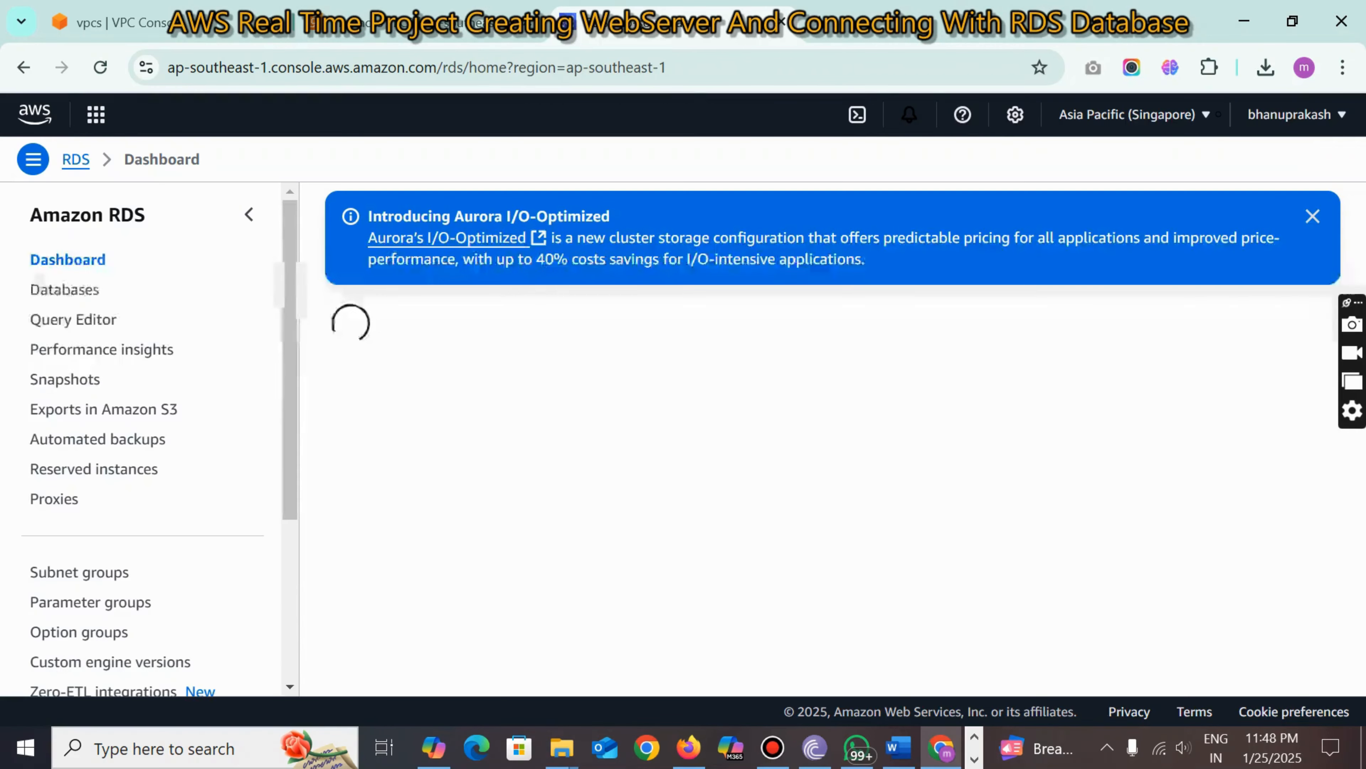
click(65, 289)
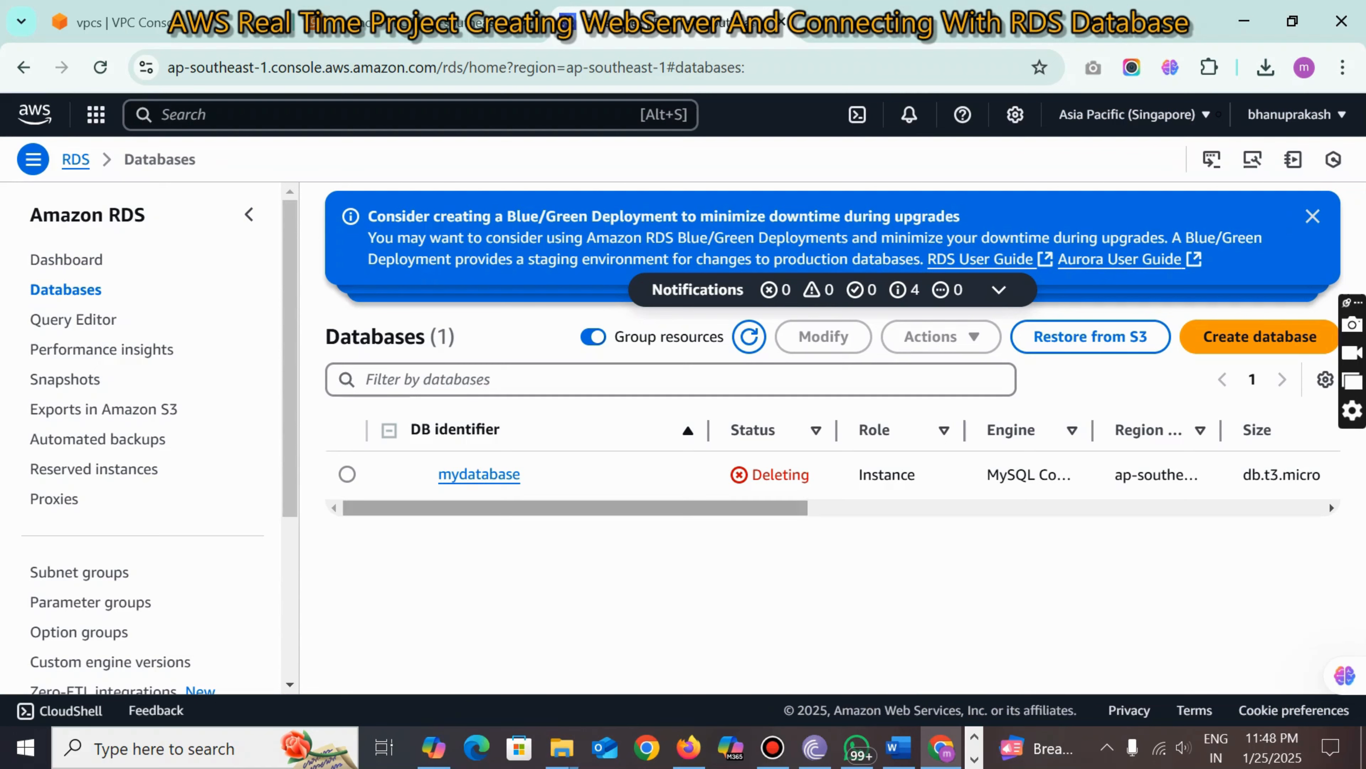
click(347, 473)
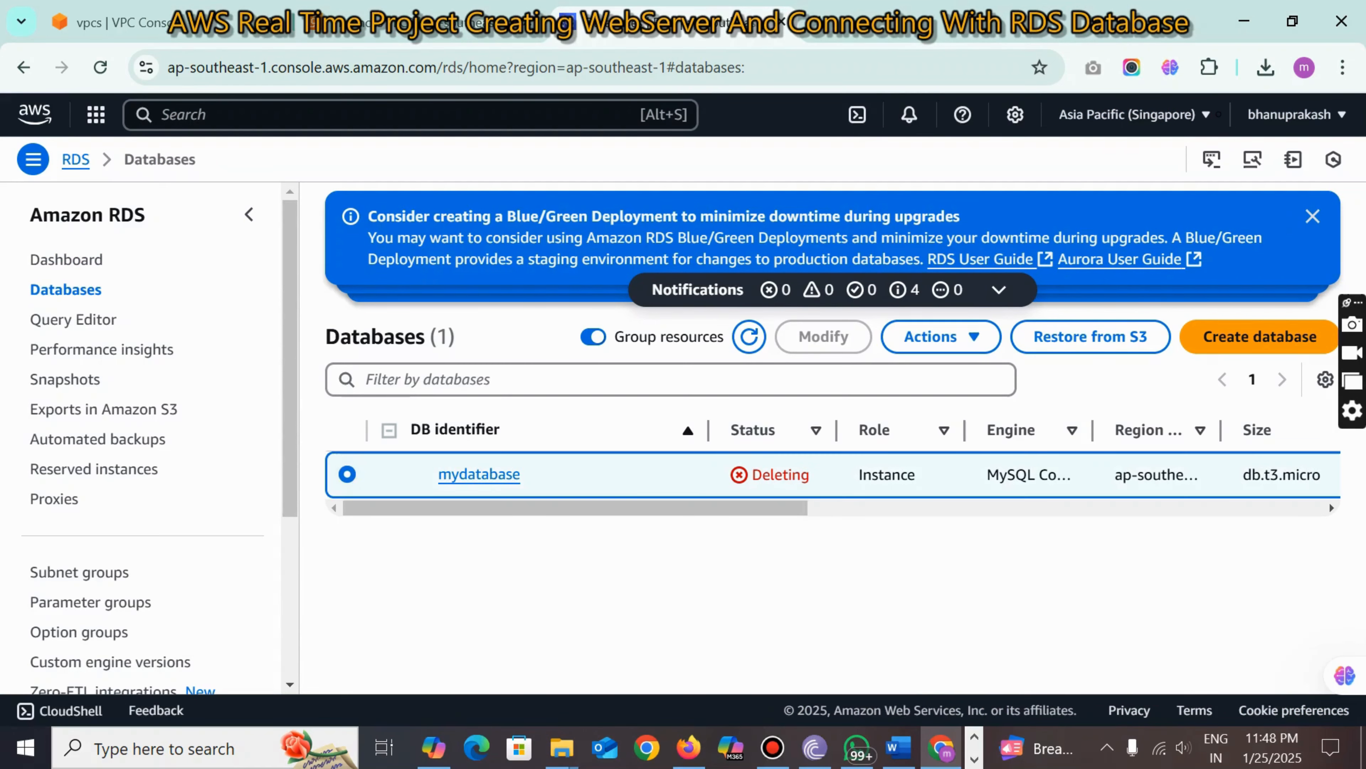
click(476, 474)
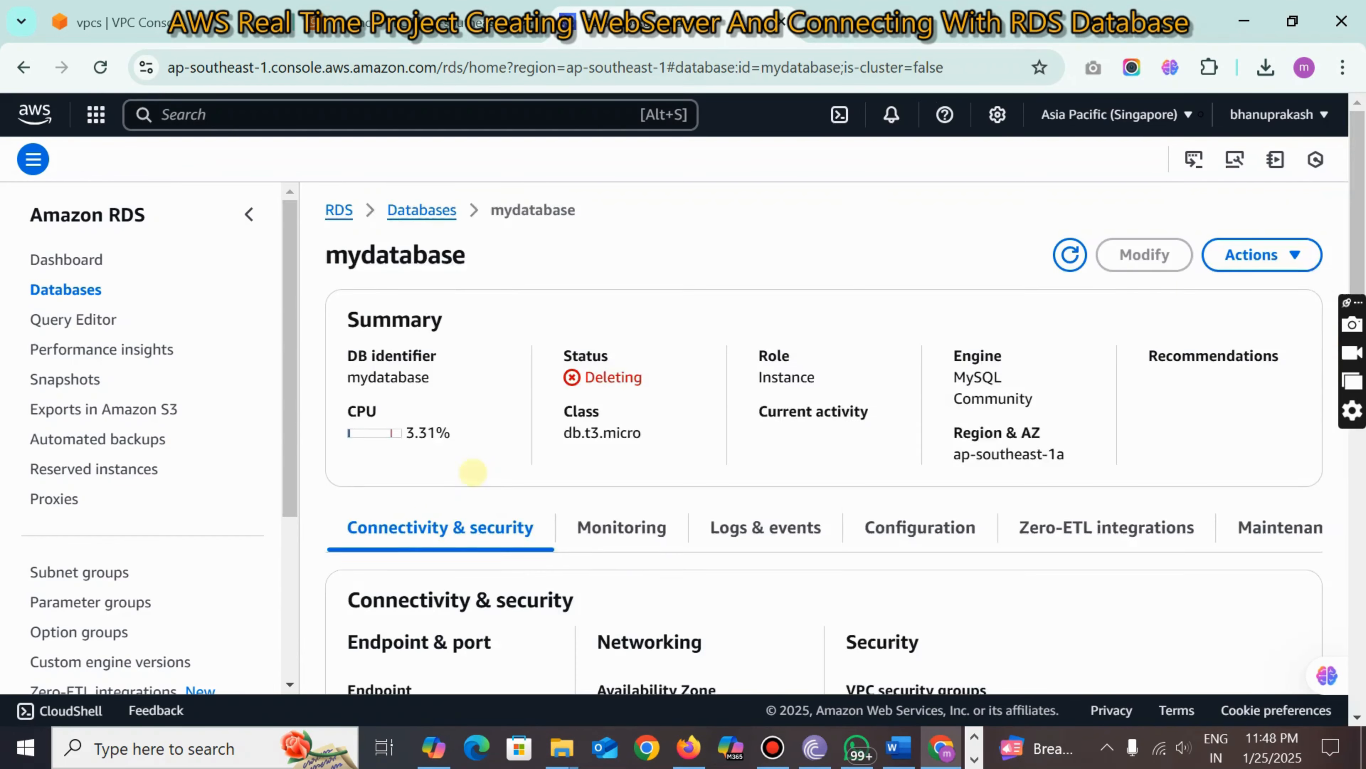
scroll(823, 431, down, 3)
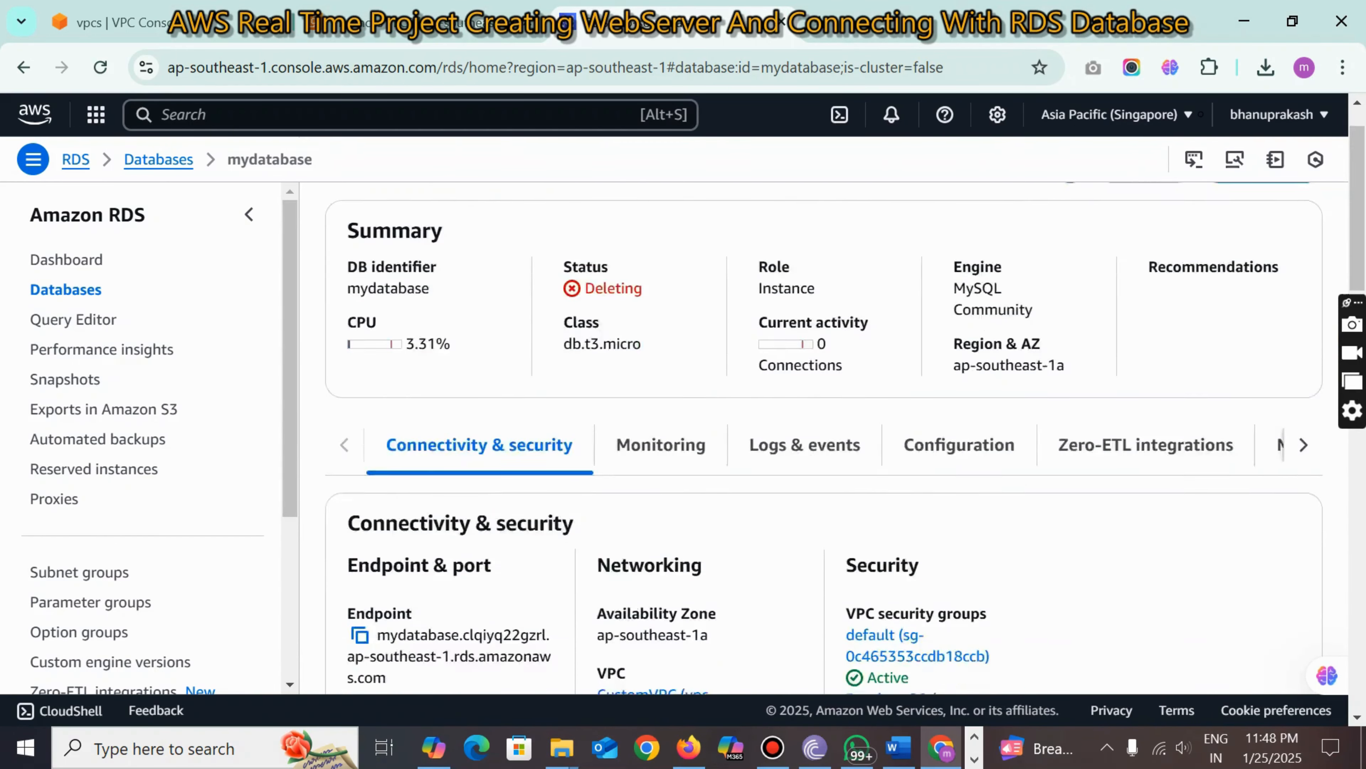
scroll(733, 562, down, 10)
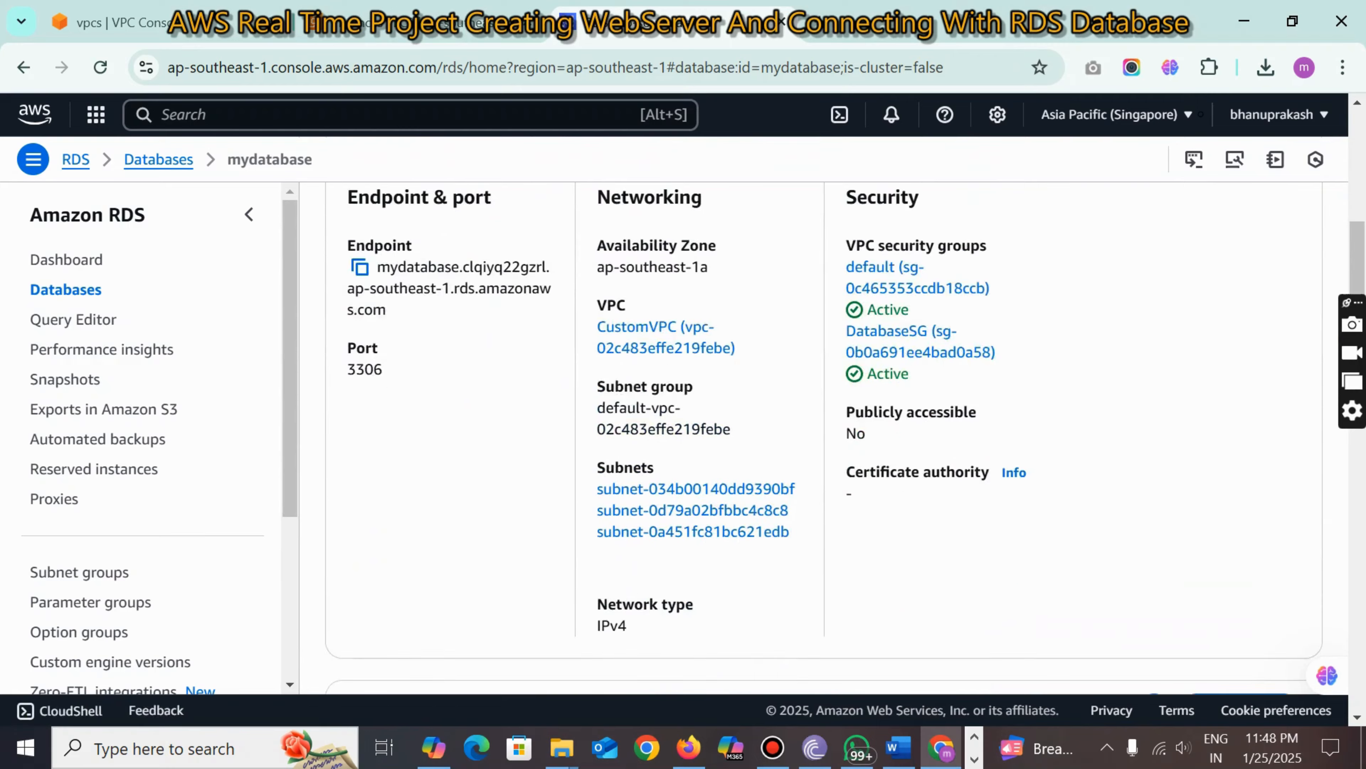
scroll(823, 430, down, 1)
scroll(823, 431, up, 15)
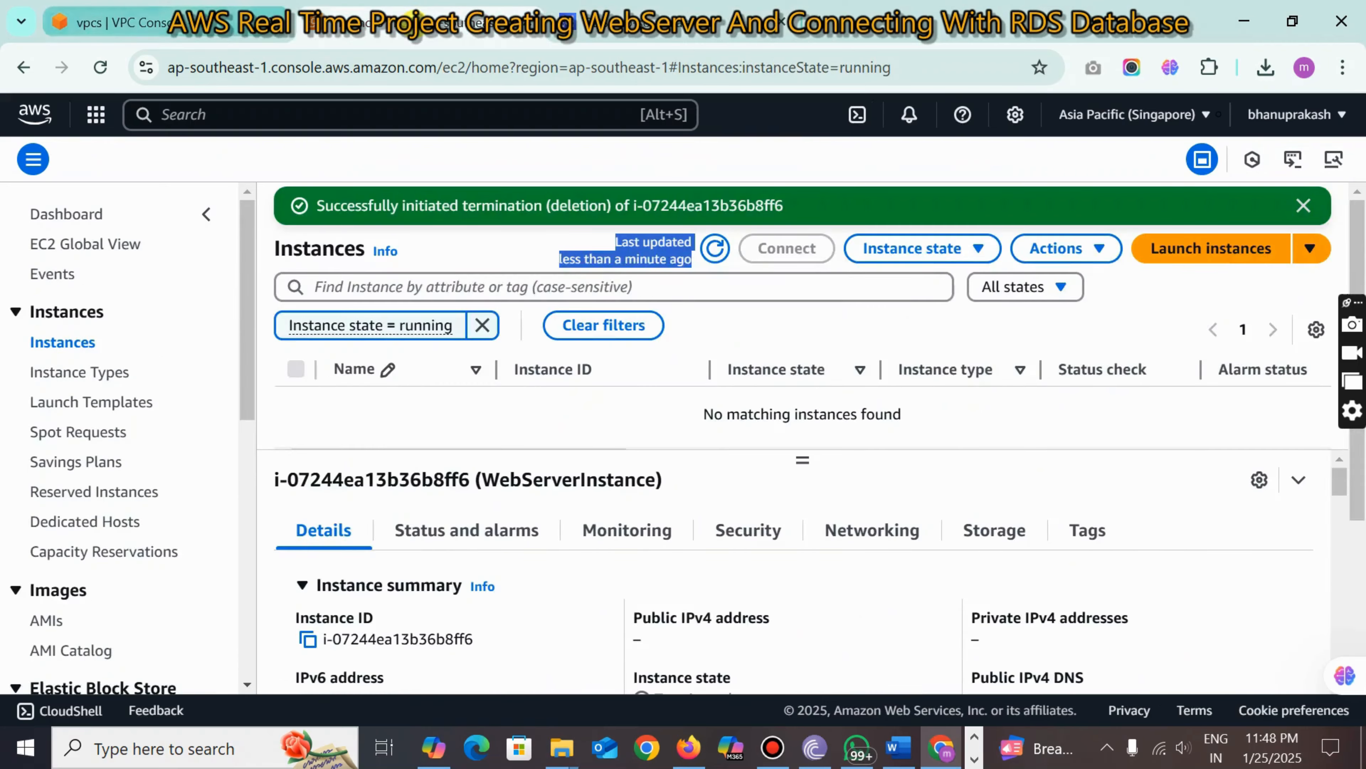
- Return to the VPC list and try again to delete CustomVPC
click(178, 9)
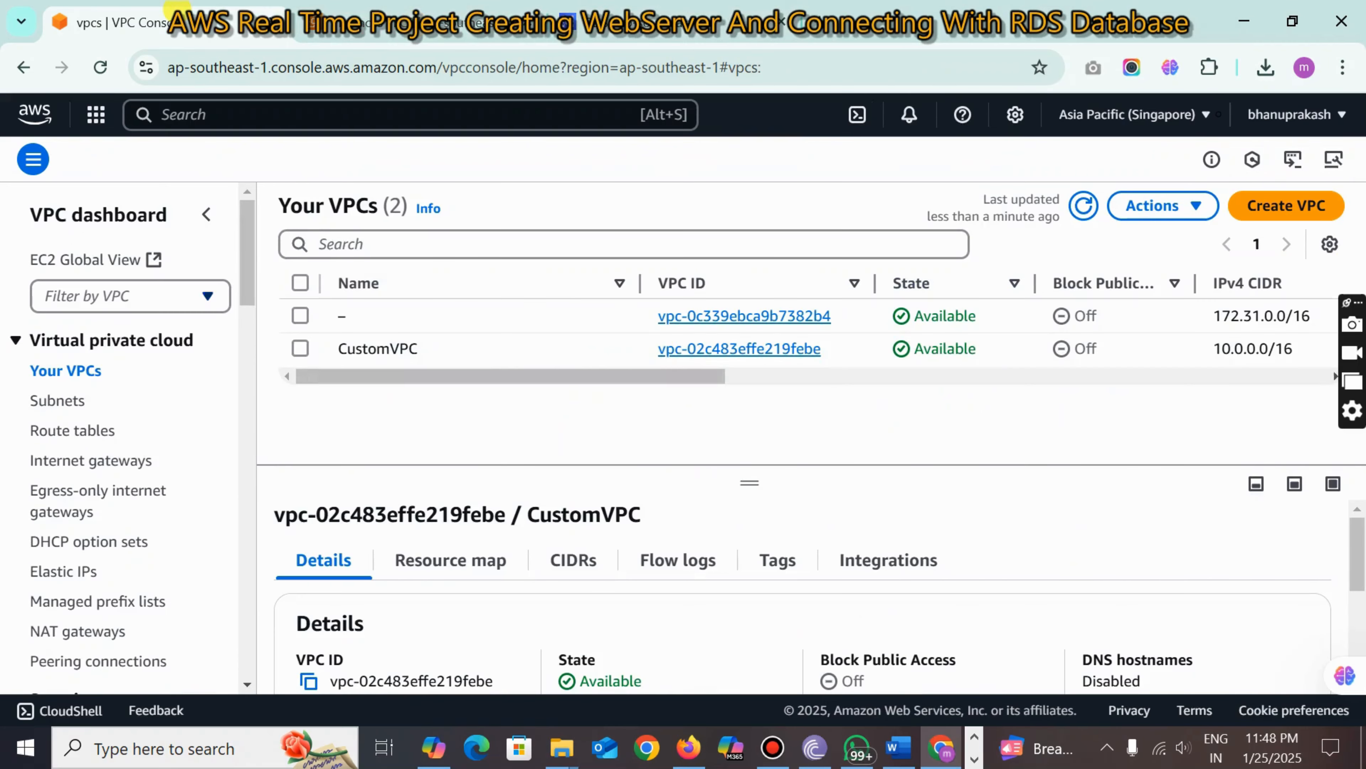
click(301, 349)
click(1157, 205)
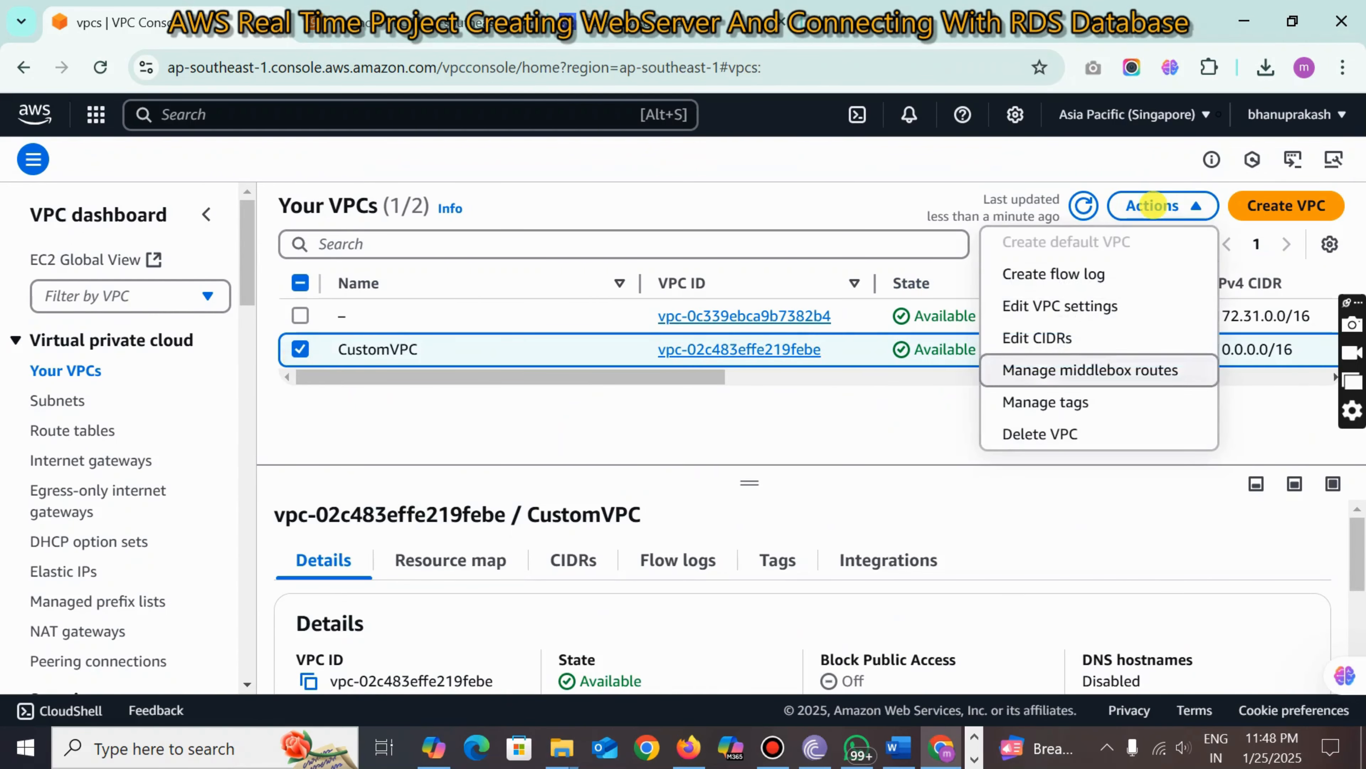
click(1040, 433)
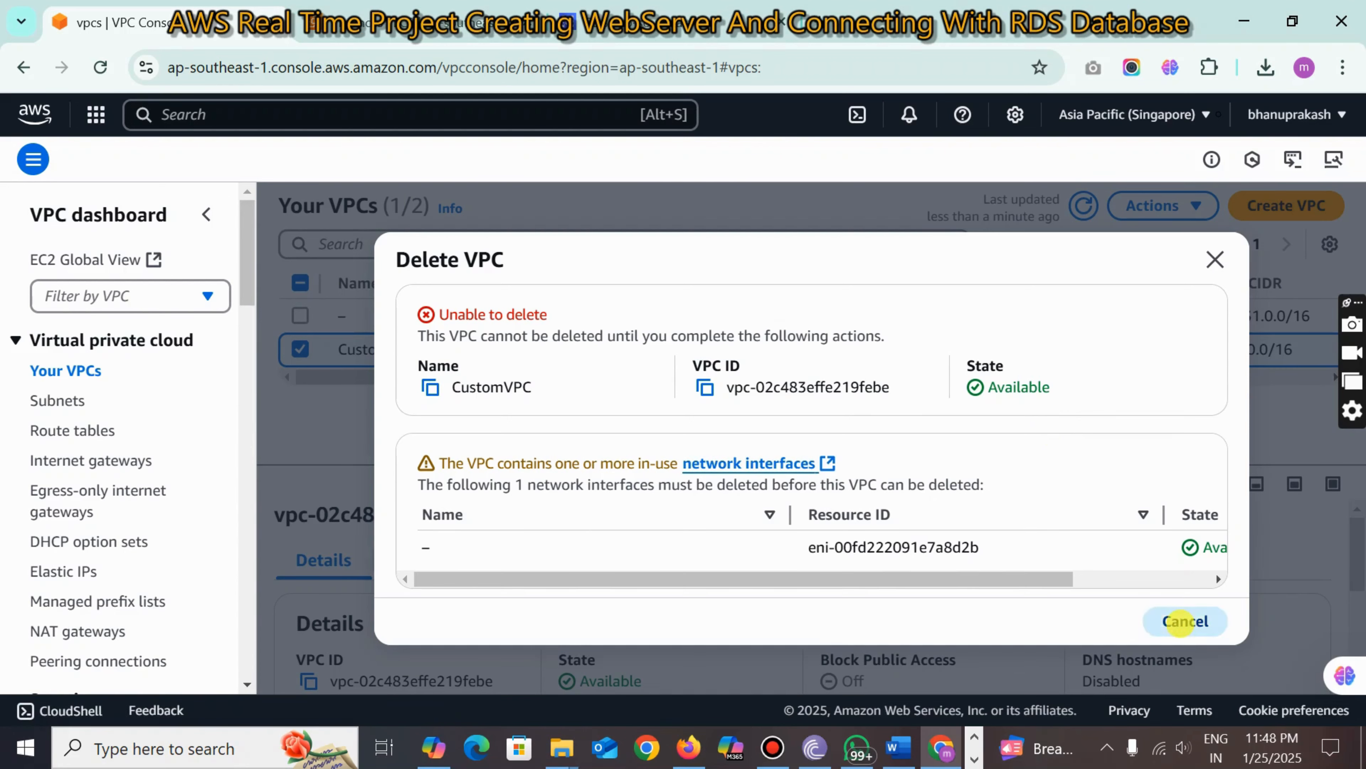
click(1184, 620)
- Detach the CustomIGW internet gateway from CustomVPC and confirm the detachment
click(135, 461)
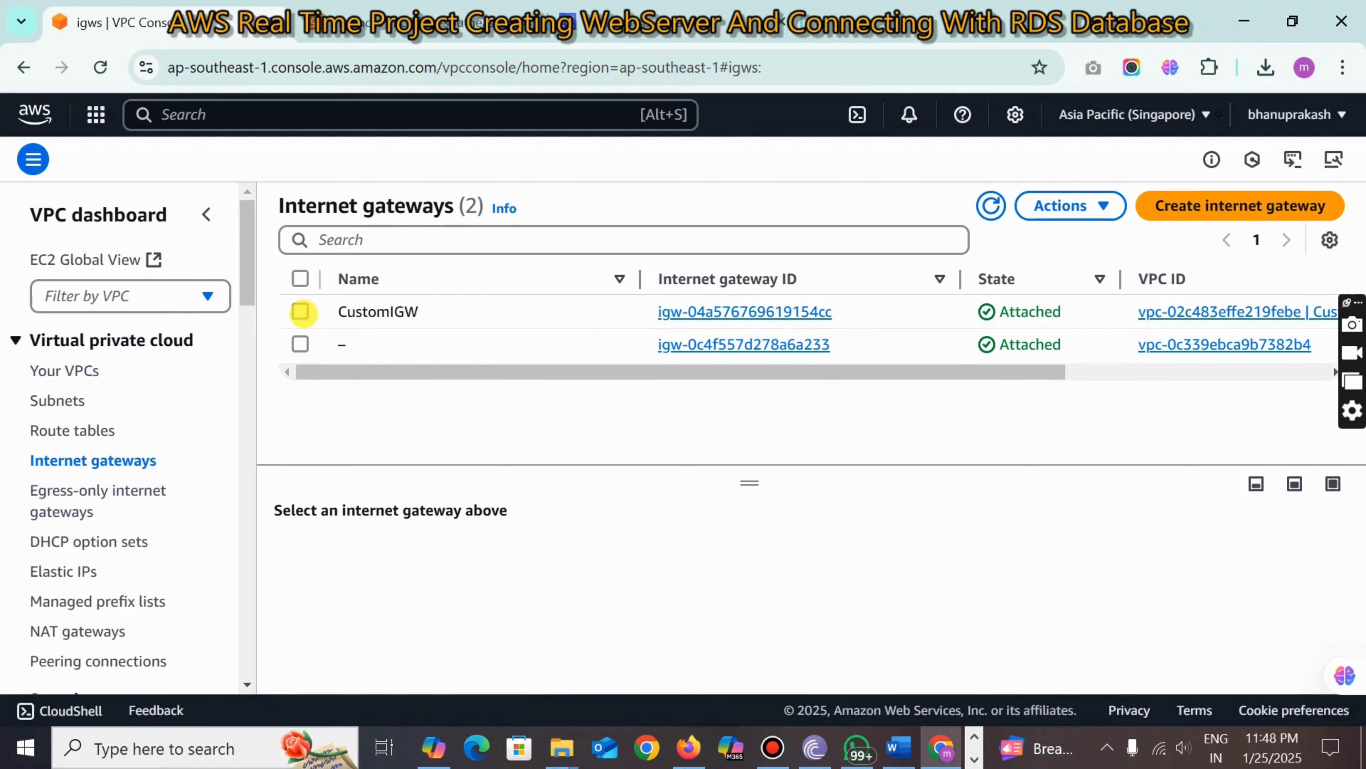
click(300, 311)
click(1036, 206)
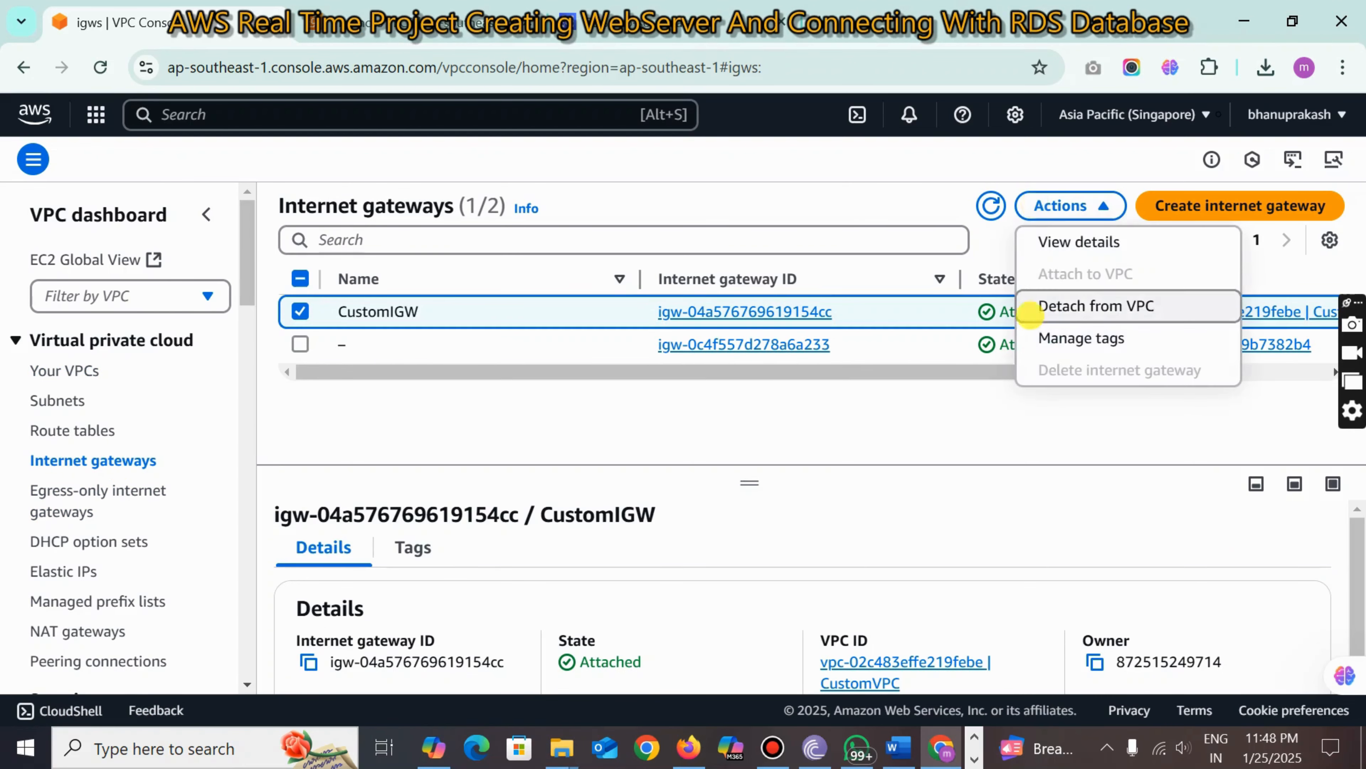
click(1030, 306)
click(993, 546)
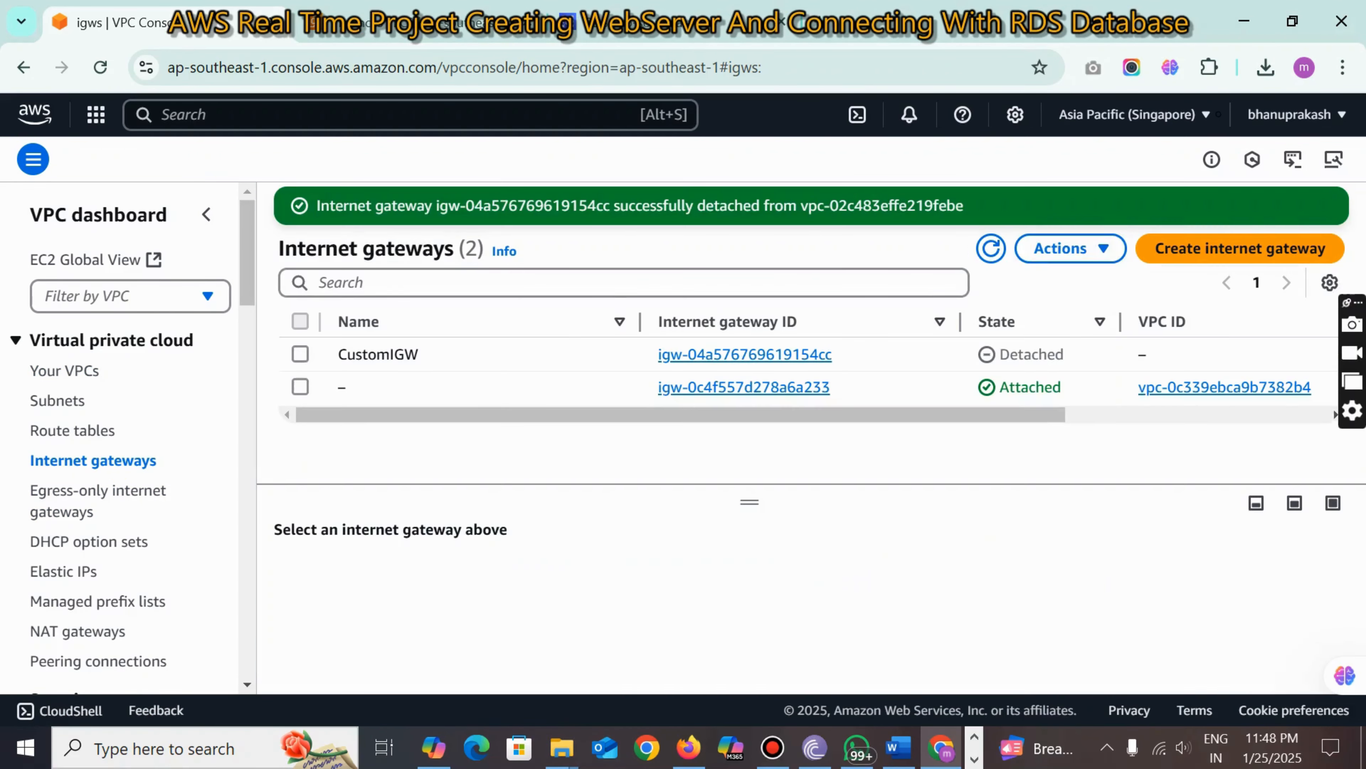
- Delete the detached CustomIGW internet gateway, entering delete as the confirmation text
click(302, 355)
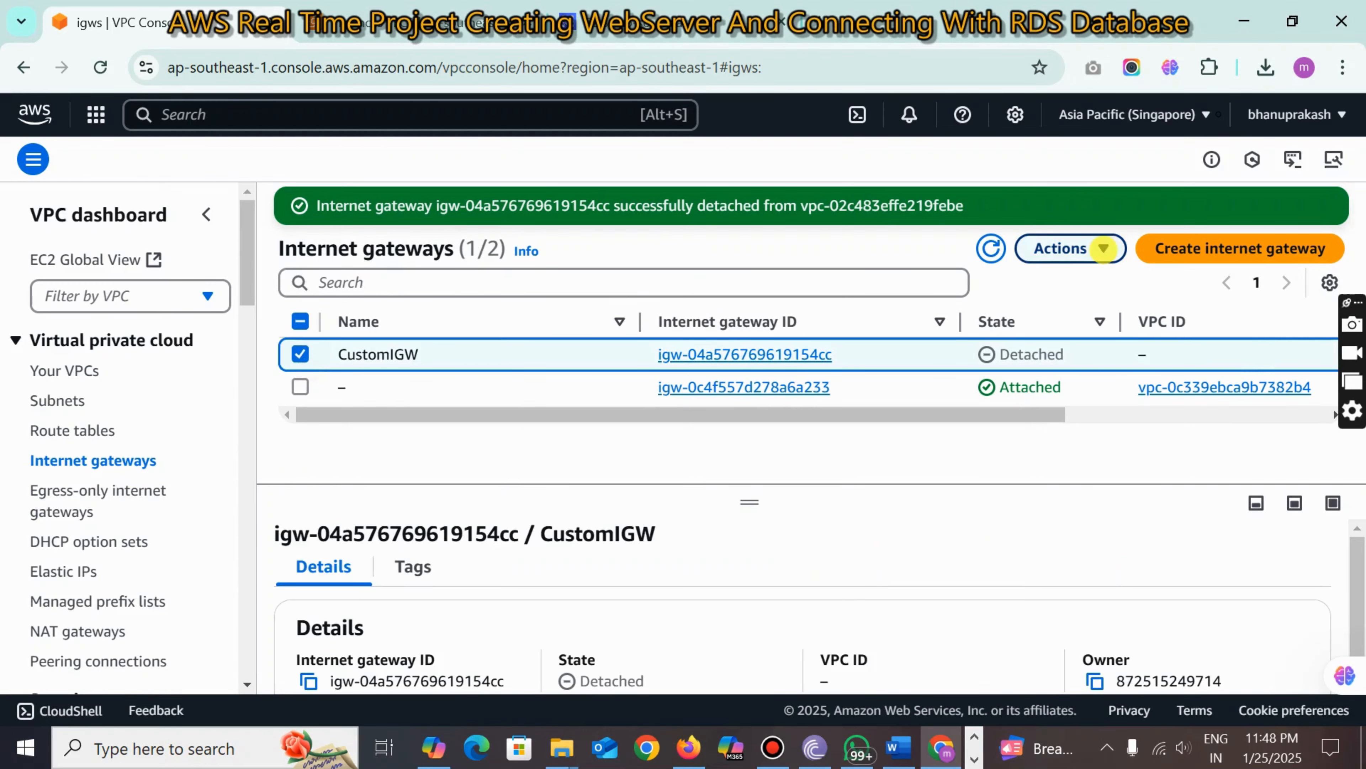
click(1067, 248)
click(1065, 404)
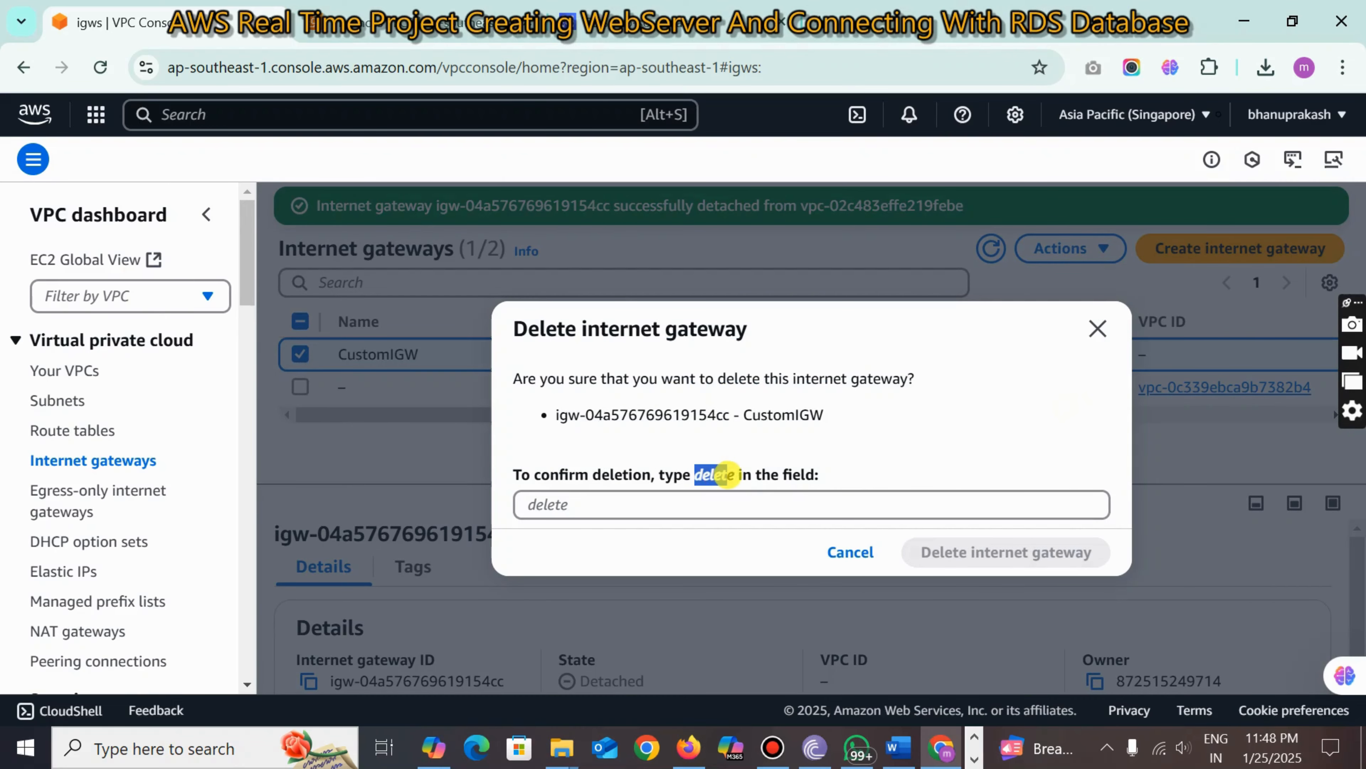
drag(730, 473, 629, 493)
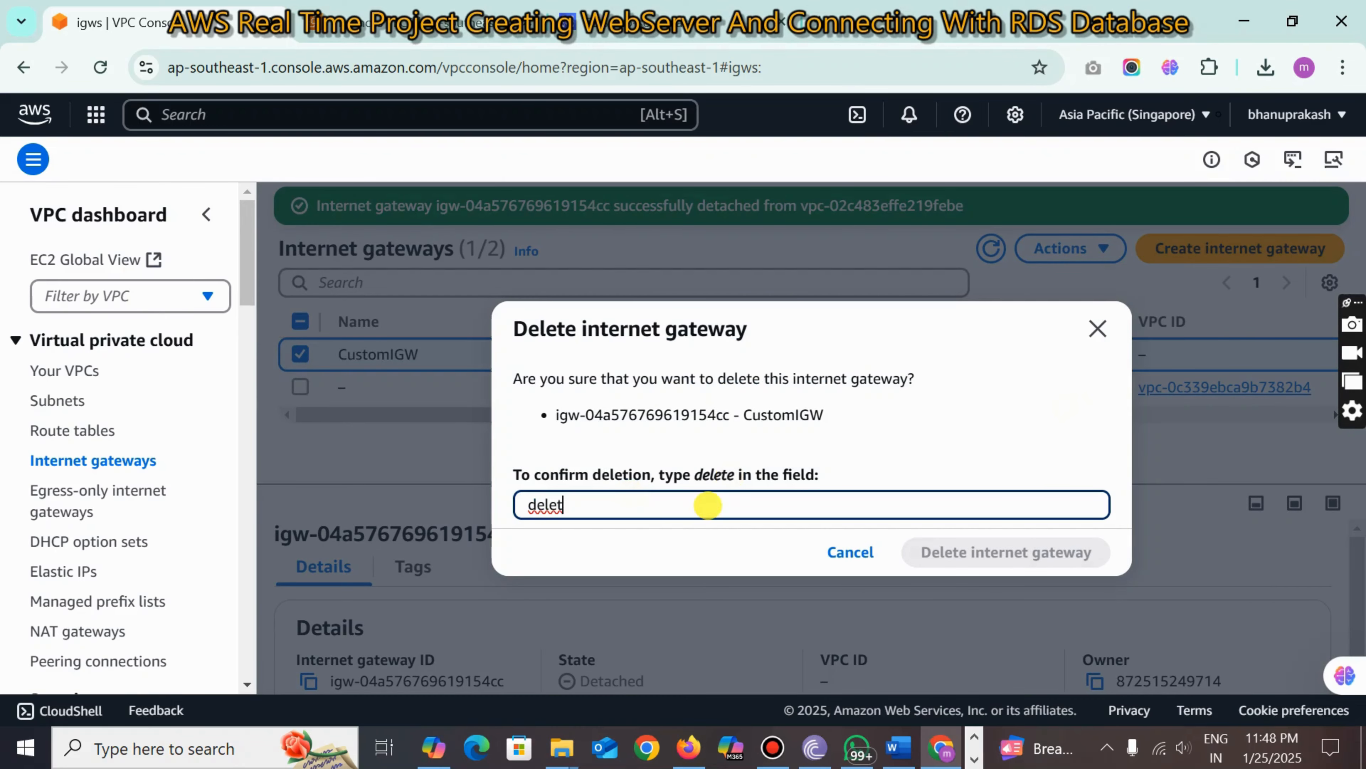
text(e)
click(970, 552)
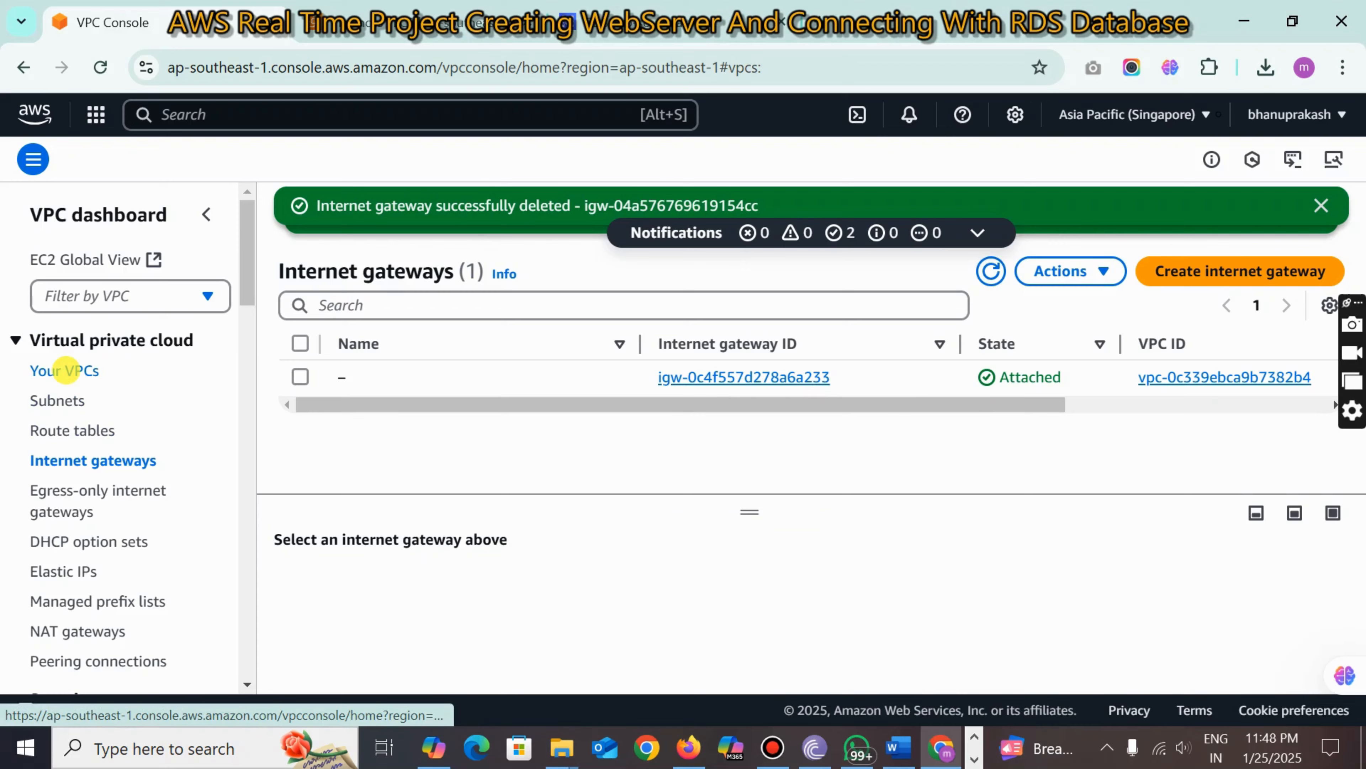
- Return to the VPC list and try to delete CustomVPC
click(65, 371)
click(1126, 215)
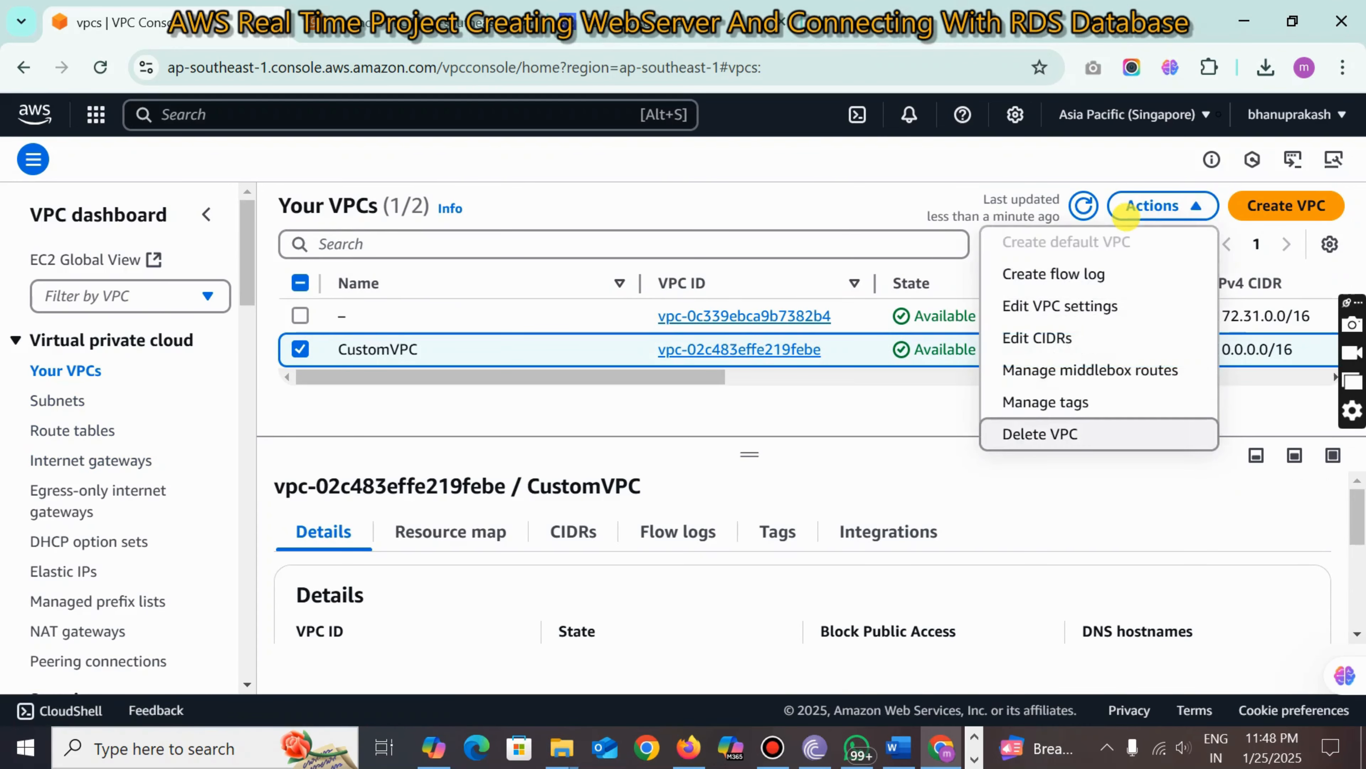
click(1031, 433)
click(1183, 622)
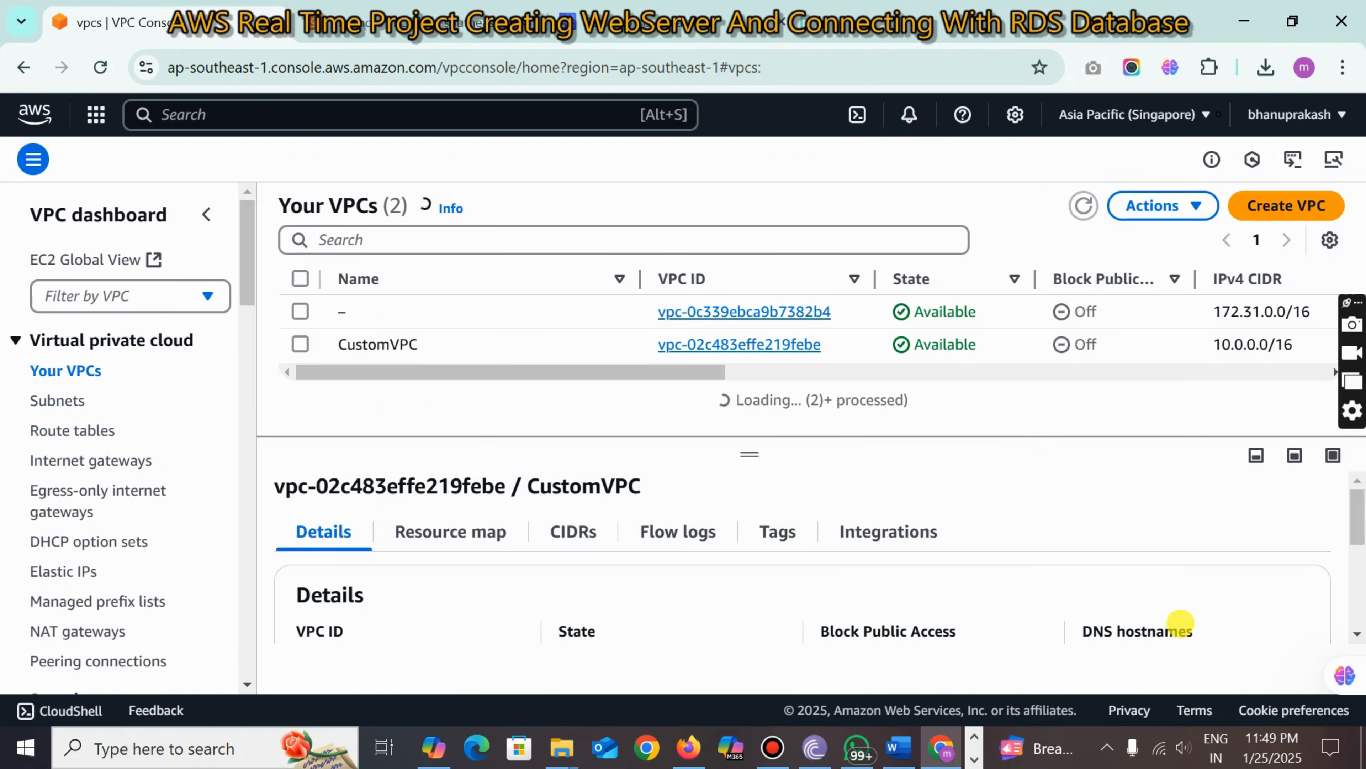
- Try to delete PublicRouteTable from the route tables list, and dismiss the deletion dialog
click(81, 430)
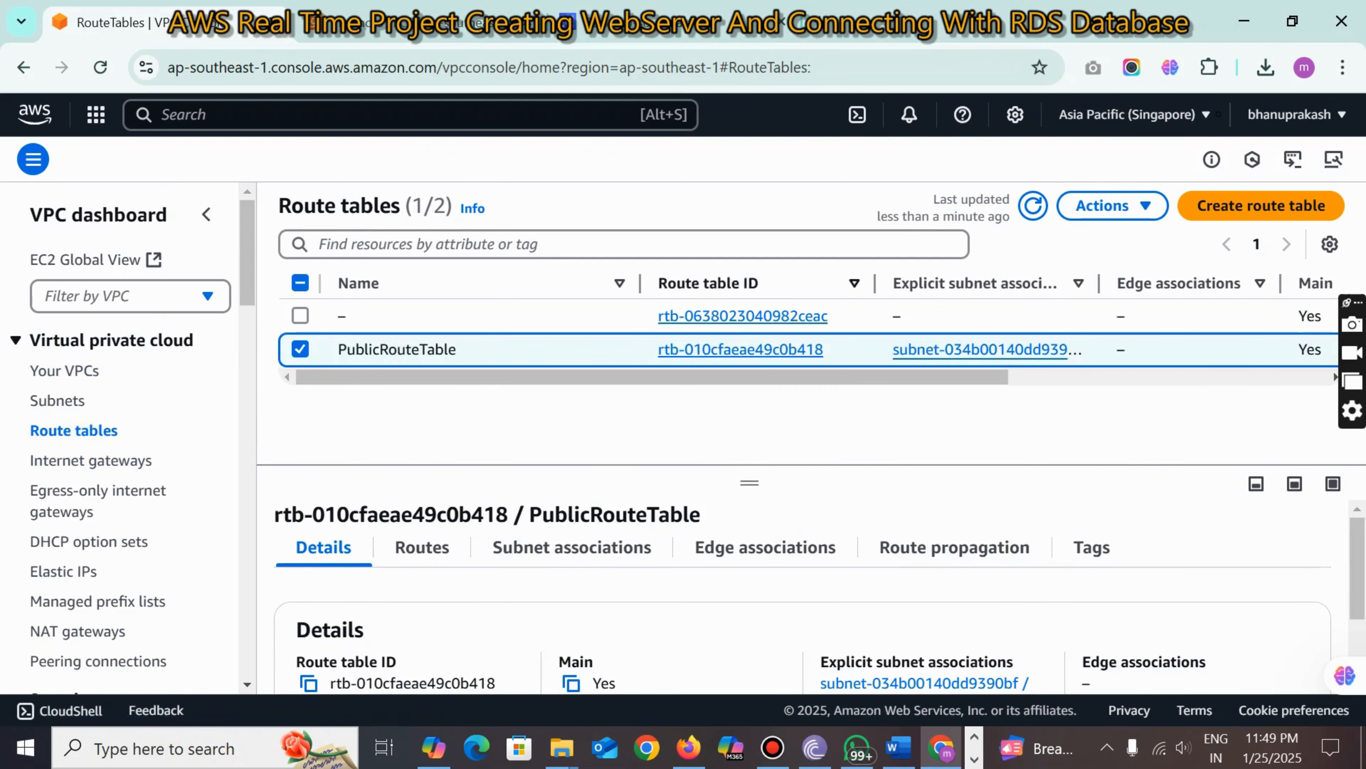
click(1124, 208)
click(1085, 466)
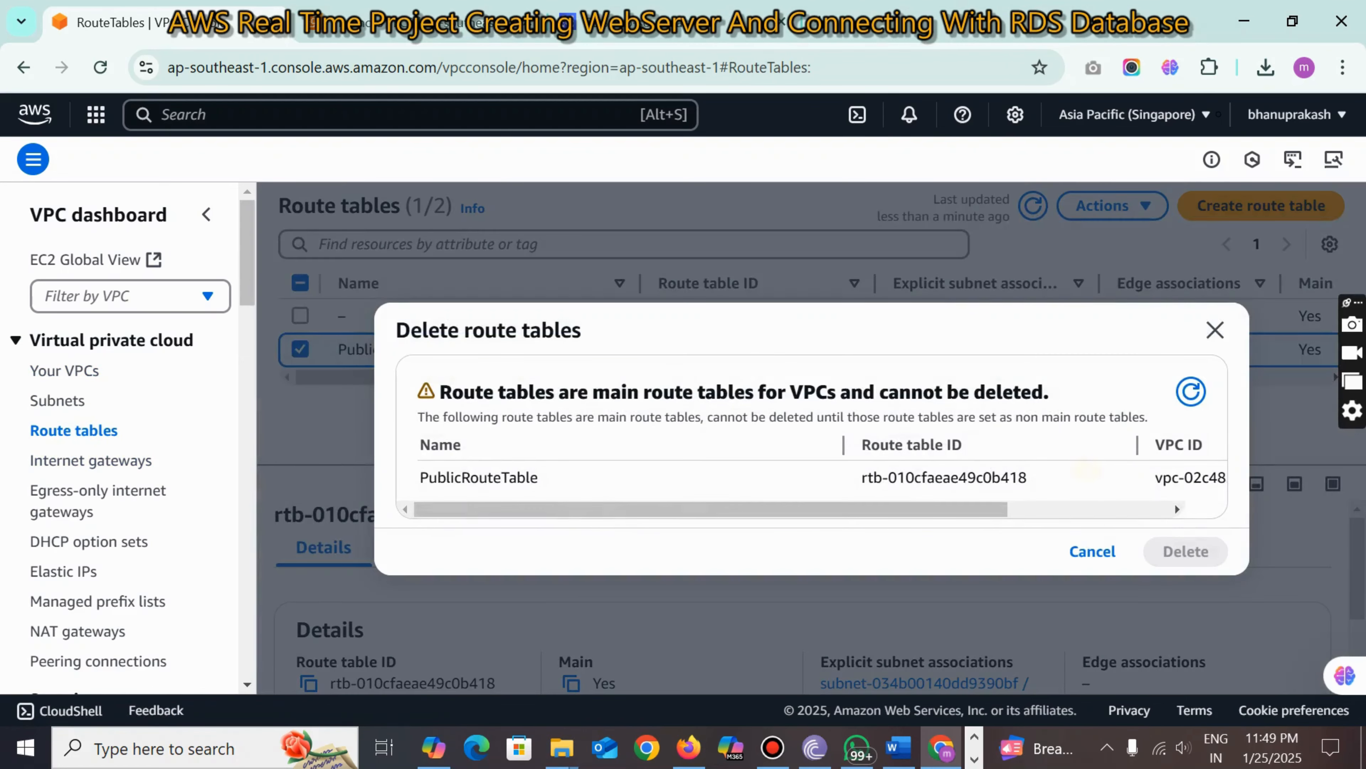
click(1092, 552)
- Delete the subnets PublicSubnet, PrivateSubnet1 and PrivateSubnet2, entering delete to confirm
click(59, 399)
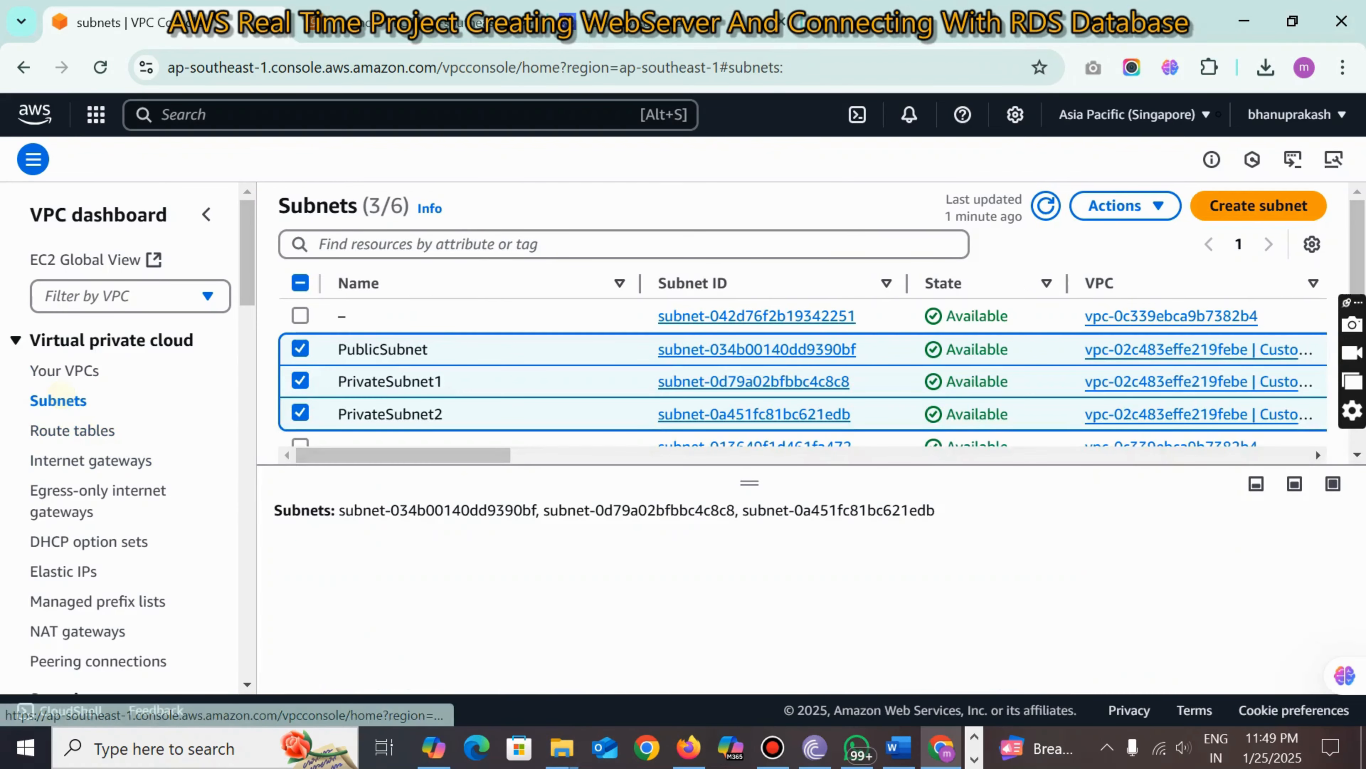
click(1117, 195)
click(938, 530)
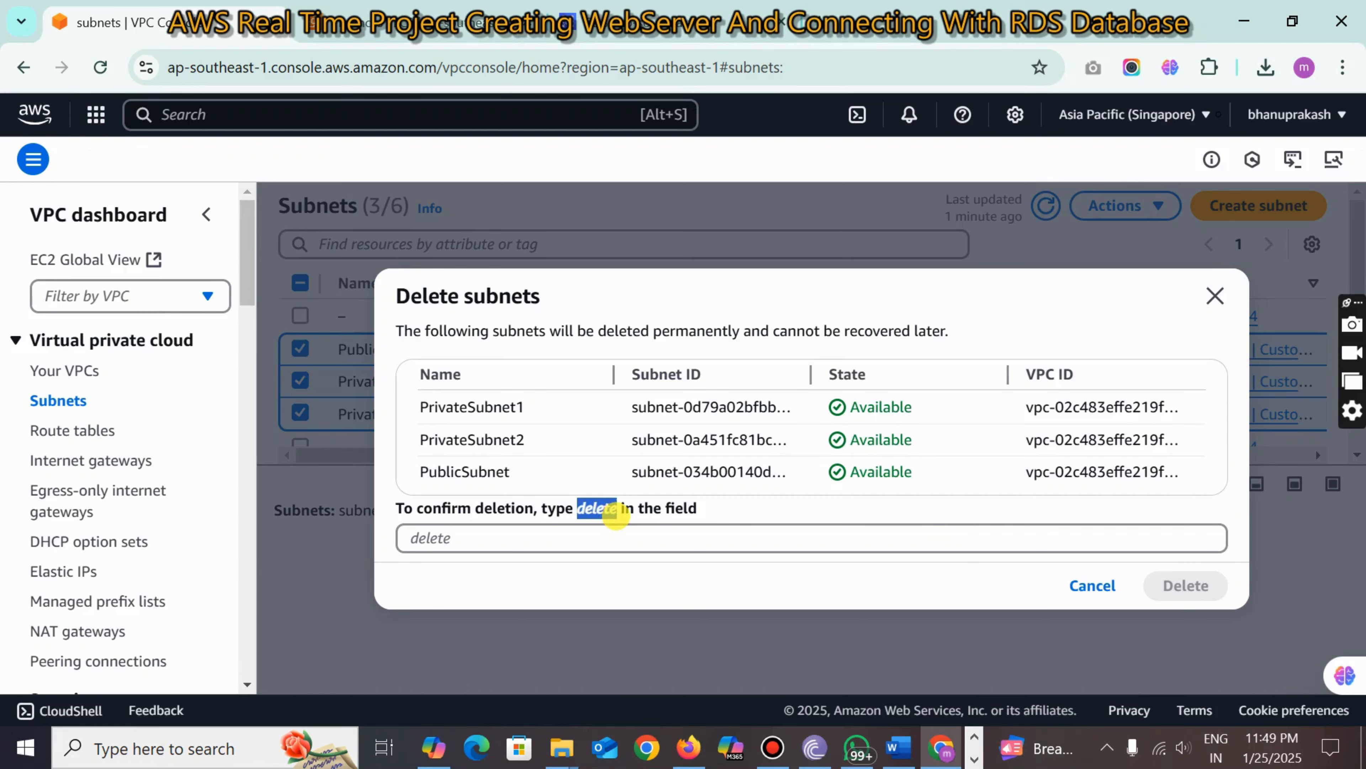
drag(615, 514, 524, 535)
click(1174, 584)
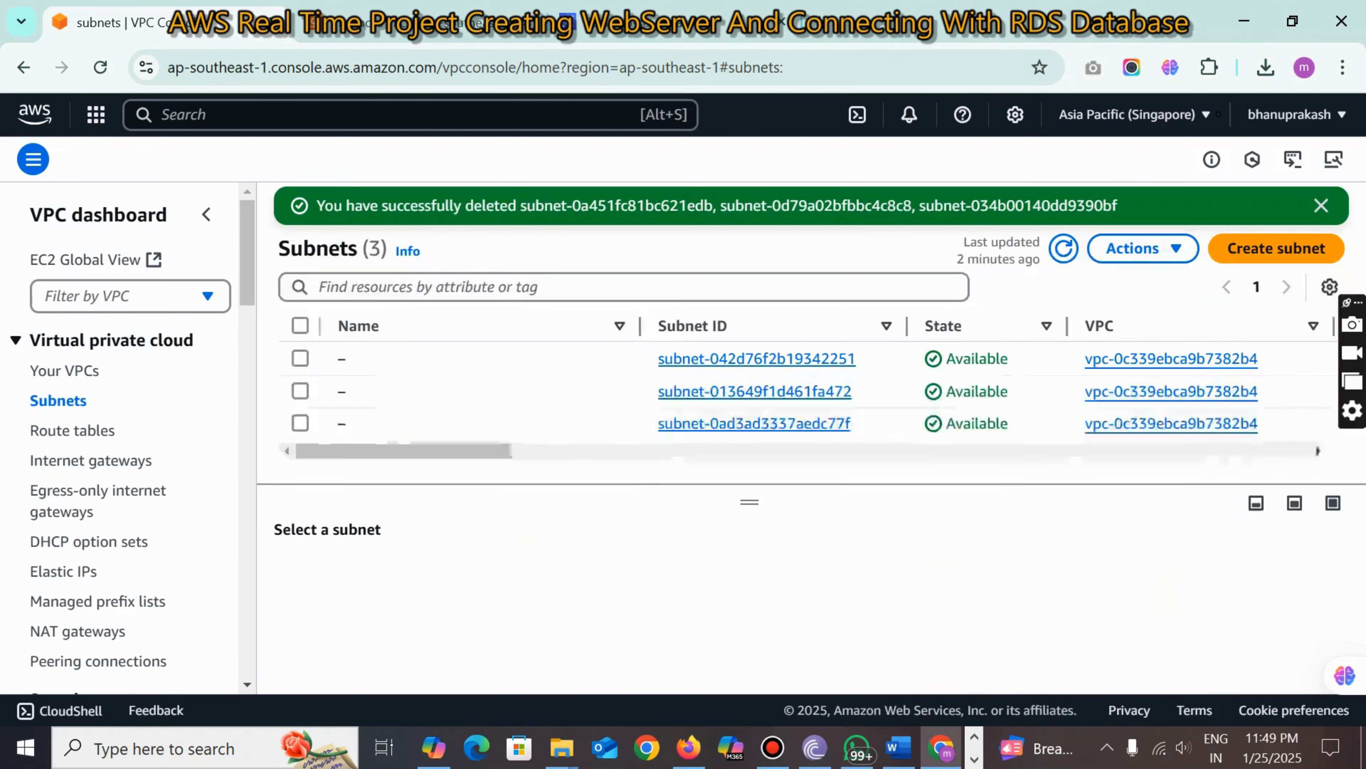
- Go back to the route tables and try again to delete PublicRouteTable, cancelling the dialog
click(43, 429)
click(1127, 210)
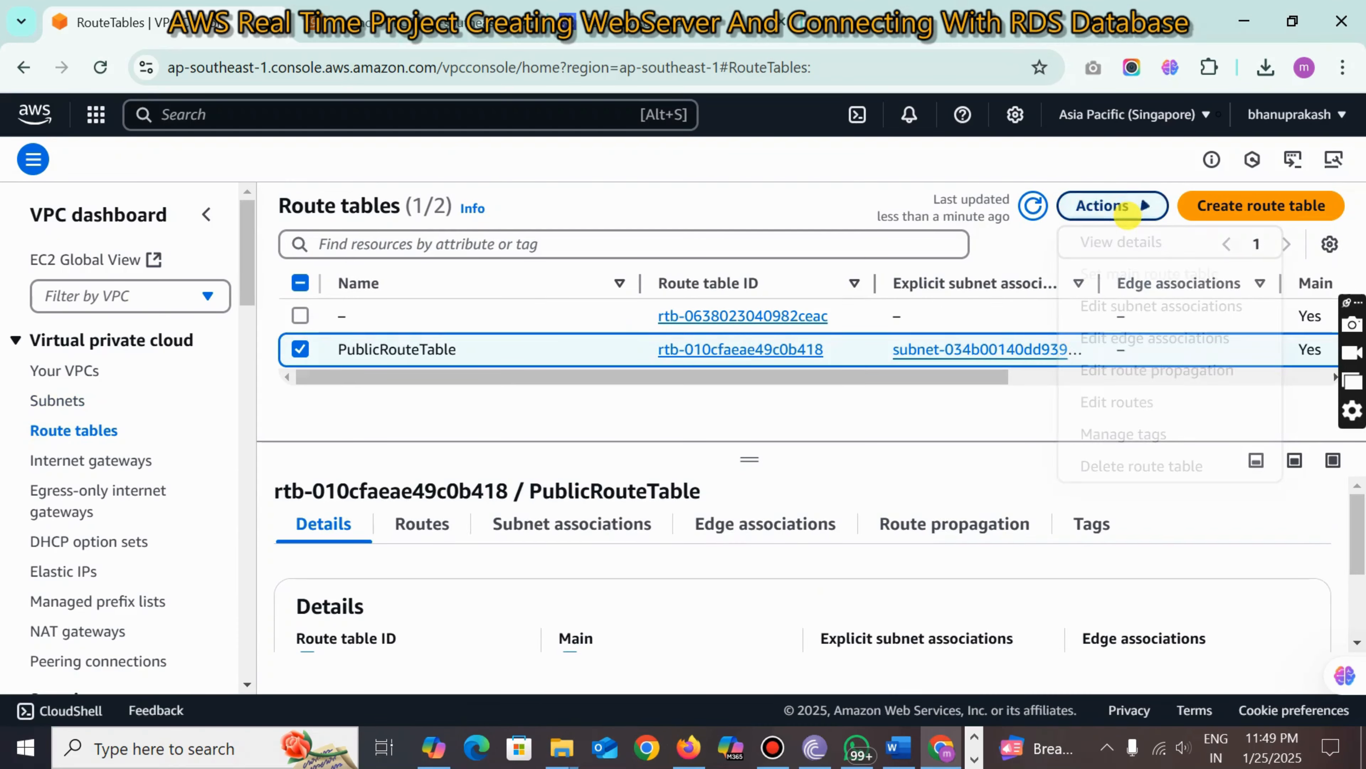
click(1129, 466)
click(1088, 550)
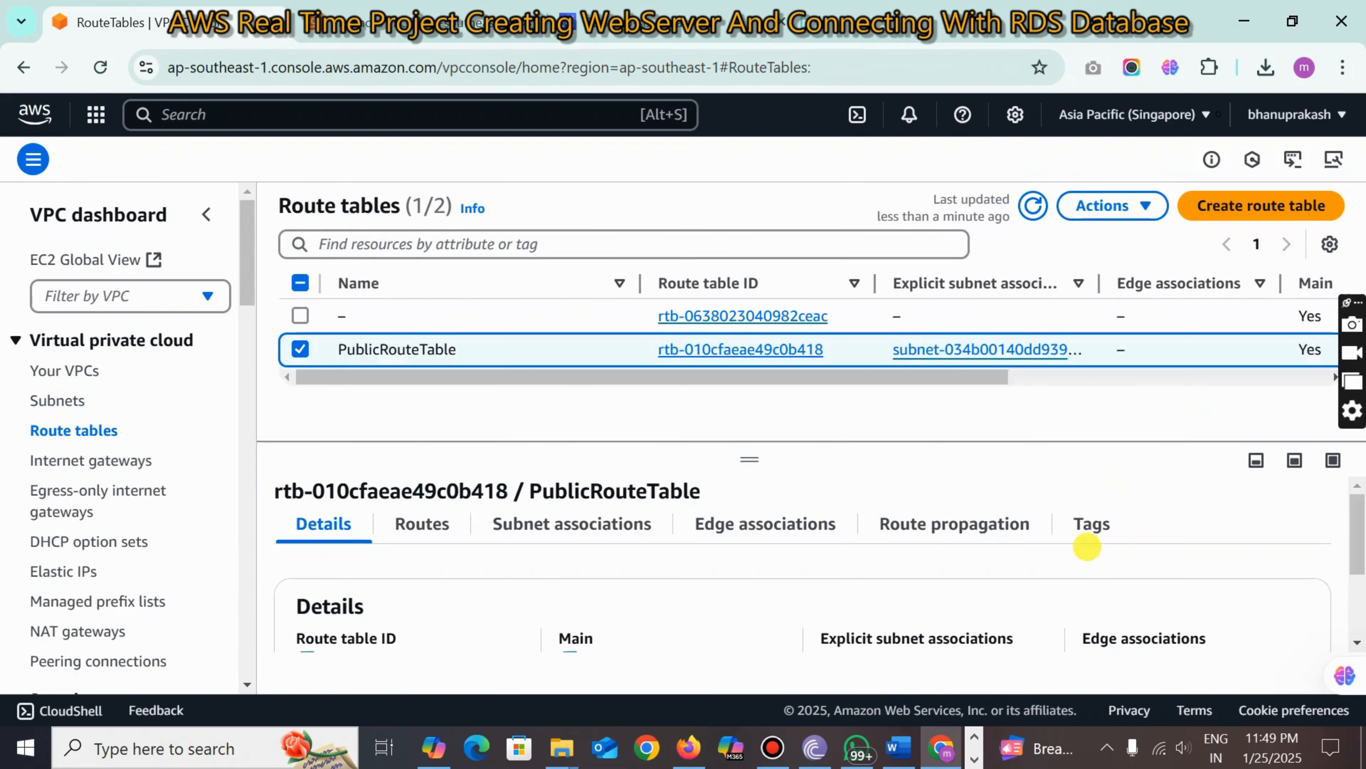
- Delete CustomVPC together with its remaining security groups, entering delete as the confirmation text
click(66, 370)
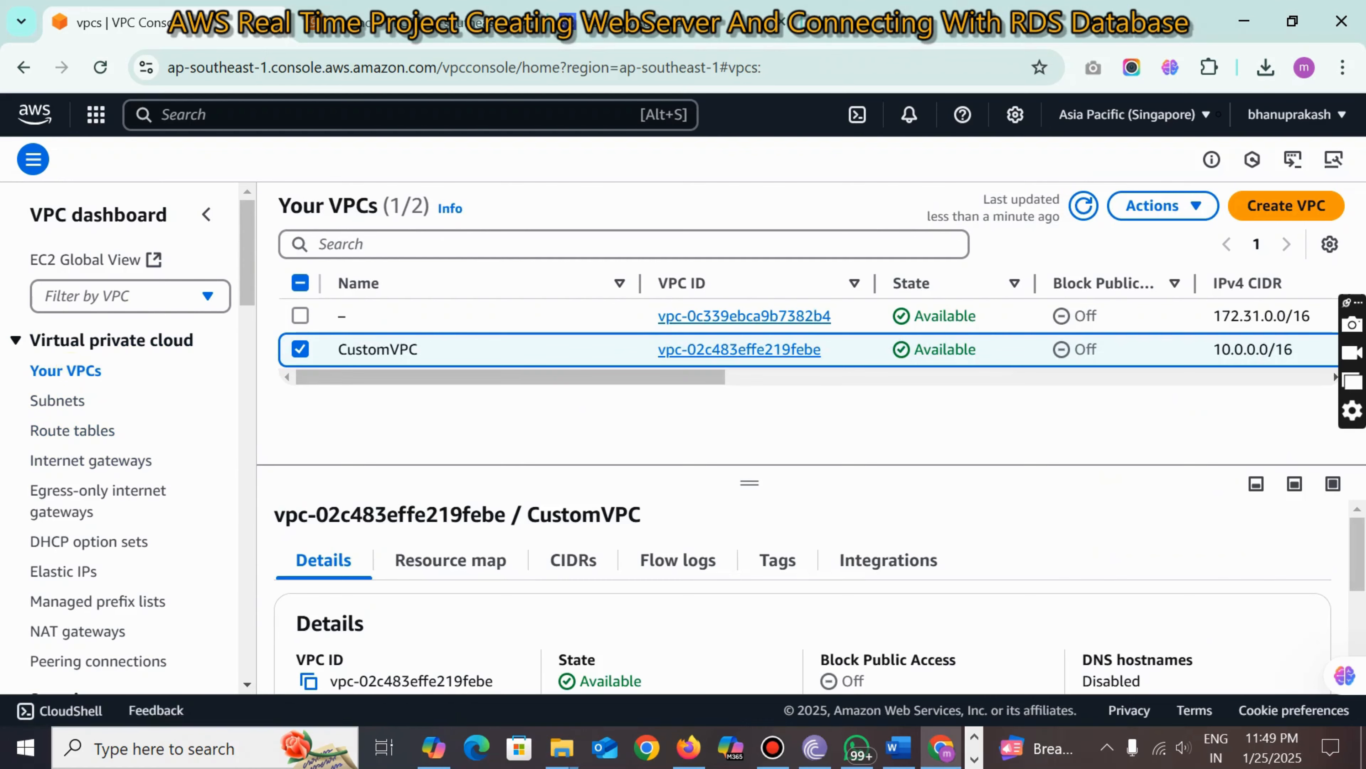
click(1162, 205)
click(1033, 433)
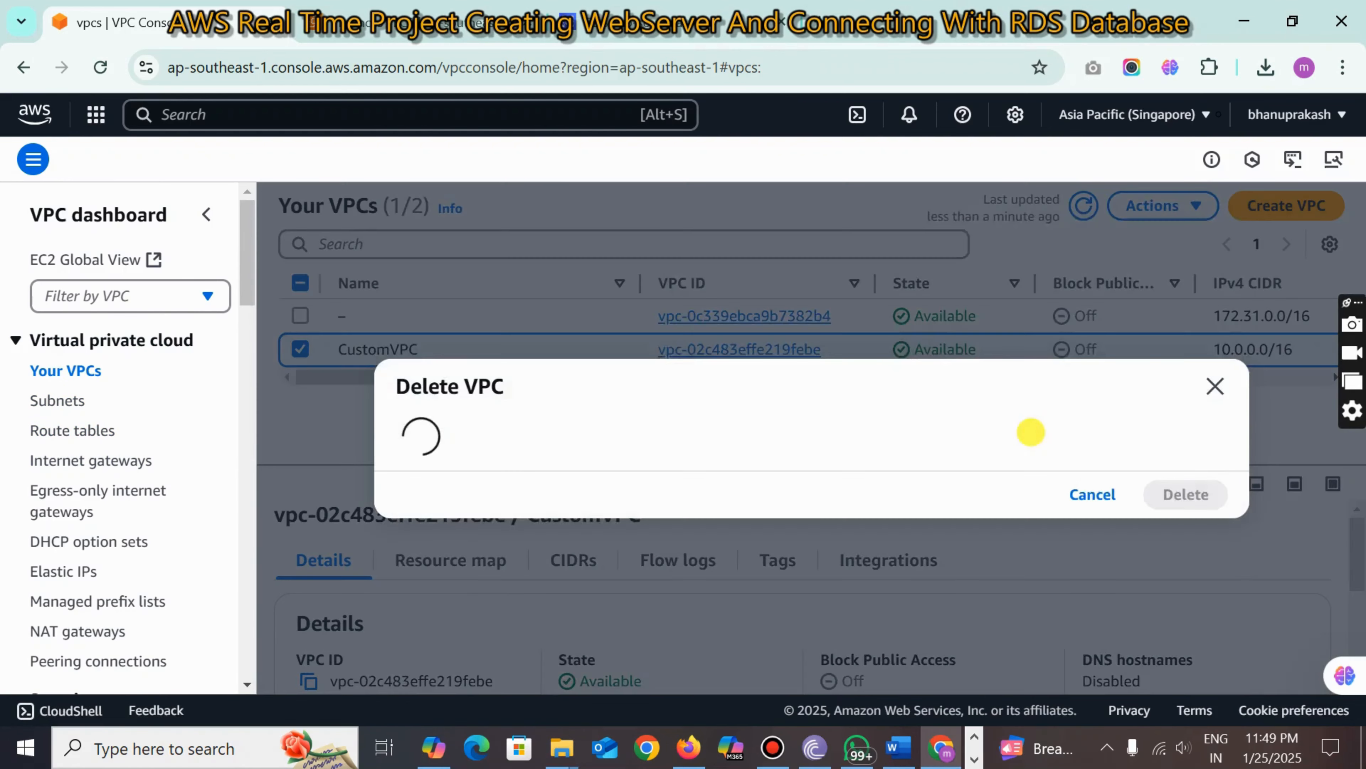
double_click(588, 581)
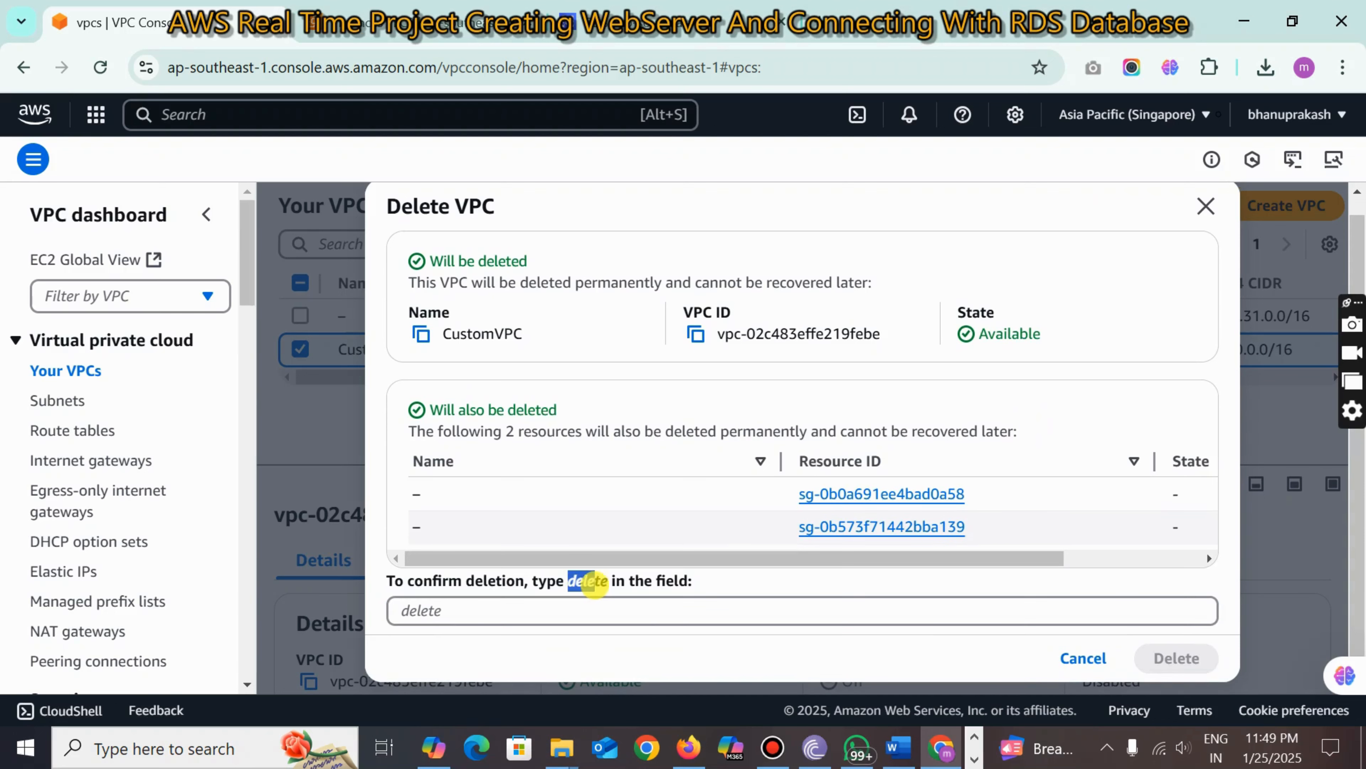
drag(602, 583, 466, 610)
click(1176, 657)
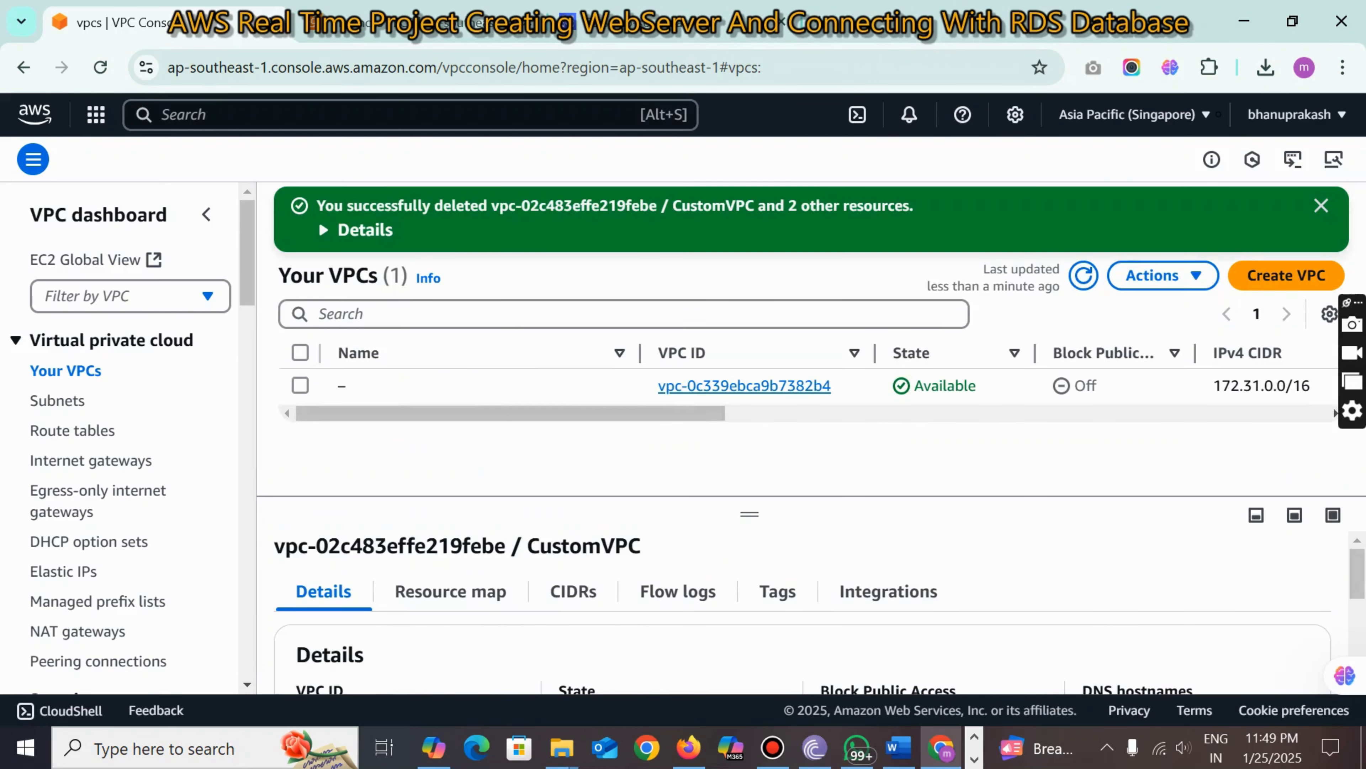
- Switch to the EC2 console tab and check the list of running instances
click(442, 30)
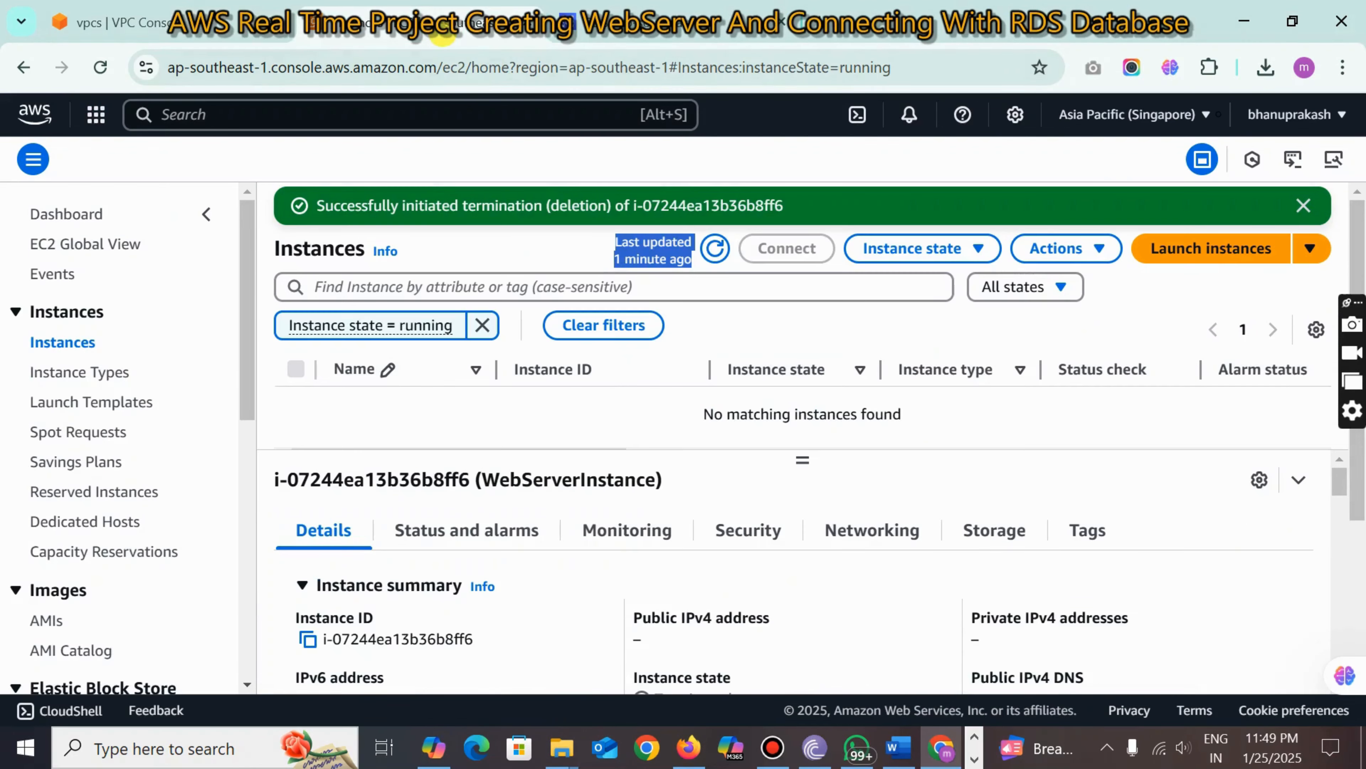
click(773, 748)
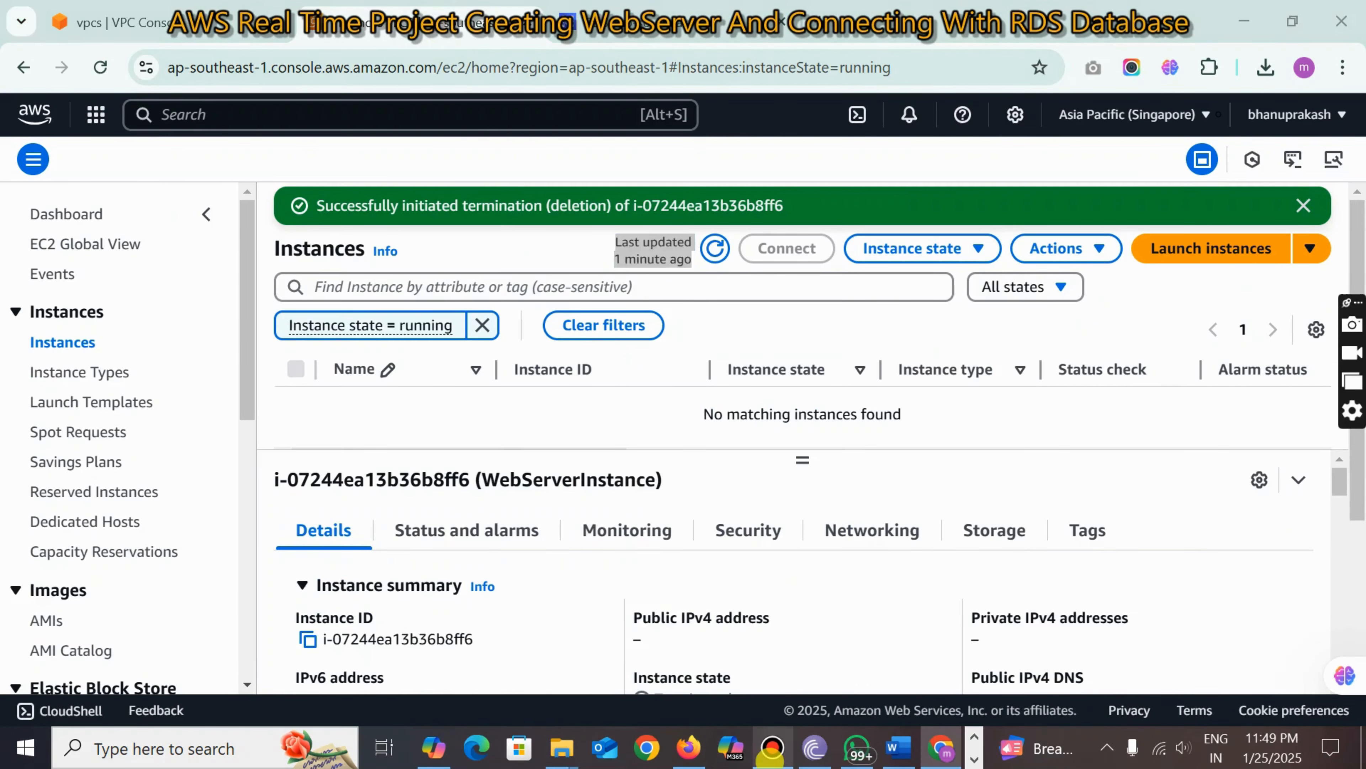